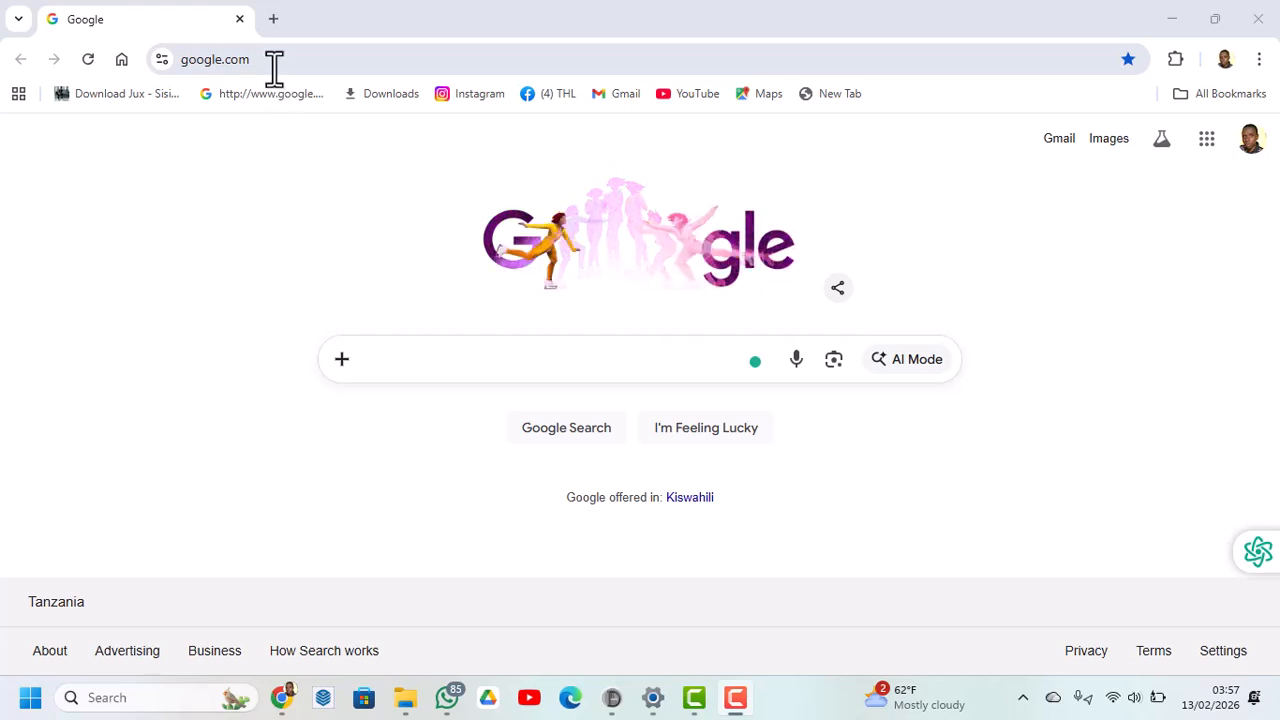
{"action": "left_click", "coordinate": [273, 62]}
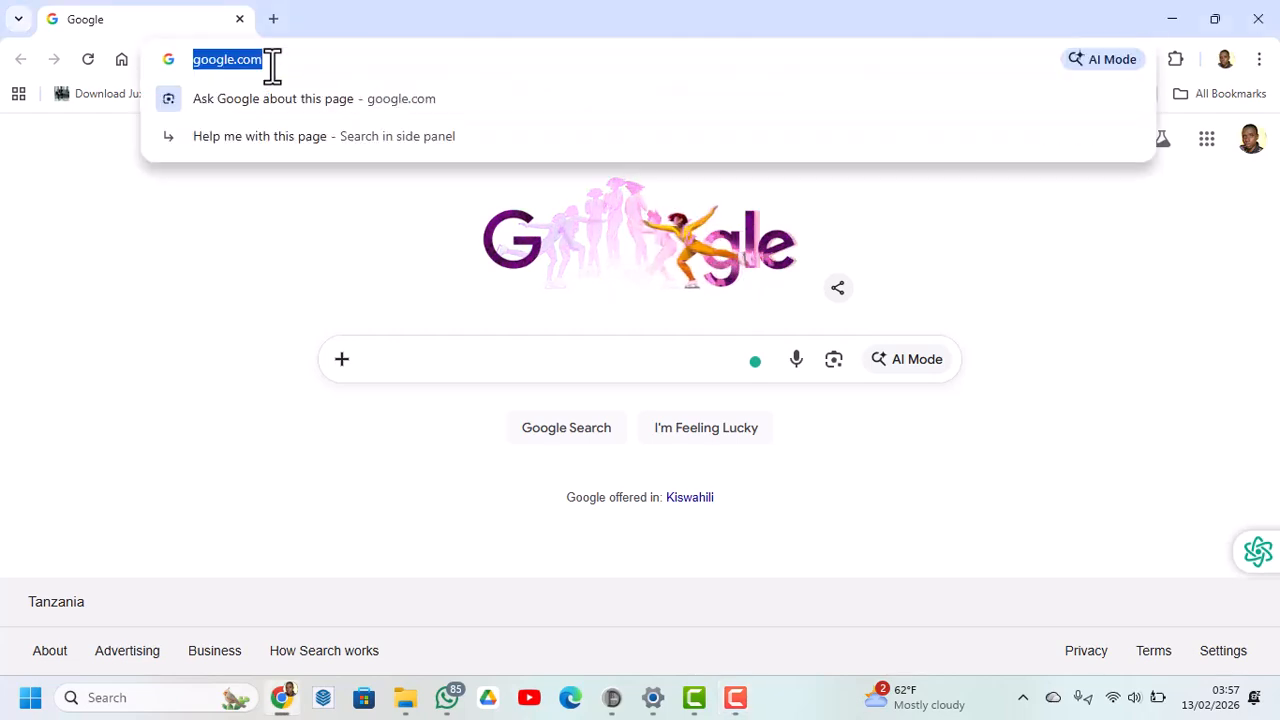
{"action": "type", "text": "https://www.elimuhub.co.tz"}
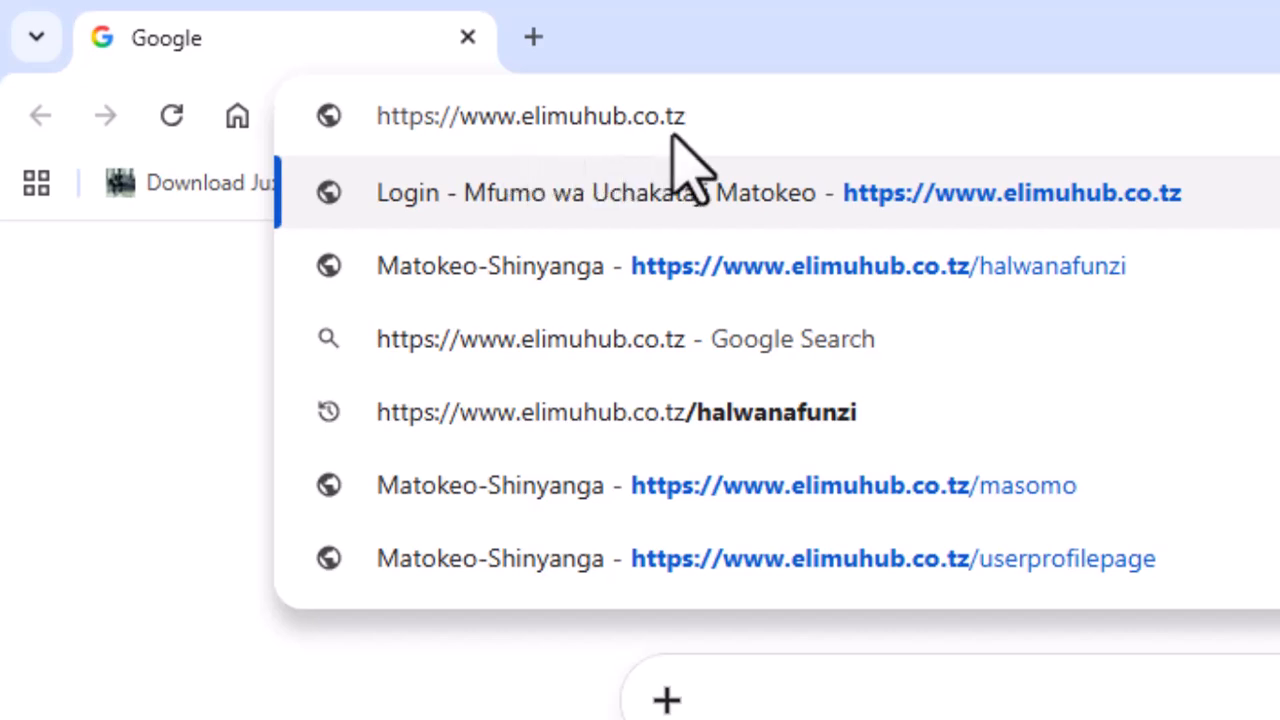
{"action": "key", "text": "Return"}
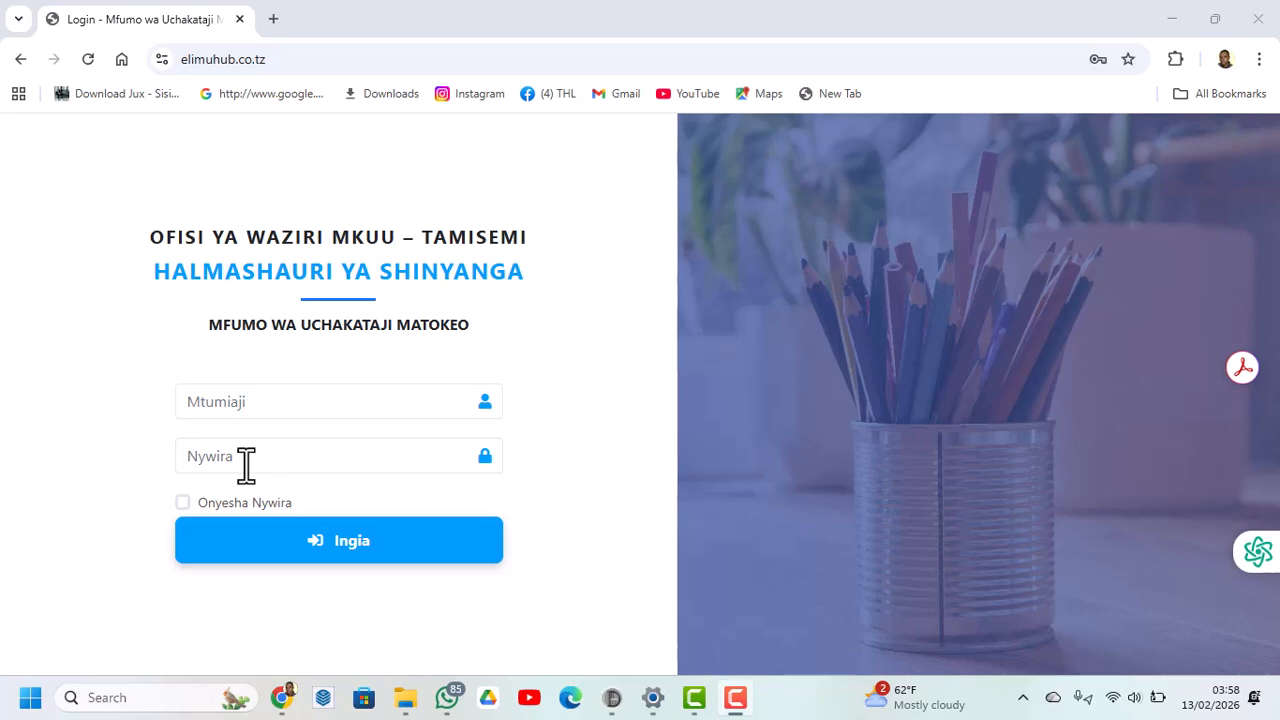
Step: Log in to the results processing system by entering the account's username in Mtumiaji and its password in Nywira
{"action": "left_click", "coordinate": [220, 405]}
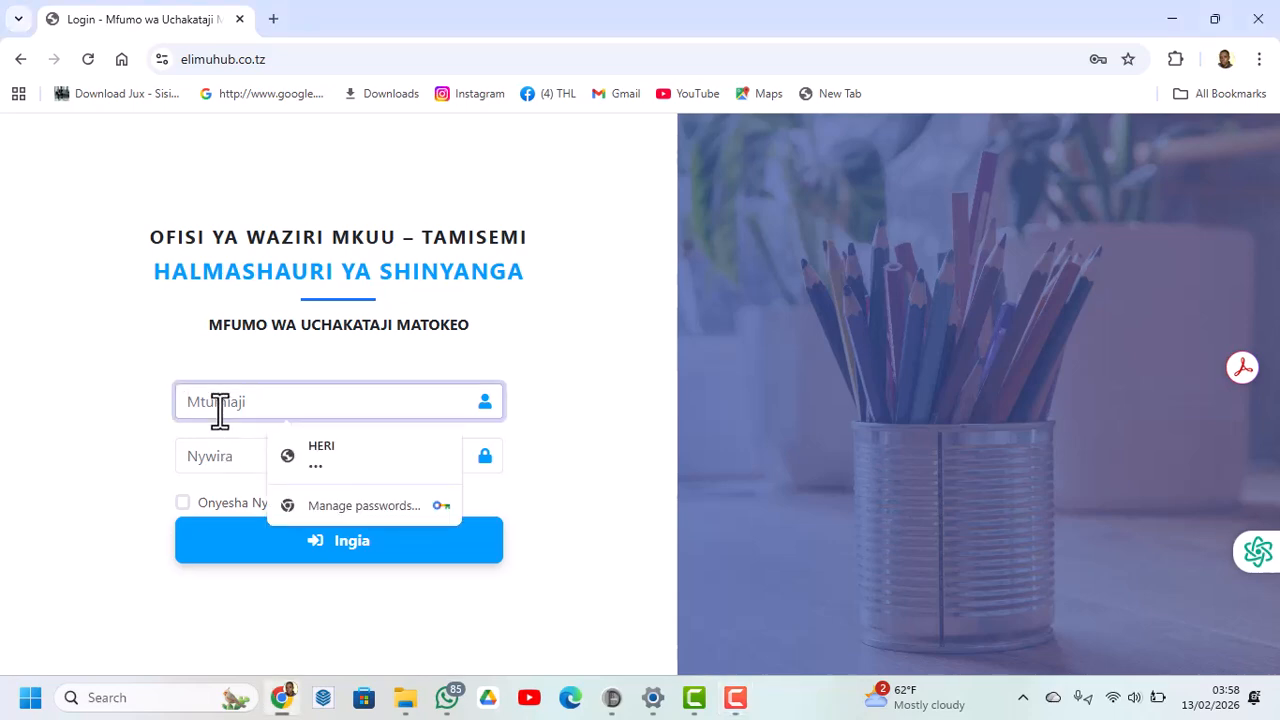
{"action": "type", "text": "HERI"}
{"action": "left_click", "coordinate": [228, 456]}
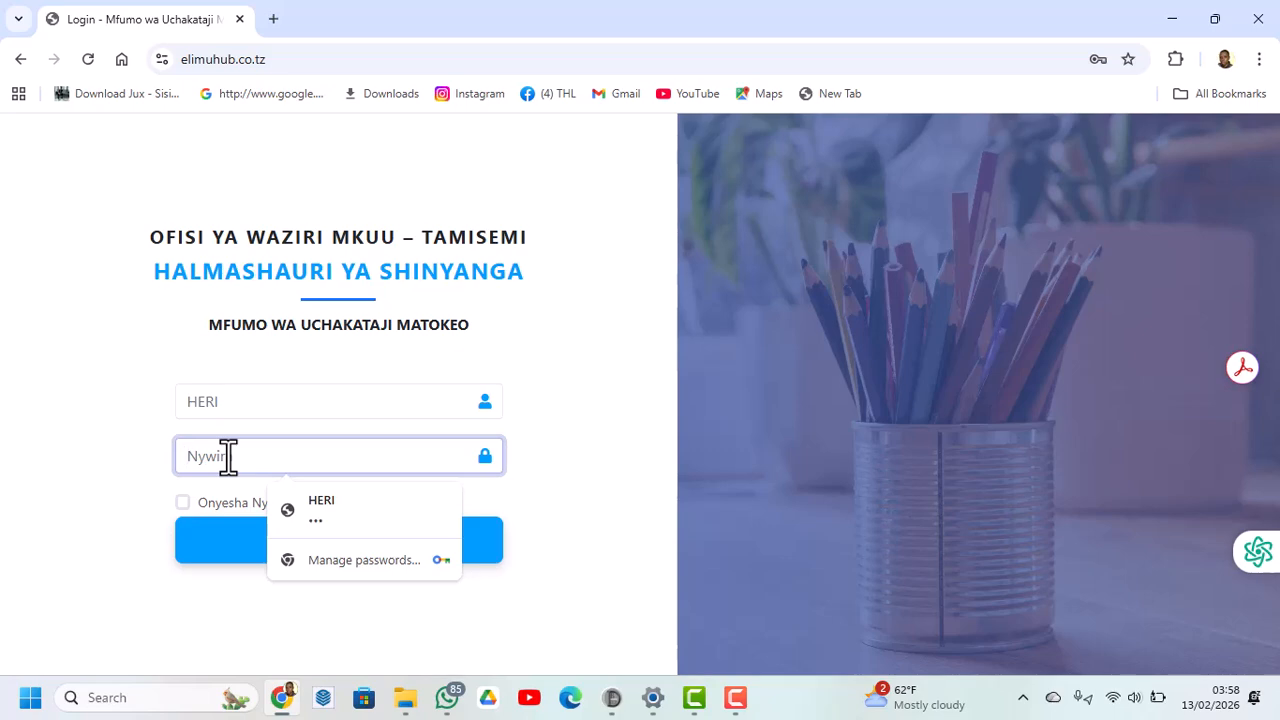
{"action": "type", "text": "•••"}
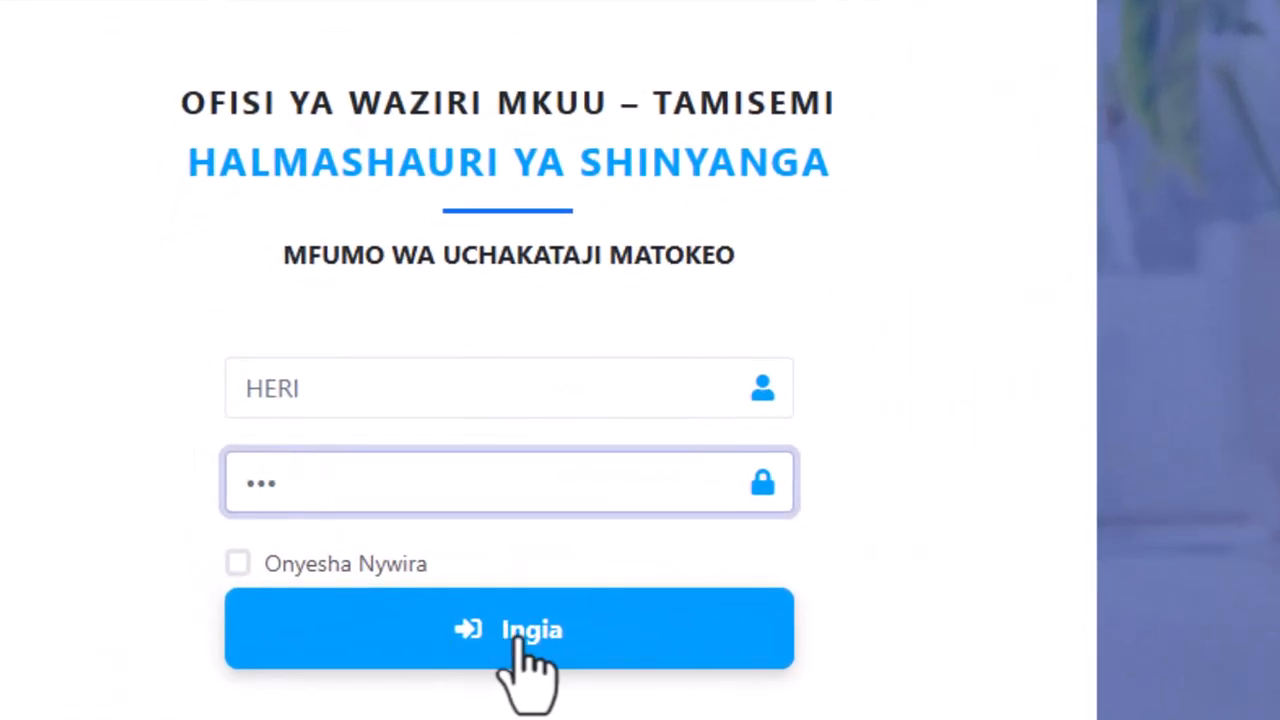
{"action": "left_click", "coordinate": [519, 637]}
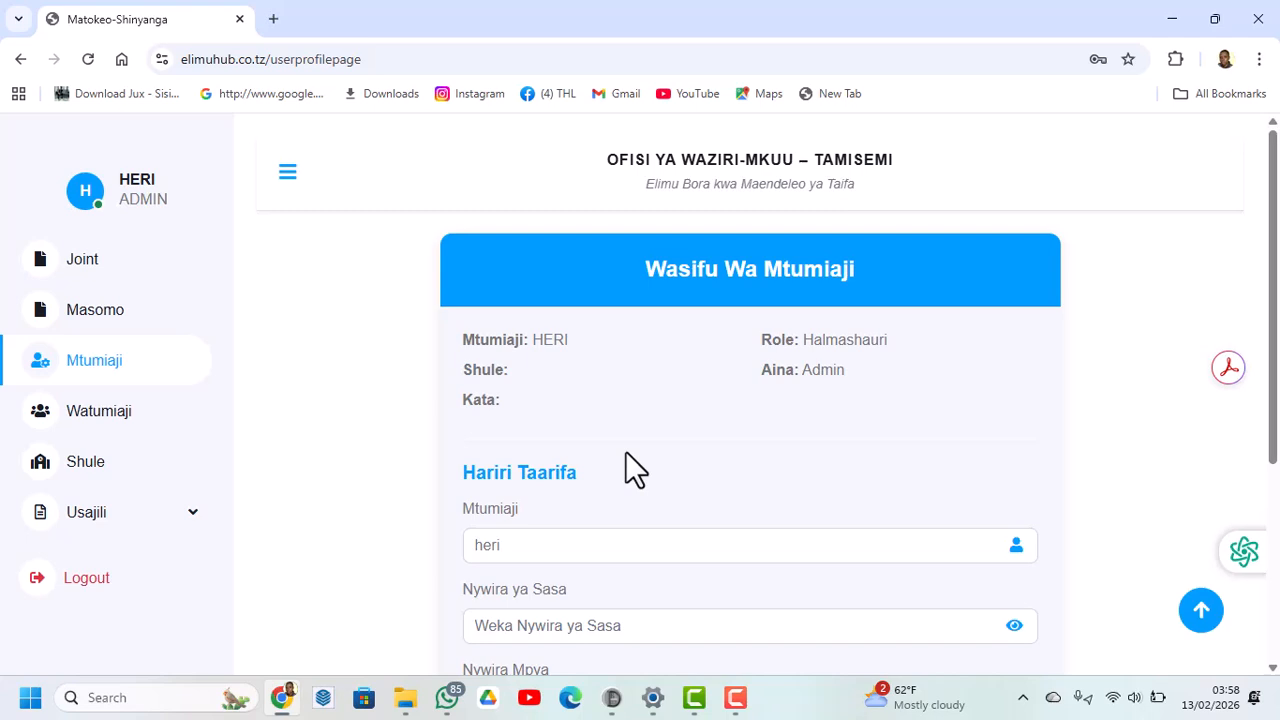
Step: Examine the user profile page, including the account details and the Hariri Taarifa form with its password change fields
{"action": "scroll", "coordinate": [607, 426], "scroll_direction": "down", "scroll_amount": 3}
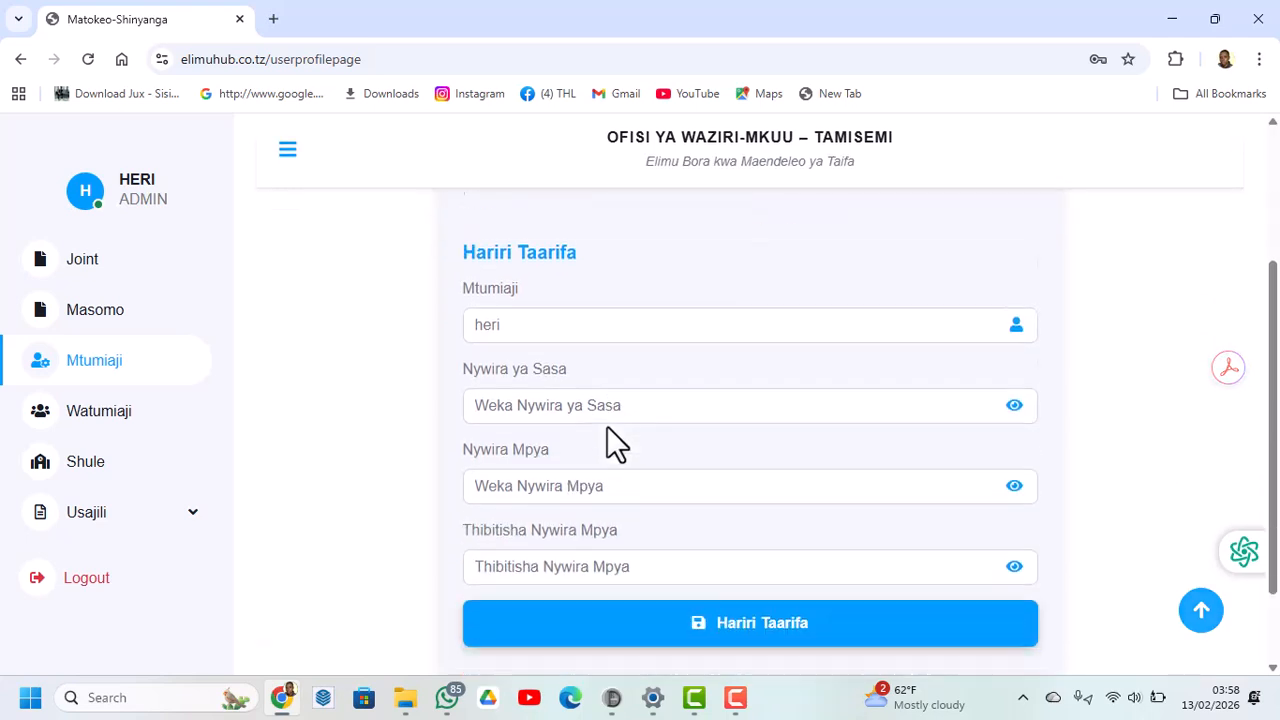
{"action": "scroll", "coordinate": [607, 417], "scroll_direction": "up", "scroll_amount": 3}
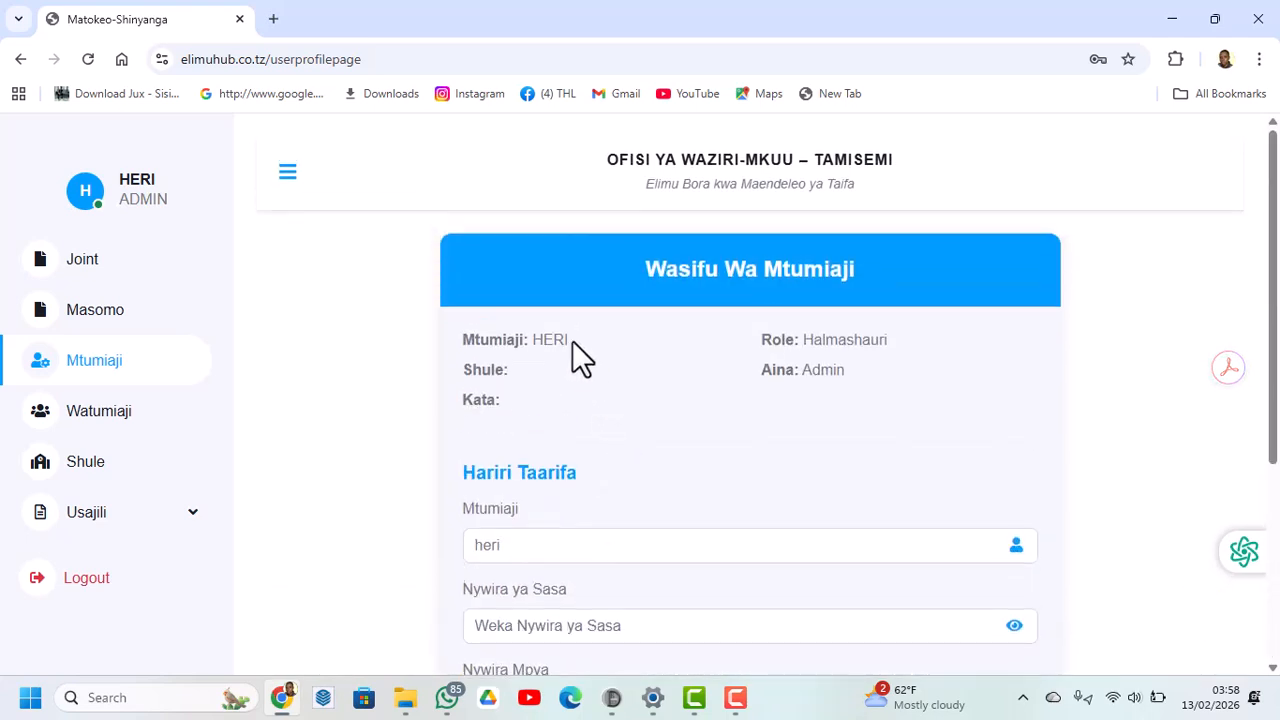
{"action": "scroll", "coordinate": [559, 418], "scroll_direction": "down", "scroll_amount": 2}
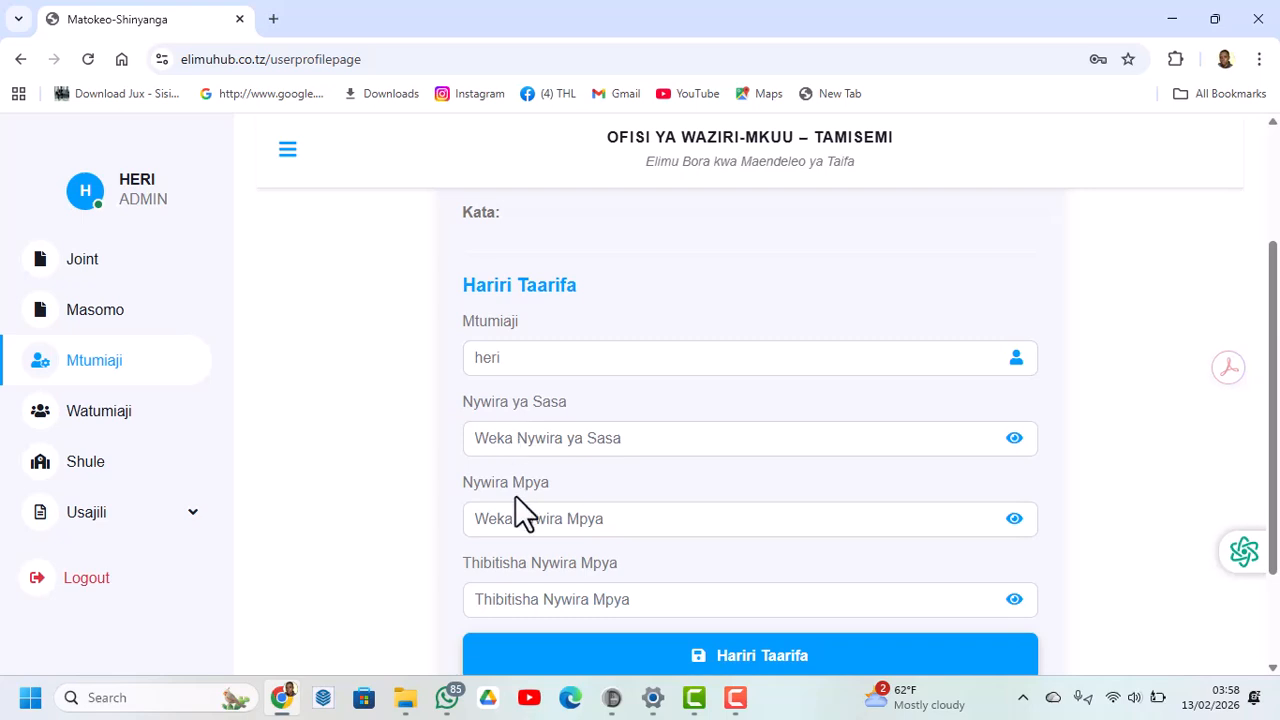
{"action": "scroll", "coordinate": [515, 516], "scroll_direction": "down", "scroll_amount": 1}
{"action": "scroll", "coordinate": [515, 516], "scroll_direction": "down", "scroll_amount": 1}
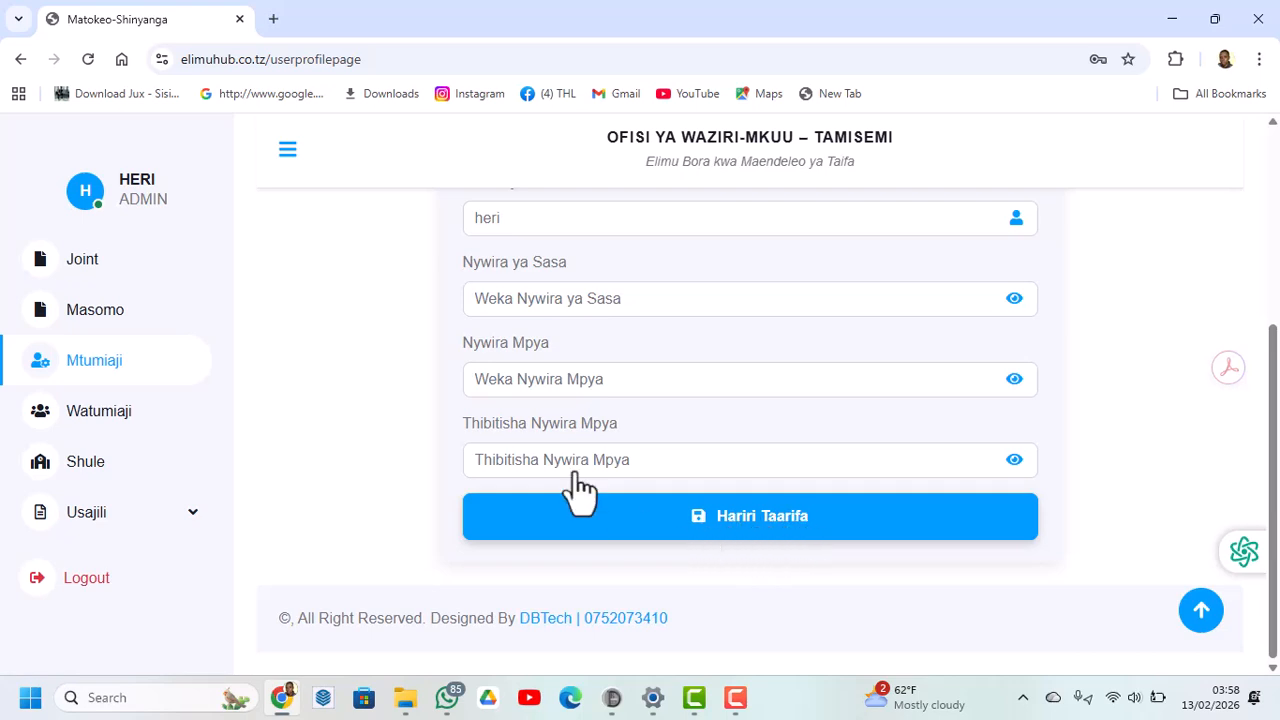
{"action": "scroll", "coordinate": [580, 451], "scroll_direction": "up", "scroll_amount": 3}
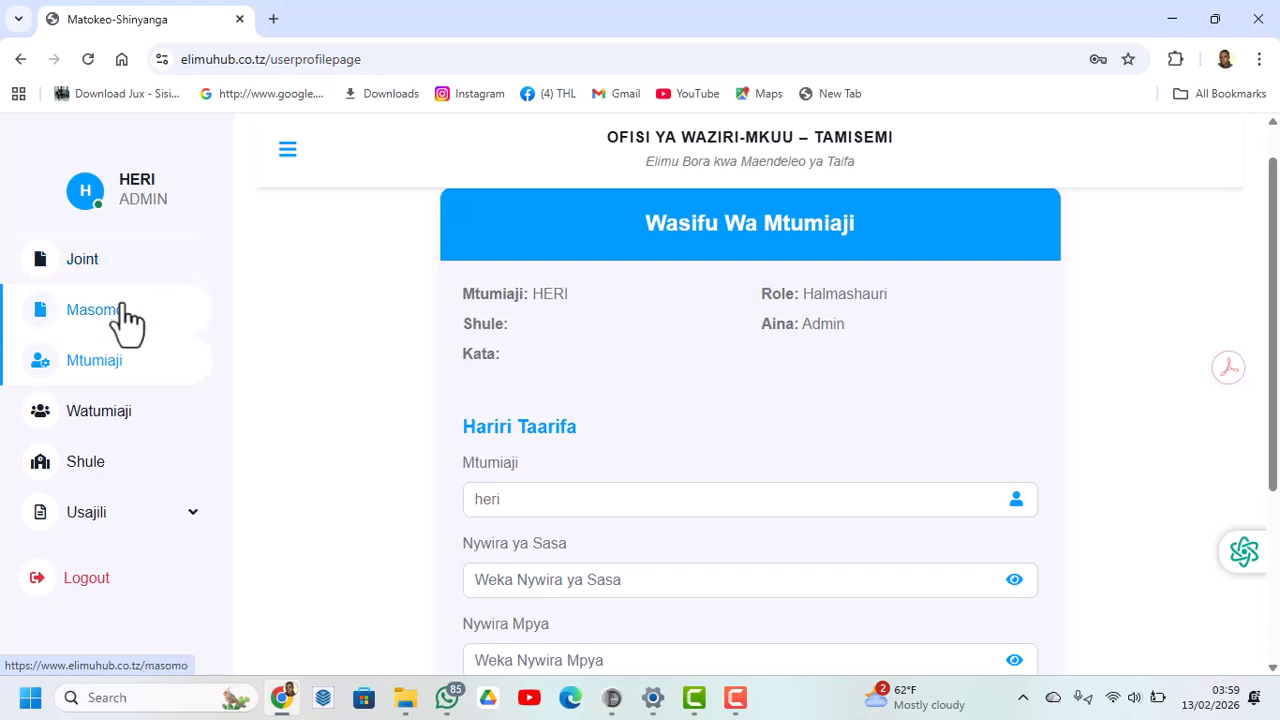
Step: Open the Joint section and review the list of exams with their classes, dates and available actions
{"action": "left_click", "coordinate": [118, 284]}
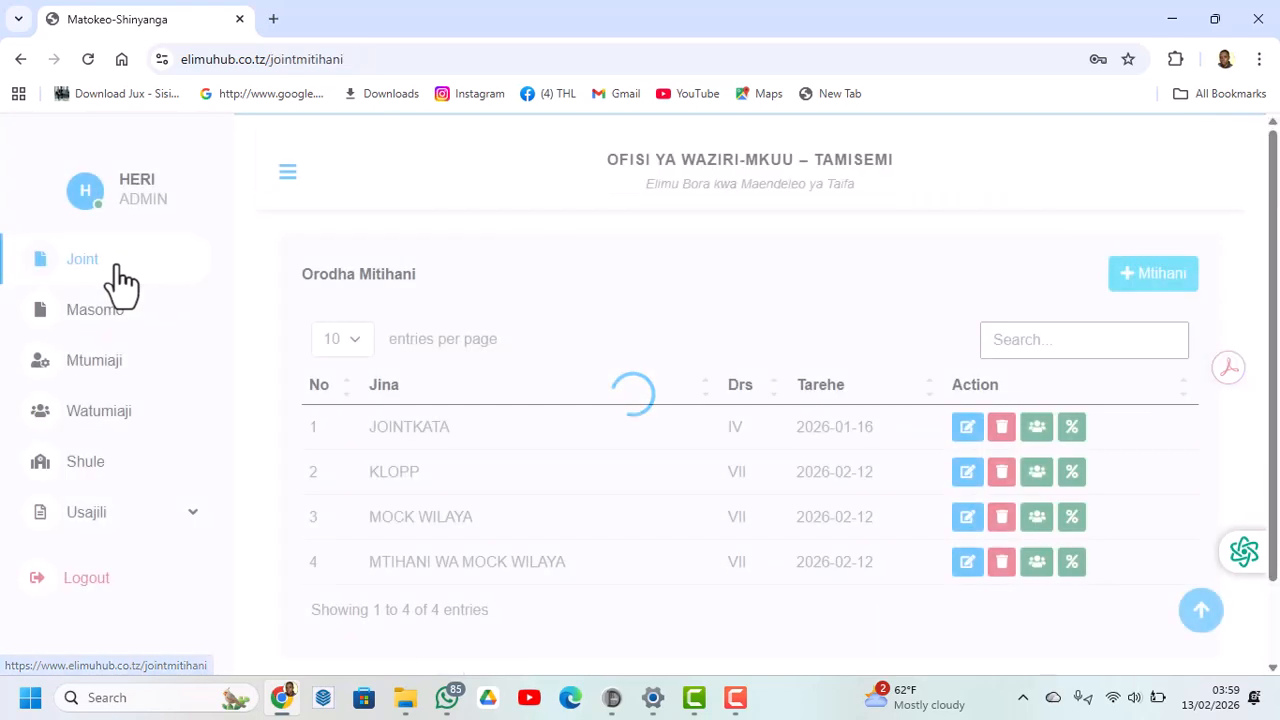
{"action": "scroll", "coordinate": [727, 445], "scroll_direction": "down", "scroll_amount": 1}
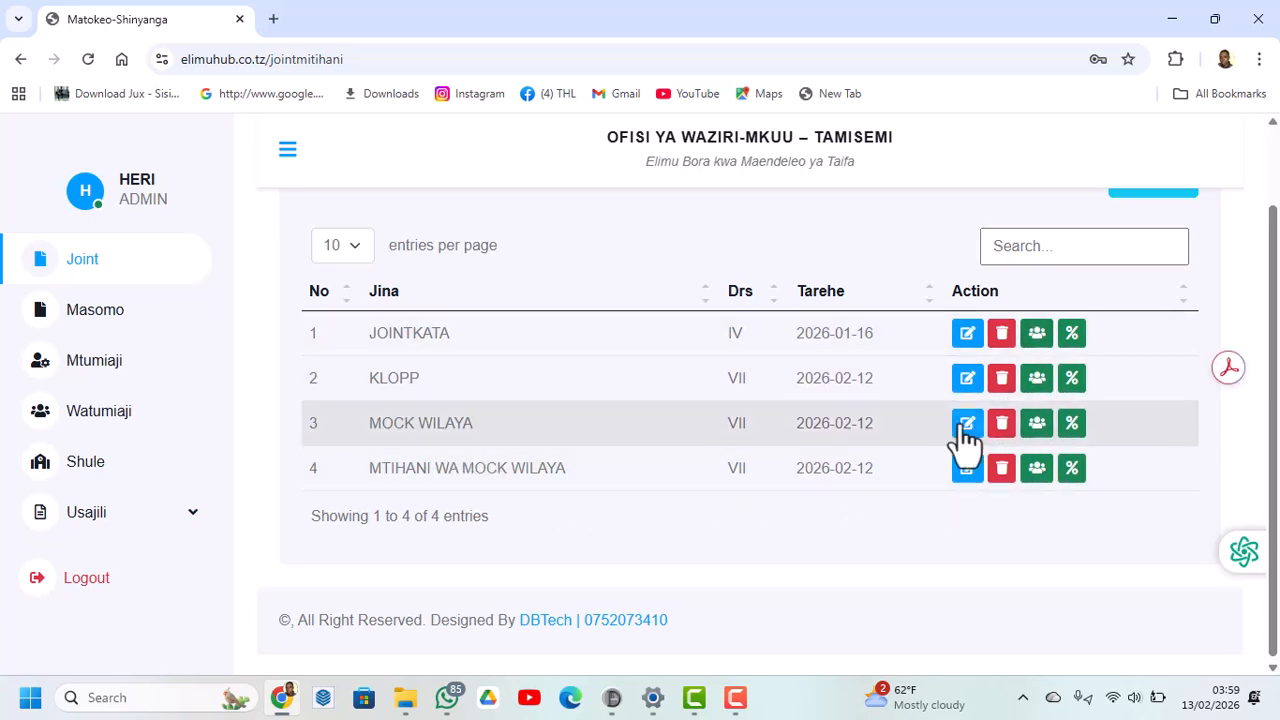
{"action": "scroll", "coordinate": [963, 441], "scroll_direction": "up", "scroll_amount": 1}
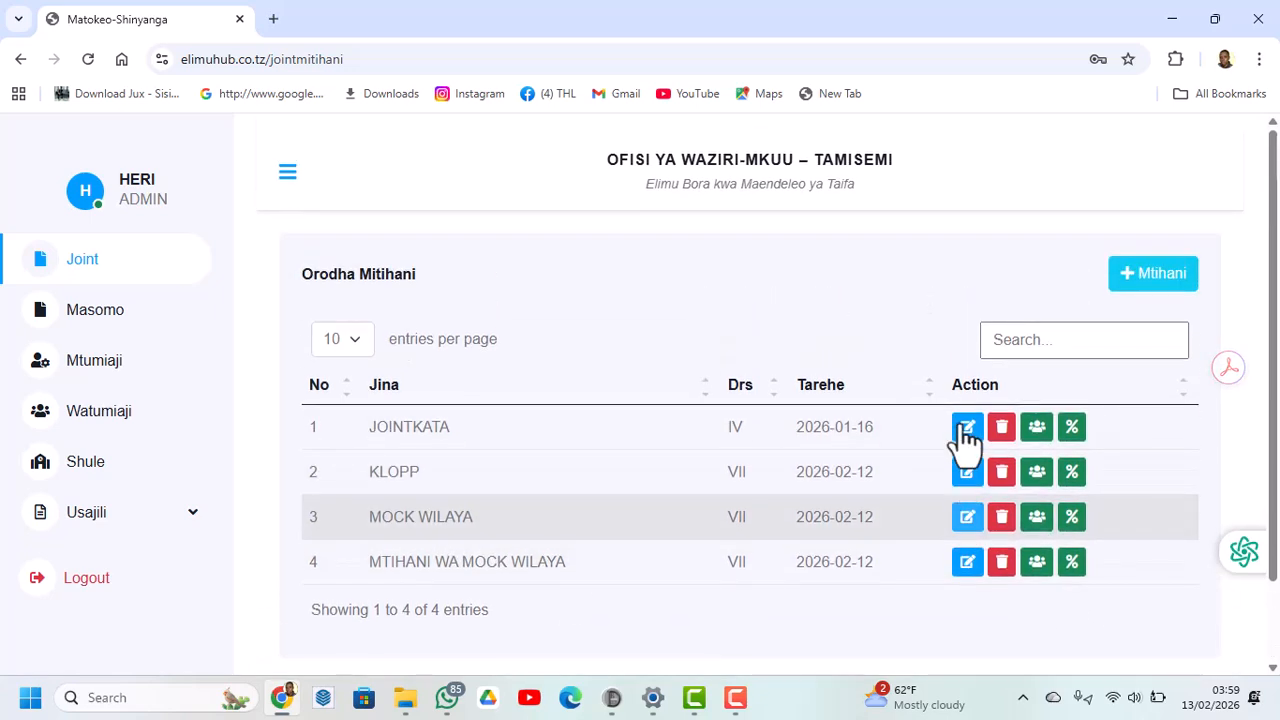
Step: Open the Masomo section and look through the subjects already registered
{"action": "left_click", "coordinate": [97, 320]}
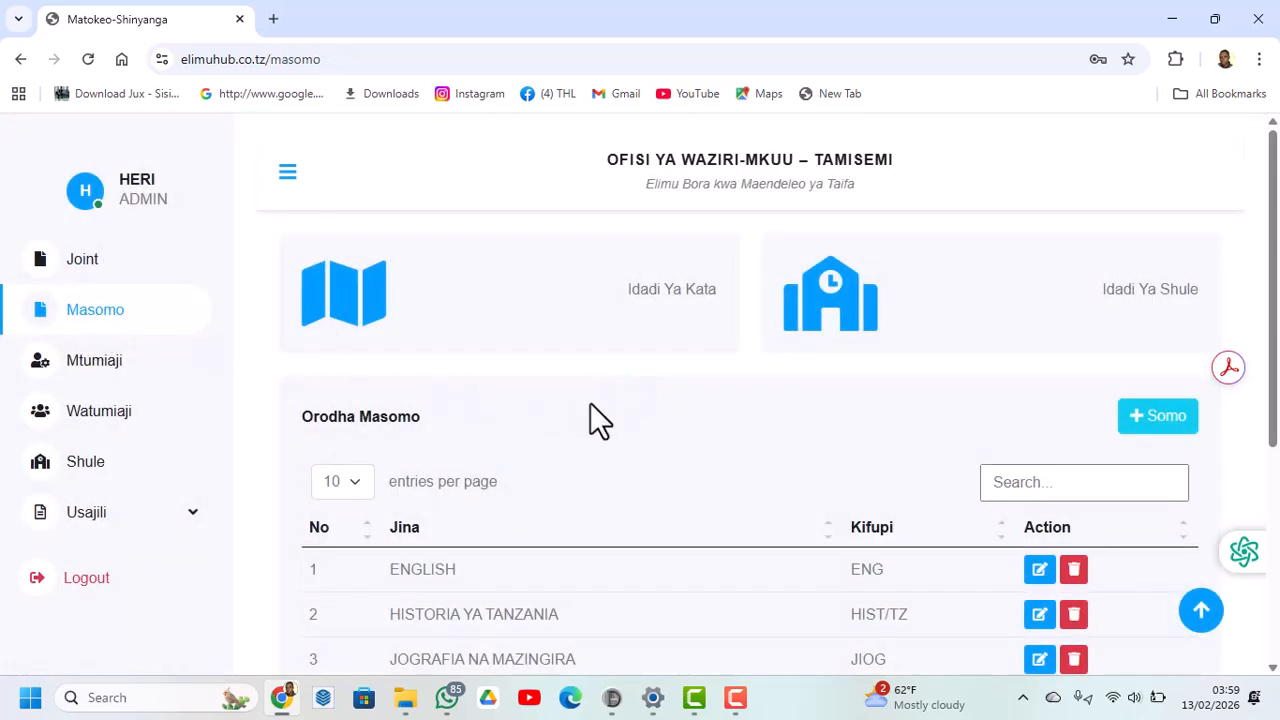
{"action": "scroll", "coordinate": [619, 403], "scroll_direction": "down", "scroll_amount": 3}
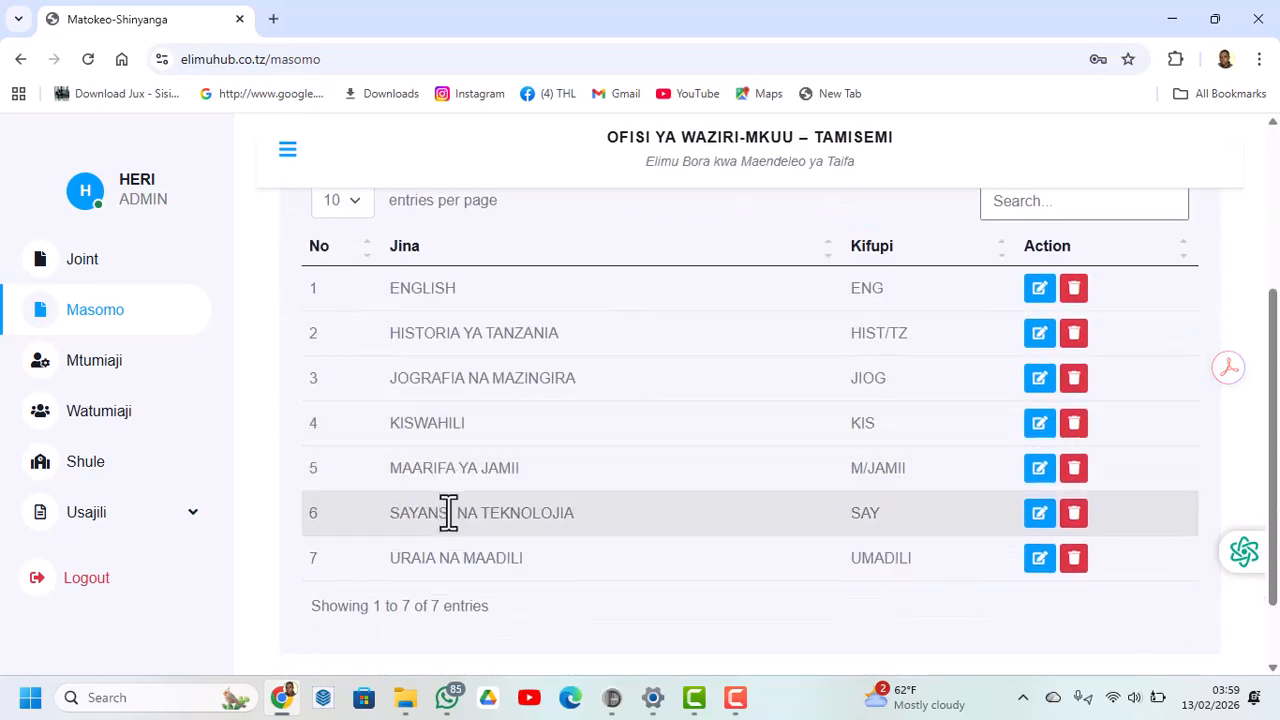
{"action": "scroll", "coordinate": [823, 434], "scroll_direction": "up", "scroll_amount": 3}
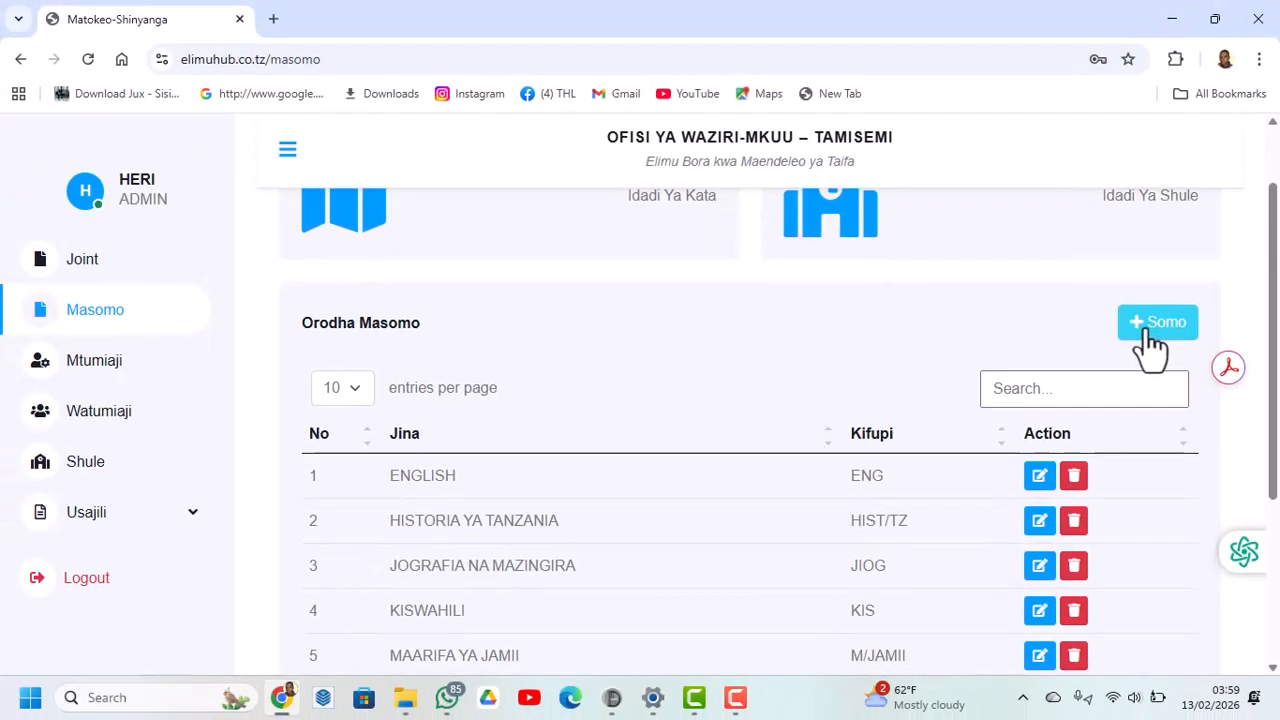
Step: Register a new subject named HISABATI with the abbreviation HISA and save it
{"action": "left_click", "coordinate": [1146, 334]}
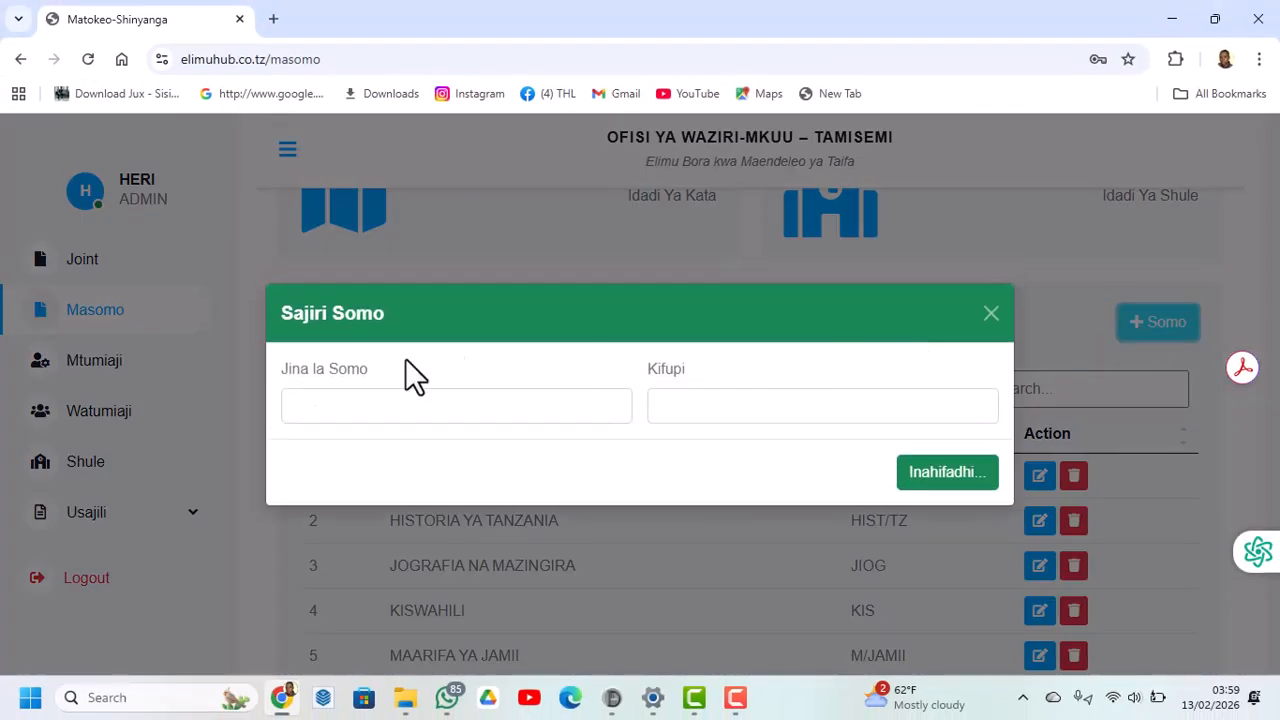
{"action": "left_click", "coordinate": [304, 407]}
{"action": "type", "text": "HISABATI"}
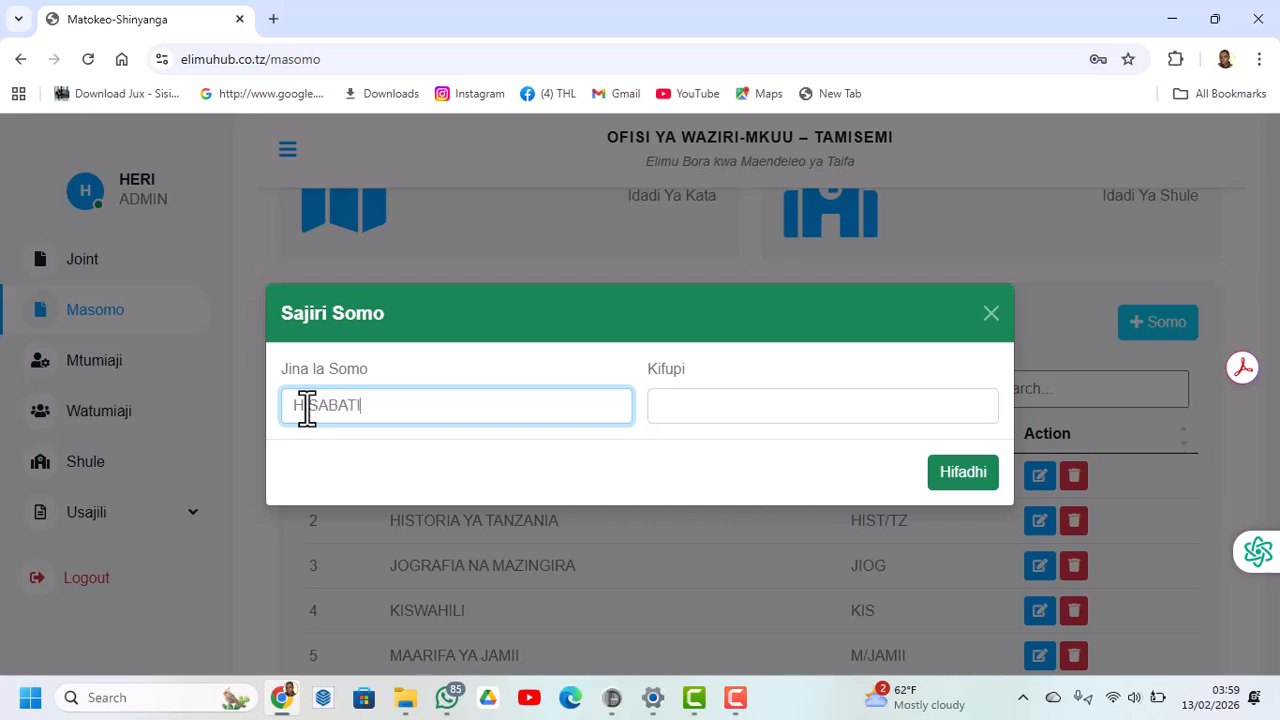
{"action": "left_click", "coordinate": [662, 410]}
{"action": "type", "text": "HISA"}
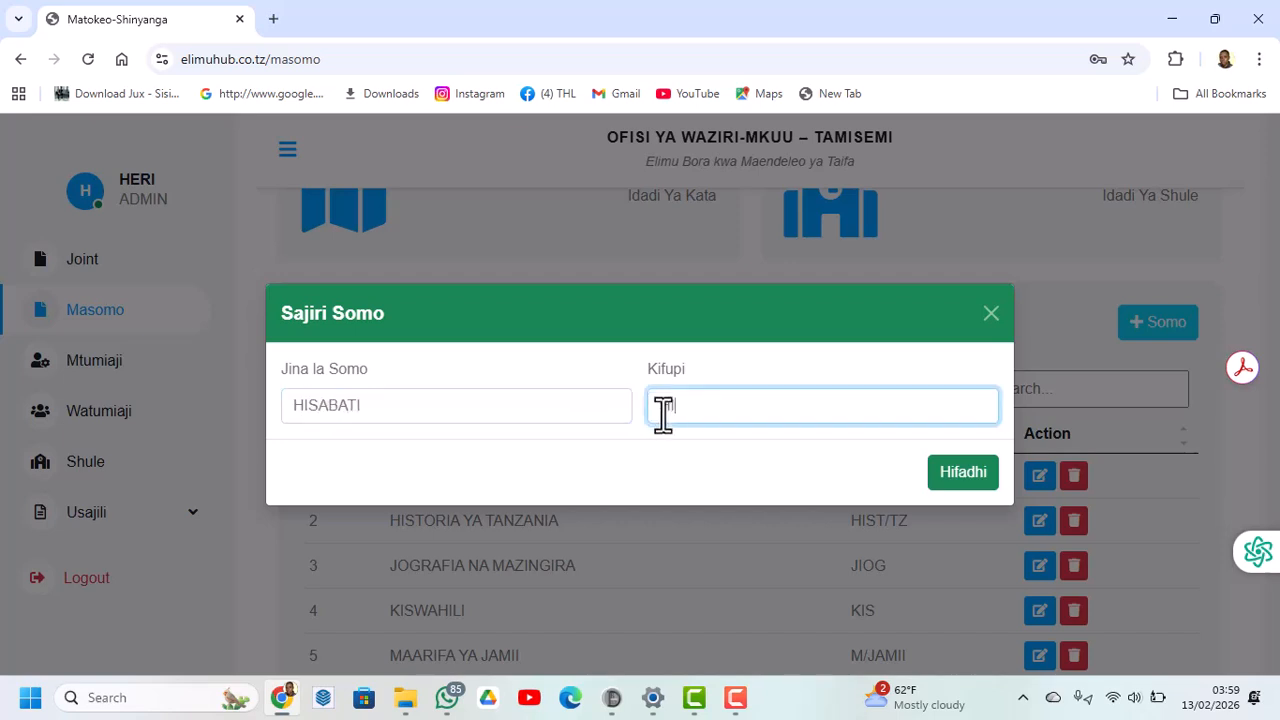
{"action": "left_click", "coordinate": [955, 478]}
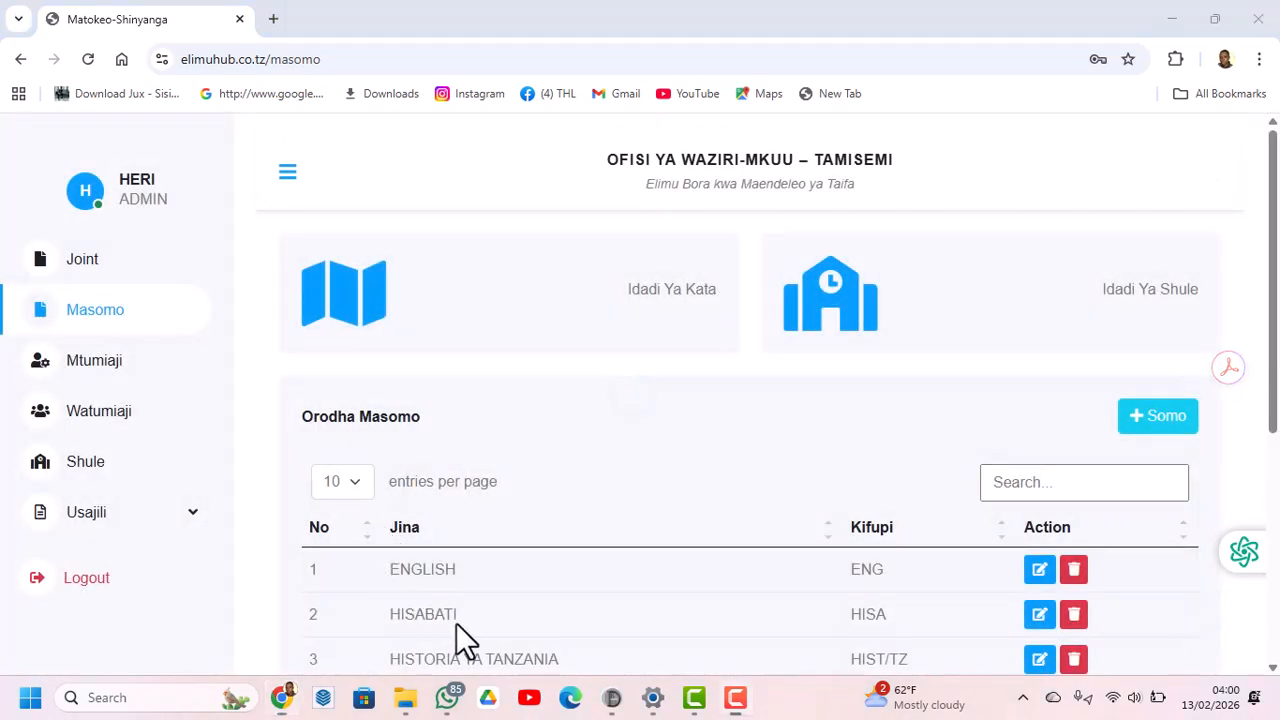
Step: Check the full Orodha Masomo list, including the newly added subject, through to its last entry
{"action": "scroll", "coordinate": [440, 600], "scroll_direction": "down", "scroll_amount": 3}
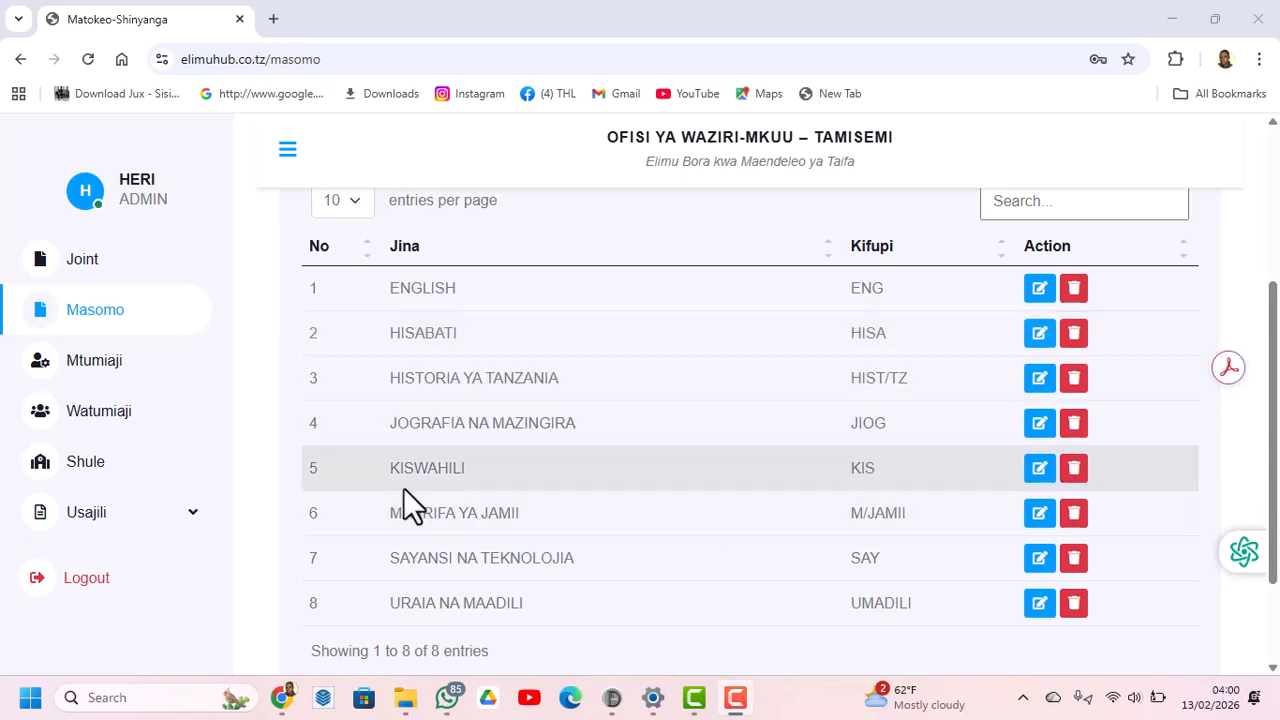
{"action": "scroll", "coordinate": [403, 487], "scroll_direction": "down", "scroll_amount": 3}
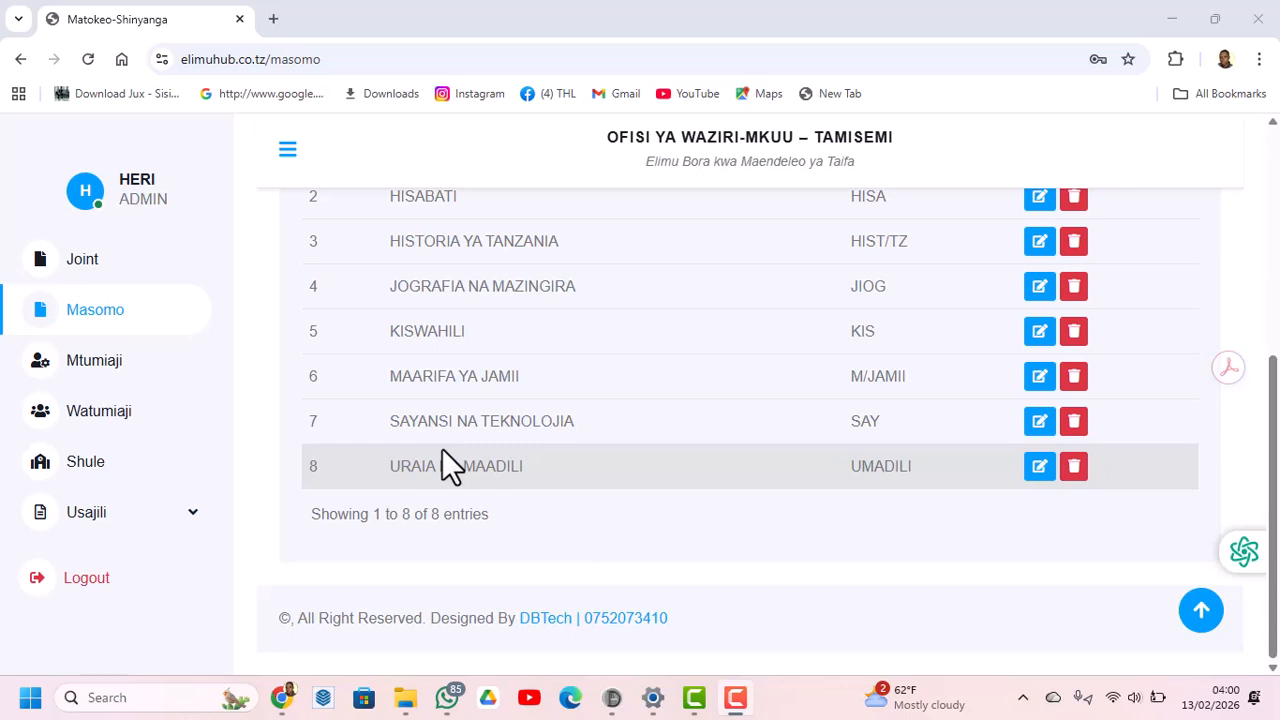
{"action": "scroll", "coordinate": [460, 460], "scroll_direction": "up", "scroll_amount": 3}
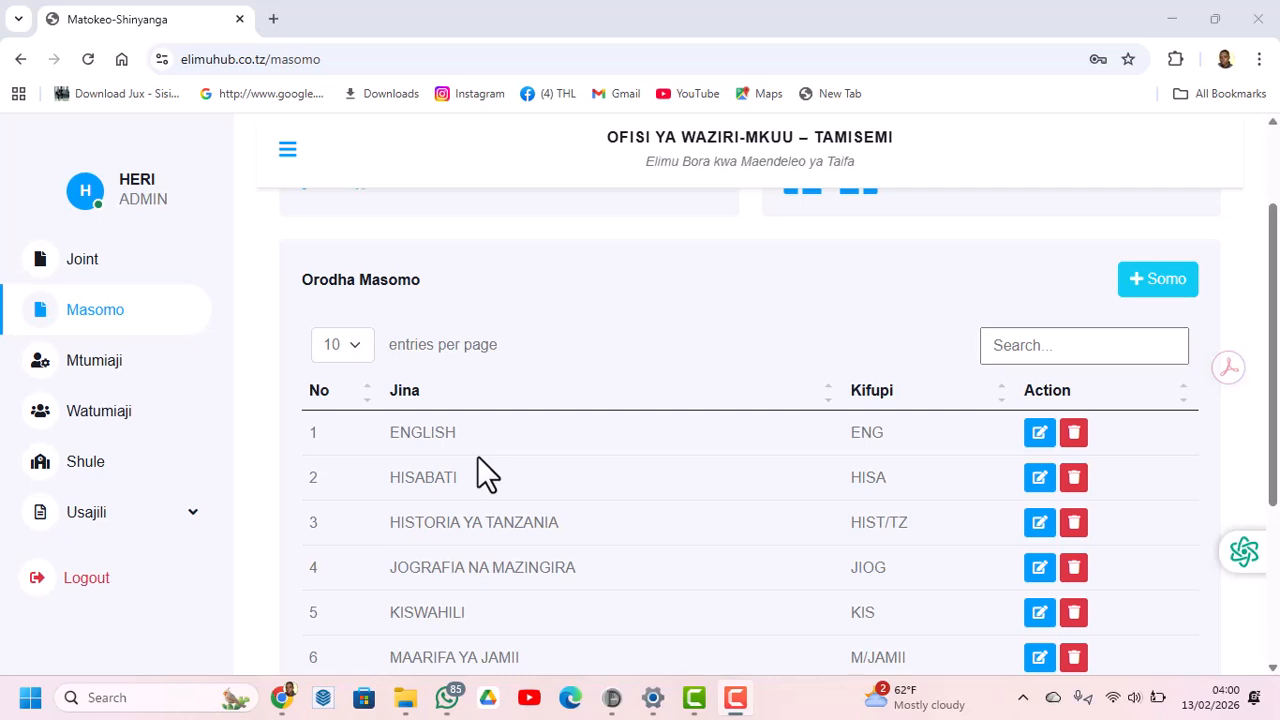
Step: Open the Watumiaji section and examine the user accounts with their roles and types on pages 1 and 3
{"action": "left_click", "coordinate": [116, 412]}
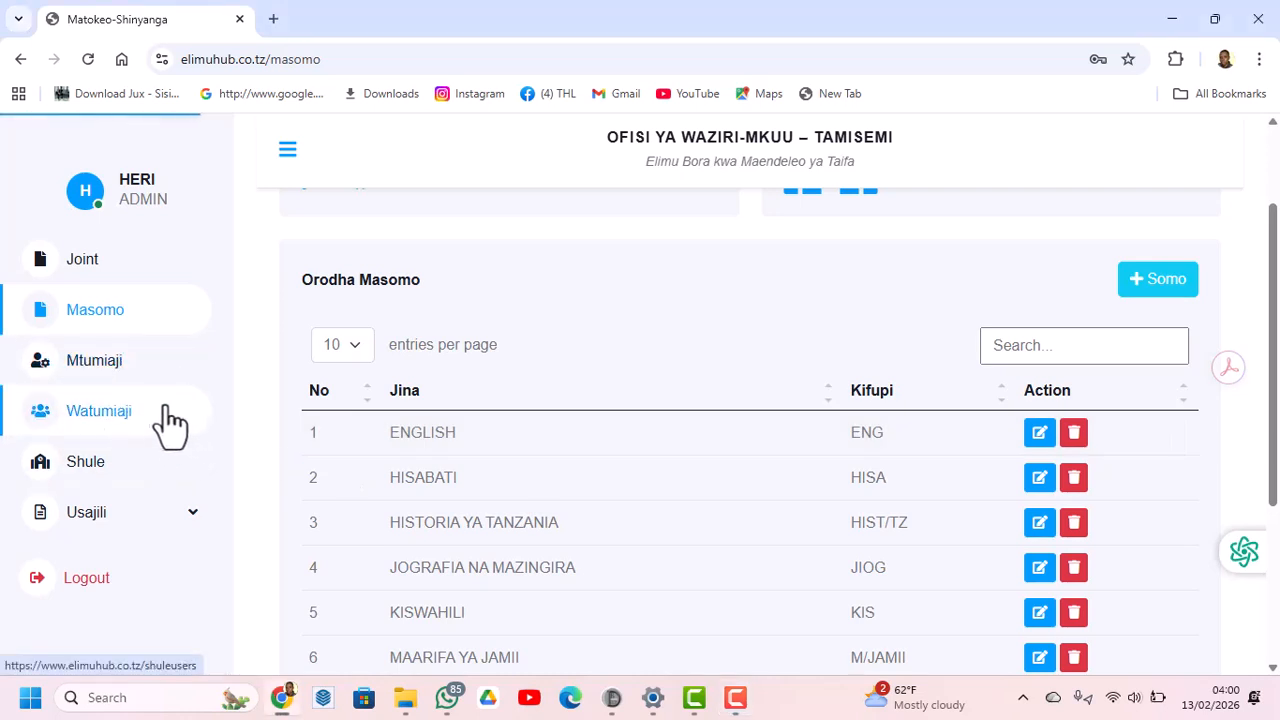
{"action": "scroll", "coordinate": [647, 417], "scroll_direction": "down", "scroll_amount": 3}
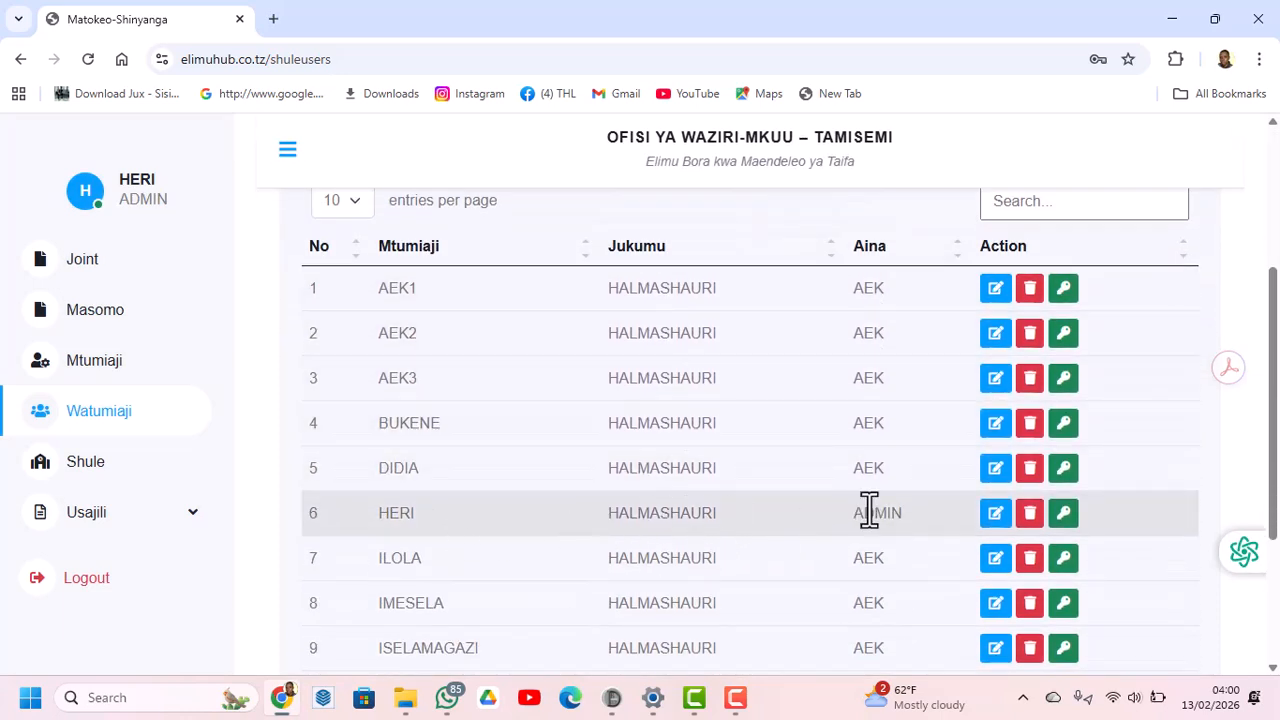
{"action": "scroll", "coordinate": [873, 522], "scroll_direction": "down", "scroll_amount": 2}
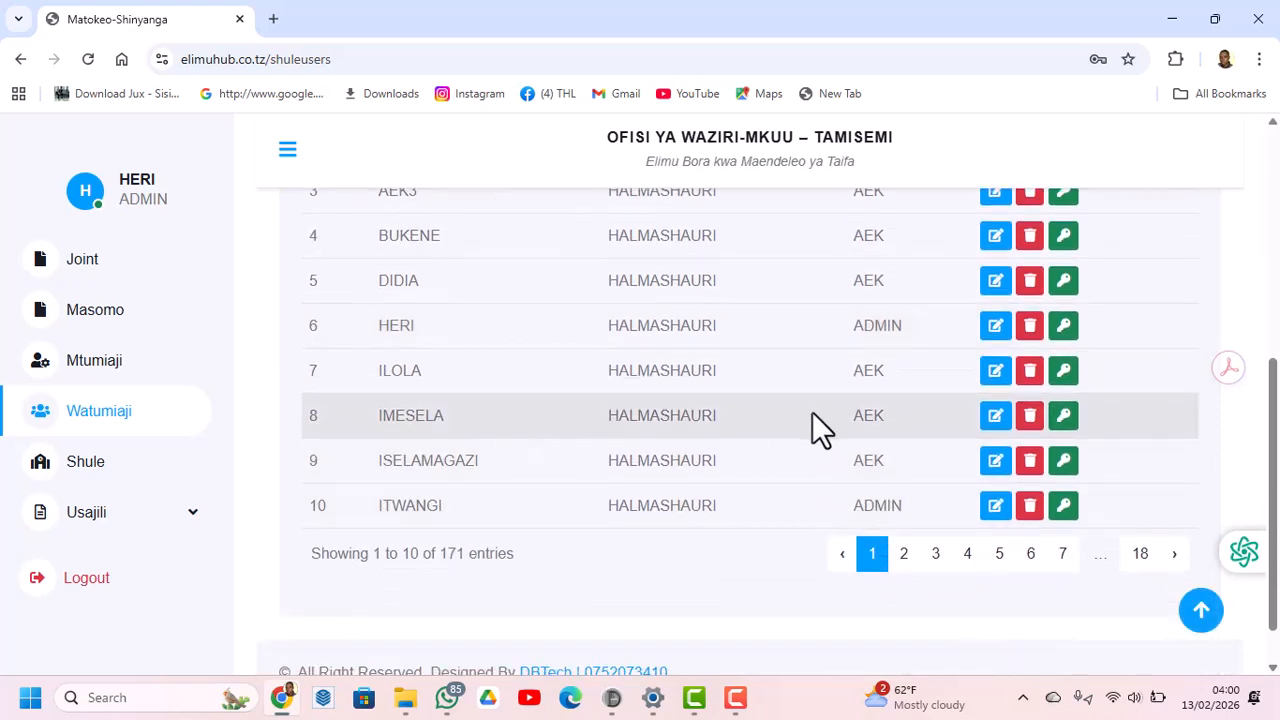
{"action": "scroll", "coordinate": [862, 395], "scroll_direction": "up", "scroll_amount": 3}
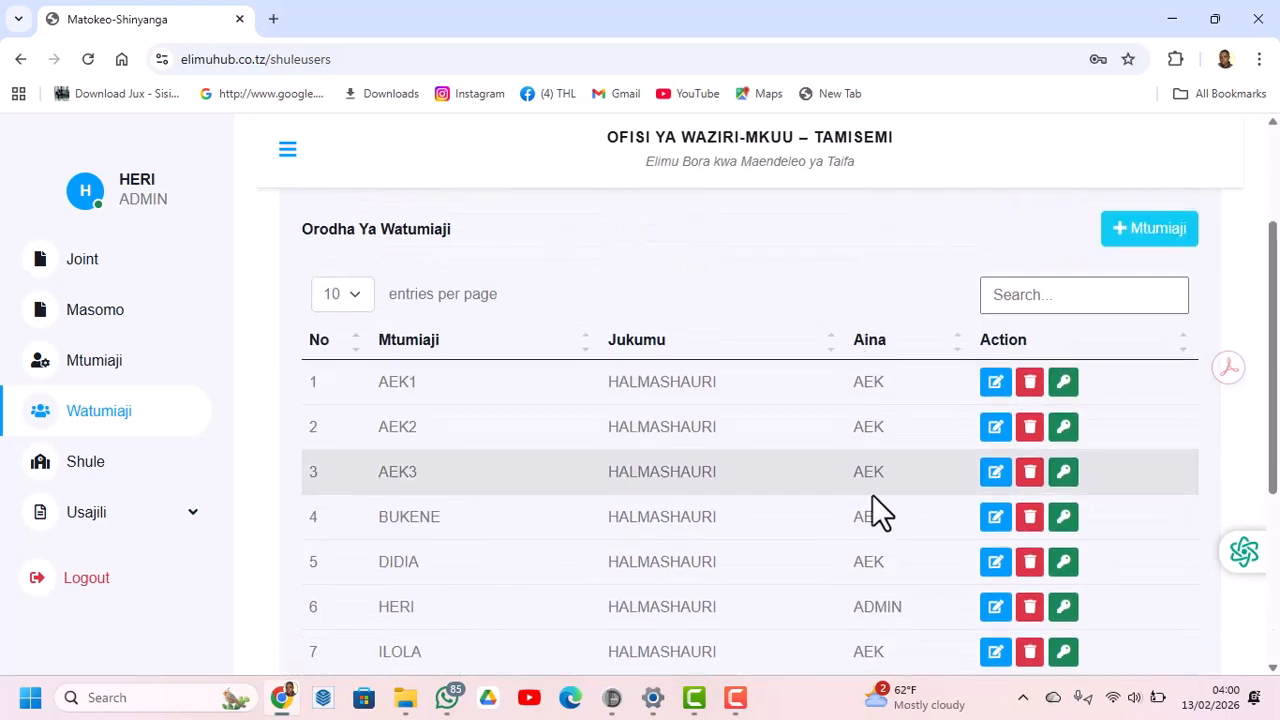
{"action": "scroll", "coordinate": [872, 578], "scroll_direction": "down", "scroll_amount": 3}
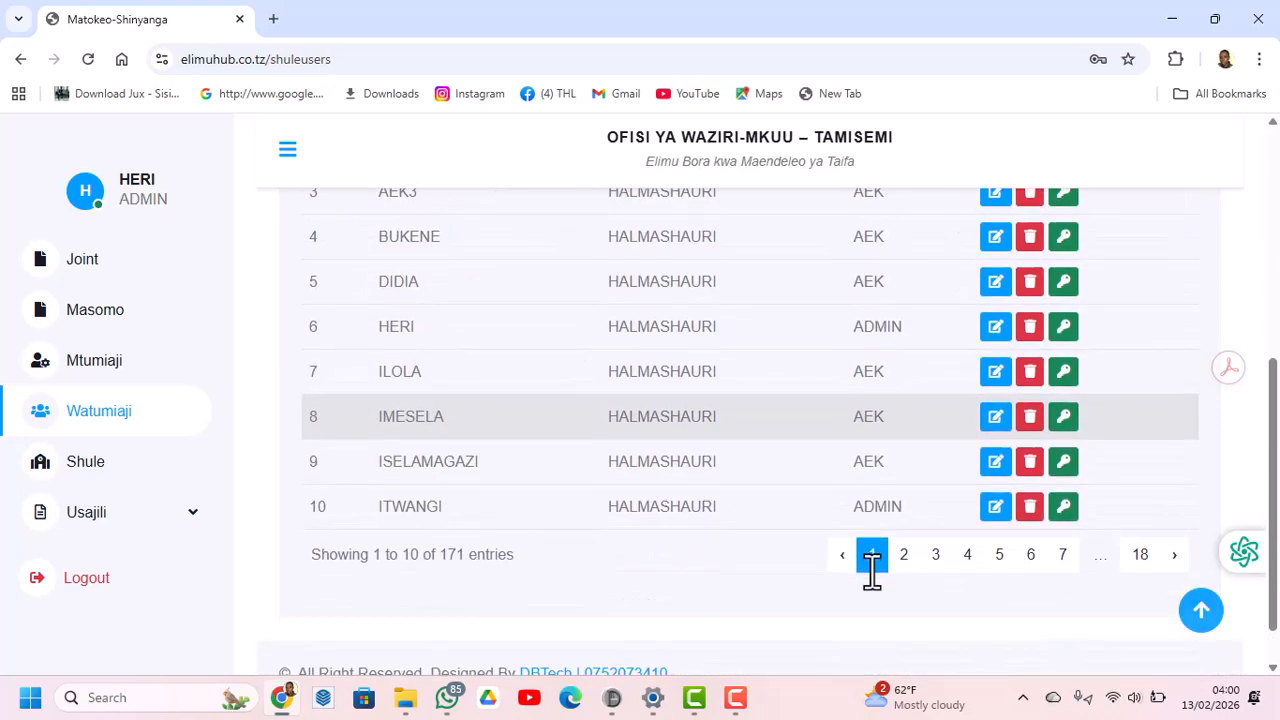
{"action": "left_click", "coordinate": [935, 553]}
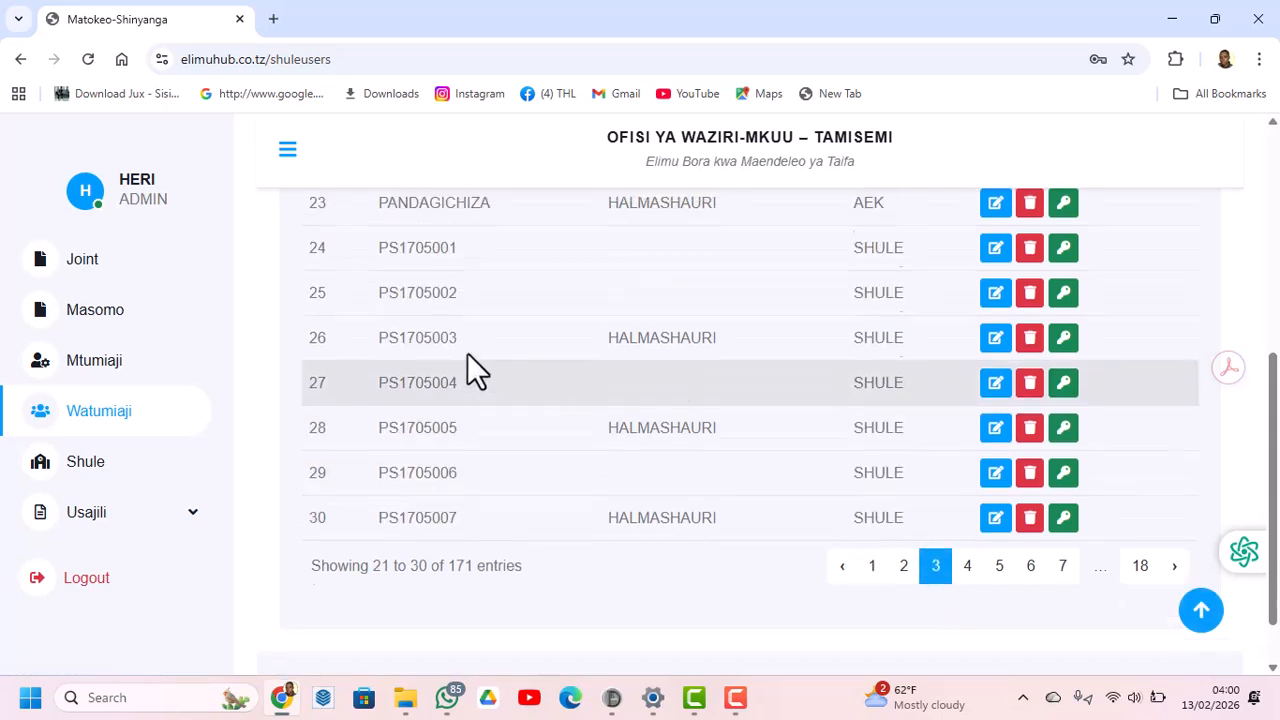
{"action": "scroll", "coordinate": [465, 358], "scroll_direction": "up", "scroll_amount": 3}
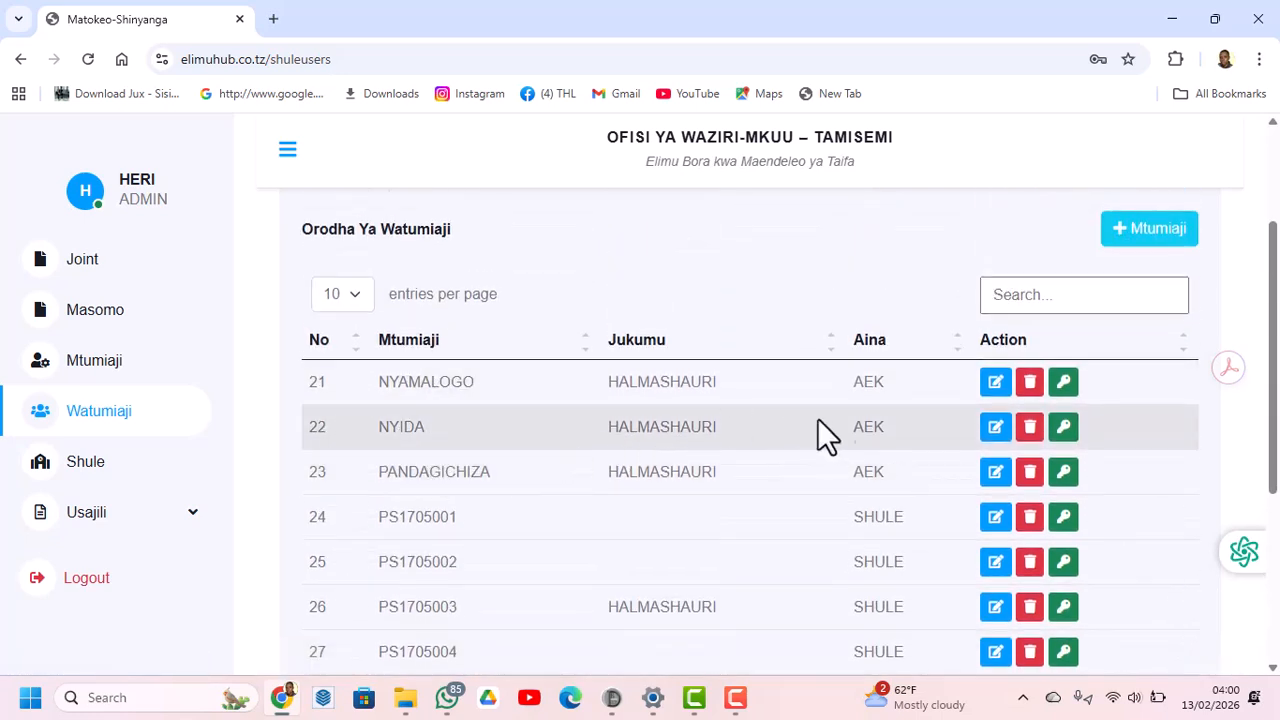
{"action": "scroll", "coordinate": [845, 465], "scroll_direction": "down", "scroll_amount": 1}
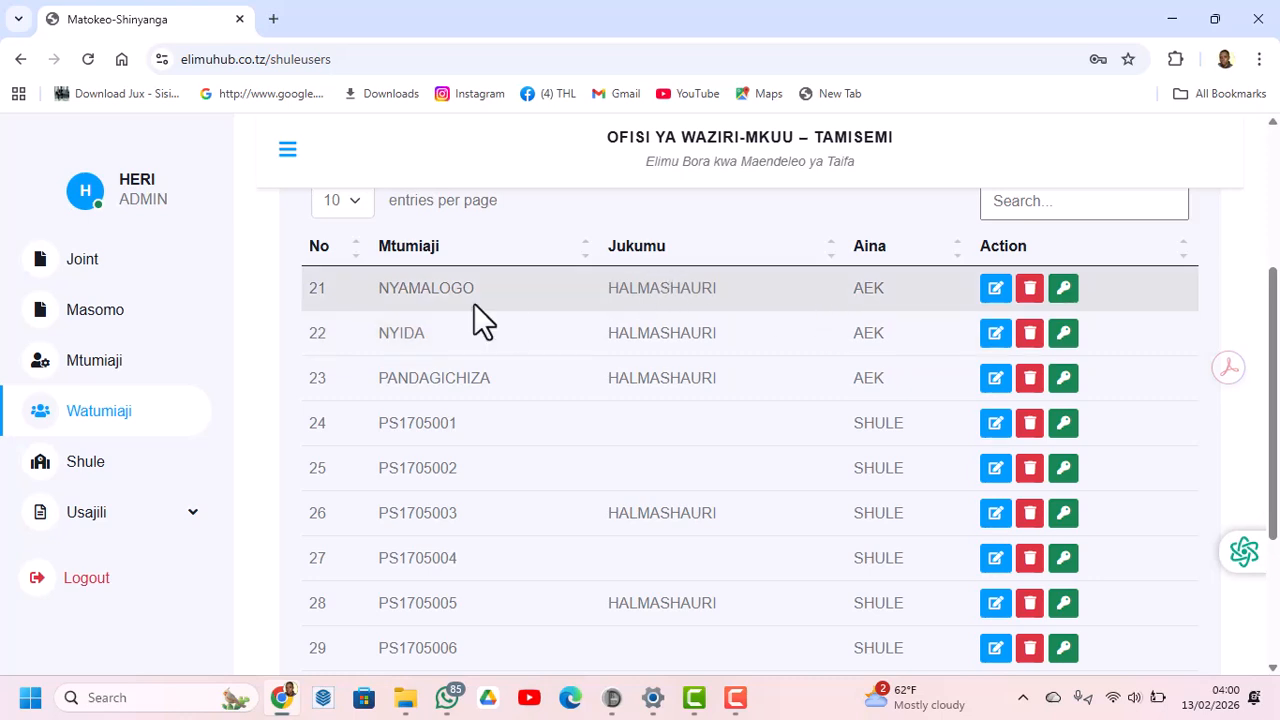
Step: Open the Shule section and review the list of schools with their numbers and wards
{"action": "scroll", "coordinate": [584, 400], "scroll_direction": "up", "scroll_amount": 1}
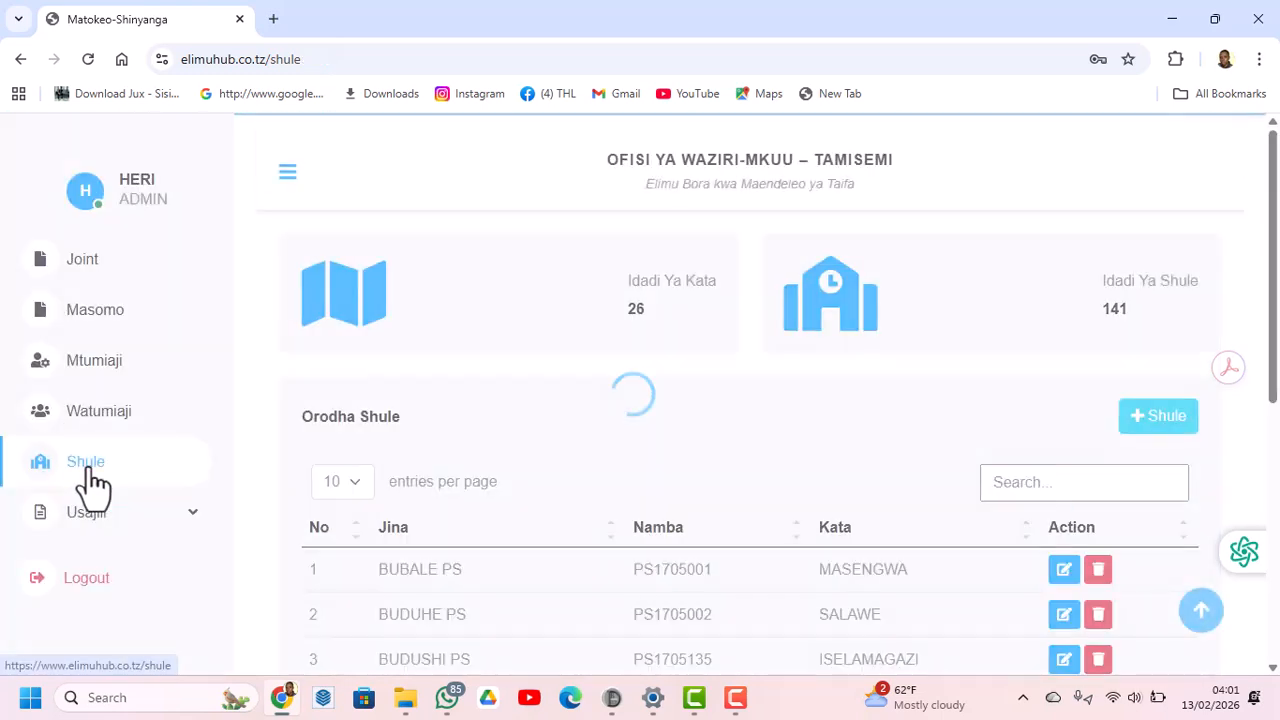
{"action": "scroll", "coordinate": [690, 420], "scroll_direction": "down", "scroll_amount": 2}
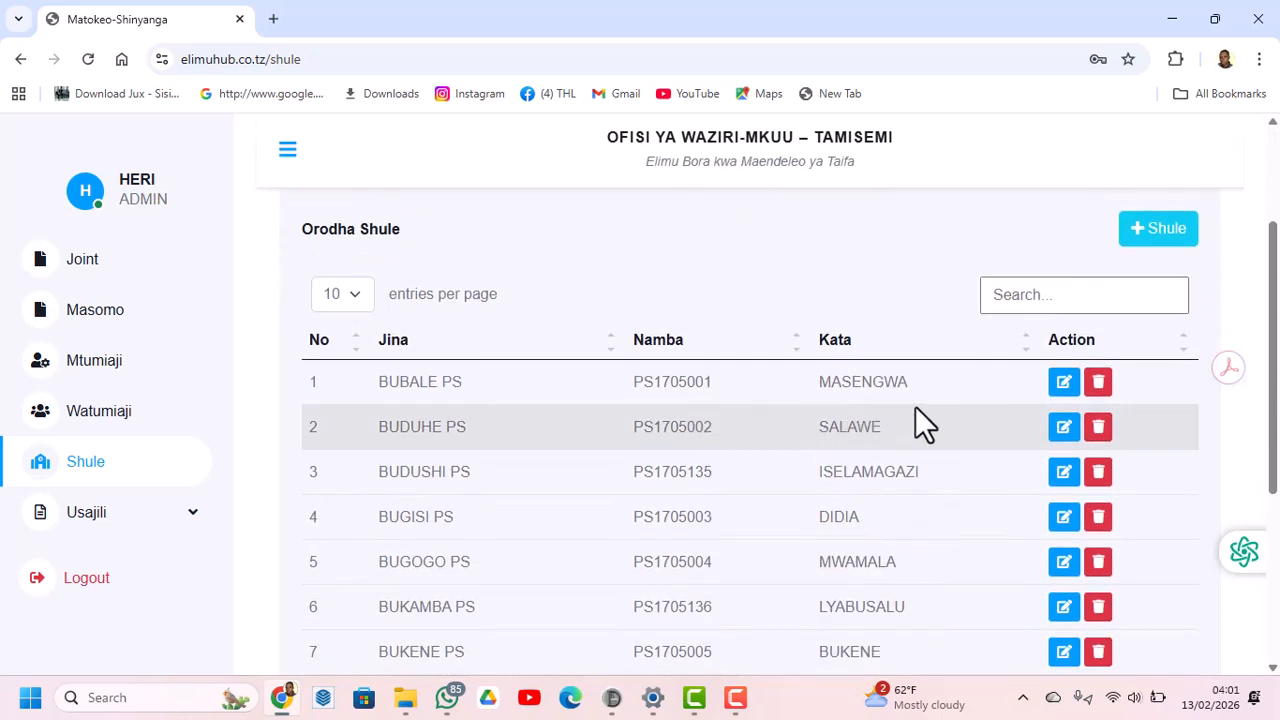
Step: Look through the Orodha Shule list, including pages 7 and 15, and check the ward and school totals
{"action": "scroll", "coordinate": [466, 428], "scroll_direction": "down", "scroll_amount": 2}
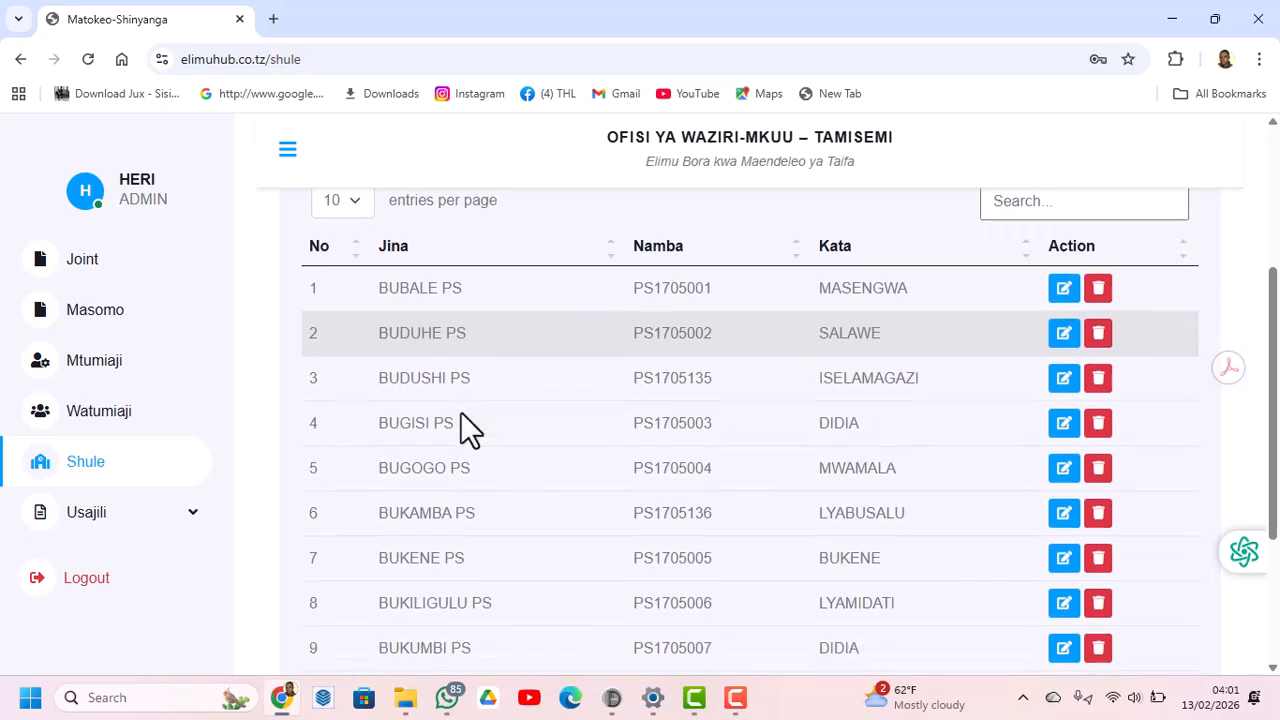
{"action": "scroll", "coordinate": [462, 409], "scroll_direction": "up", "scroll_amount": 4}
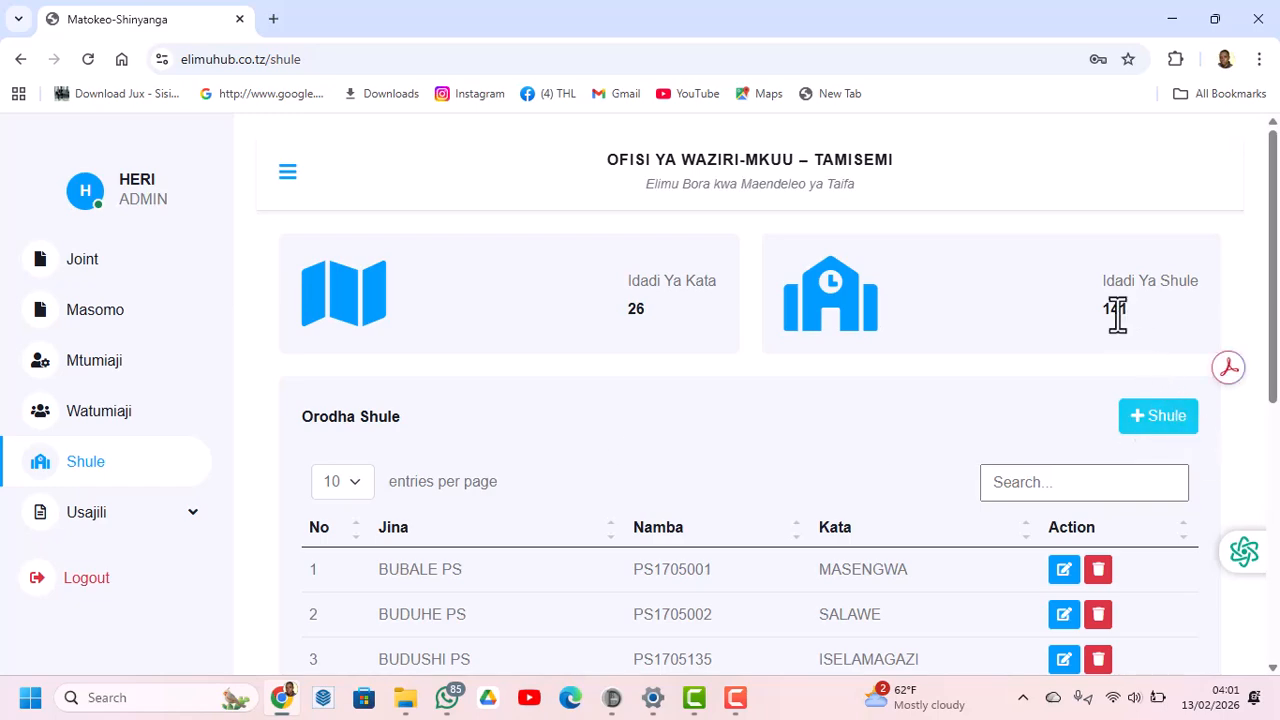
{"action": "scroll", "coordinate": [709, 514], "scroll_direction": "down", "scroll_amount": 5}
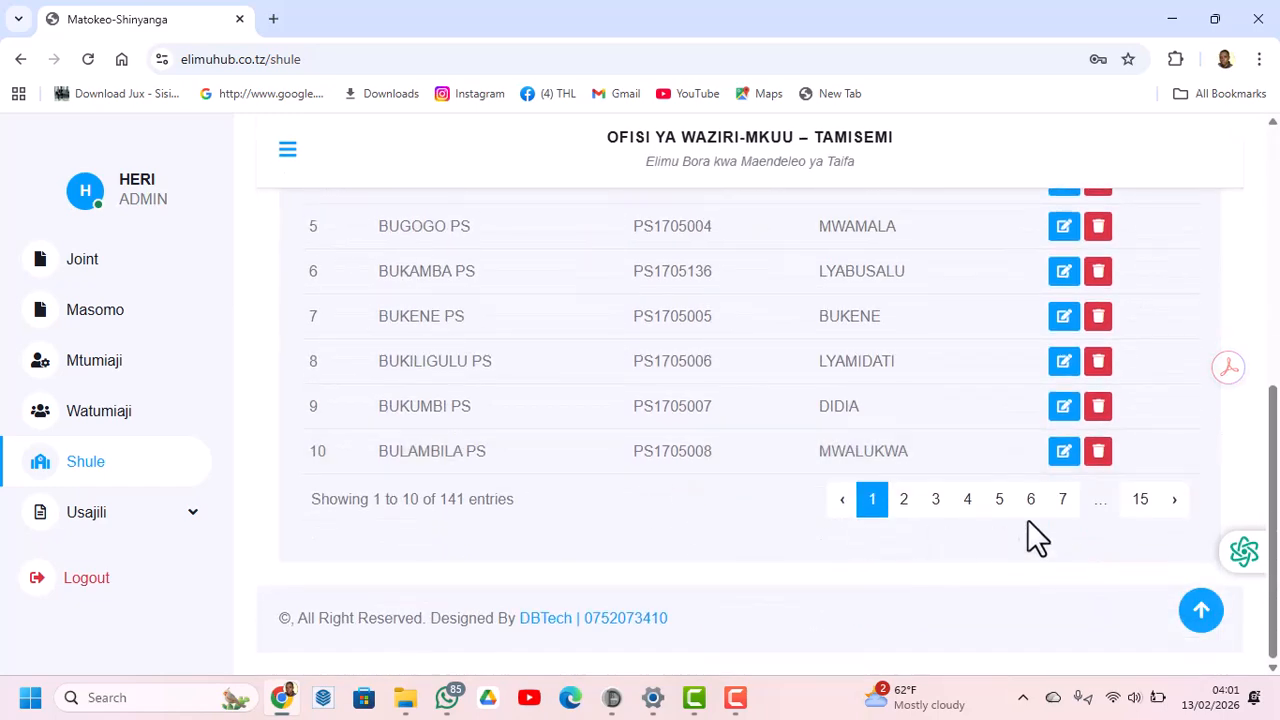
{"action": "left_click", "coordinate": [1062, 499]}
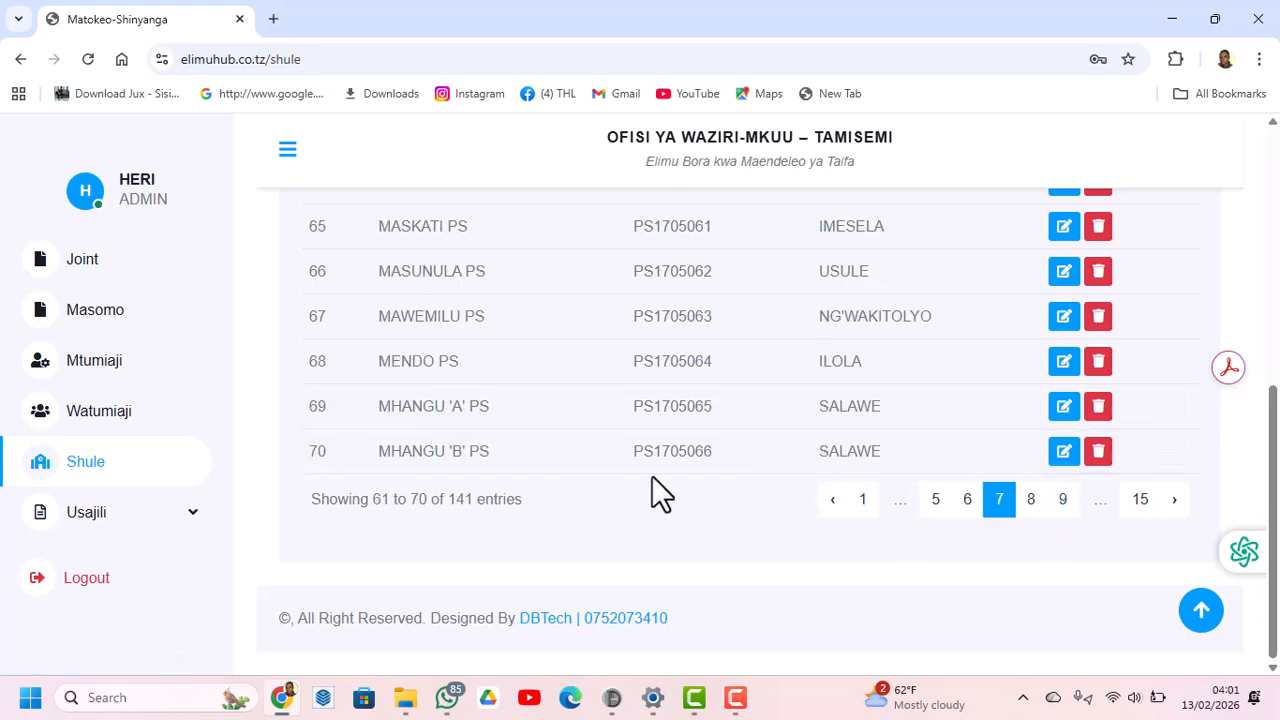
{"action": "left_click", "coordinate": [1138, 506]}
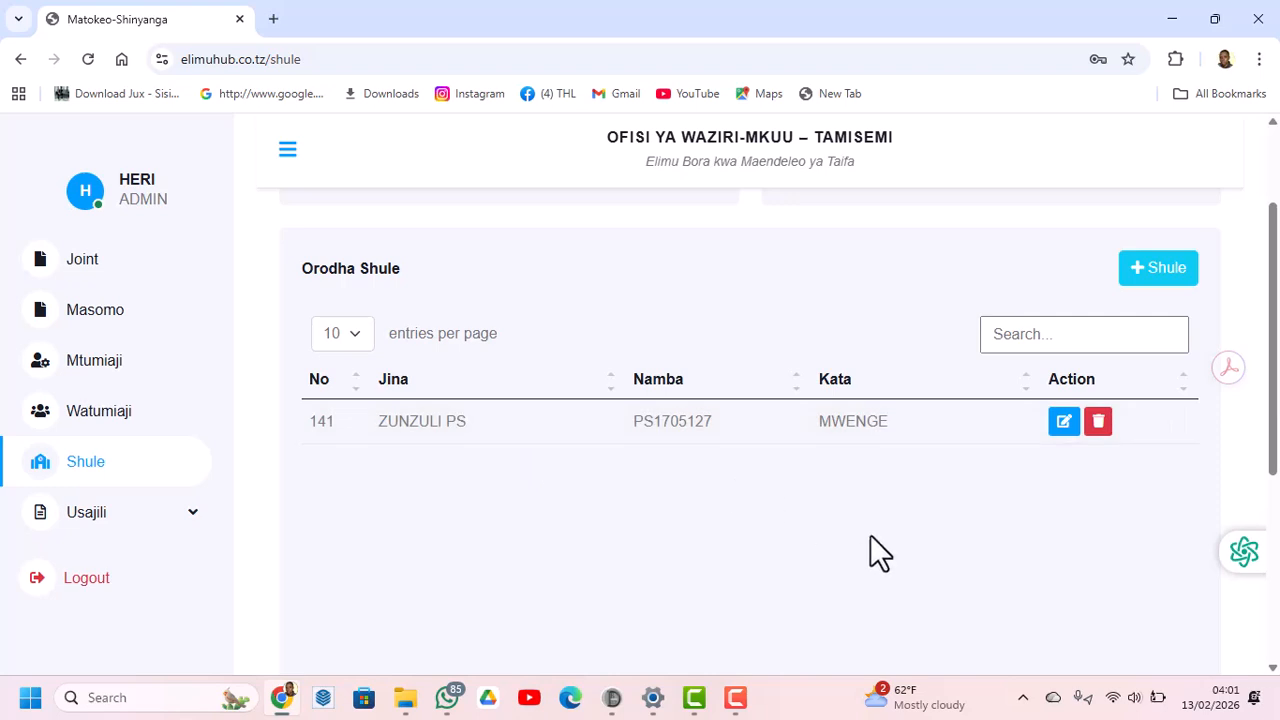
{"action": "scroll", "coordinate": [882, 523], "scroll_direction": "up", "scroll_amount": 2}
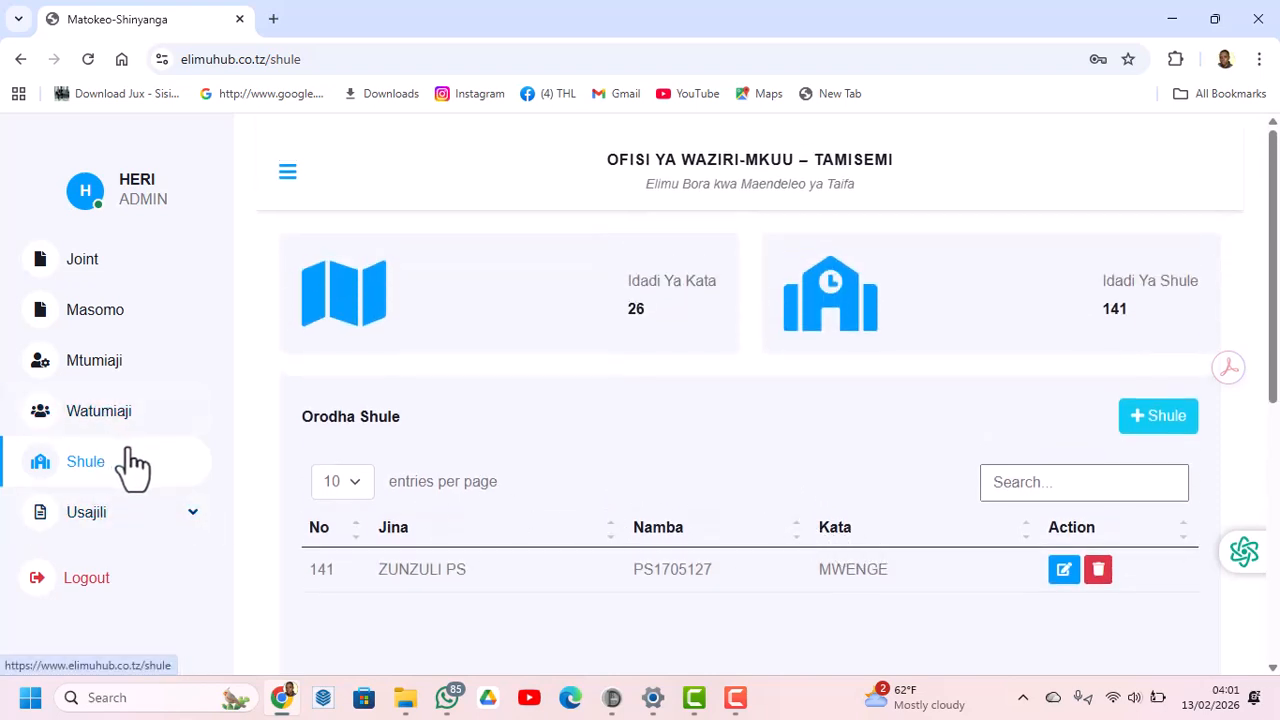
Step: Start registering a new exam in the Joint section and name it MOCK KANDA DRS VII
{"action": "left_click", "coordinate": [86, 270]}
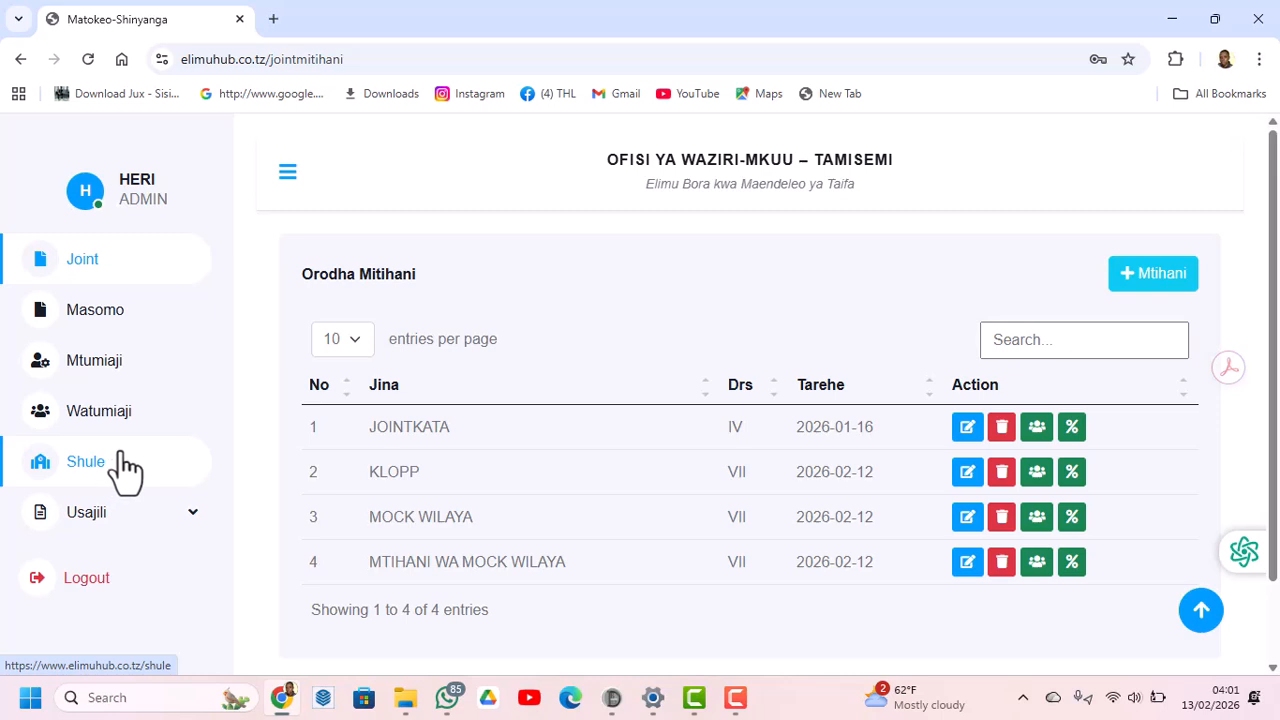
{"action": "left_click", "coordinate": [1152, 280]}
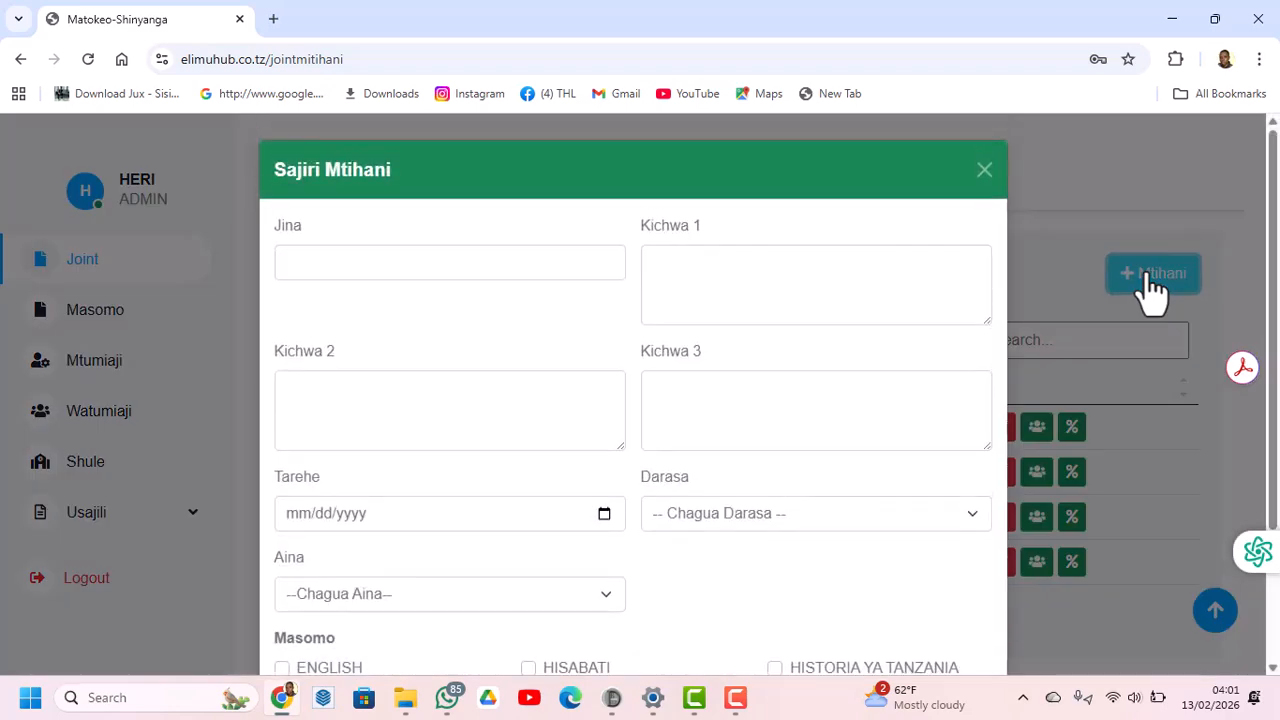
{"action": "left_click", "coordinate": [398, 262]}
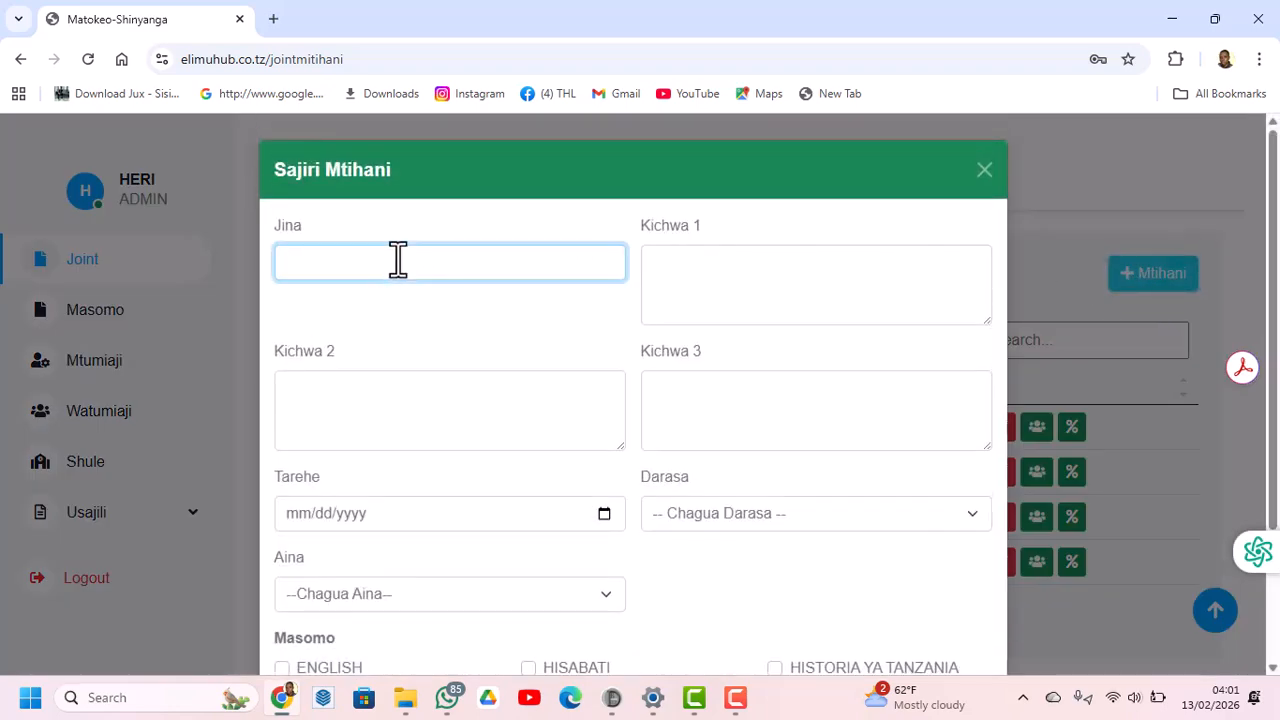
{"action": "type", "text": "MO"}
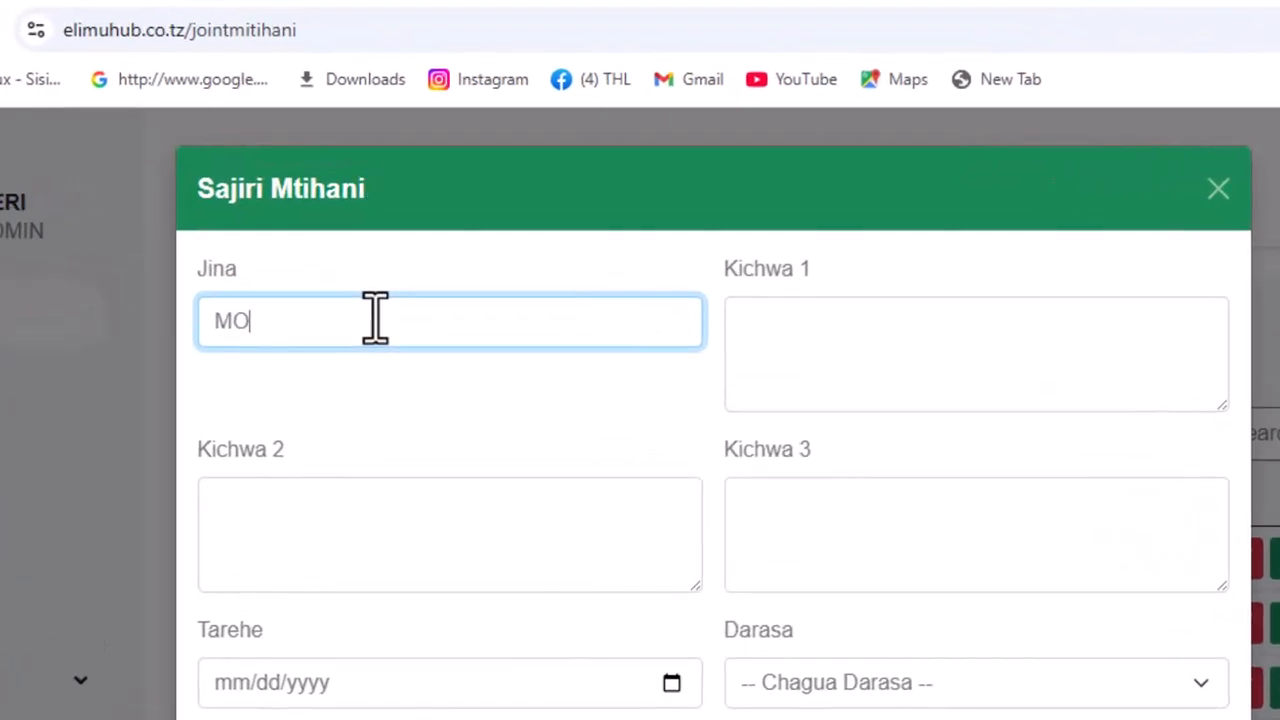
{"action": "type", "text": "CK KANDA"}
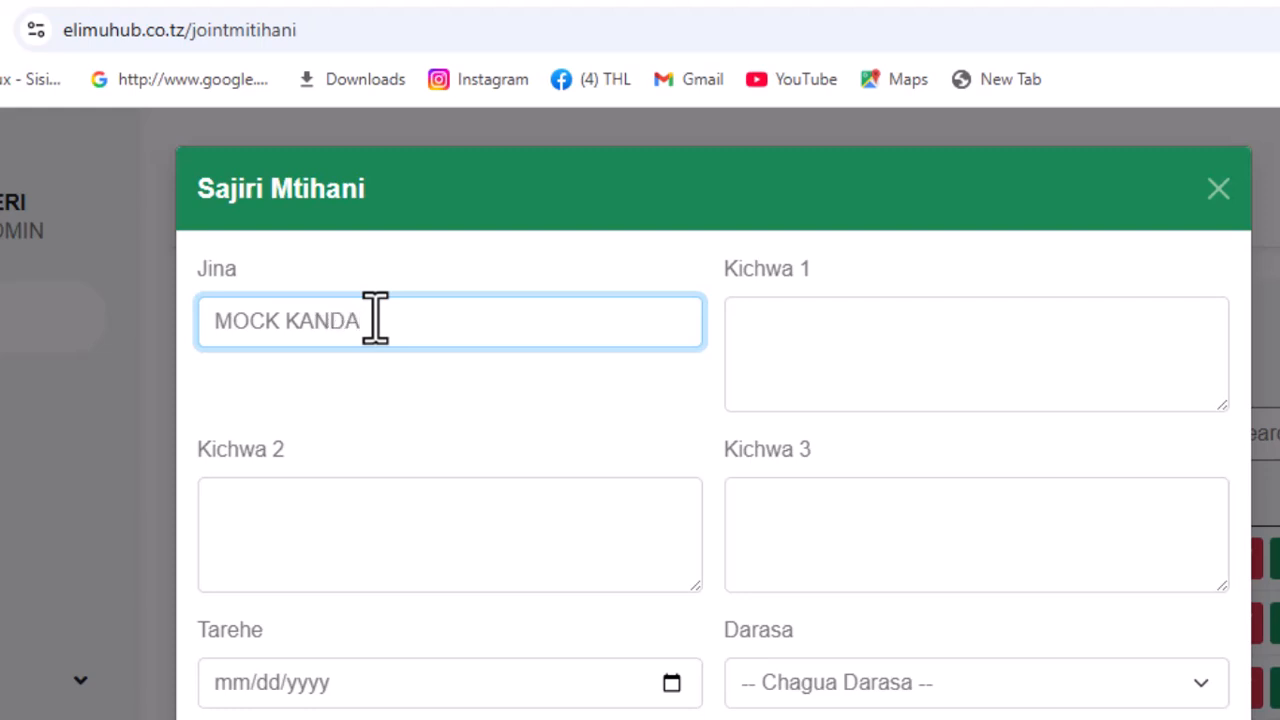
{"action": "type", "text": " DRS VII"}
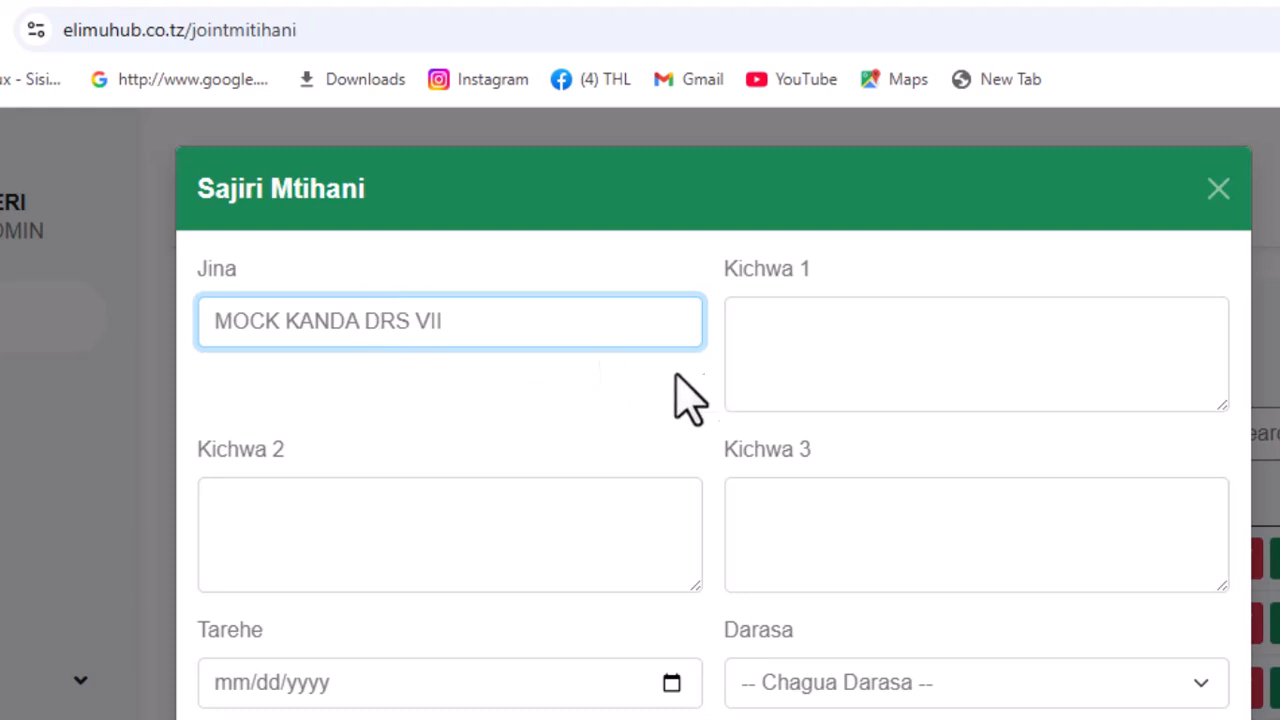
Step: Enter the headings: Kichwa 1 OR TAMISEMI, Kichwa 2 HALMASHAURI YA WILAYA YA SHINYANGA, Kichwa 3 MATOKEO YA MOCK KANDA DRS VII 2026
{"action": "left_click", "coordinate": [822, 366]}
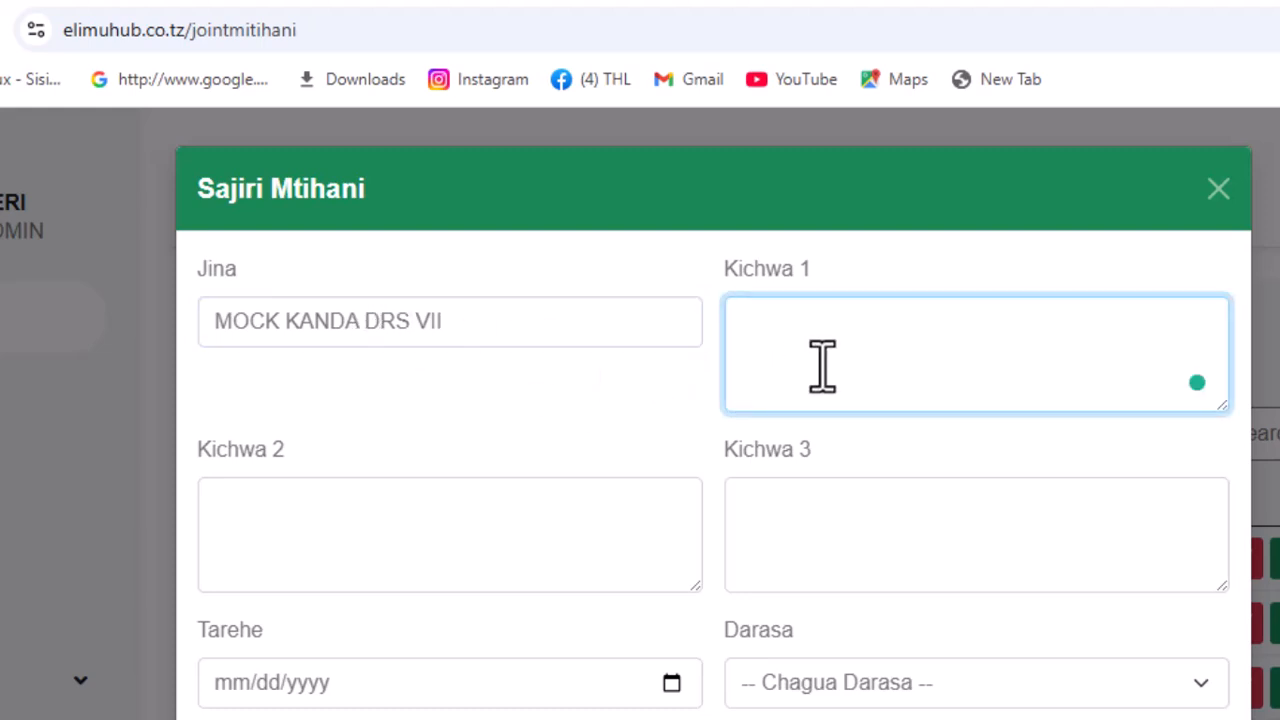
{"action": "type", "text": "OR TAMISEMI"}
{"action": "left_click", "coordinate": [433, 522]}
{"action": "type", "text": "HA;"}
{"action": "type", "text": "L"}
{"action": "type", "text": "MASHAURI"}
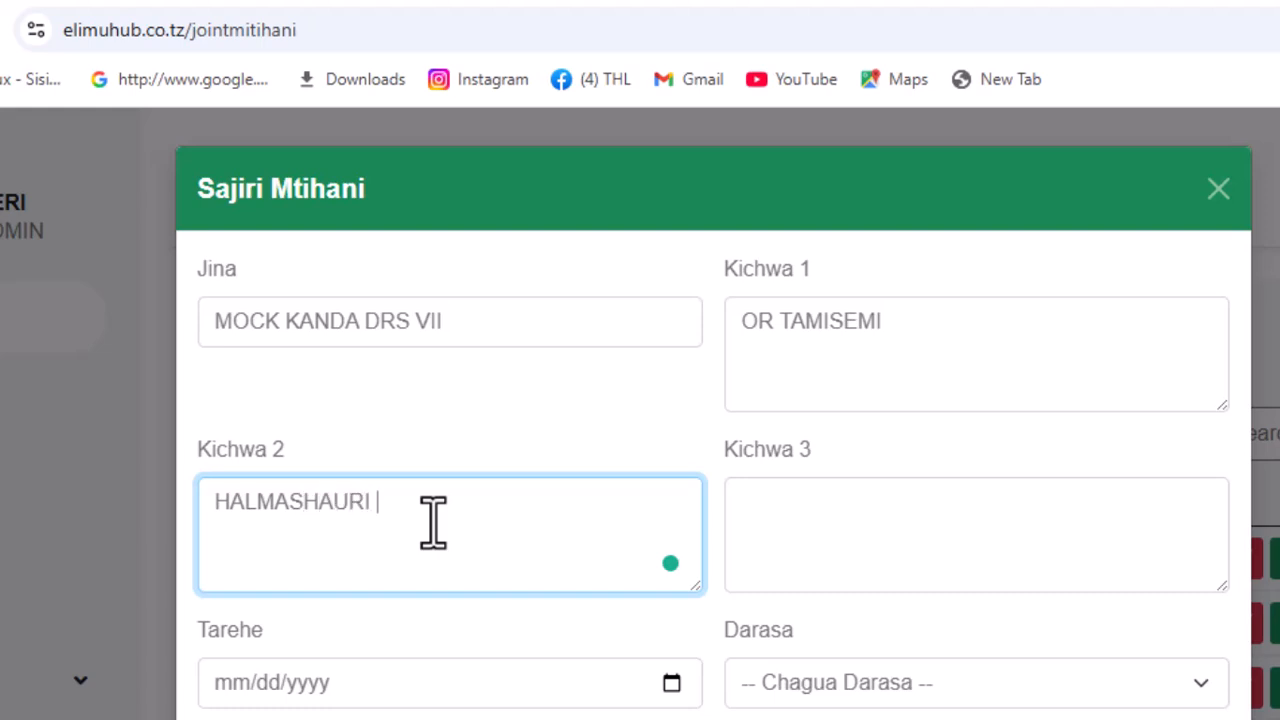
{"action": "type", "text": "YA WILAYA"}
{"action": "type", "text": " YA SHINYANGA"}
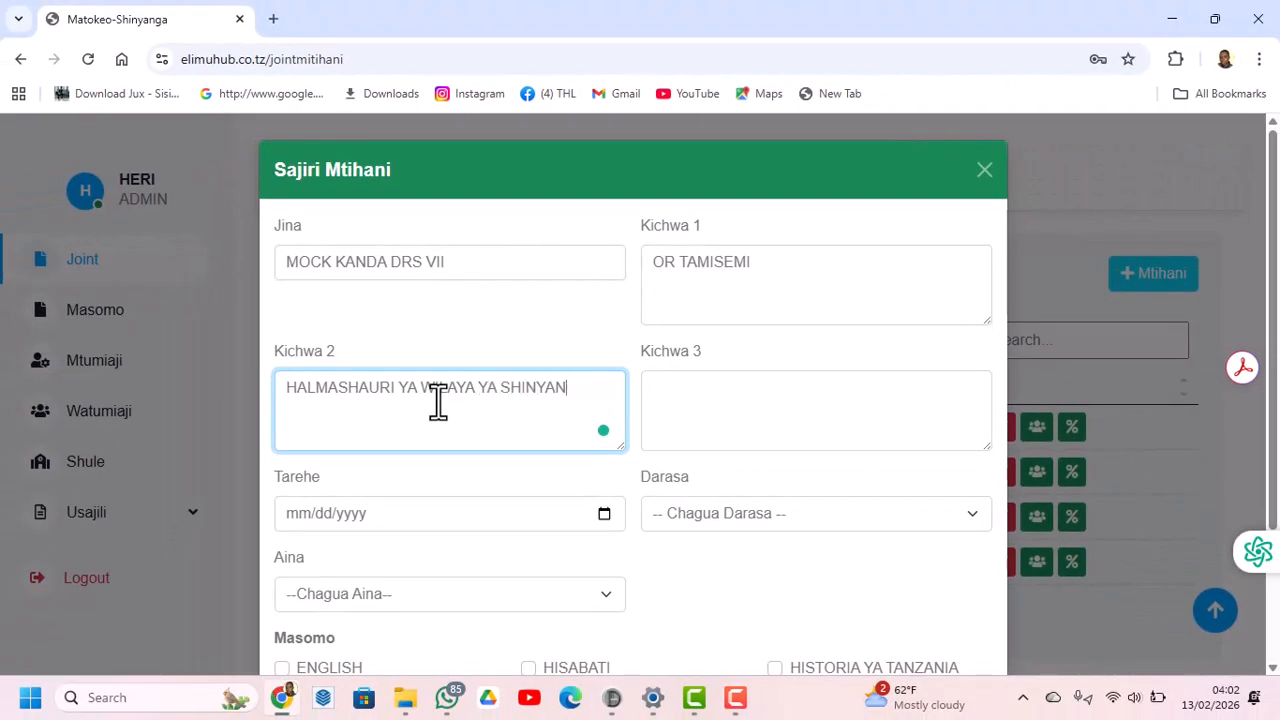
{"action": "left_click", "coordinate": [680, 397]}
{"action": "type", "text": "MATOKEO YA MOCK KANDA DRS VII 2026"}
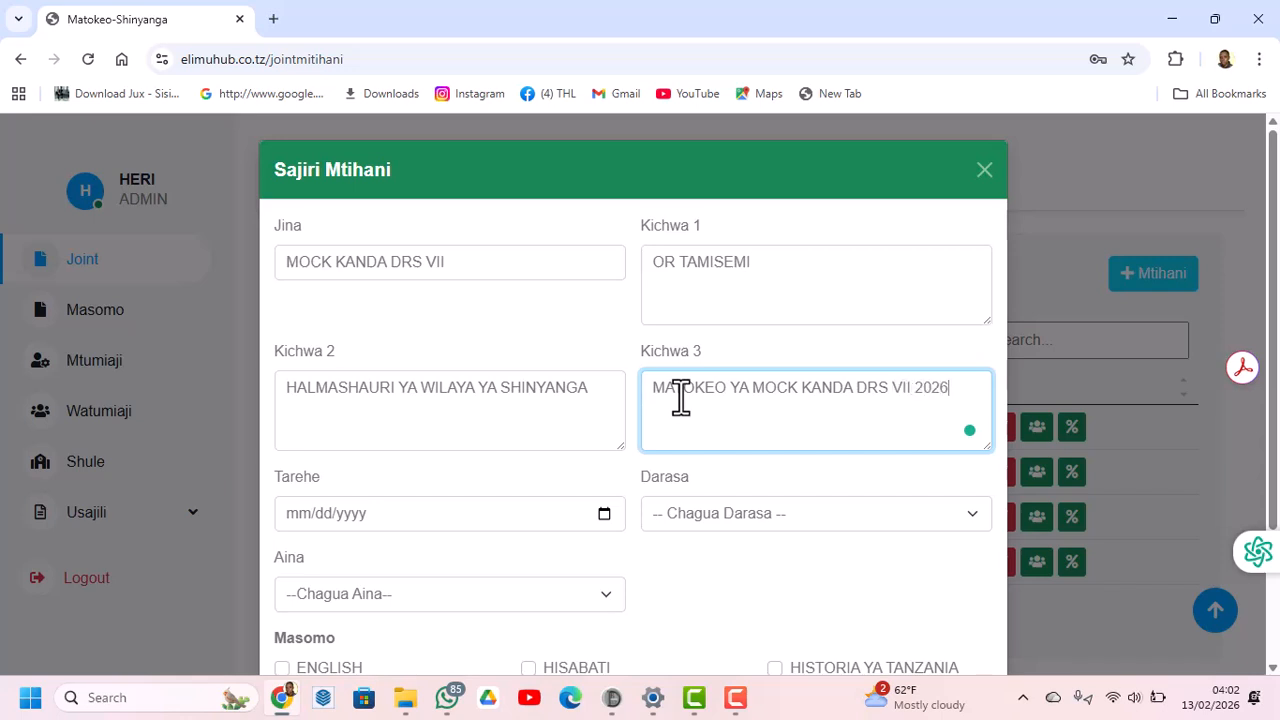
Step: Set the exam's date to 02/13/2026, its class to VII and its type to Halmashauri
{"action": "scroll", "coordinate": [507, 364], "scroll_direction": "down", "scroll_amount": 2}
{"action": "left_click", "coordinate": [604, 334]}
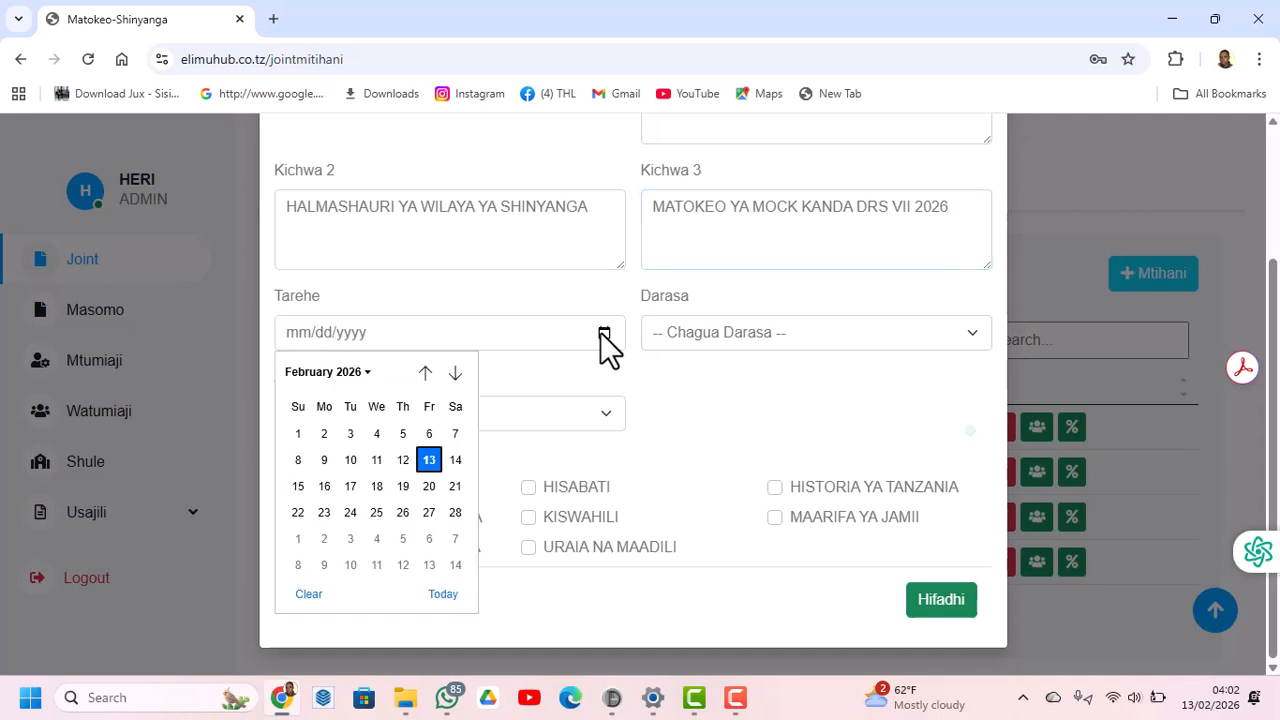
{"action": "left_click", "coordinate": [432, 462]}
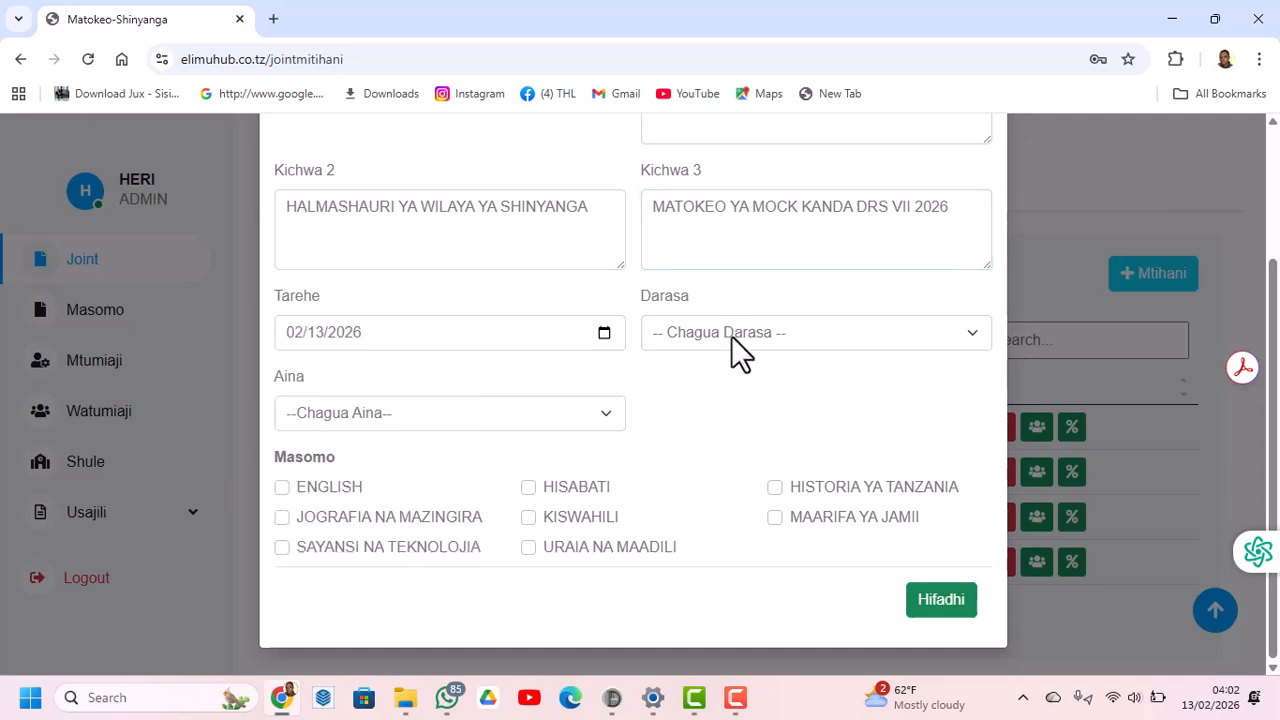
{"action": "left_click", "coordinate": [731, 332]}
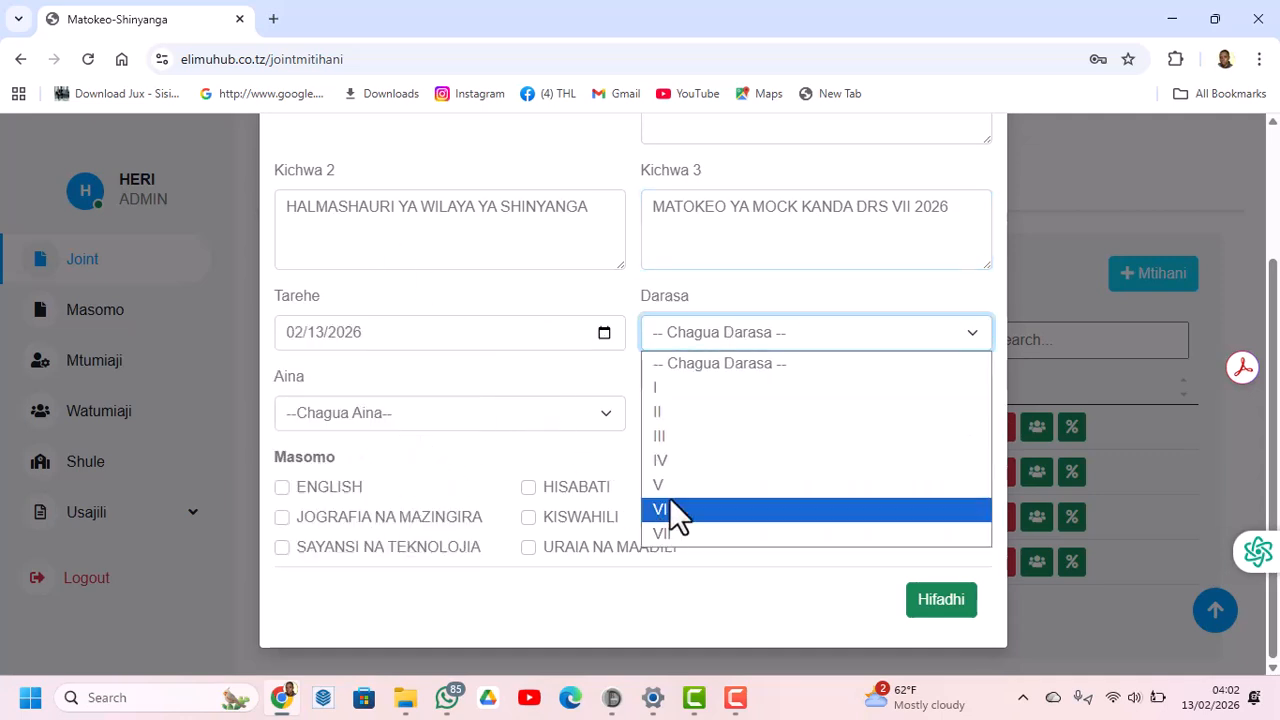
{"action": "left_click", "coordinate": [660, 532]}
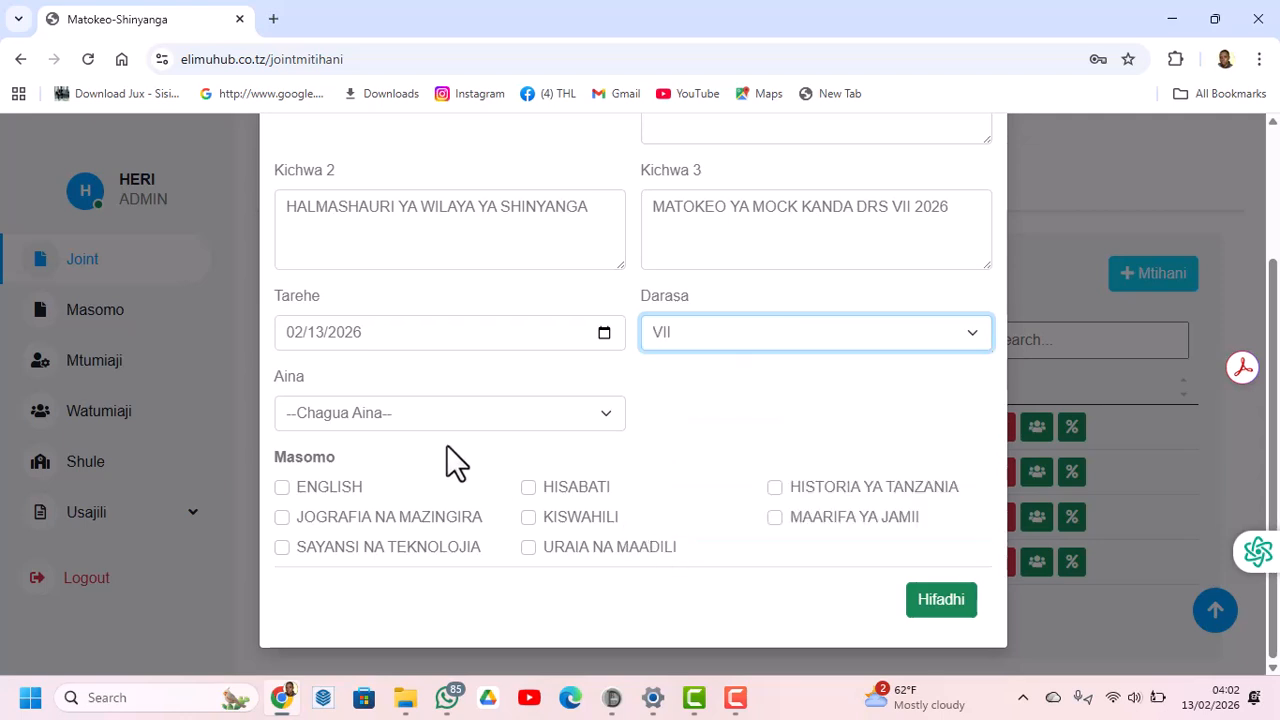
{"action": "left_click", "coordinate": [418, 424]}
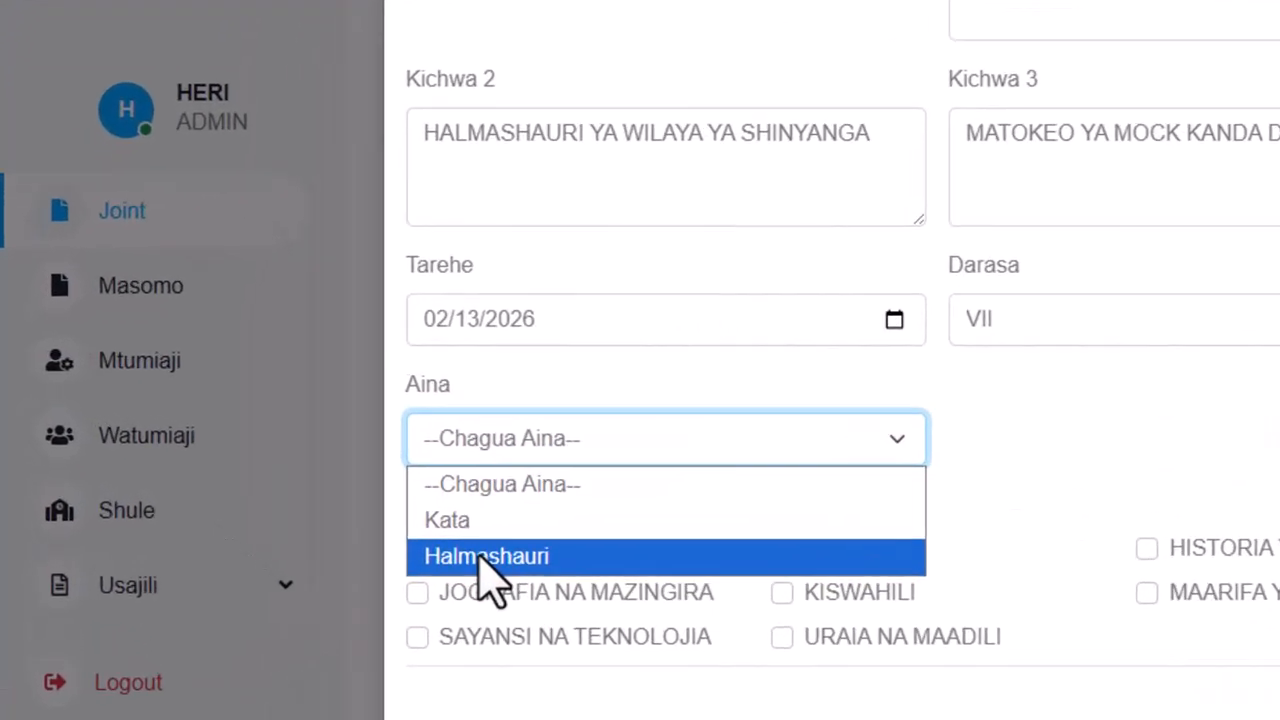
{"action": "left_click", "coordinate": [324, 491]}
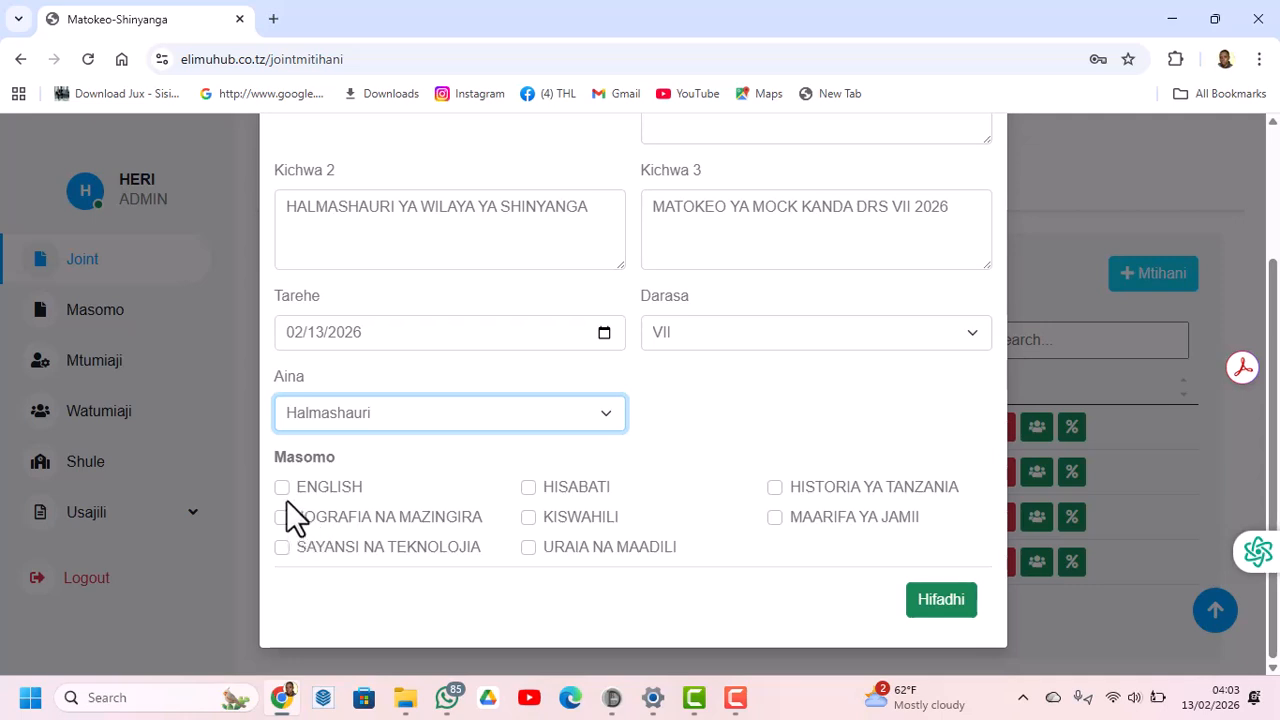
Step: Include ENGLISH, HISABATI, KISWAHILI, URAIA NA MAADILI, SAYANSI NA TEKNOLOJIA and MAARIFA YA JAMII as exam subjects and save the exam
{"action": "left_click", "coordinate": [281, 487]}
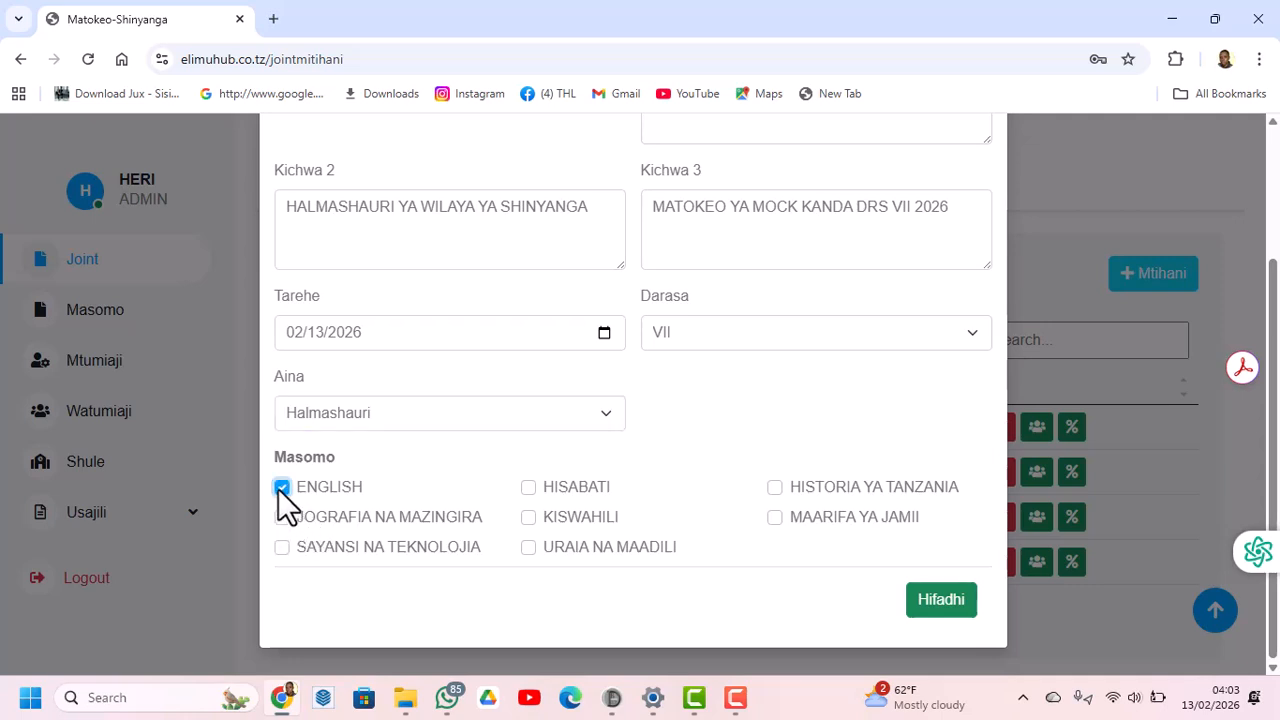
{"action": "left_click", "coordinate": [527, 489]}
{"action": "left_click", "coordinate": [282, 548]}
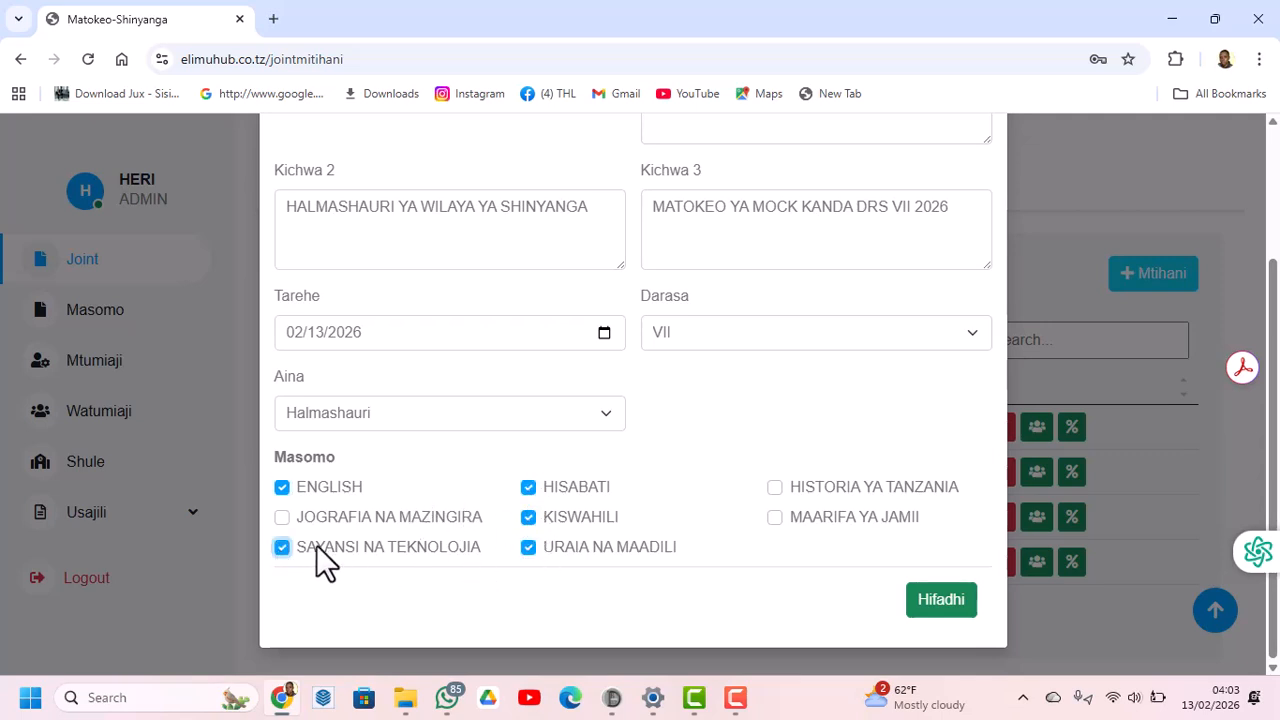
{"action": "left_click", "coordinate": [775, 515]}
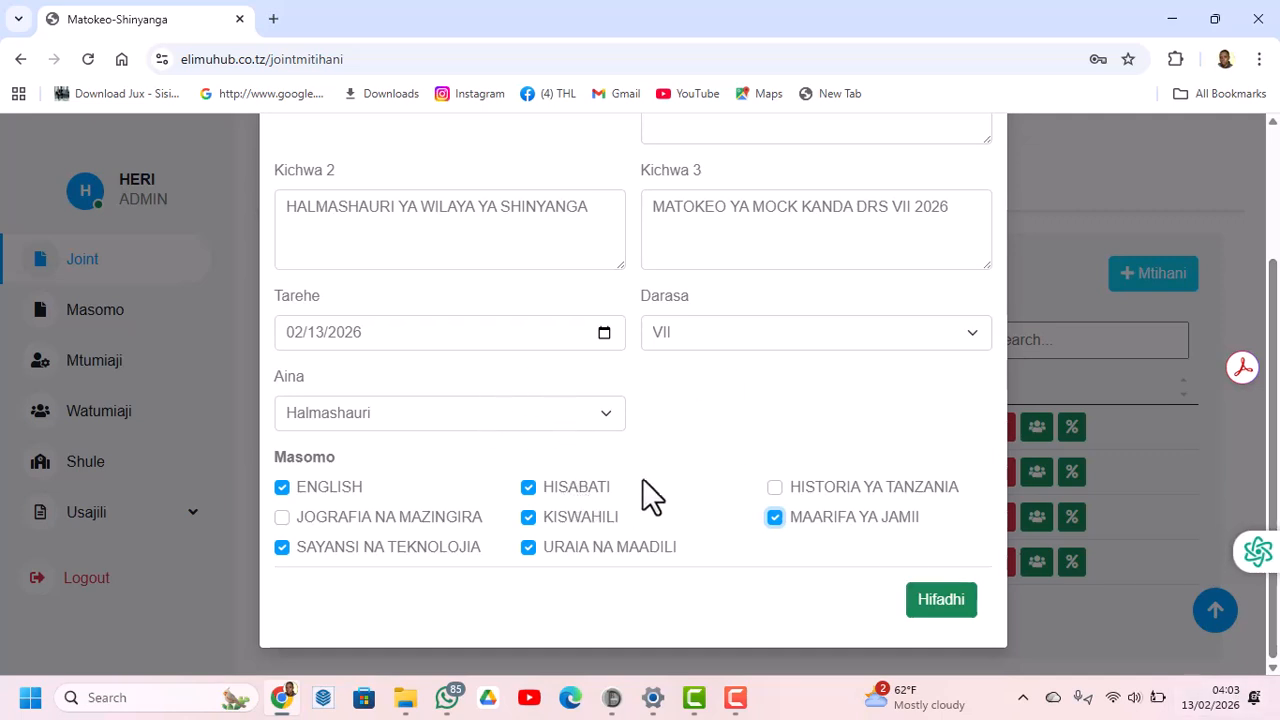
{"action": "left_click", "coordinate": [922, 603]}
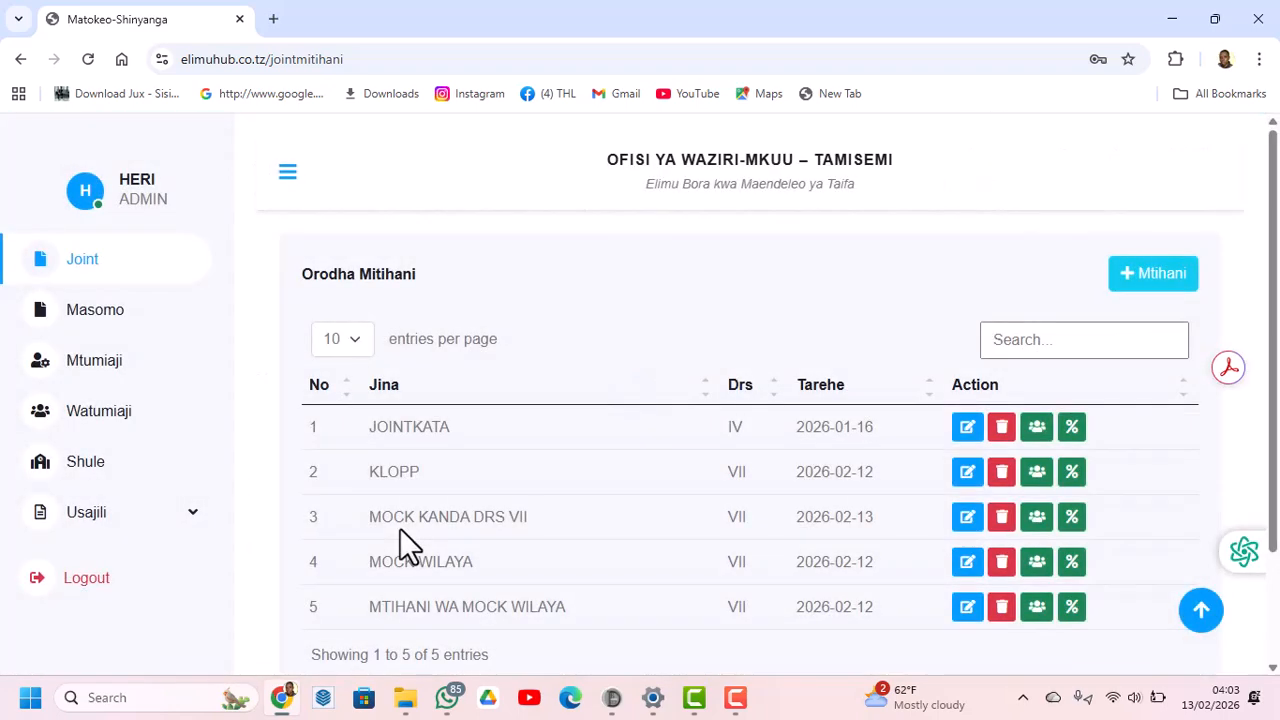
Step: Reload the exam list to check the new entry and open the participants of MOCK KANDA DRS VII
{"action": "key", "text": "F5"}
{"action": "scroll", "coordinate": [880, 497], "scroll_direction": "down", "scroll_amount": 2}
{"action": "key", "text": "F5"}
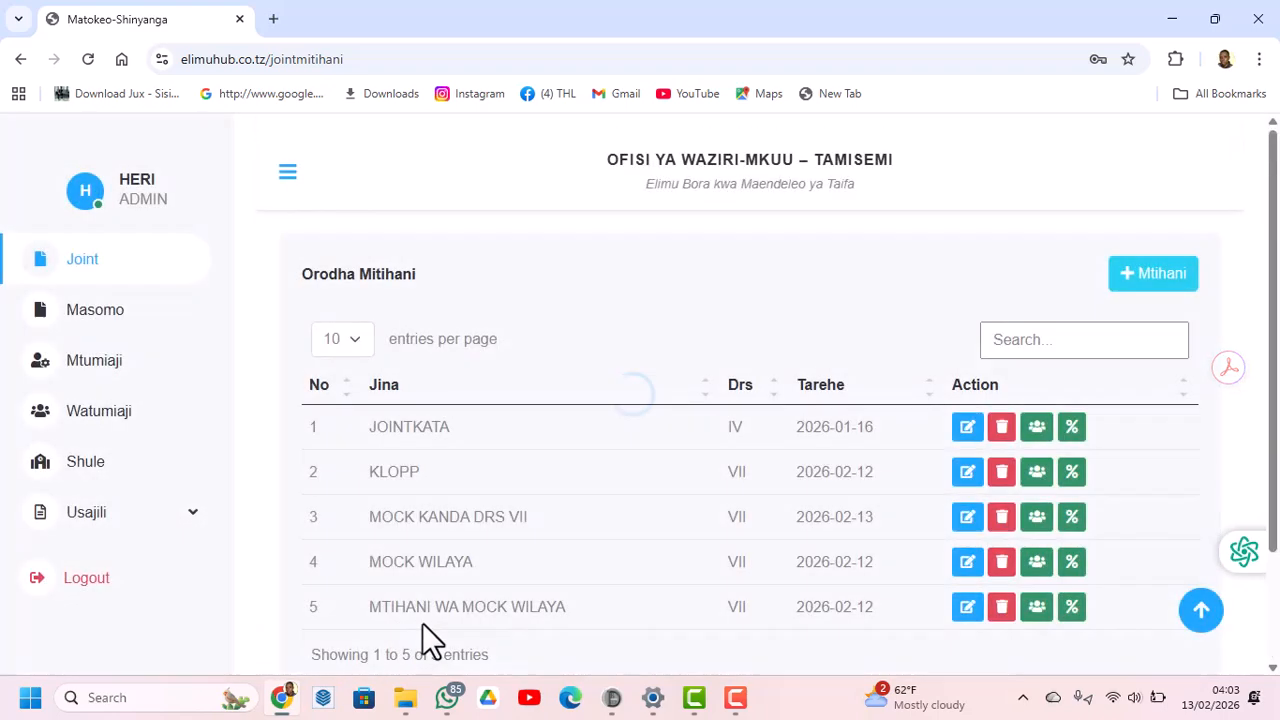
{"action": "scroll", "coordinate": [377, 465], "scroll_direction": "down", "scroll_amount": 1}
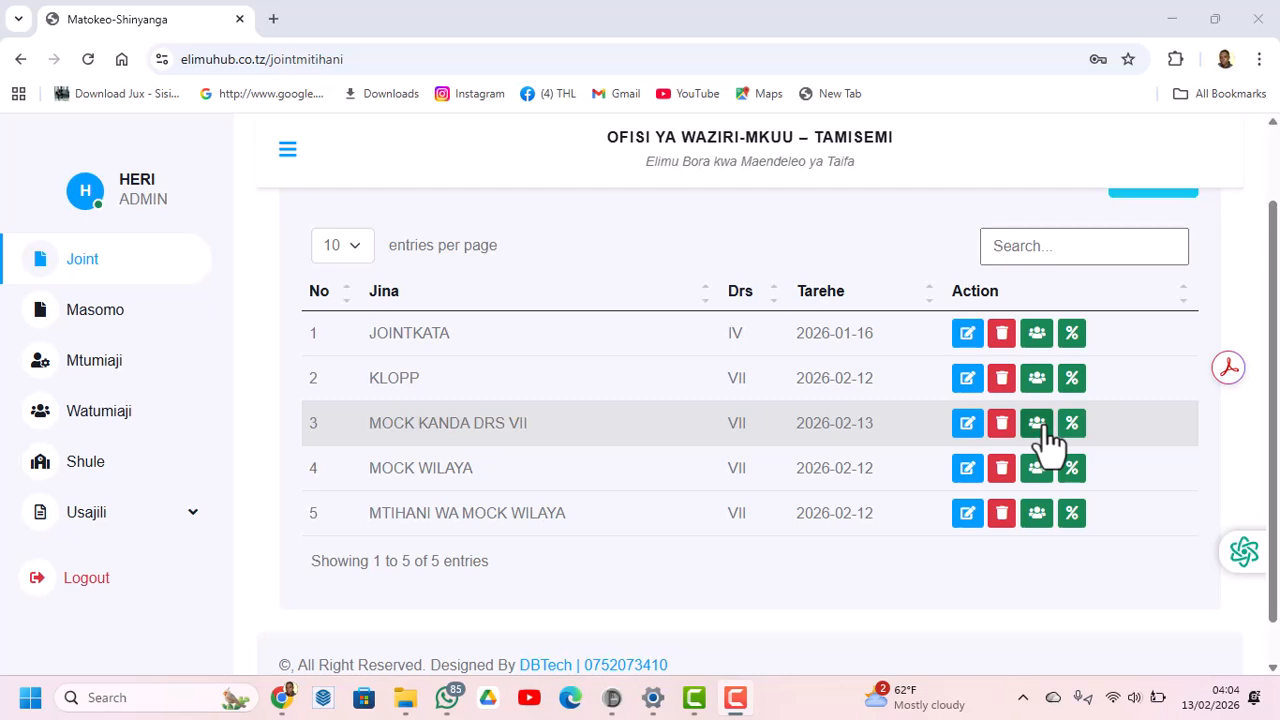
{"action": "left_click", "coordinate": [1041, 425]}
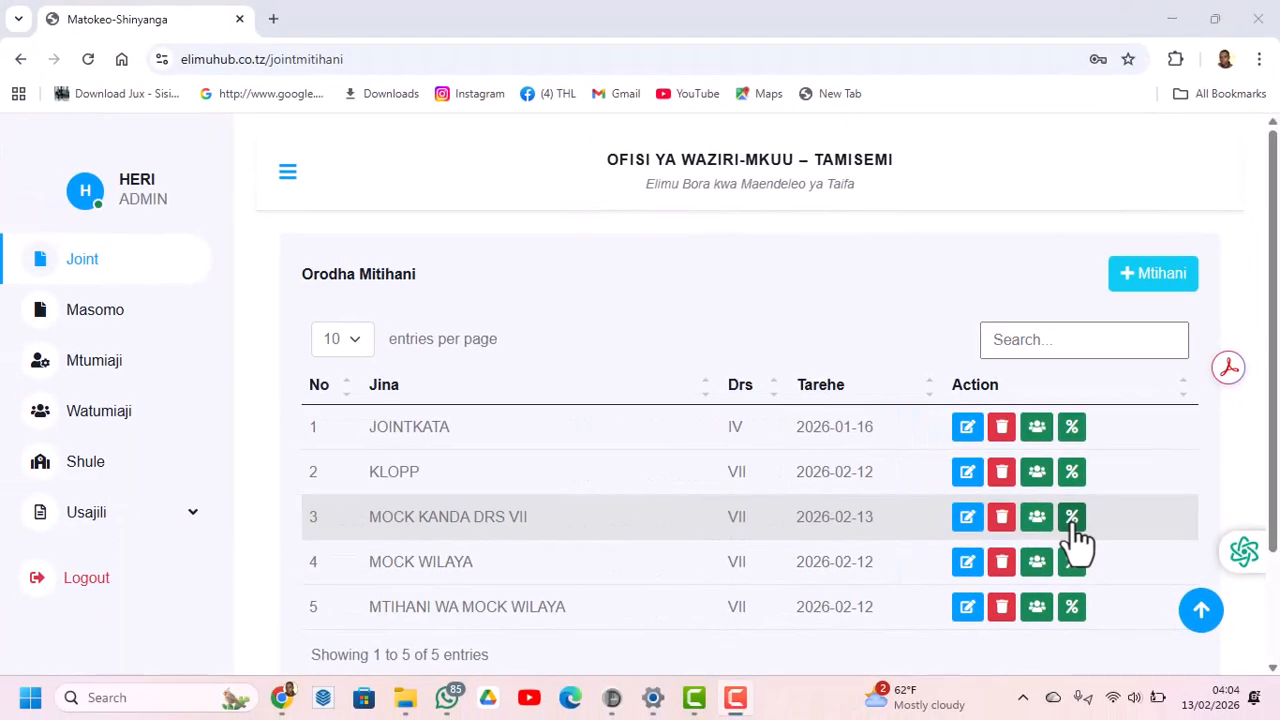
Step: Open mark entry for MOCK KANDA DRS VII and load the JIMONDOLI PS students for the subject Kiswahili
{"action": "left_click", "coordinate": [1073, 520]}
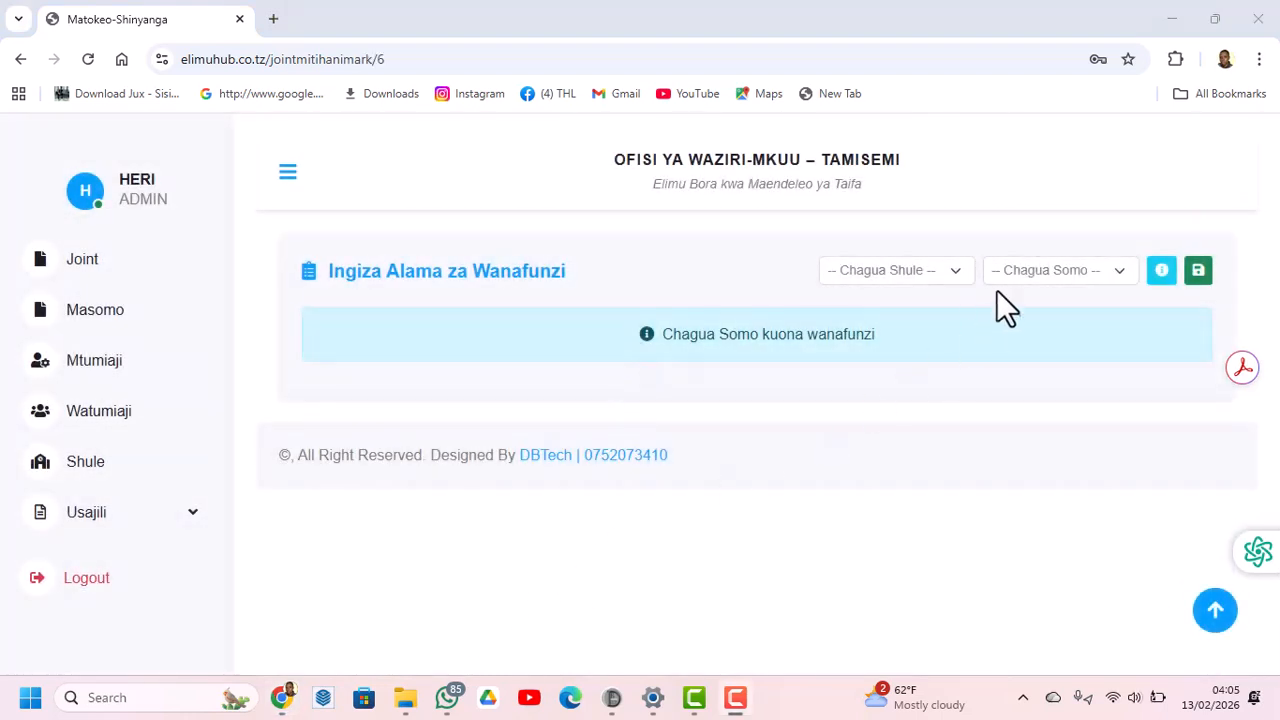
{"action": "left_click", "coordinate": [948, 270]}
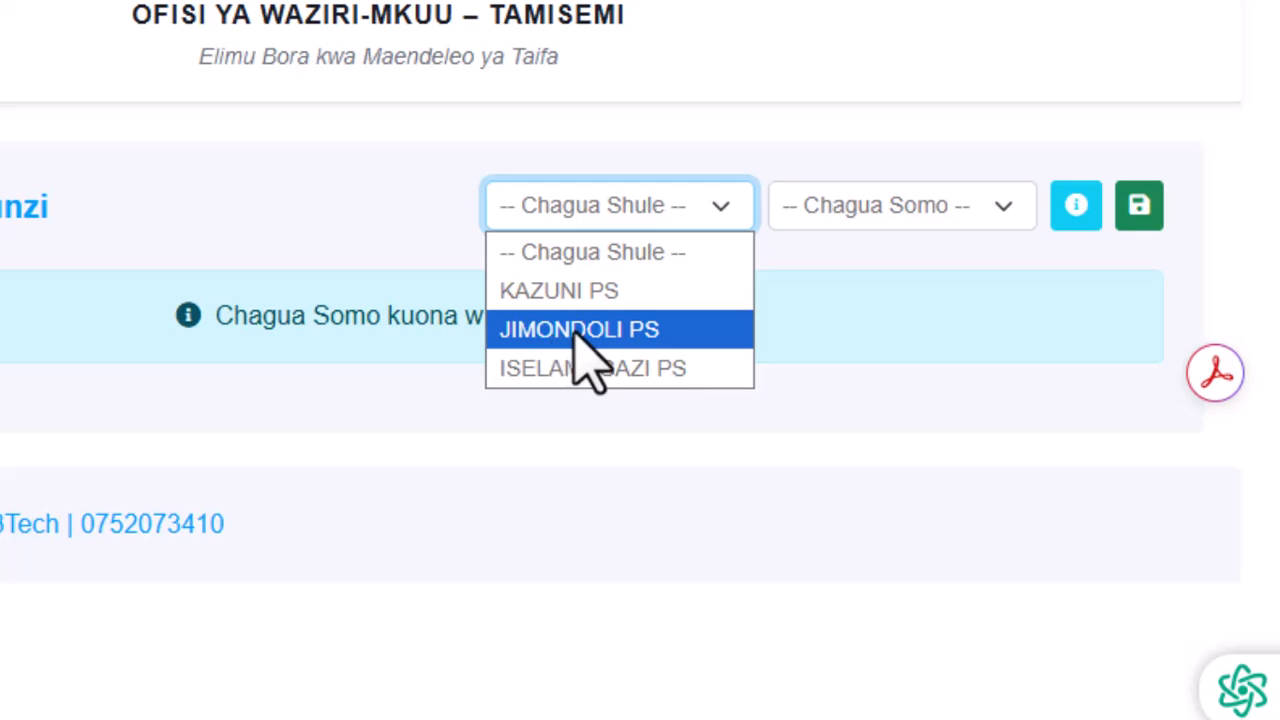
{"action": "left_click", "coordinate": [545, 334]}
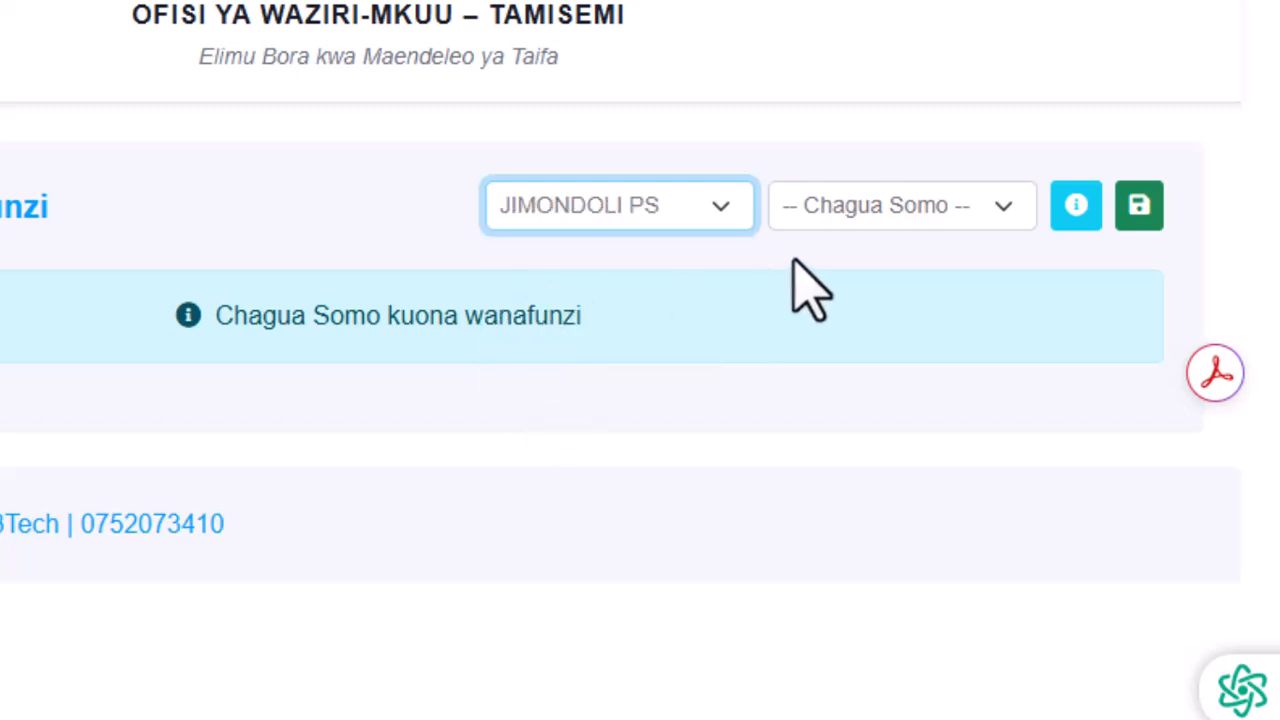
{"action": "left_click", "coordinate": [846, 224]}
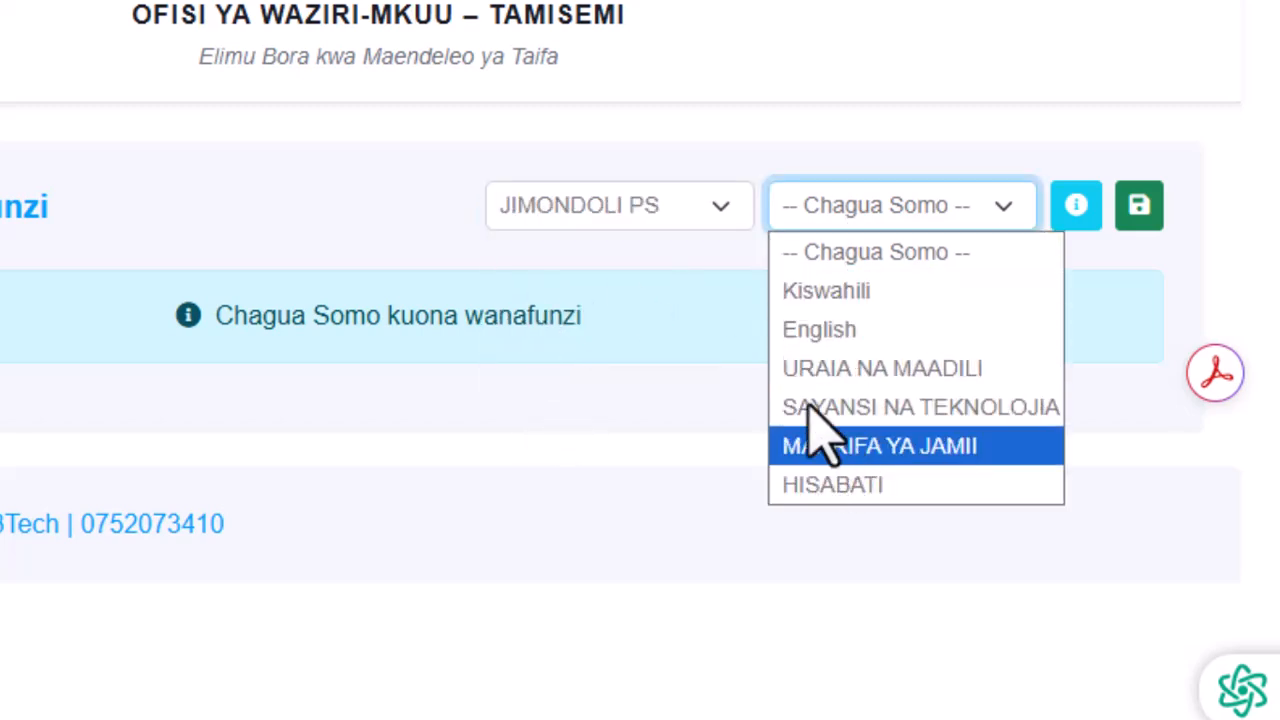
{"action": "left_click", "coordinate": [823, 290]}
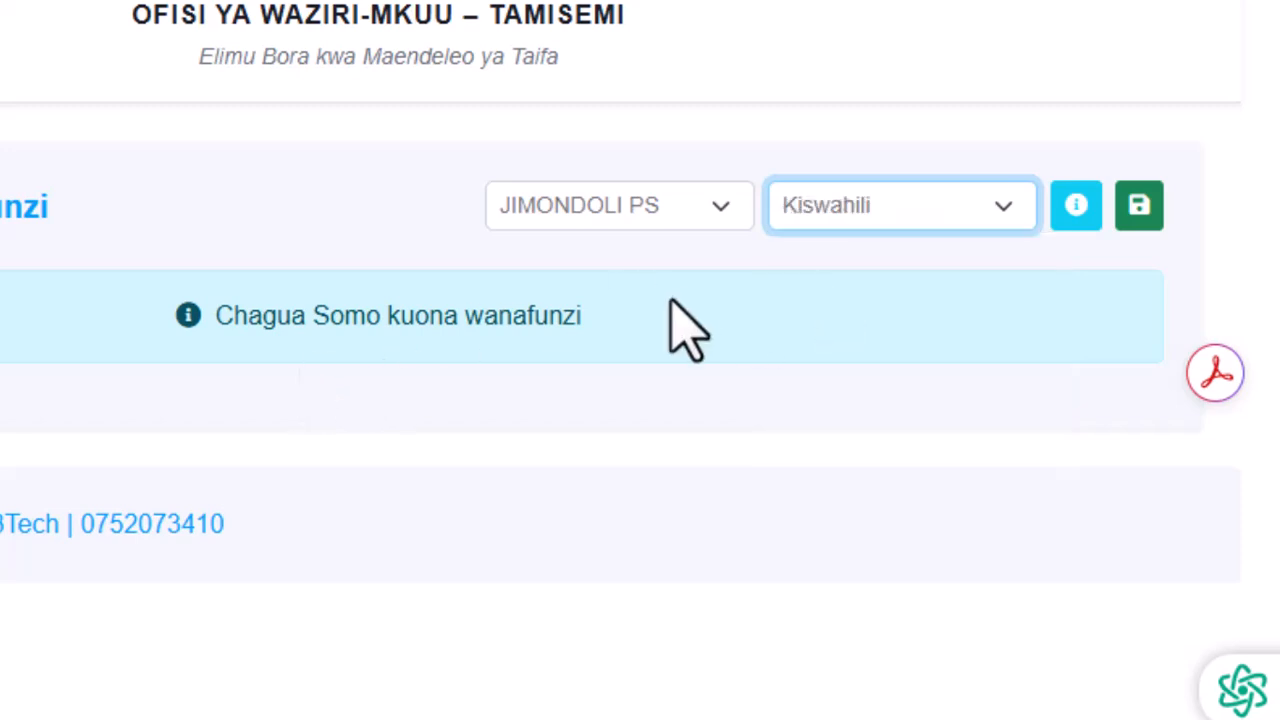
{"action": "left_click", "coordinate": [1075, 212]}
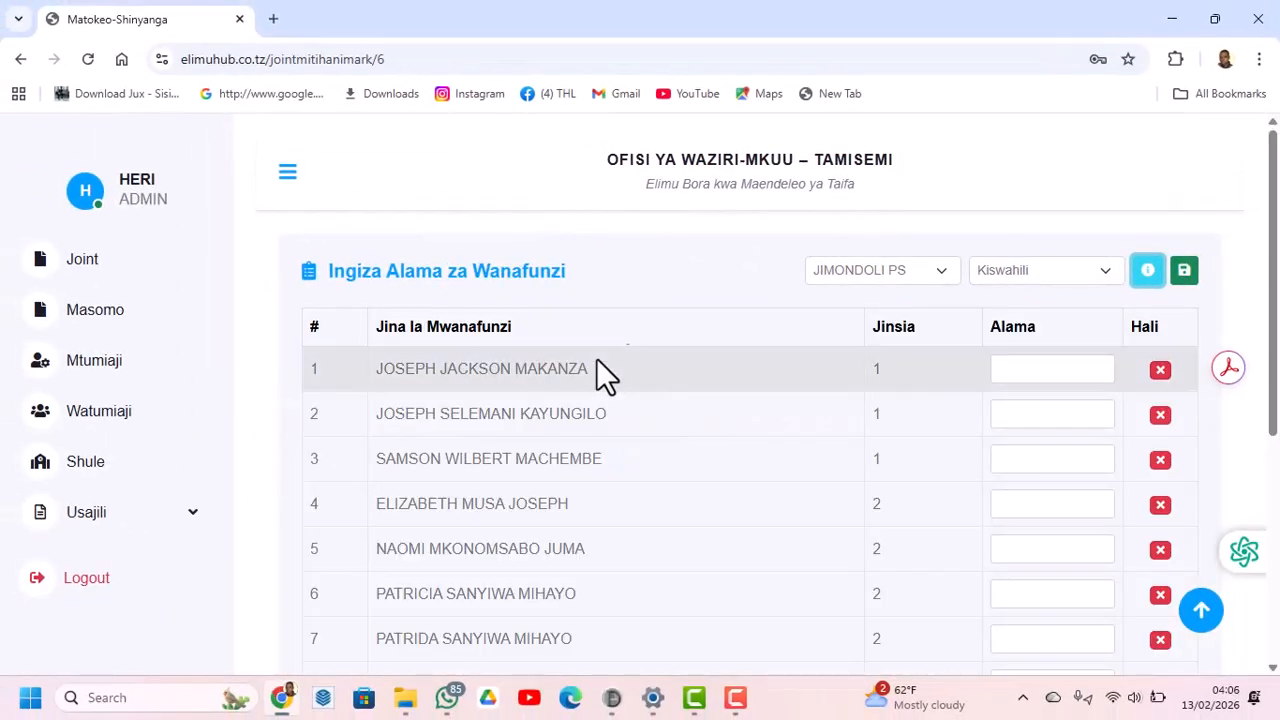
Step: Look through the JIMONDOLI PS mark-entry list, return to the joint exams and examine the actions available for each exam
{"action": "scroll", "coordinate": [514, 423], "scroll_direction": "down", "scroll_amount": 5}
{"action": "scroll", "coordinate": [991, 517], "scroll_direction": "up", "scroll_amount": 5}
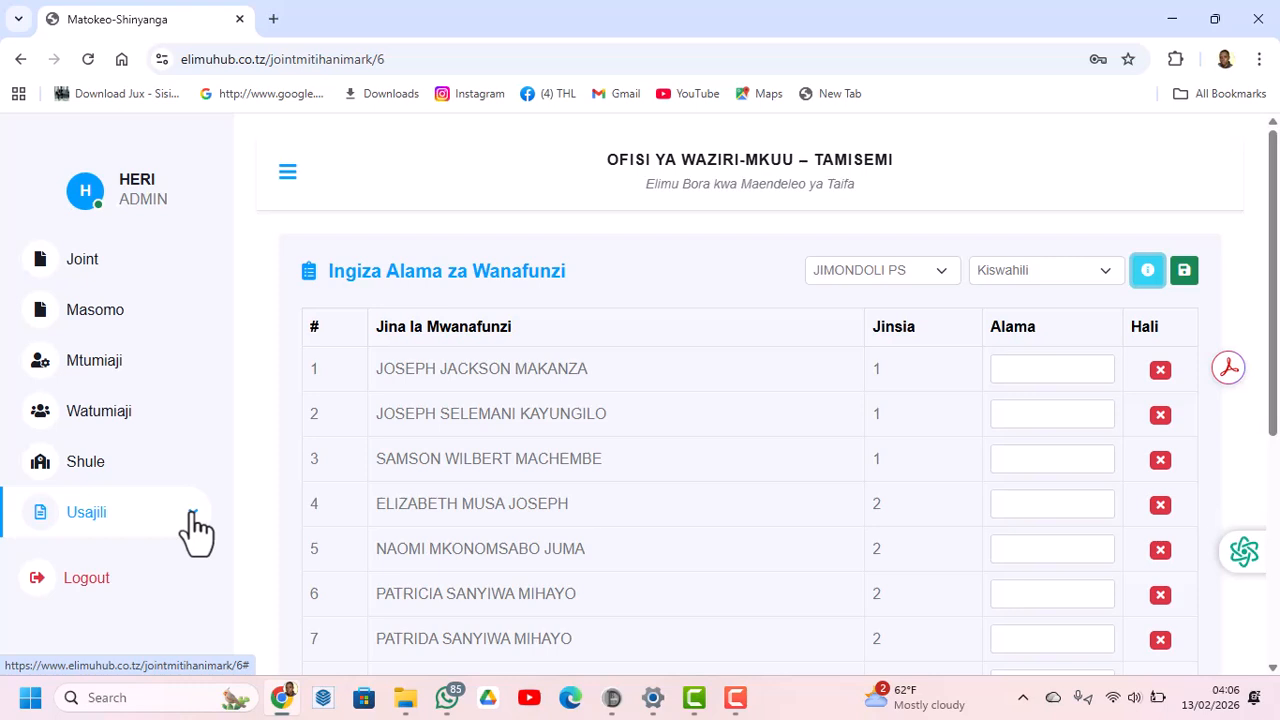
{"action": "left_click", "coordinate": [107, 273]}
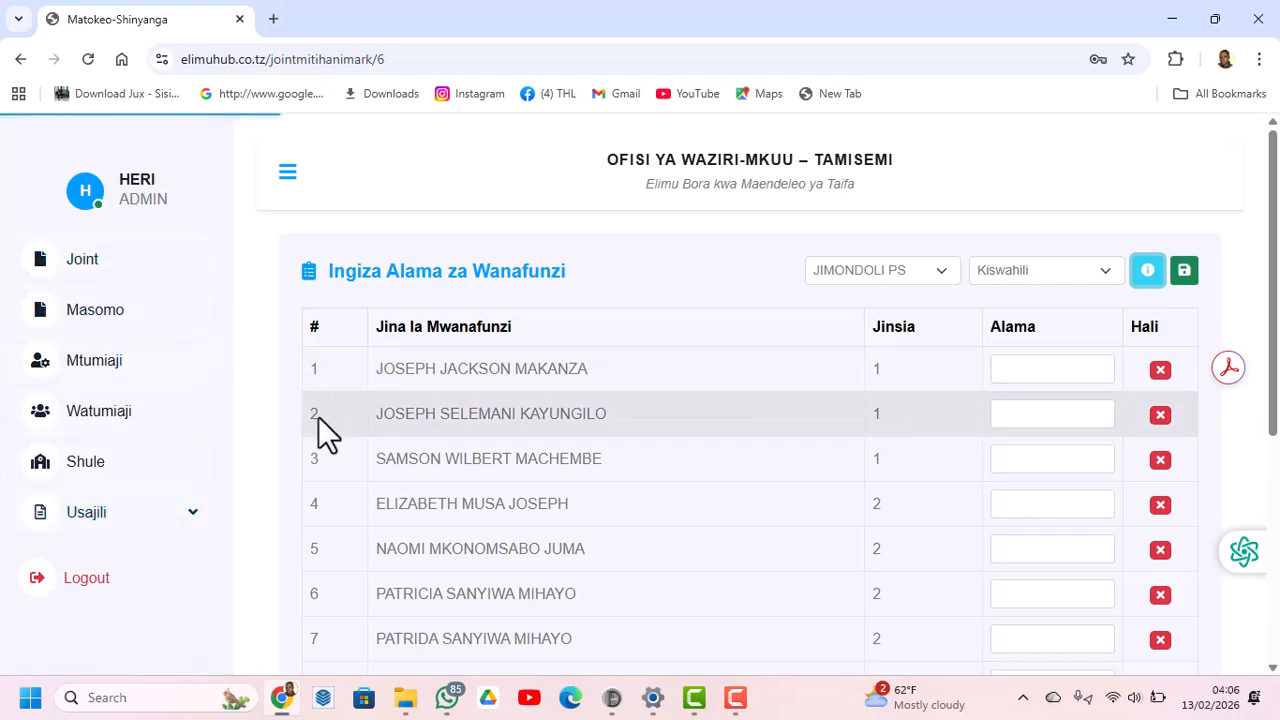
{"action": "scroll", "coordinate": [330, 420], "scroll_direction": "down", "scroll_amount": 2}
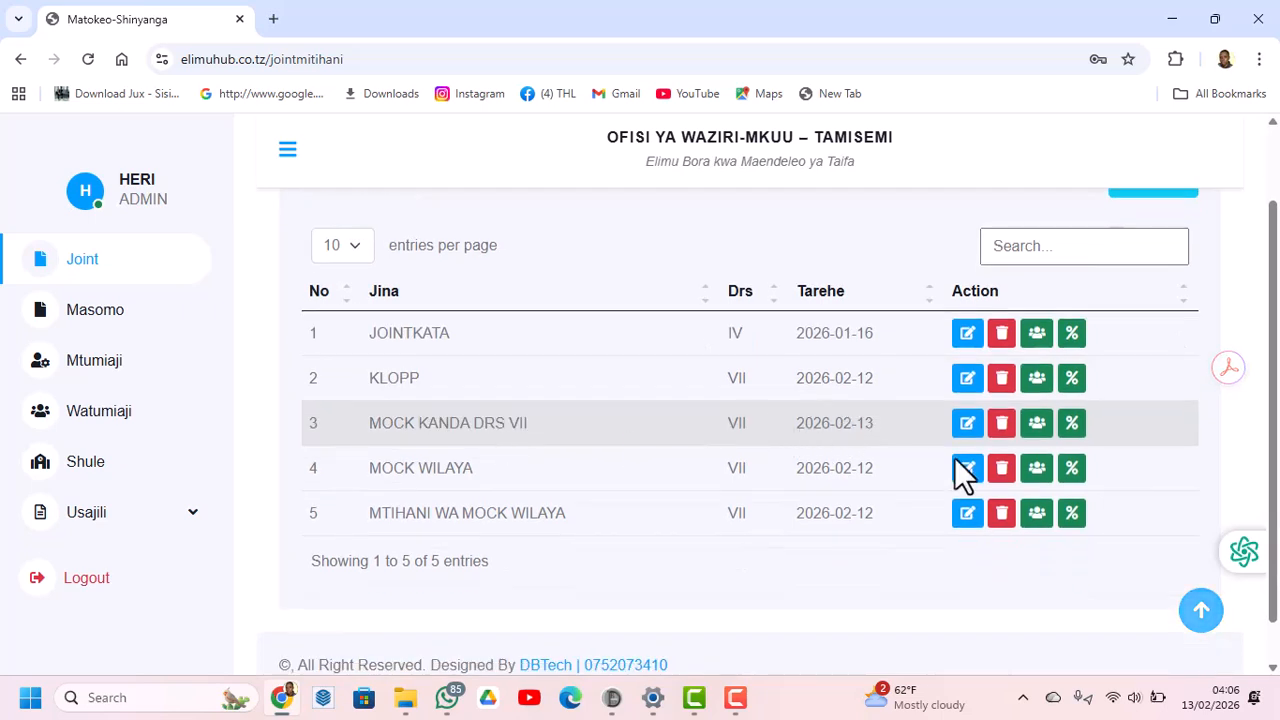
Step: Open the Nyaraka documents section under Usajili and look over the registered documents
{"action": "left_click", "coordinate": [190, 528]}
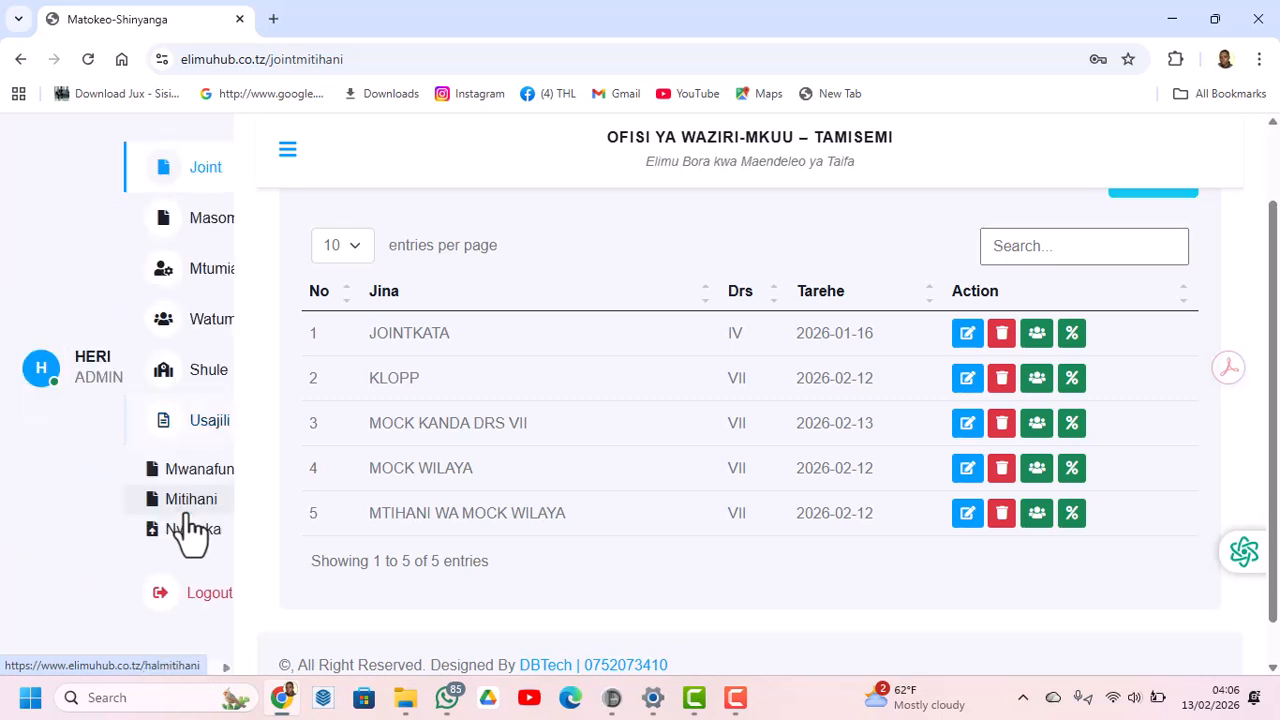
{"action": "left_click", "coordinate": [175, 532]}
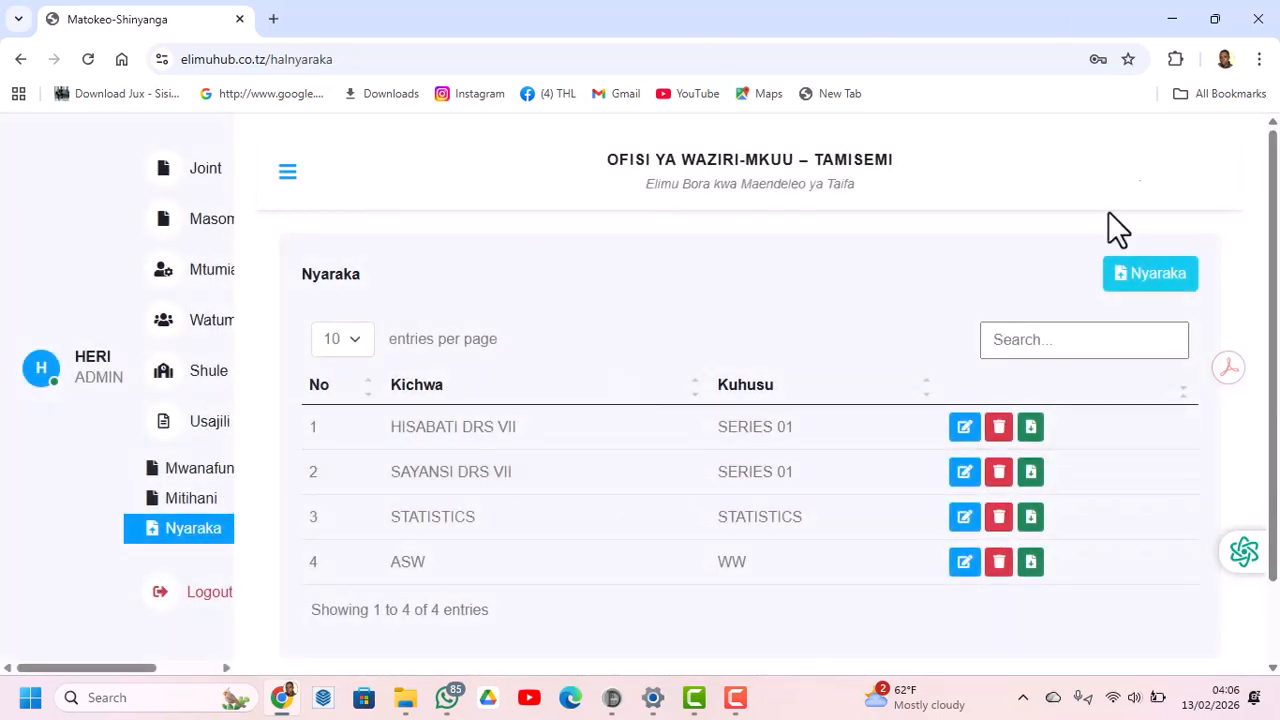
{"action": "scroll", "coordinate": [784, 490], "scroll_direction": "down", "scroll_amount": 1}
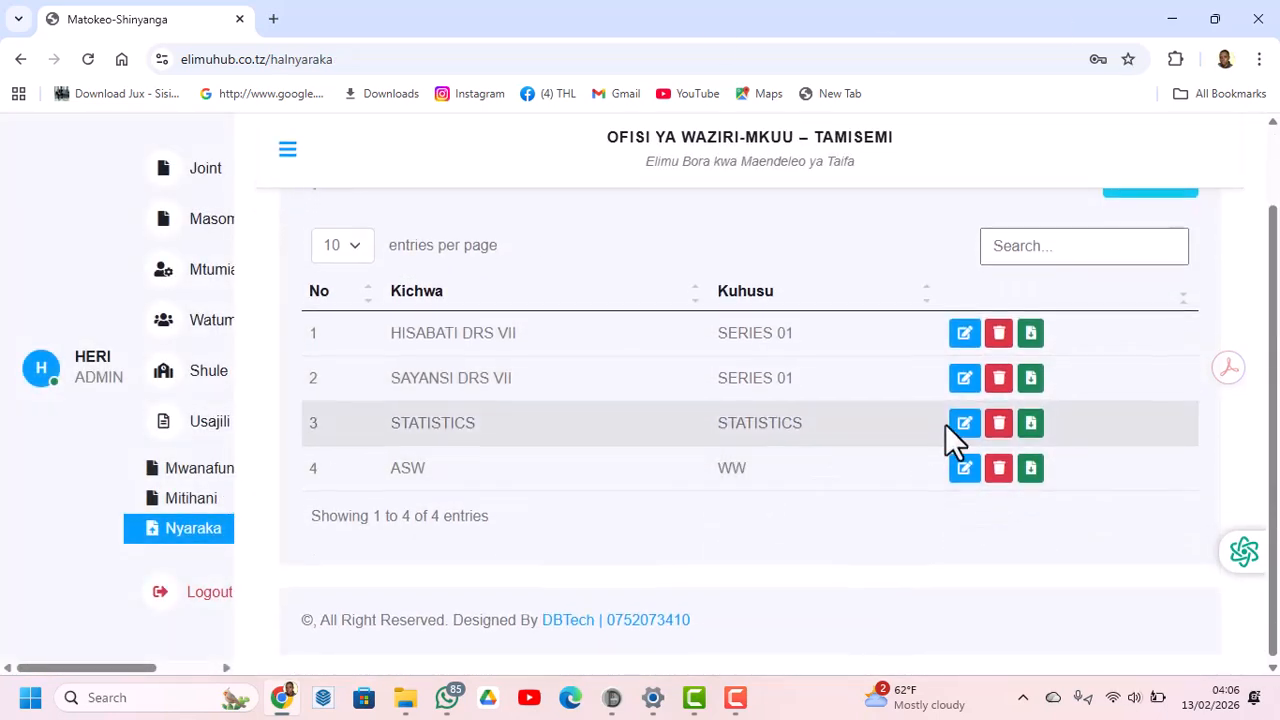
{"action": "scroll", "coordinate": [960, 430], "scroll_direction": "up", "scroll_amount": 1}
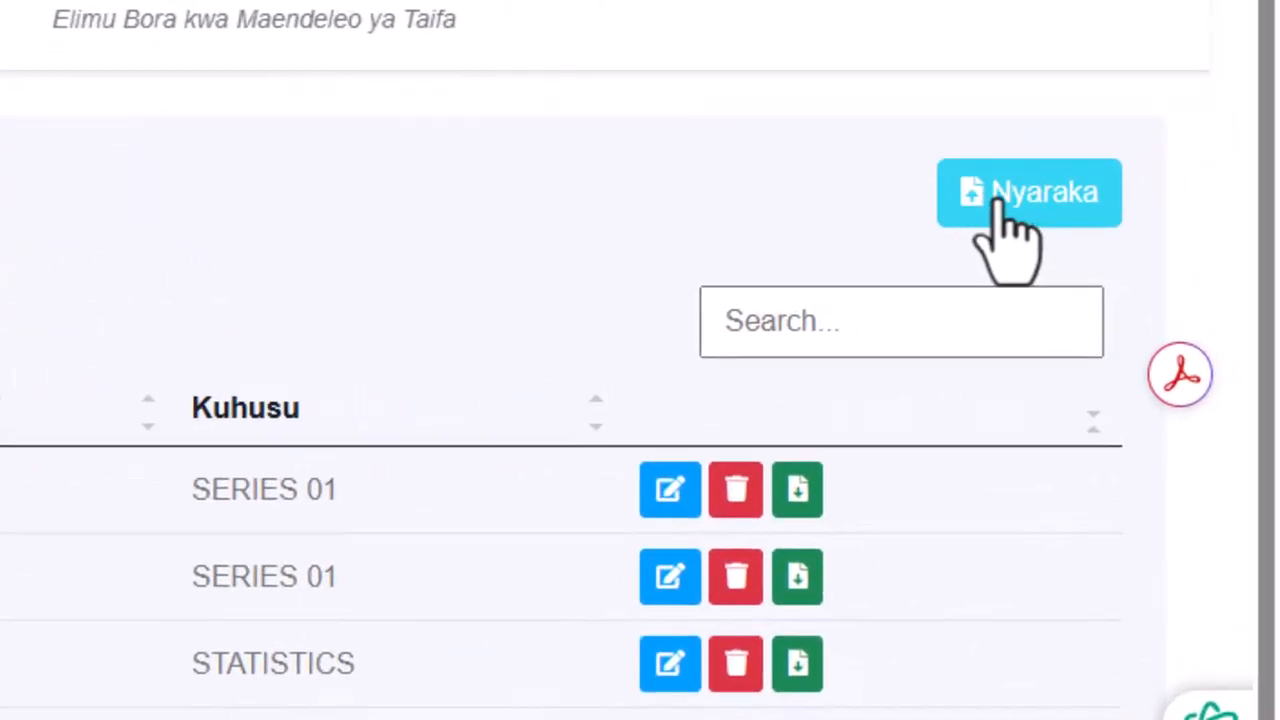
Step: Start registering a new document with the title KISWAHILI and the Kuhusu description MOCK KANDA
{"action": "left_click", "coordinate": [1000, 198]}
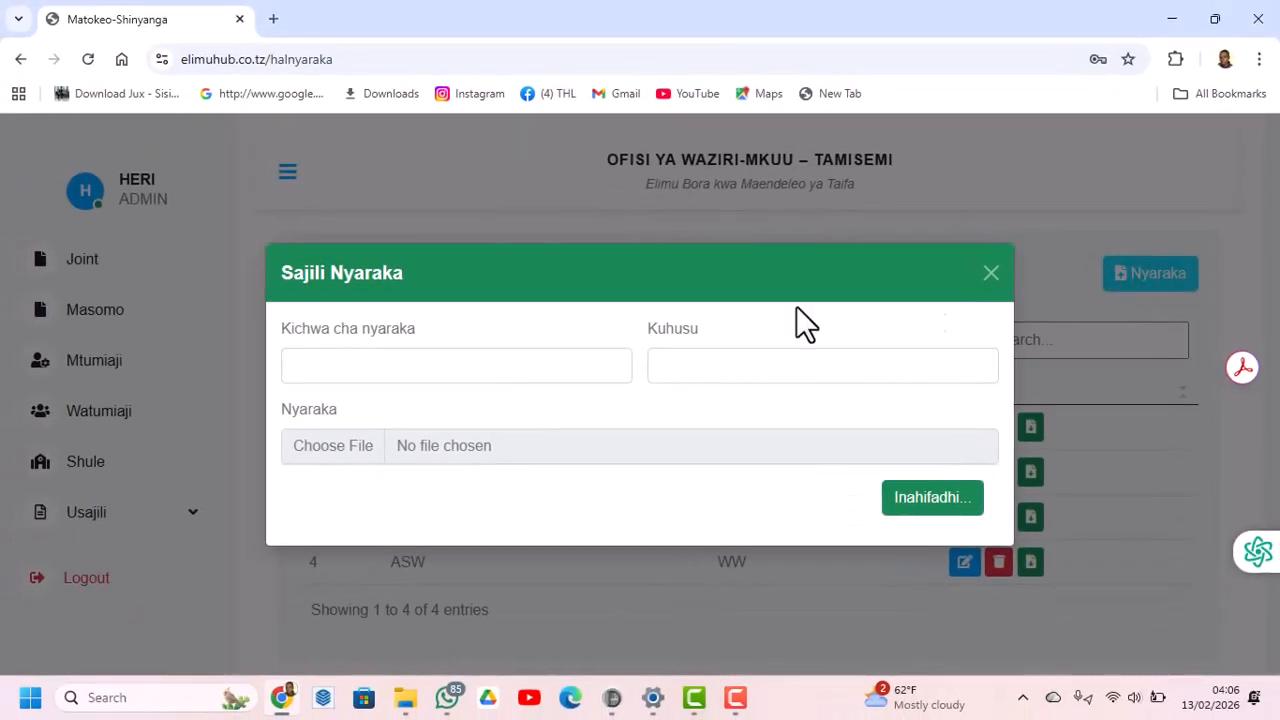
{"action": "left_click", "coordinate": [352, 362]}
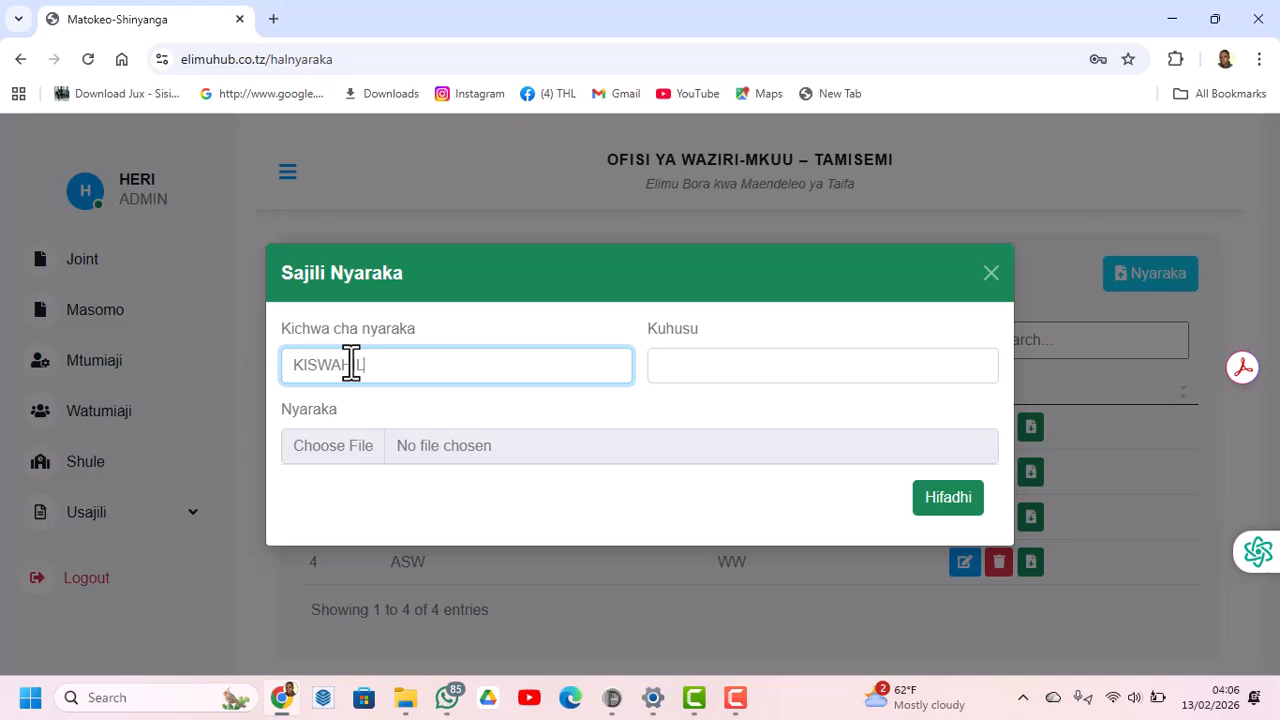
{"action": "left_click", "coordinate": [697, 375]}
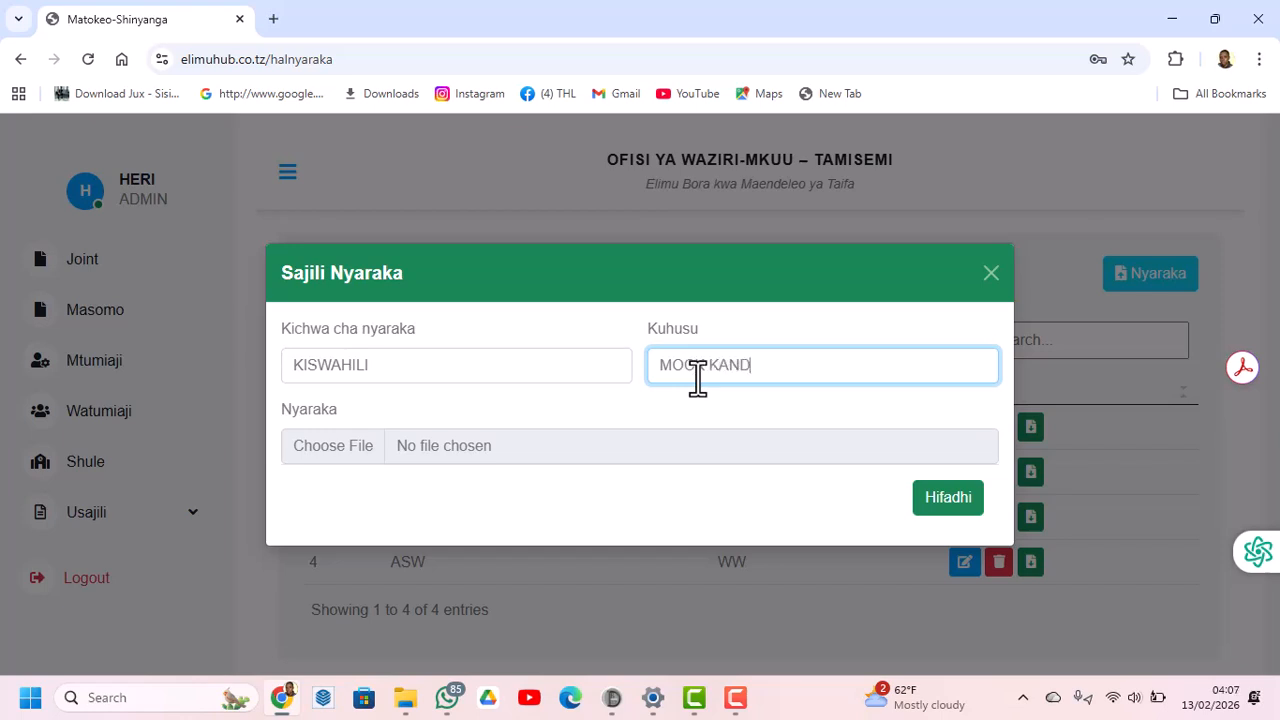
Step: Attach the file "19 NEW SAYANSI_MKOA_VII_034710[1].docx APRILI, 2025.pdf" from the SR1 folder to the new document
{"action": "left_click", "coordinate": [321, 445]}
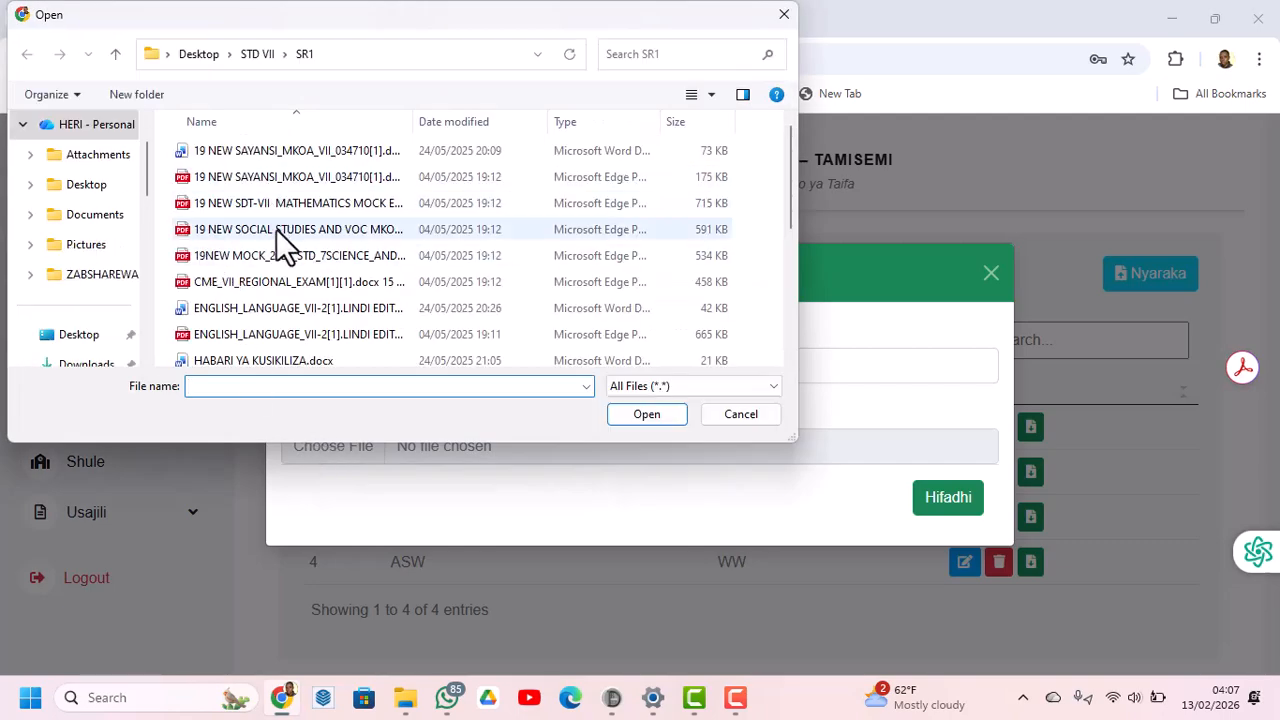
{"action": "scroll", "coordinate": [250, 280], "scroll_direction": "down", "scroll_amount": 2}
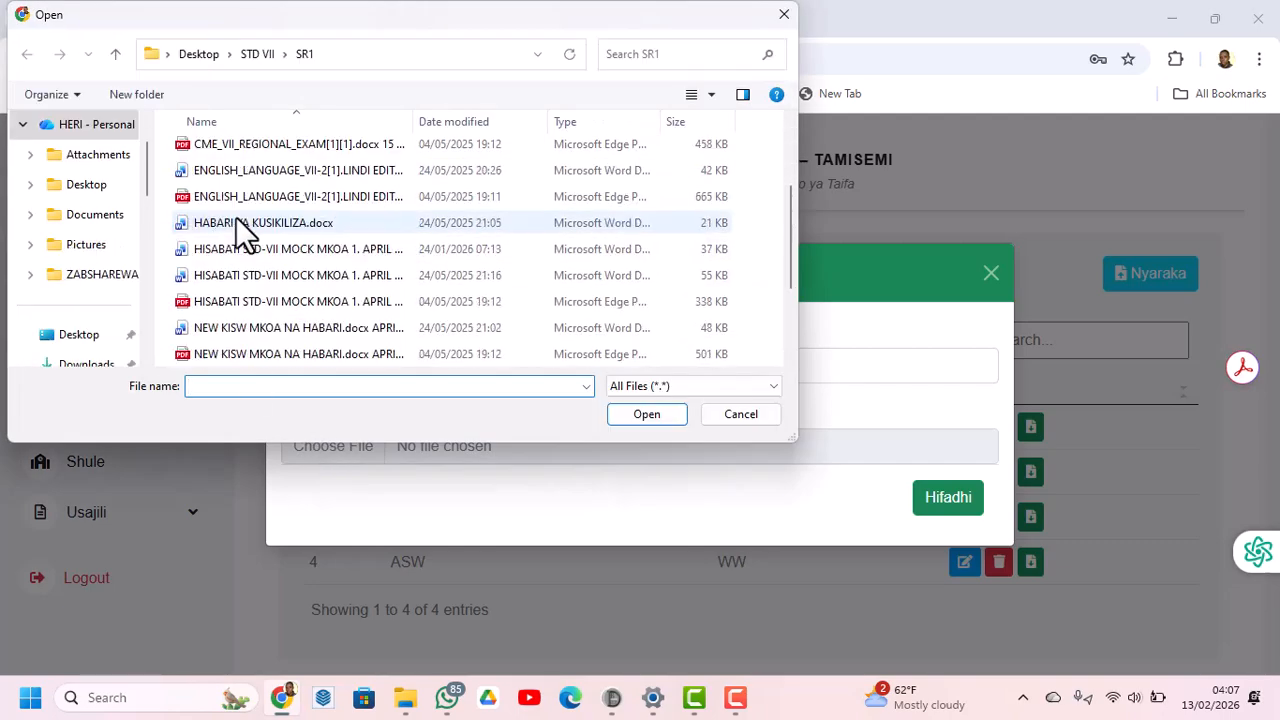
{"action": "scroll", "coordinate": [270, 248], "scroll_direction": "down", "scroll_amount": 2}
{"action": "scroll", "coordinate": [288, 255], "scroll_direction": "up", "scroll_amount": 3}
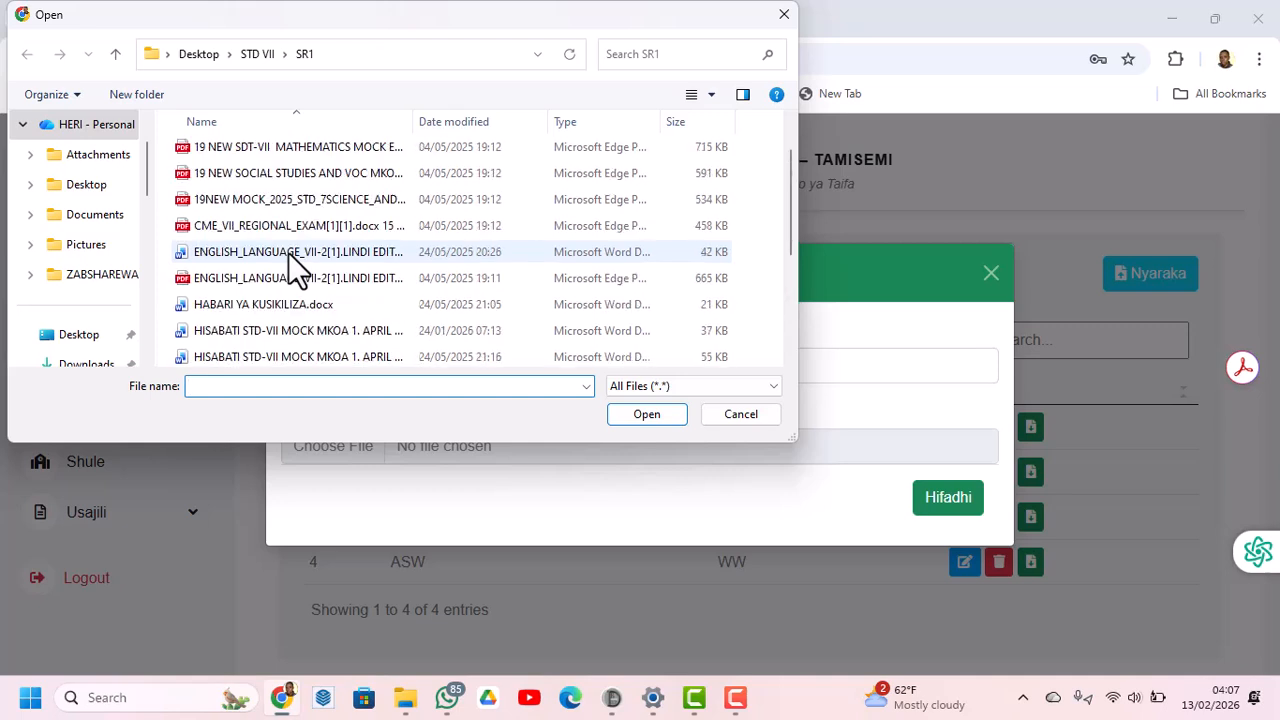
{"action": "scroll", "coordinate": [288, 255], "scroll_direction": "up", "scroll_amount": 1}
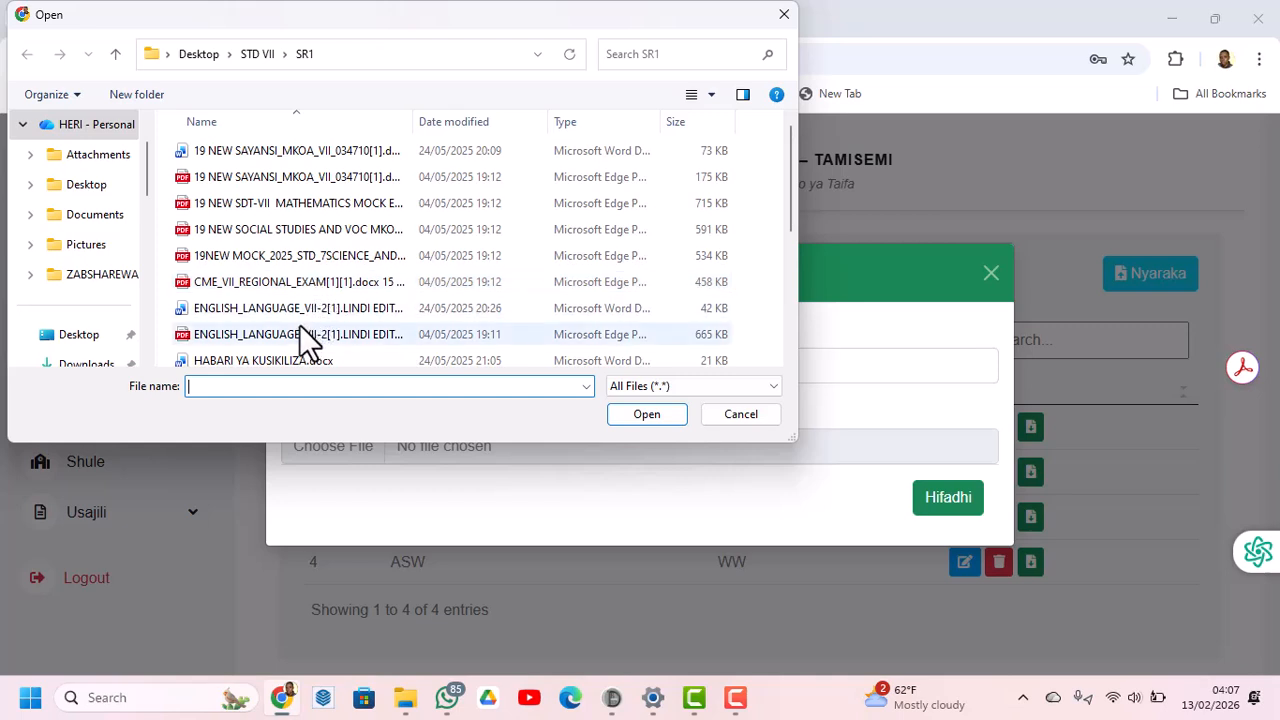
{"action": "left_click", "coordinate": [260, 185]}
{"action": "left_click", "coordinate": [291, 174]}
{"action": "left_click", "coordinate": [637, 418]}
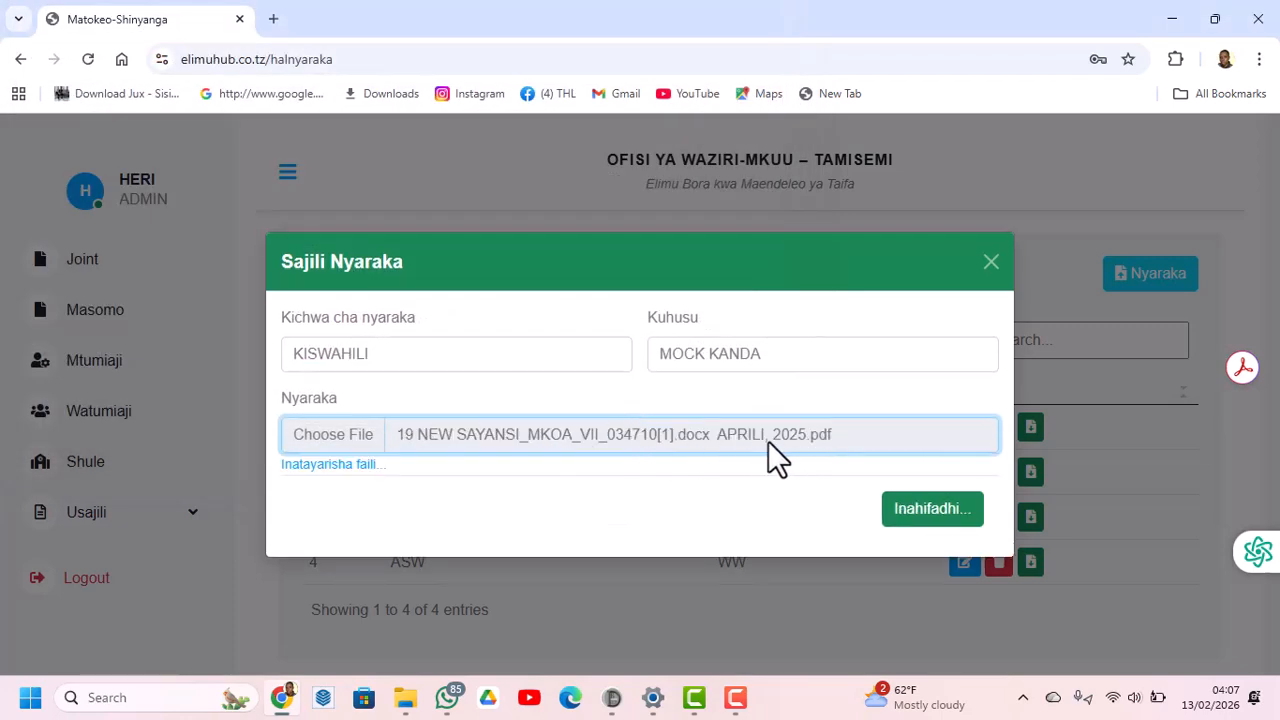
Step: Change the new document's title to SAYANSI and save the document
{"action": "left_click_drag", "start_coordinate": [371, 354], "coordinate": [268, 340]}
{"action": "type", "text": "SAYANSI"}
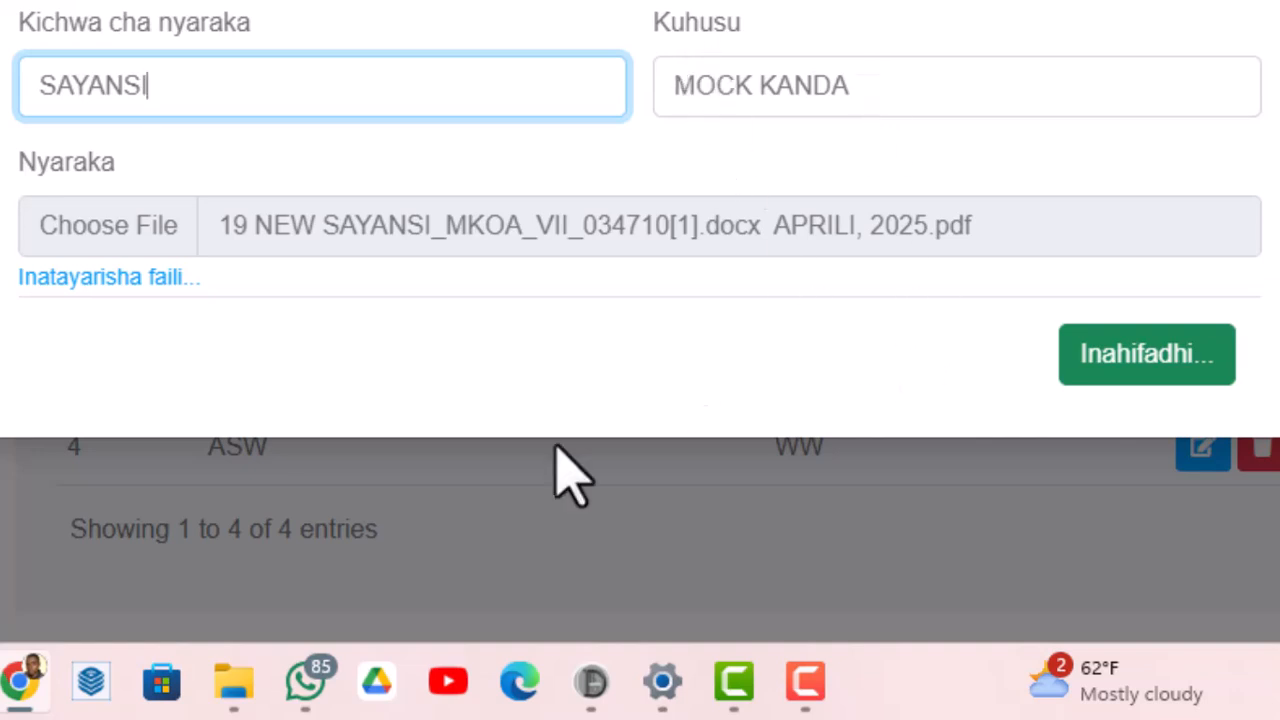
{"action": "left_click", "coordinate": [337, 539]}
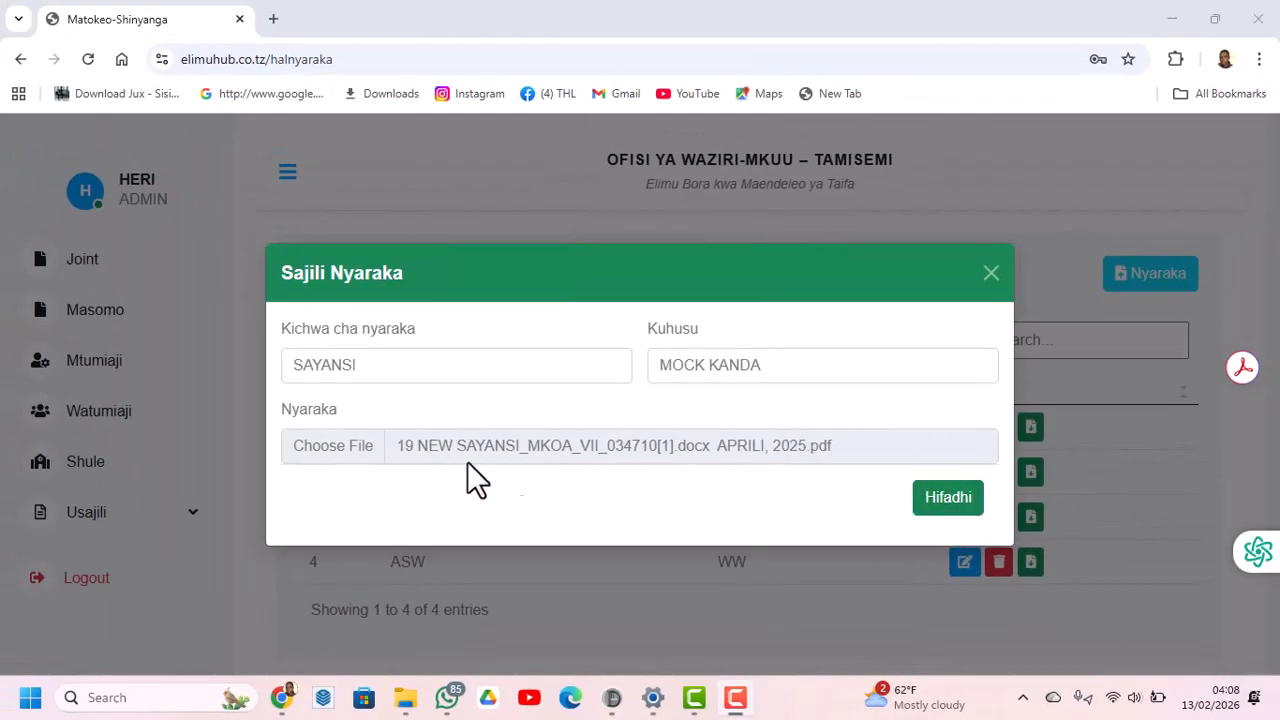
{"action": "left_click", "coordinate": [945, 505]}
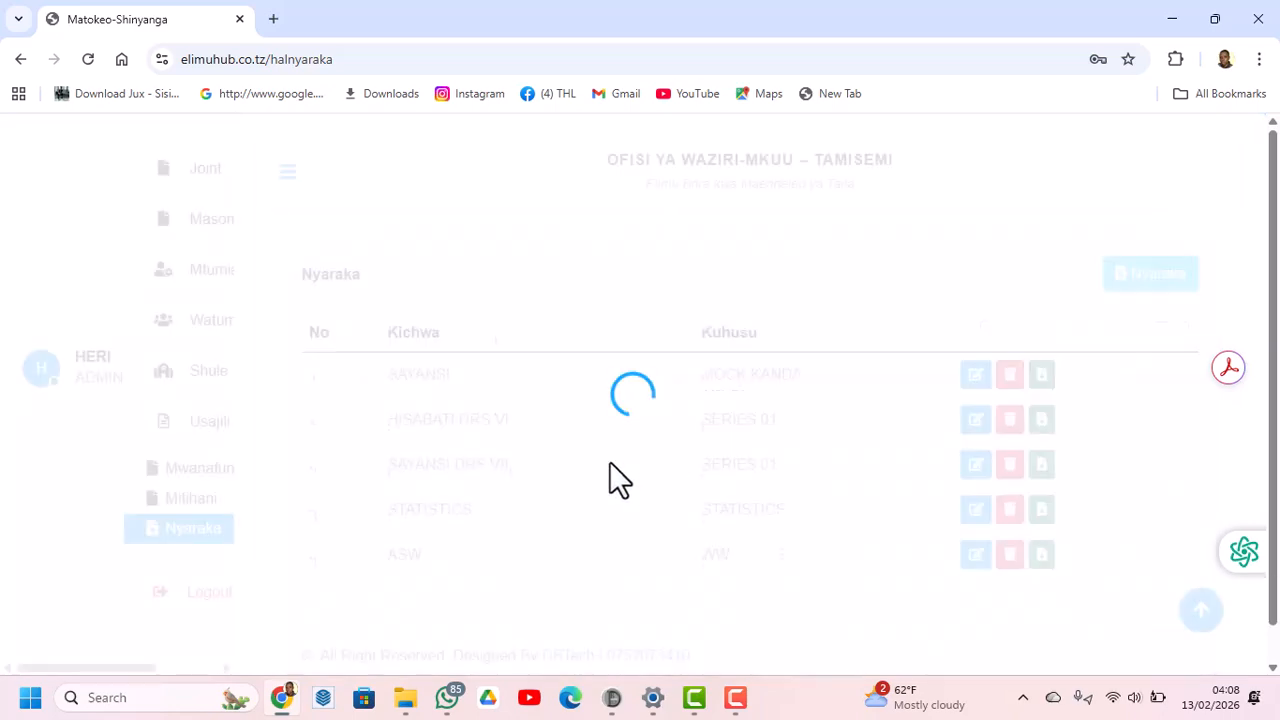
{"action": "scroll", "coordinate": [472, 630], "scroll_direction": "up", "scroll_amount": 1}
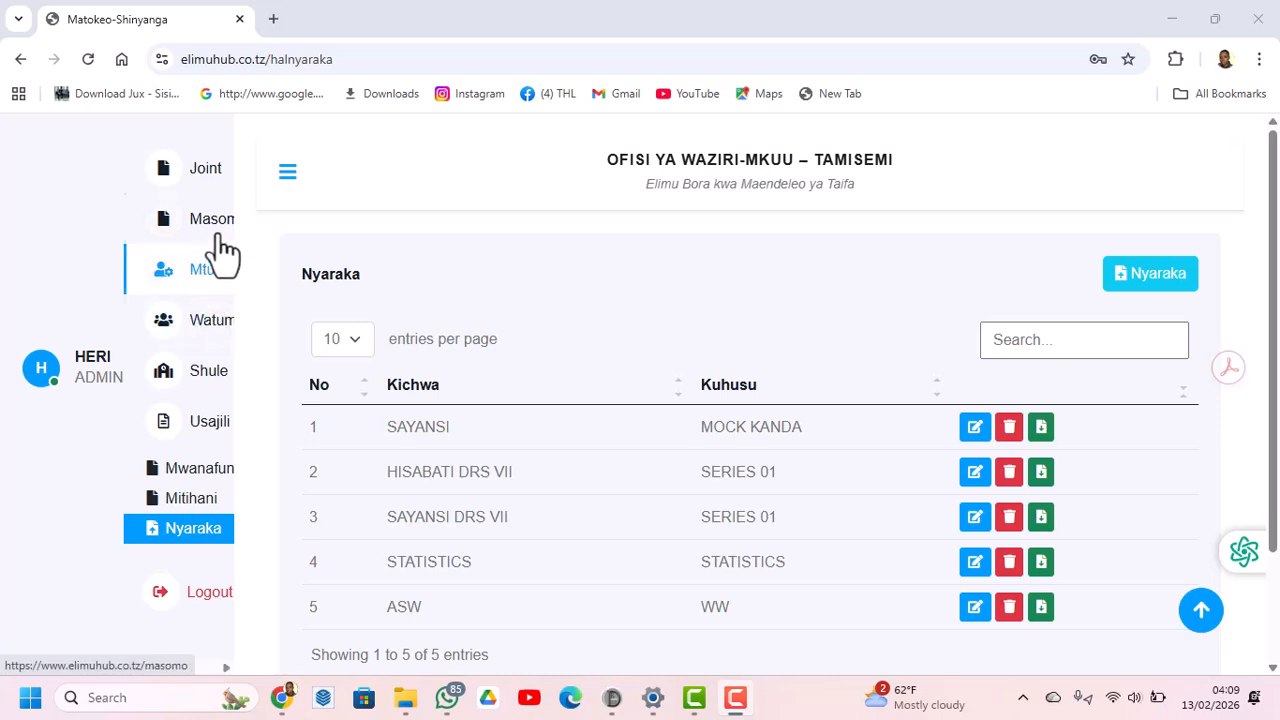
Step: Download the SAYANSI document for MOCK KANDA and log out of the administrator account
{"action": "left_click", "coordinate": [1041, 428]}
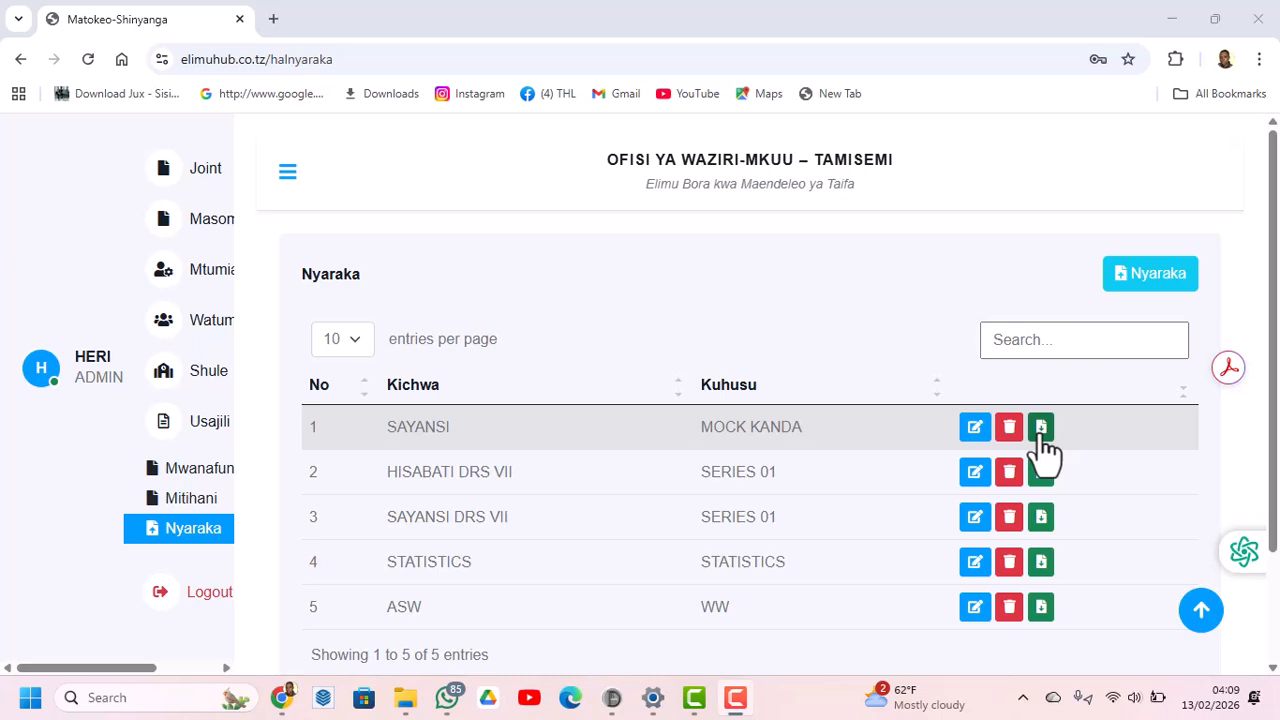
{"action": "scroll", "coordinate": [120, 560], "scroll_direction": "down", "scroll_amount": 2}
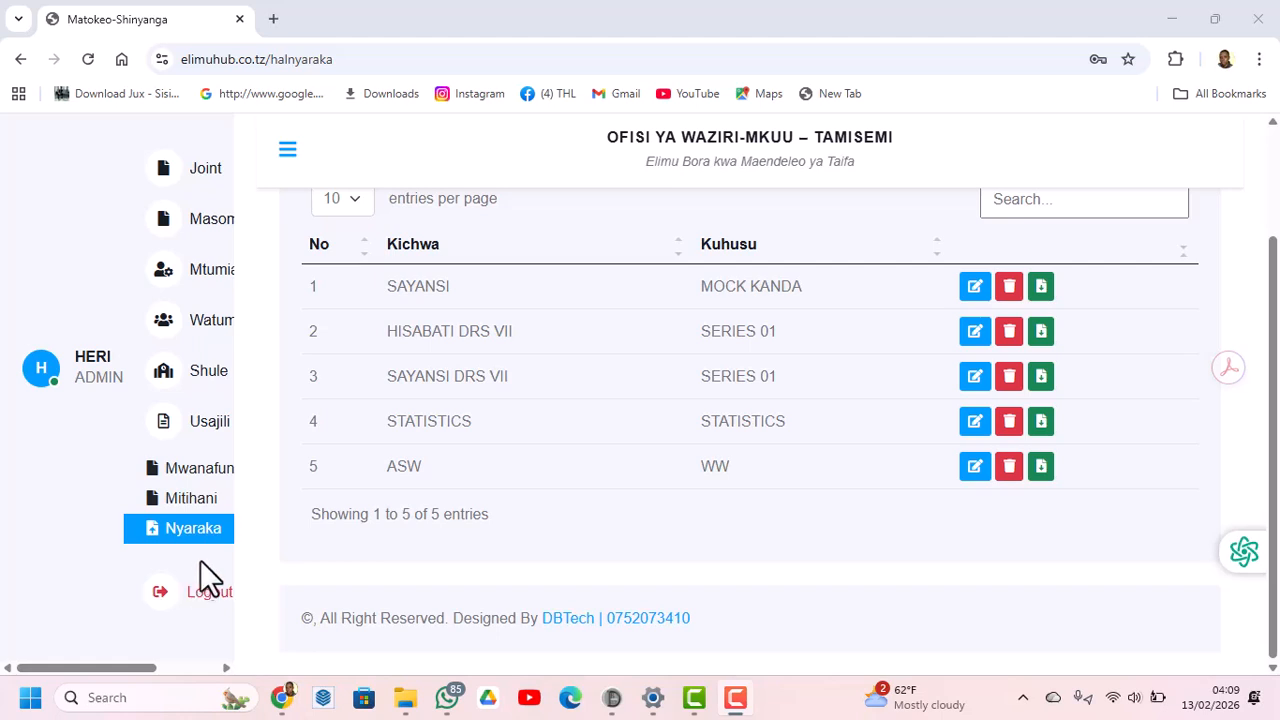
{"action": "left_click", "coordinate": [190, 596]}
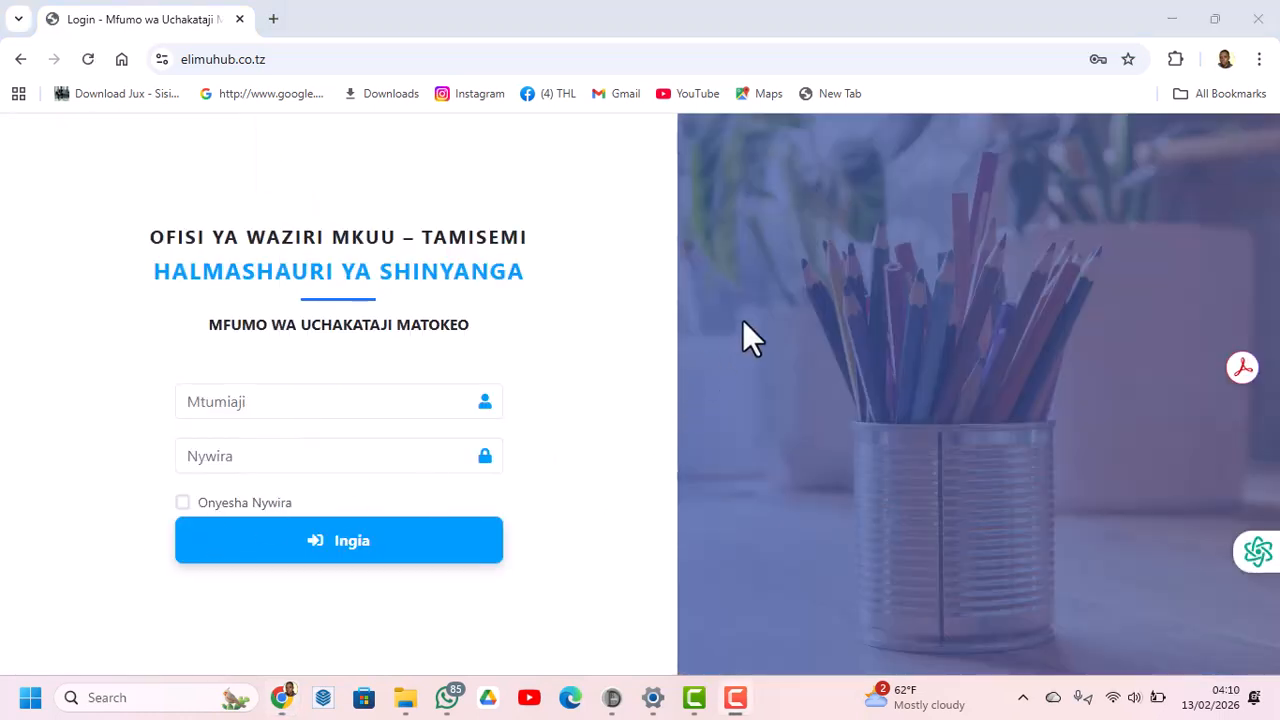
Step: Sign in to the JIMONDOLI PS school account by entering its username and password
{"action": "left_click", "coordinate": [256, 411]}
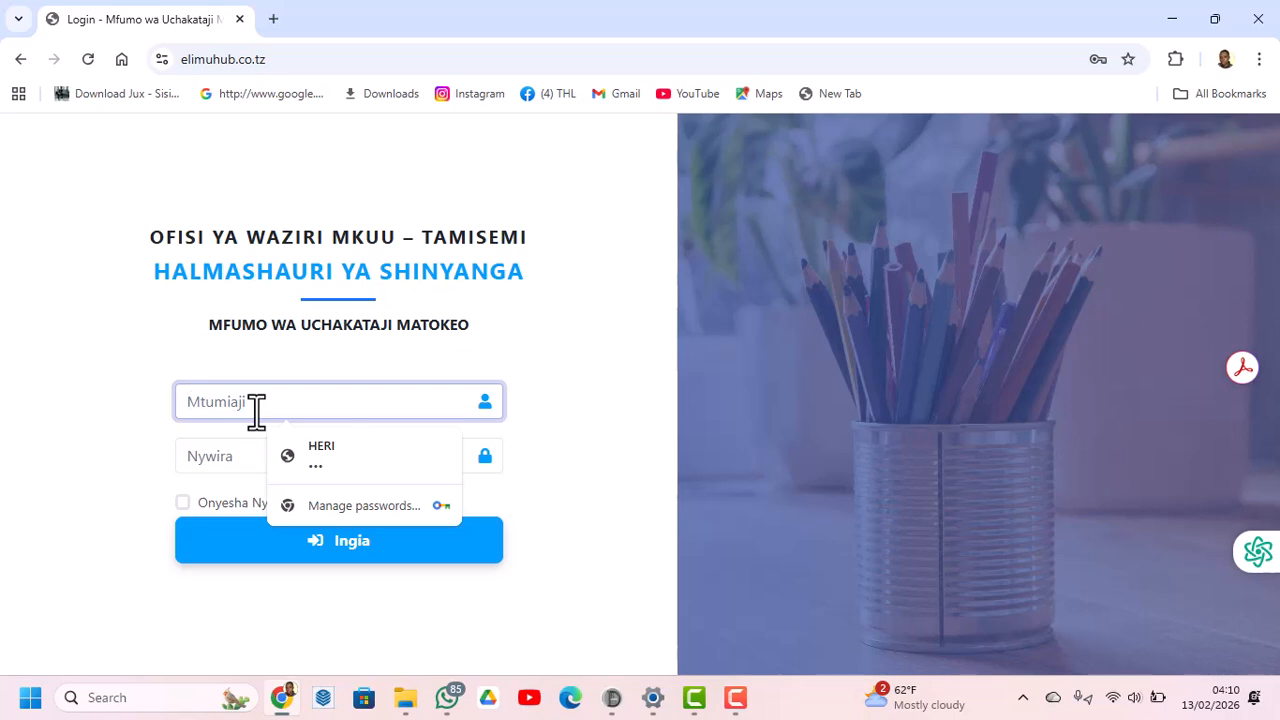
{"action": "type", "text": "PS1705036"}
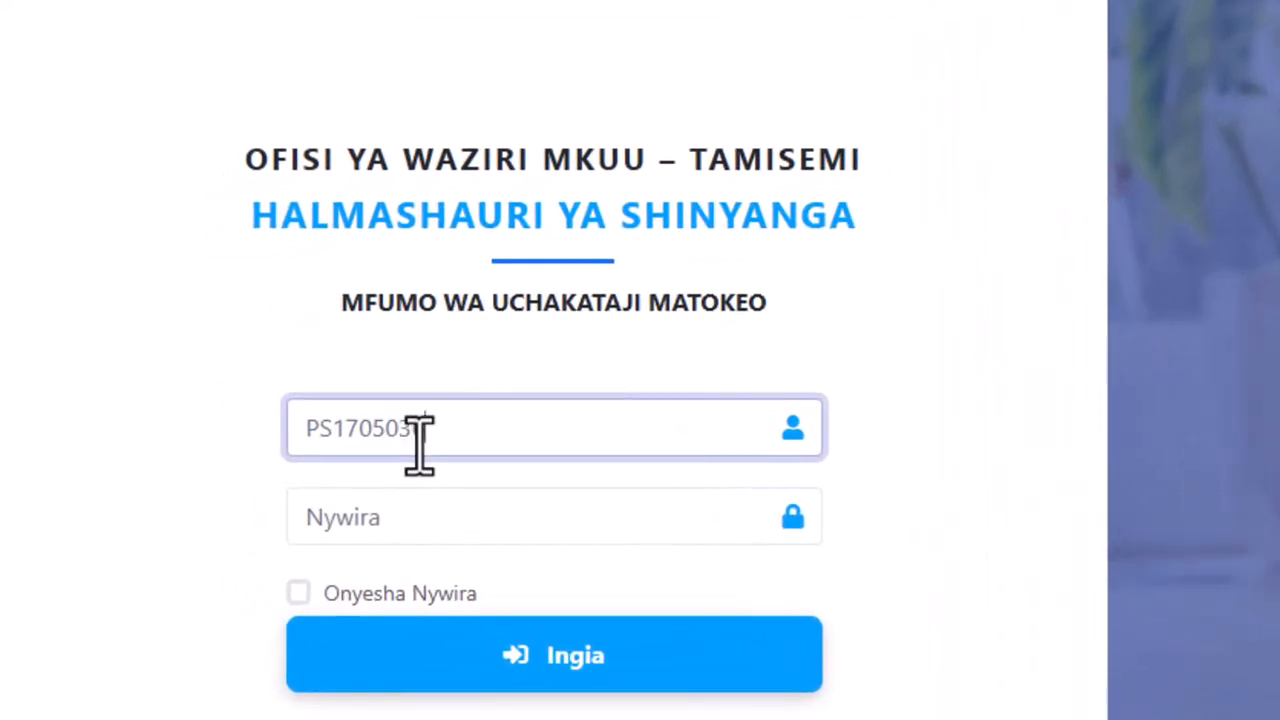
{"action": "left_click", "coordinate": [343, 517]}
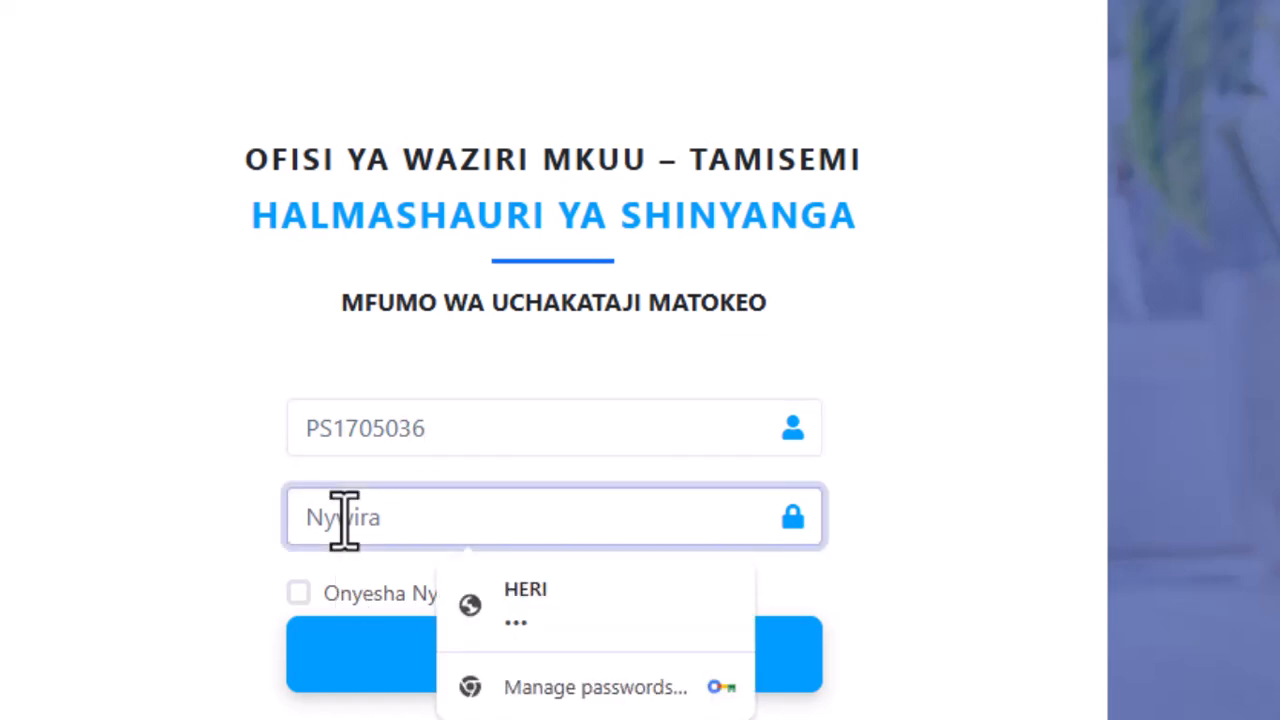
{"action": "type", "text": "•"}
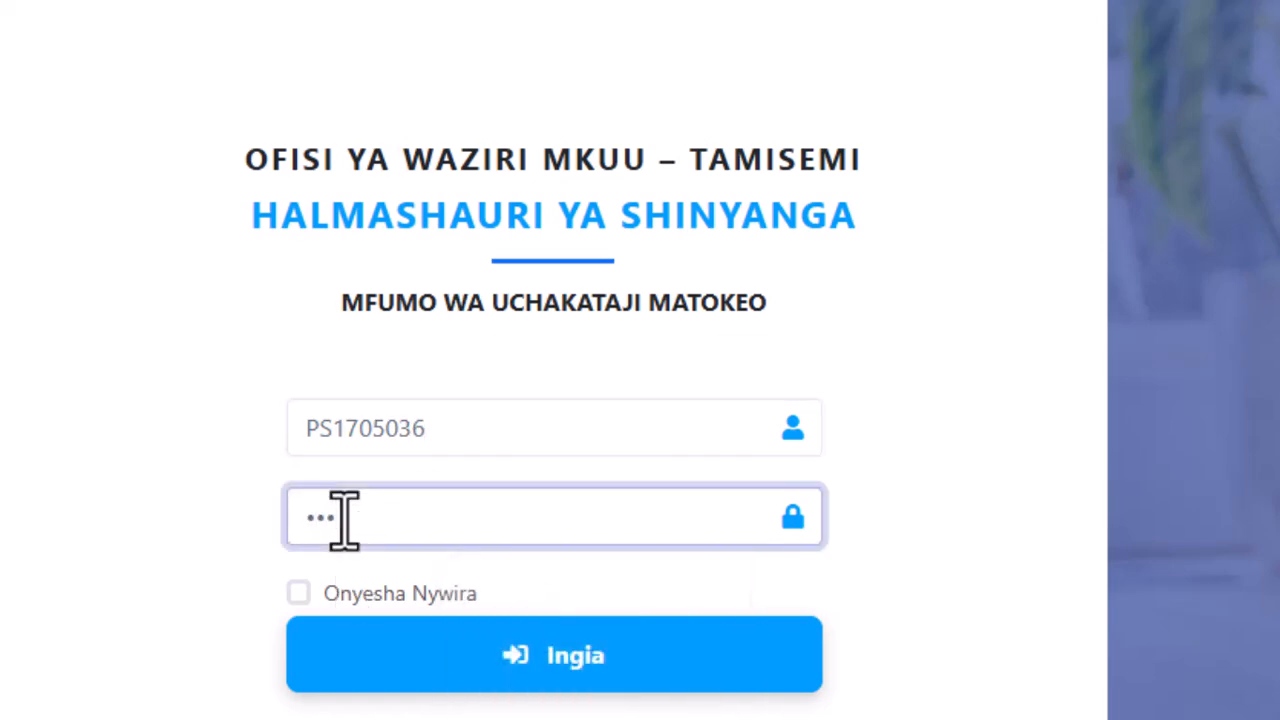
{"action": "left_click", "coordinate": [535, 660]}
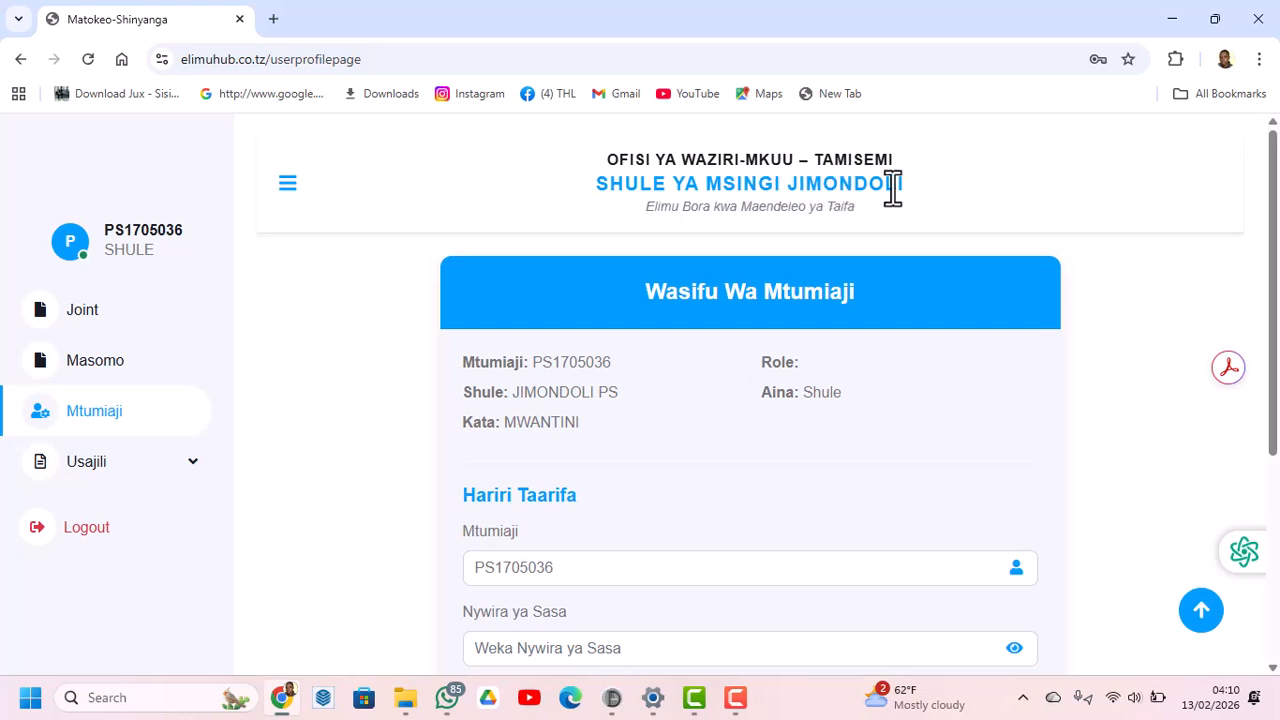
Step: Log out of the JIMONDOLI PS account and sign in to the BUBALE PS account with its username and password
{"action": "left_click", "coordinate": [110, 527]}
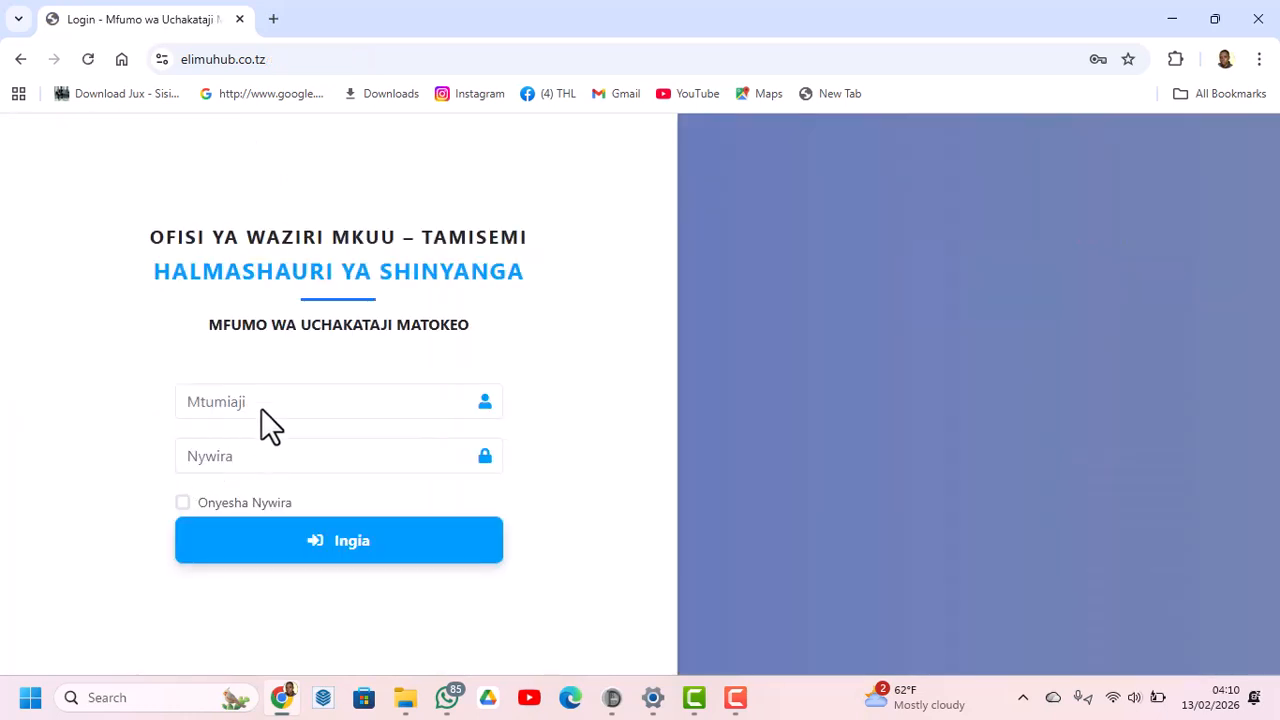
{"action": "left_click", "coordinate": [262, 402]}
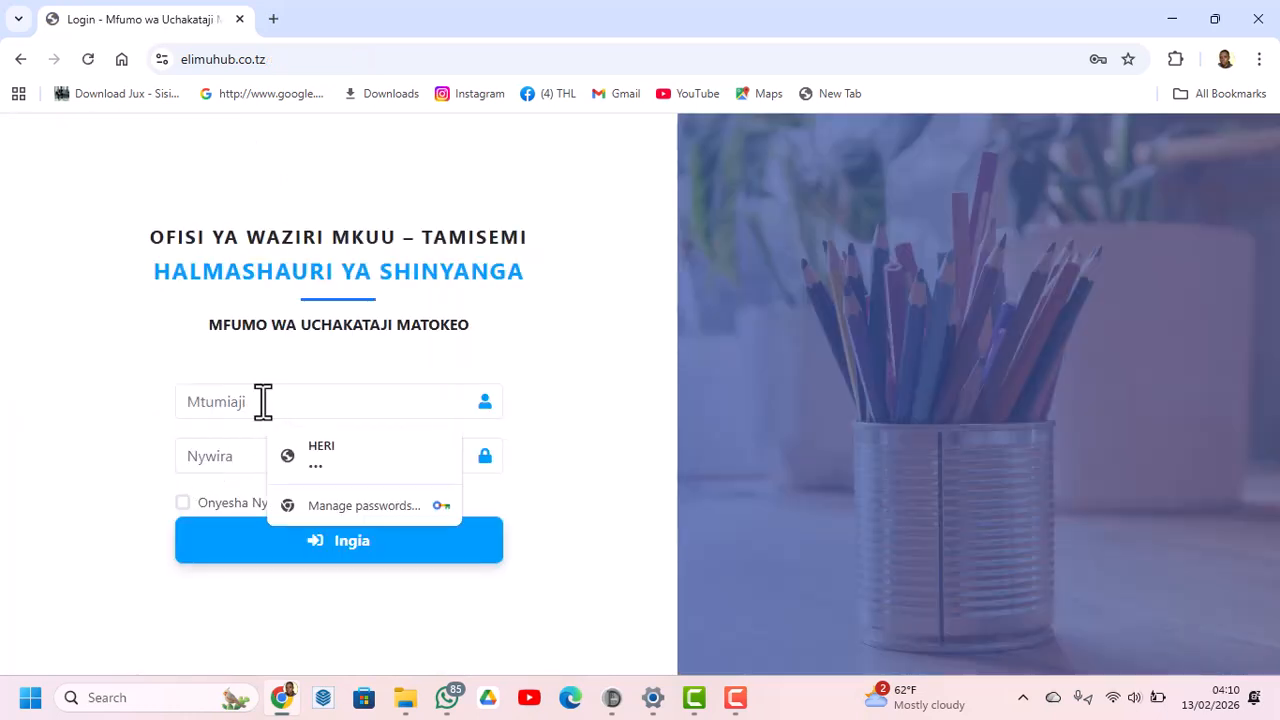
{"action": "type", "text": "PS1705"}
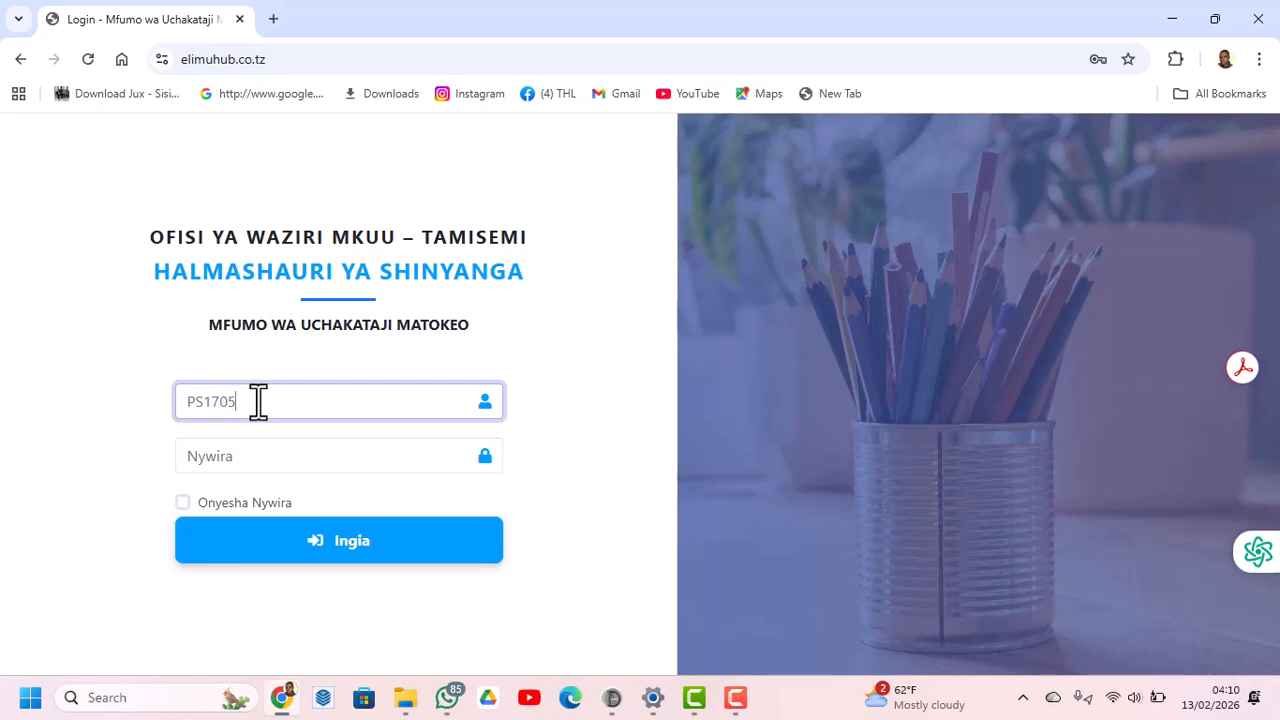
{"action": "type", "text": "001"}
{"action": "left_click", "coordinate": [234, 466]}
{"action": "type", "text": "••"}
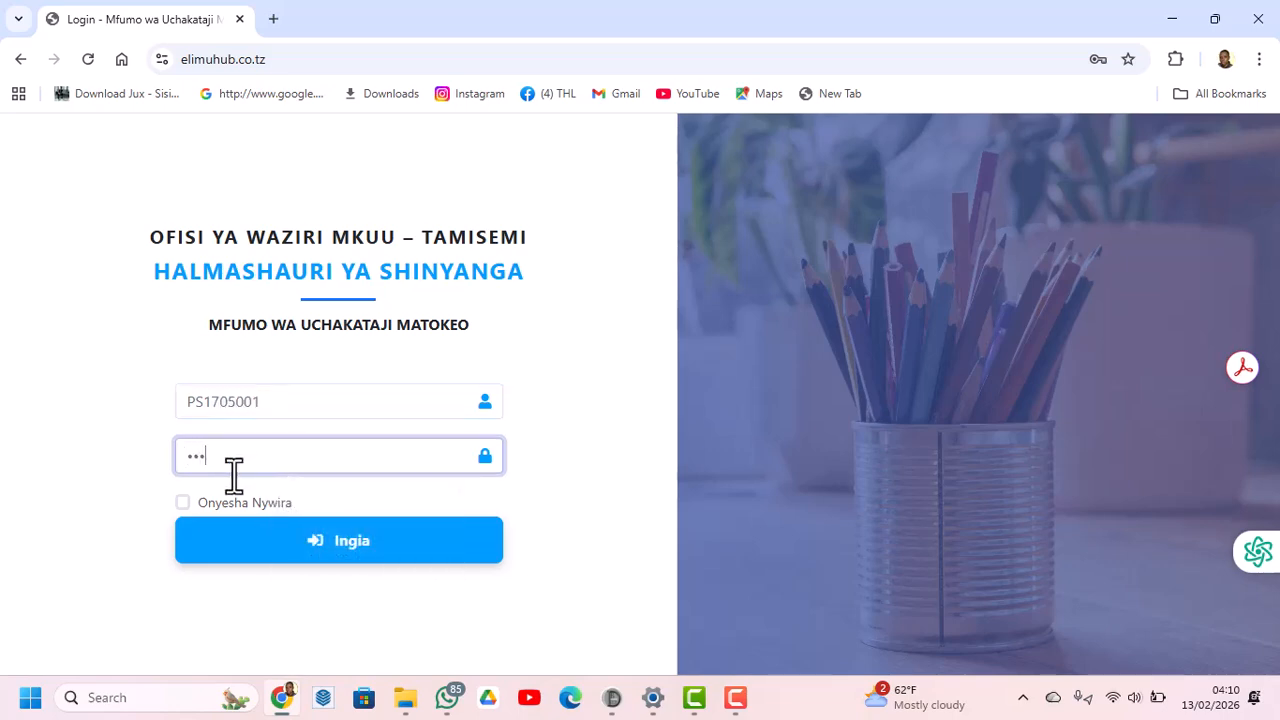
{"action": "left_click", "coordinate": [318, 538]}
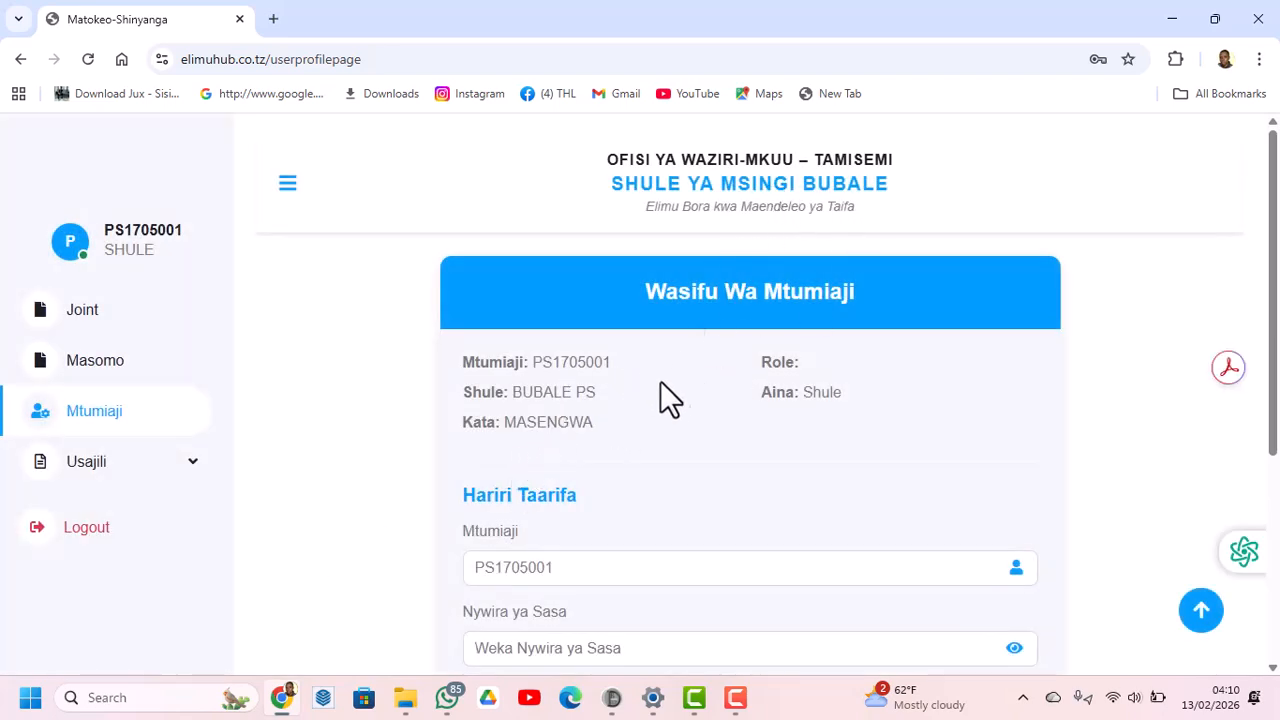
Step: Examine the username and password-change fields in the BUBALE PS user profile and log out of the account
{"action": "scroll", "coordinate": [640, 410], "scroll_direction": "down", "scroll_amount": 2}
{"action": "scroll", "coordinate": [543, 620], "scroll_direction": "down", "scroll_amount": 2}
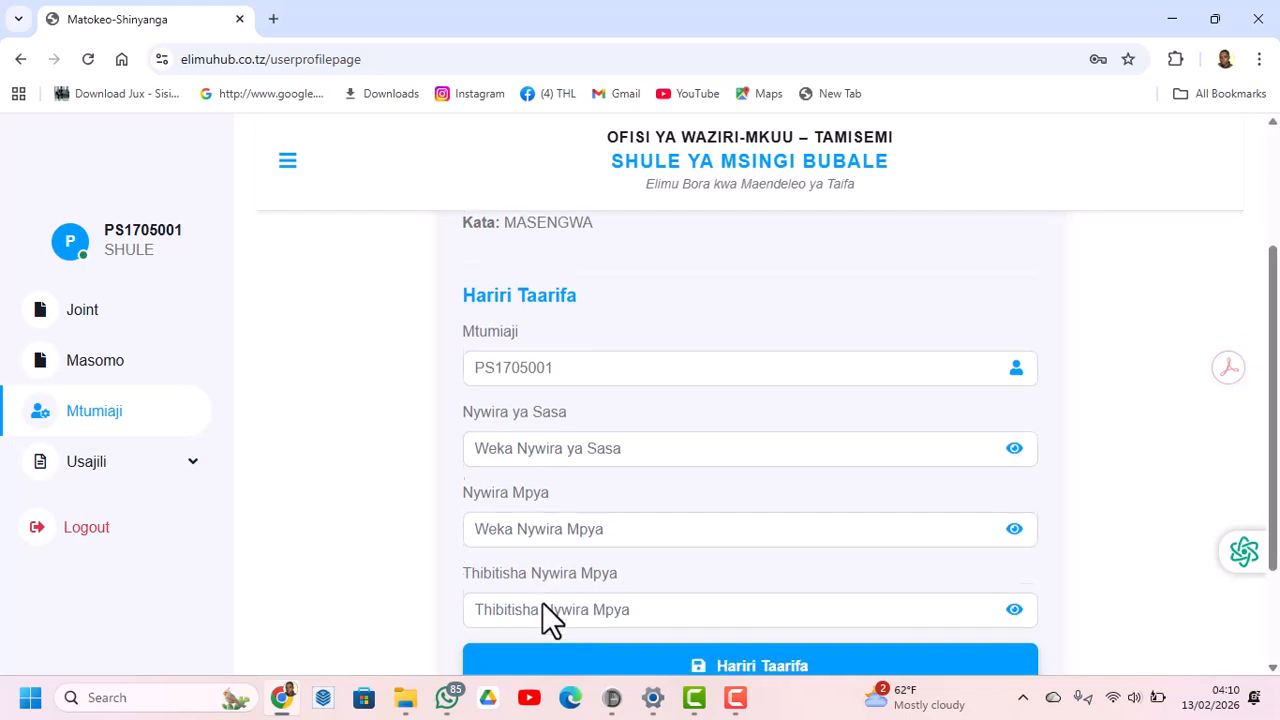
{"action": "scroll", "coordinate": [549, 529], "scroll_direction": "up", "scroll_amount": 2}
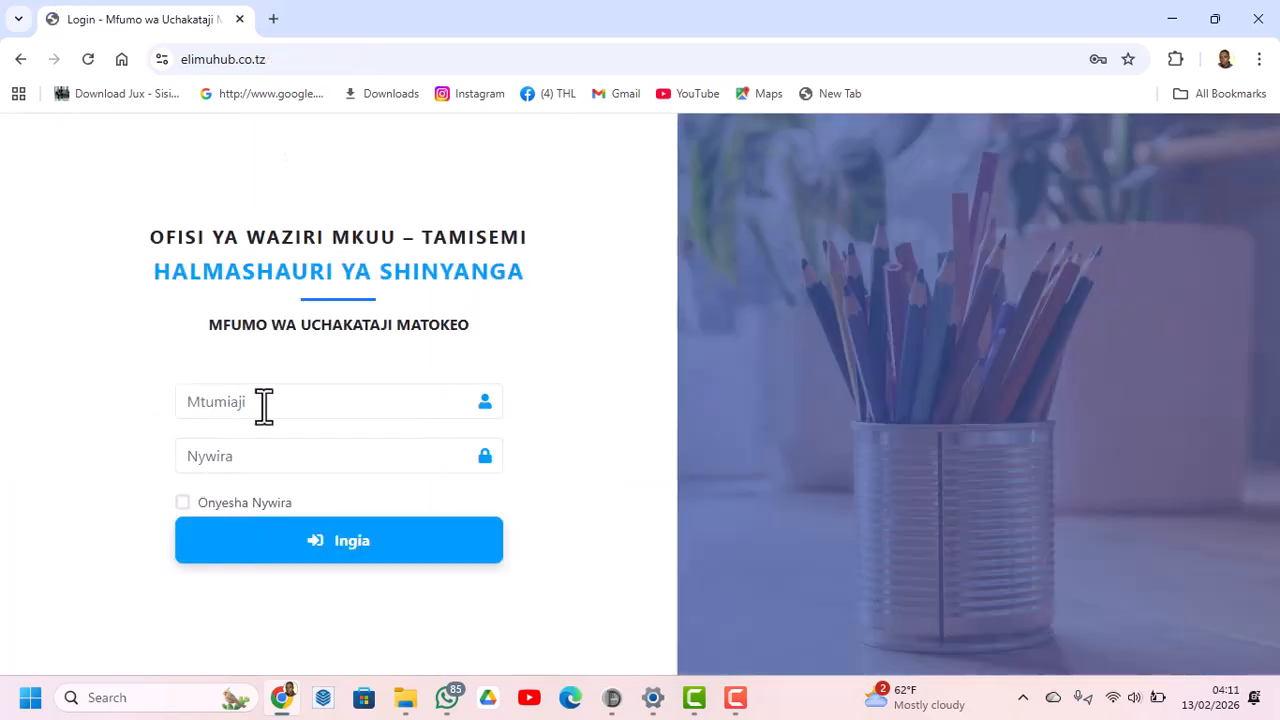
Step: Sign in to the MWENGE ward account with its username and password and examine its user profile
{"action": "left_click", "coordinate": [263, 406]}
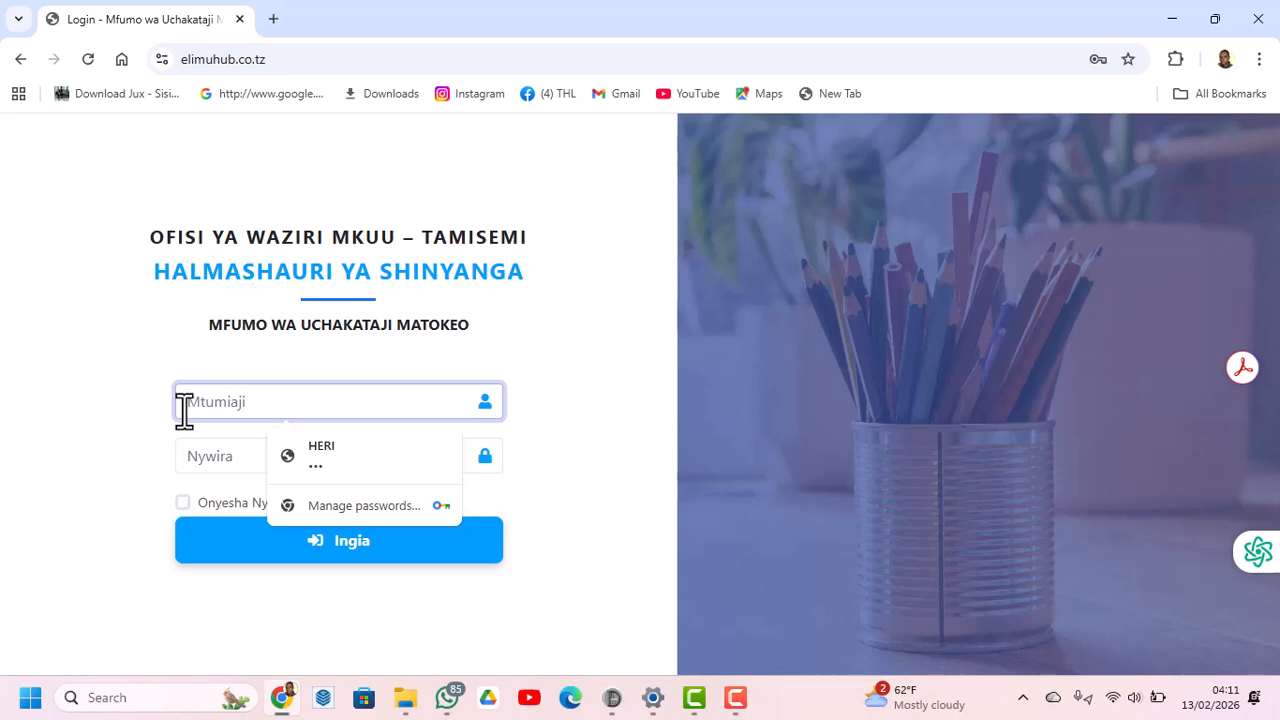
{"action": "type", "text": "MWENGE"}
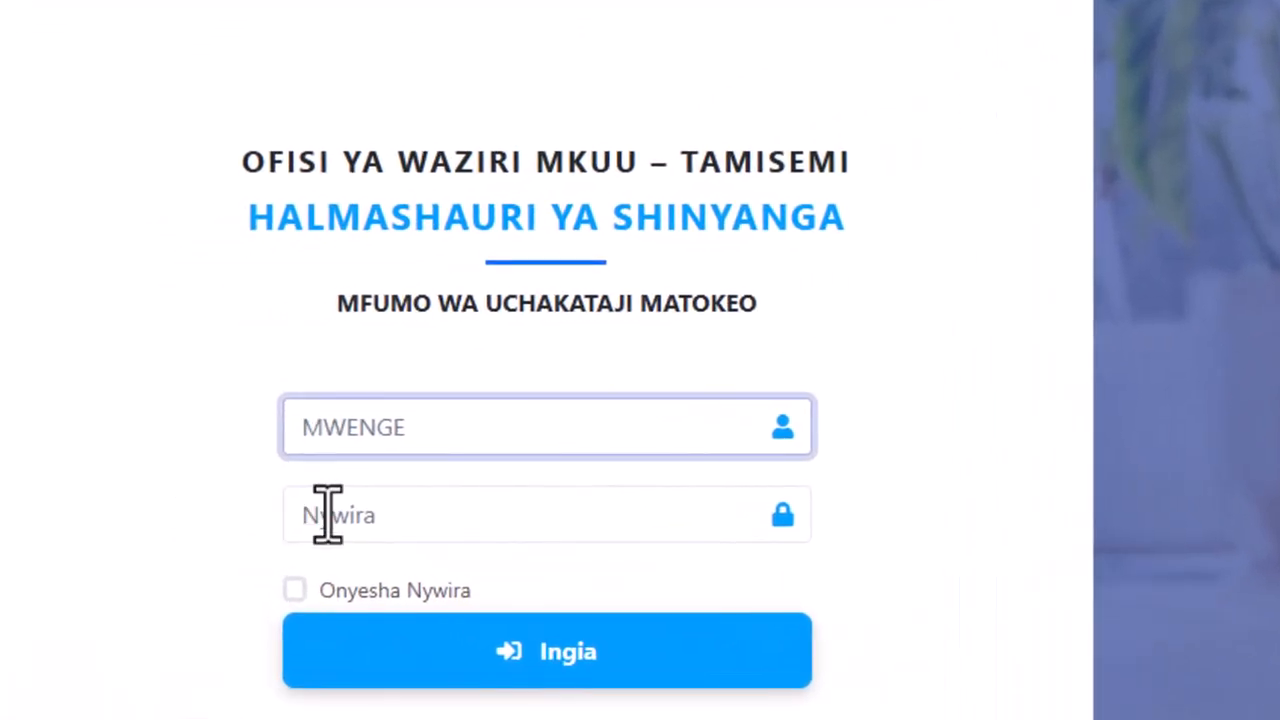
{"action": "left_click", "coordinate": [203, 456]}
{"action": "type", "text": "•"}
{"action": "key", "text": "BackSpace"}
{"action": "type", "text": "•••"}
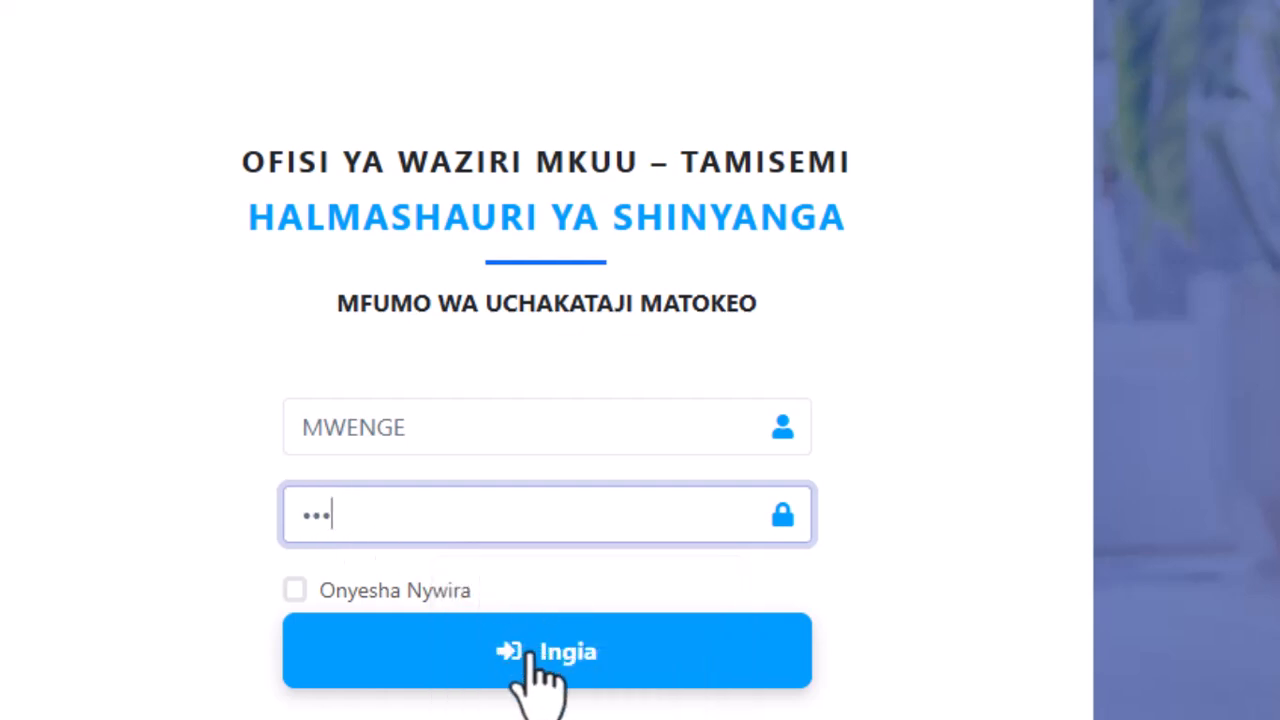
{"action": "left_click", "coordinate": [538, 676]}
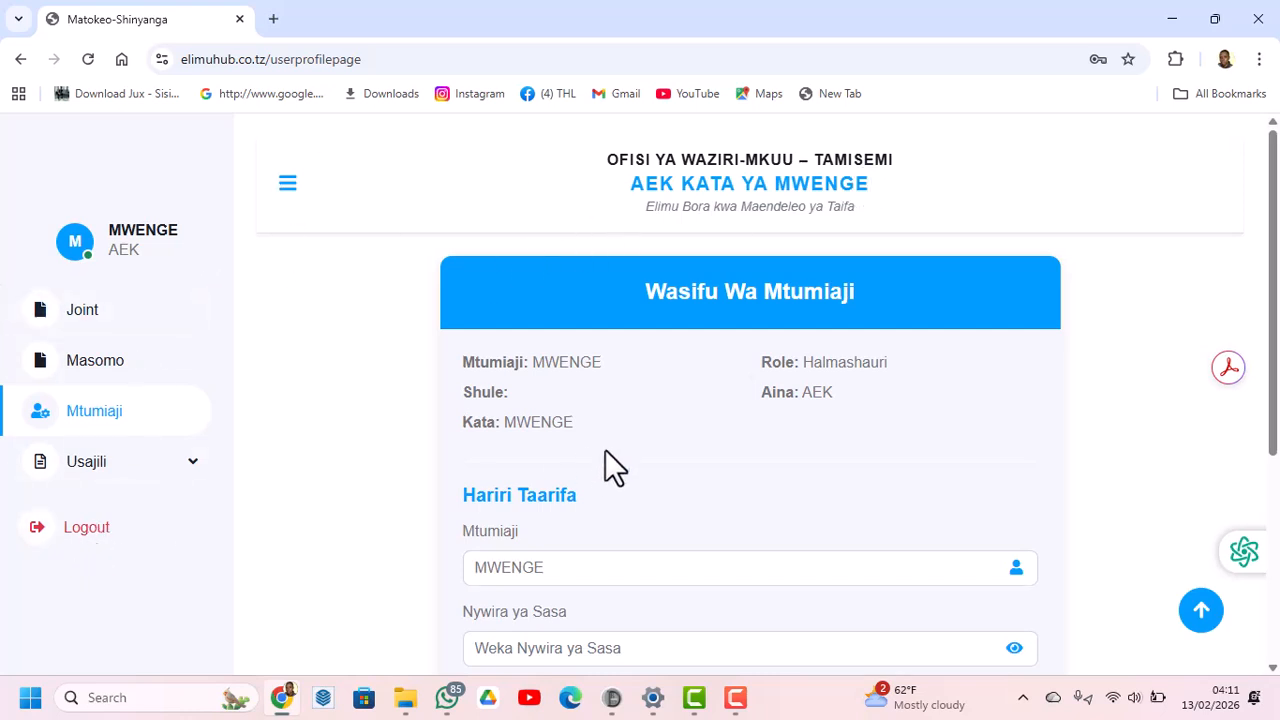
{"action": "scroll", "coordinate": [605, 449], "scroll_direction": "down", "scroll_amount": 2}
{"action": "scroll", "coordinate": [606, 451], "scroll_direction": "up", "scroll_amount": 2}
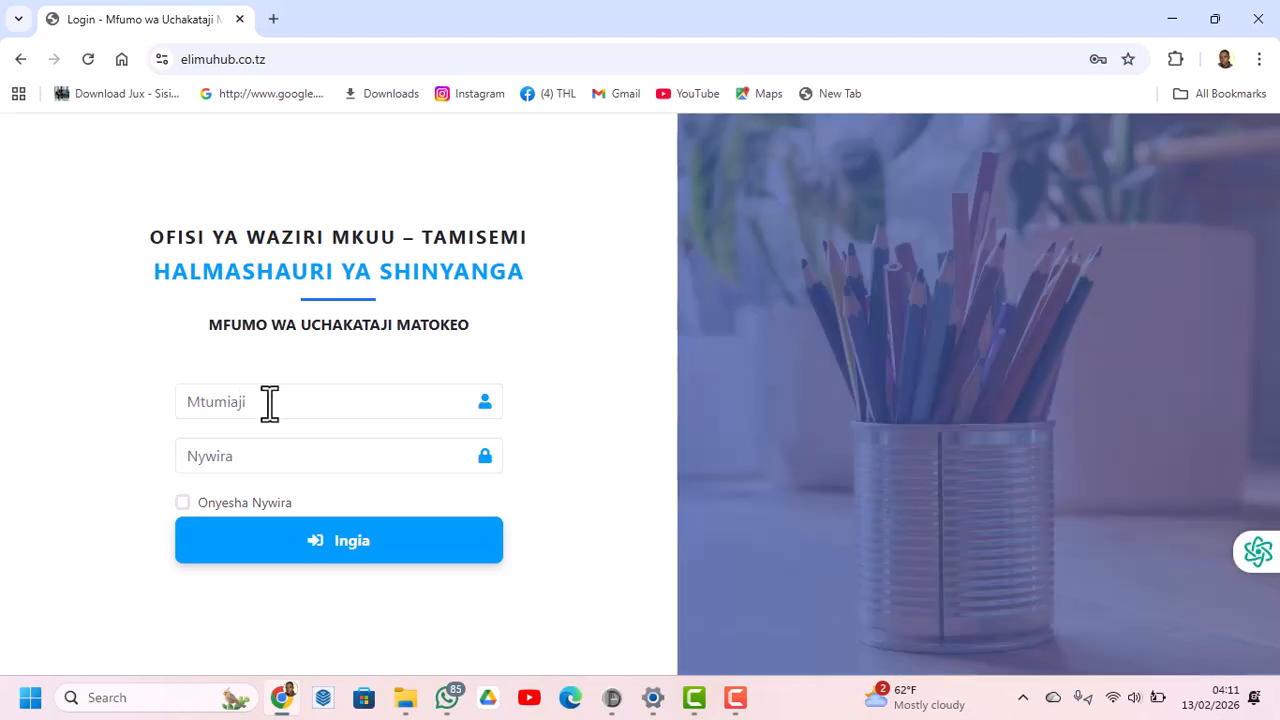
Step: Switch from the MWENGE account to the JIMONDOLI PS school account, entering its username and password
{"action": "left_click", "coordinate": [269, 402]}
{"action": "type", "text": "PS1705036"}
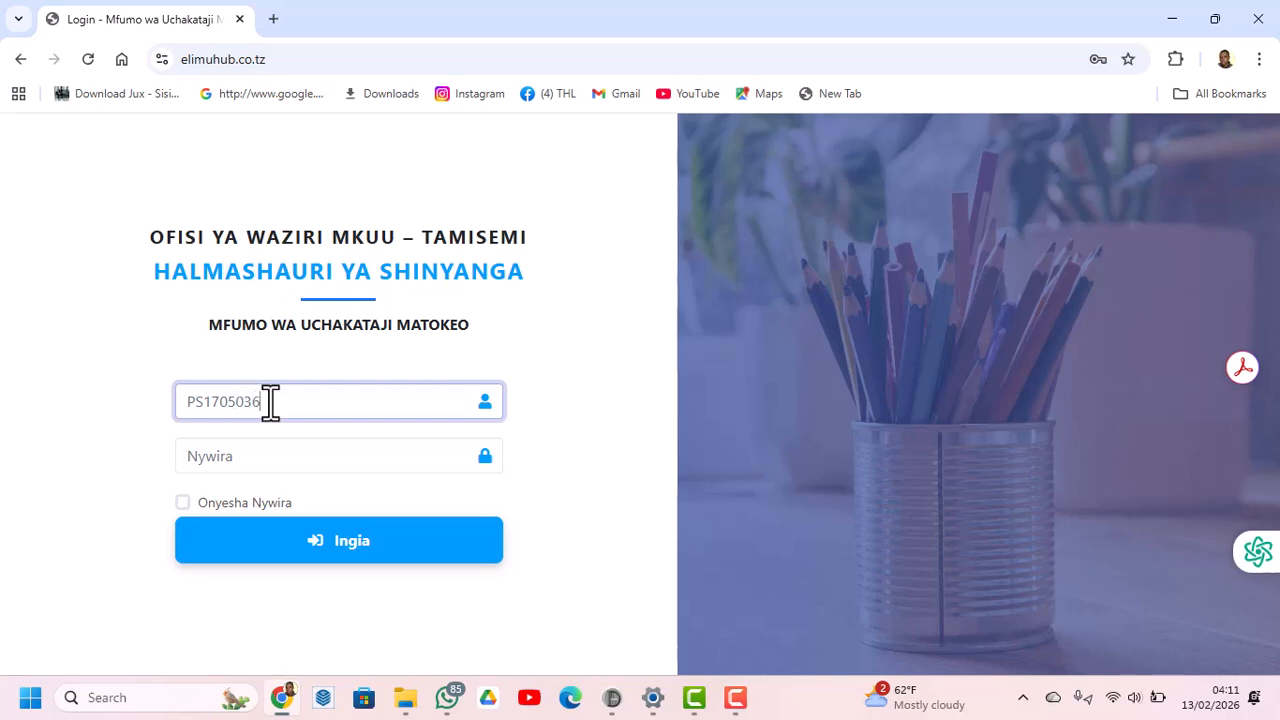
{"action": "left_click", "coordinate": [247, 457]}
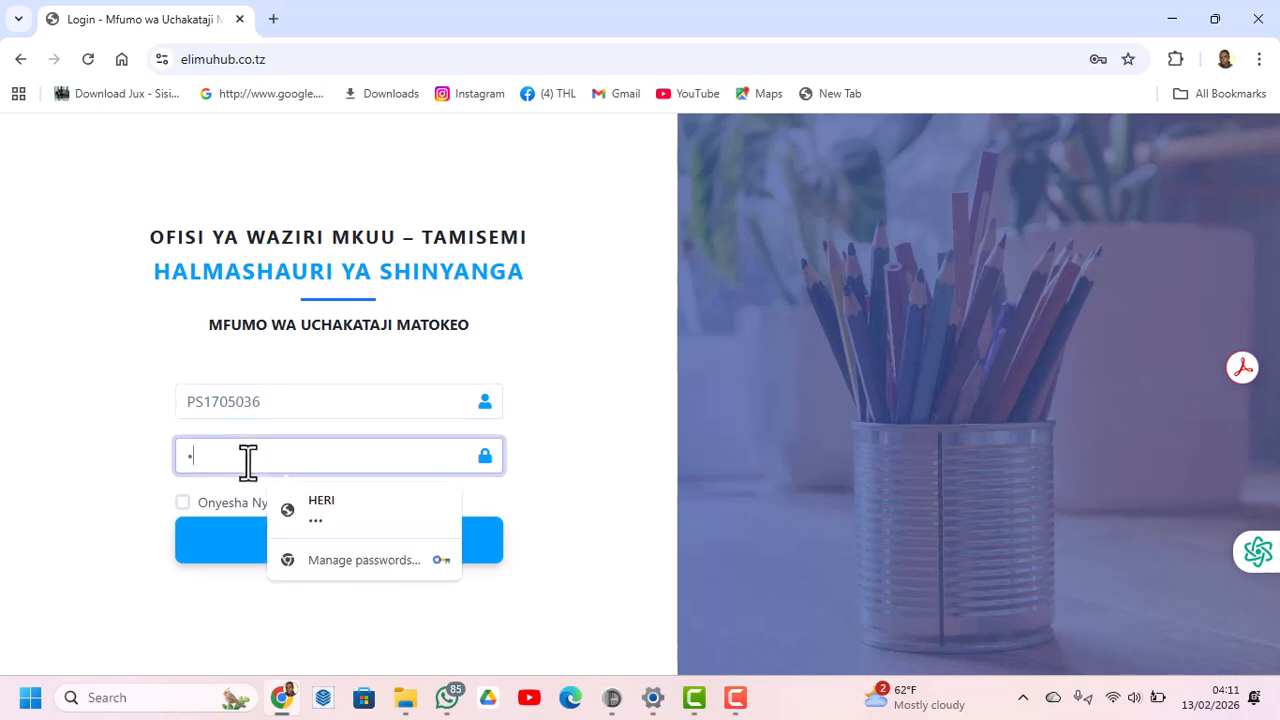
{"action": "type", "text": "••"}
{"action": "left_click", "coordinate": [334, 541]}
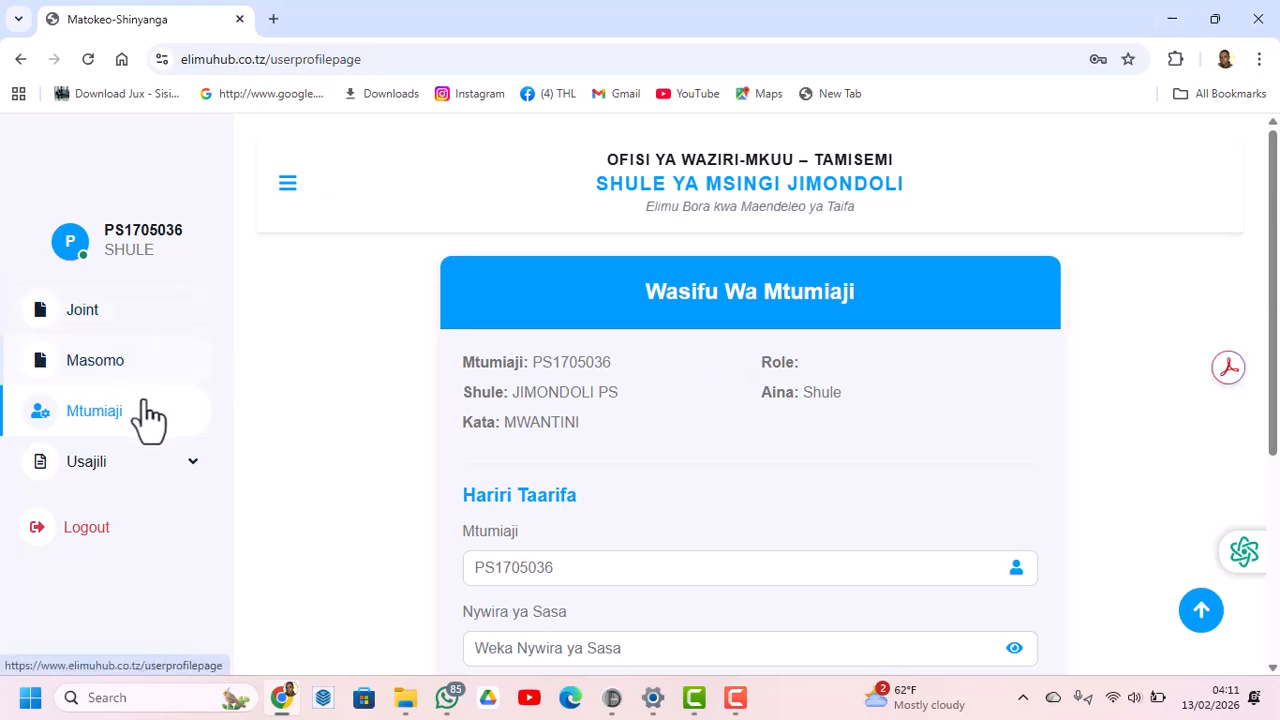
Step: Open mark entry for the MOCK KANDA DRS VII exam from the list of joint exams
{"action": "left_click", "coordinate": [110, 313]}
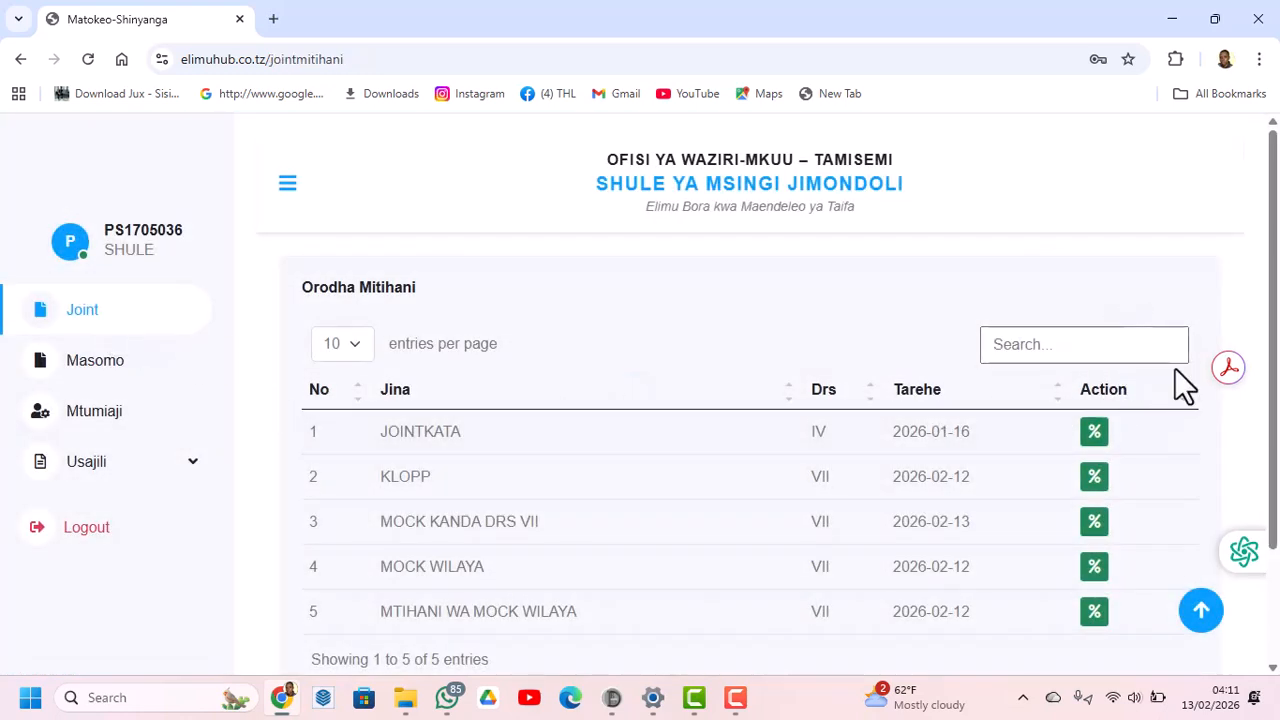
{"action": "scroll", "coordinate": [848, 565], "scroll_direction": "down", "scroll_amount": 1}
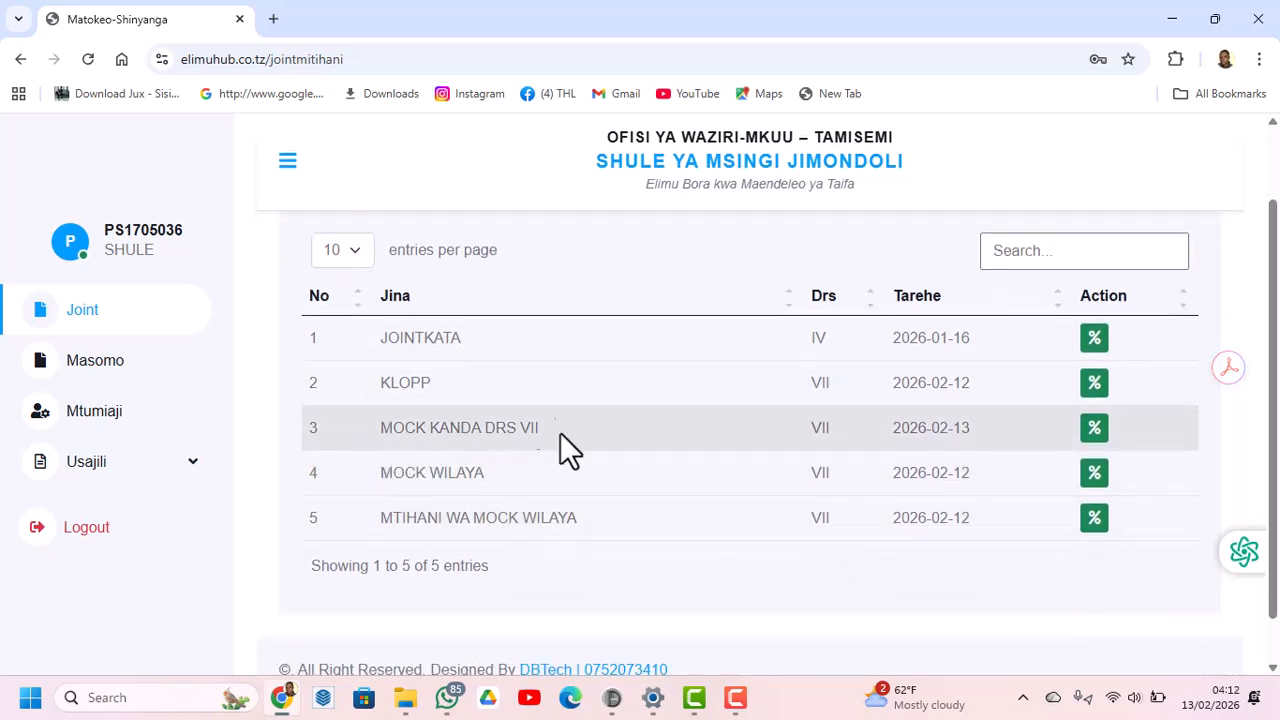
{"action": "left_click", "coordinate": [1093, 427]}
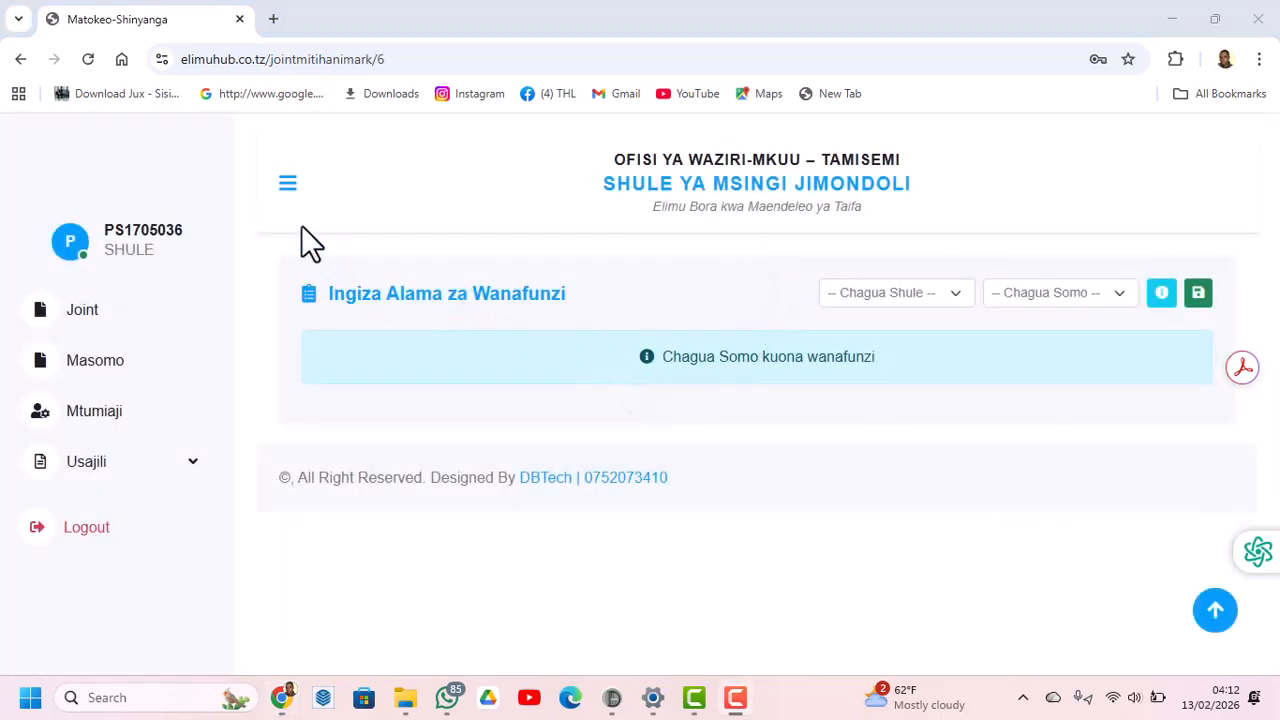
Step: Load the JIMONDOLI PS students for entering Kiswahili marks
{"action": "left_click", "coordinate": [865, 295]}
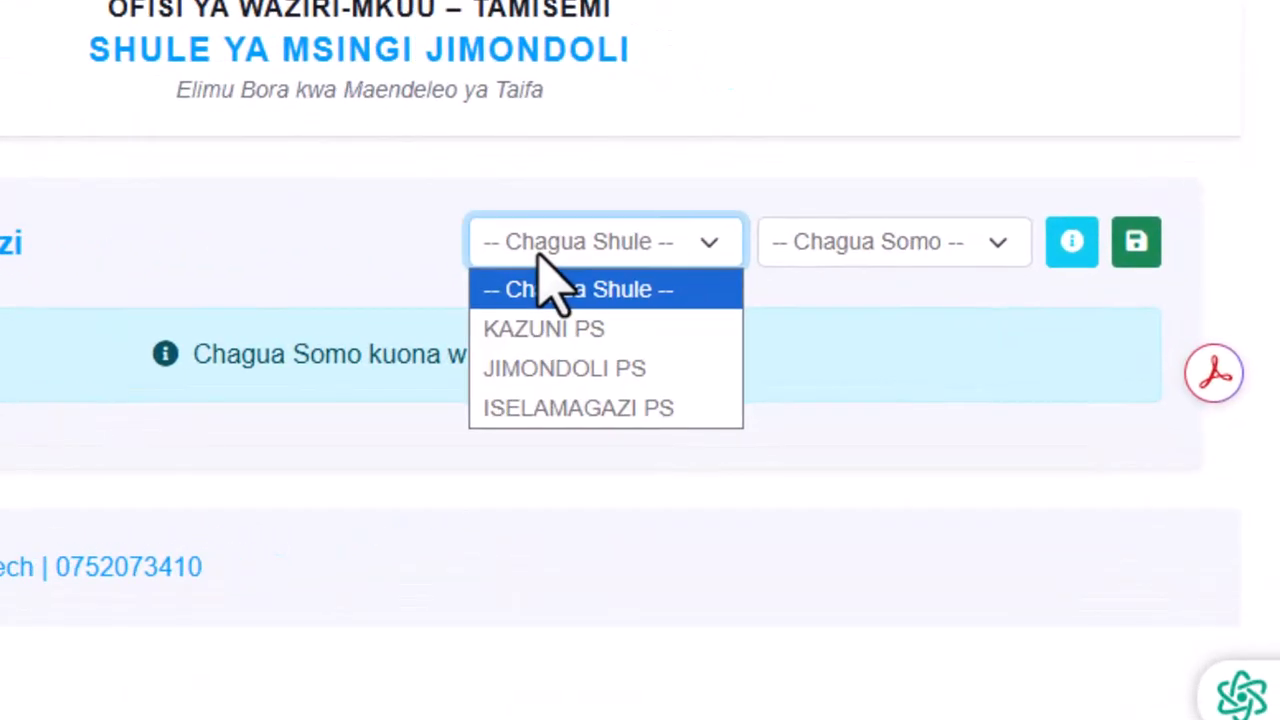
{"action": "left_click", "coordinate": [556, 366]}
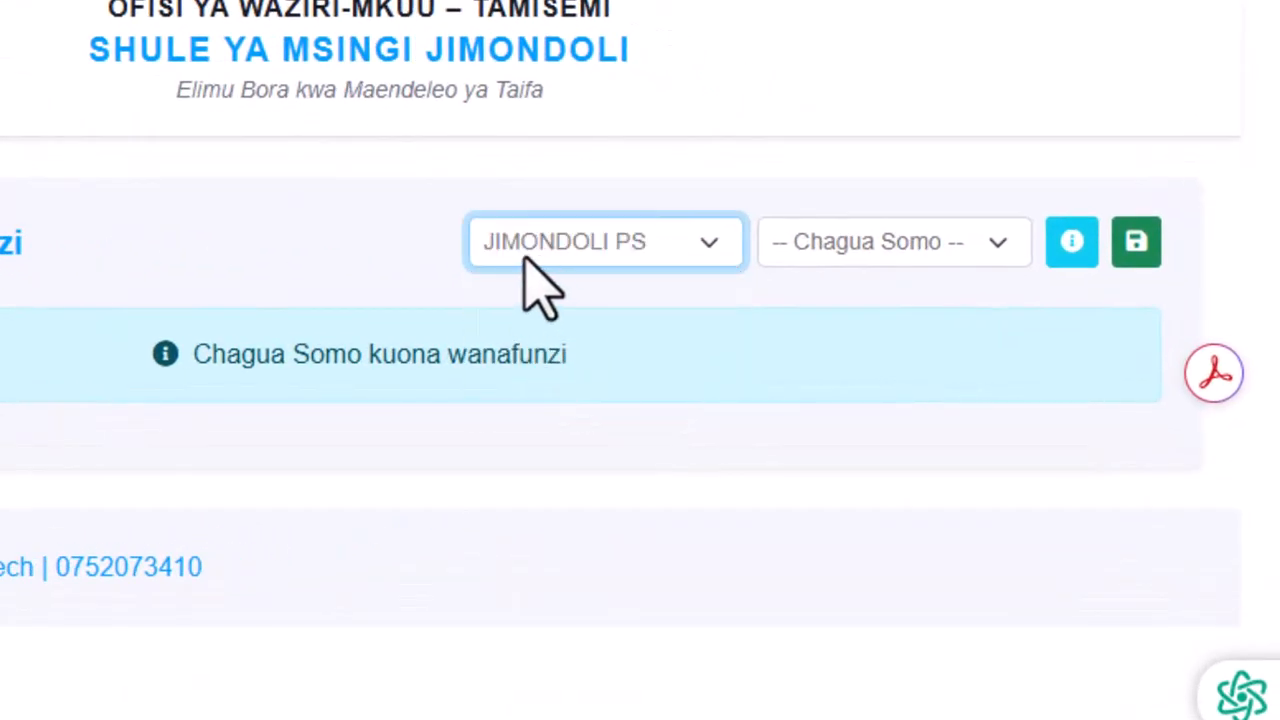
{"action": "left_click", "coordinate": [862, 252]}
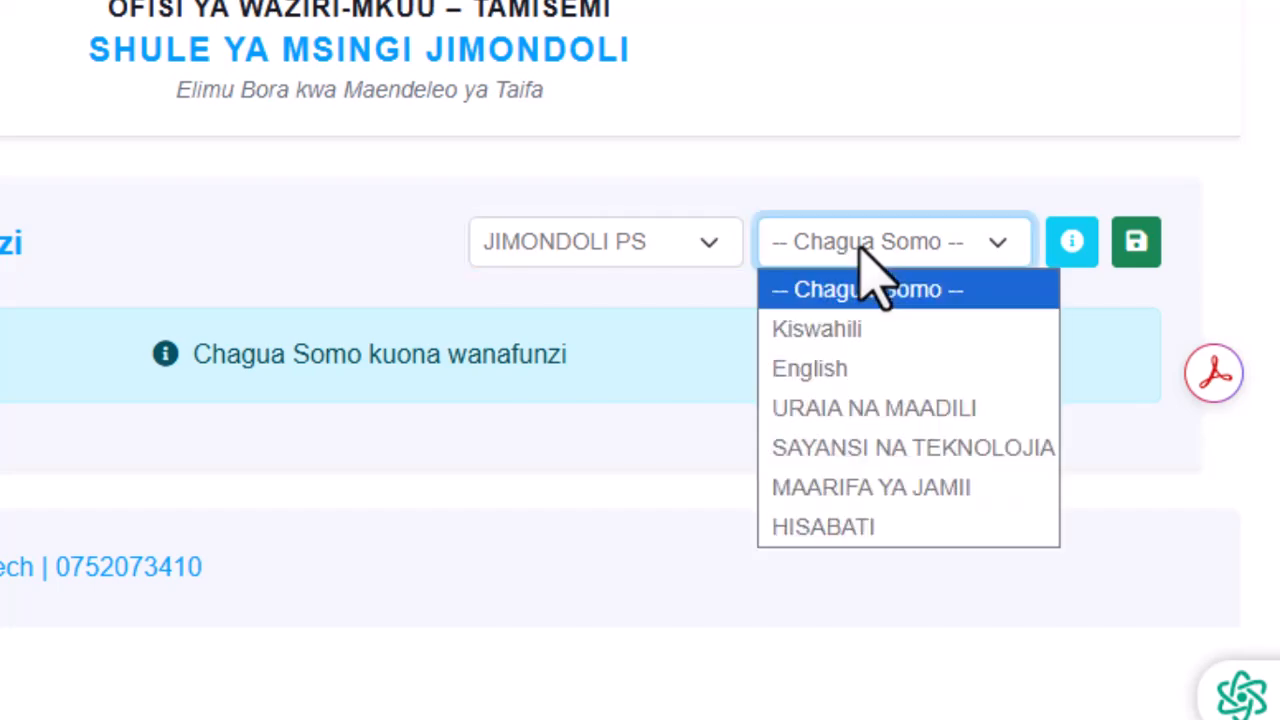
{"action": "left_click", "coordinate": [845, 330]}
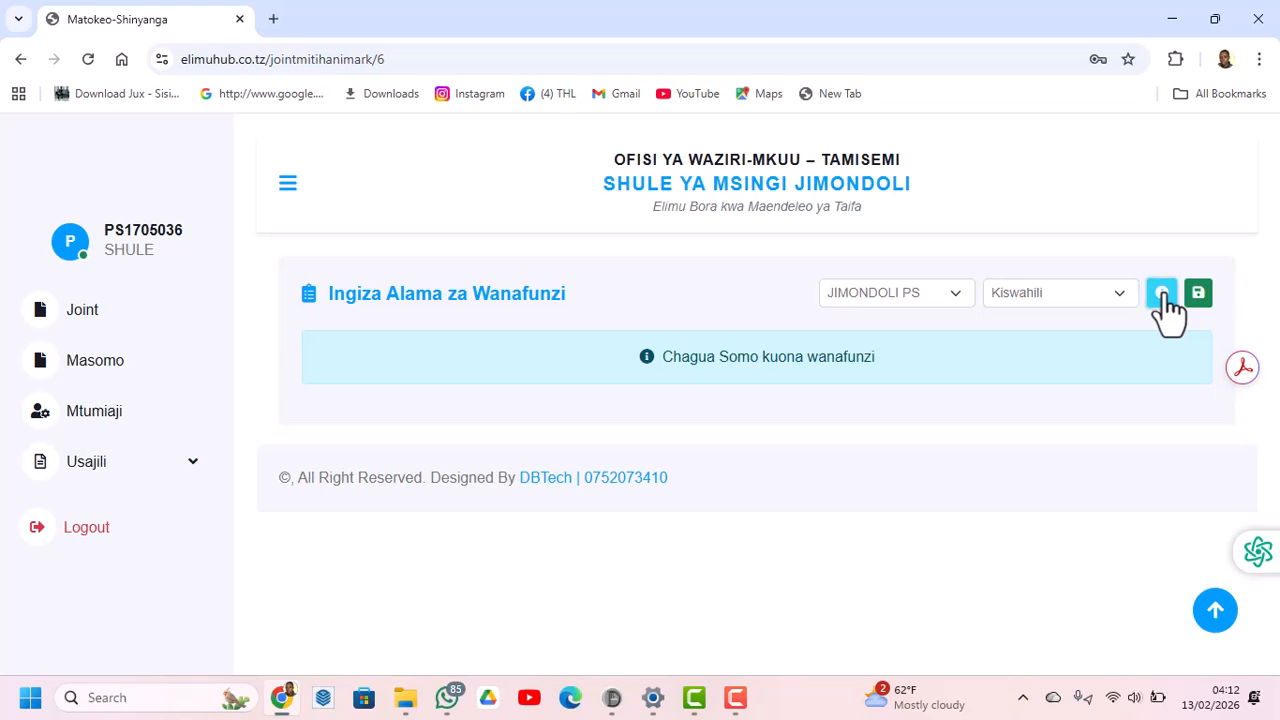
{"action": "left_click", "coordinate": [1162, 293]}
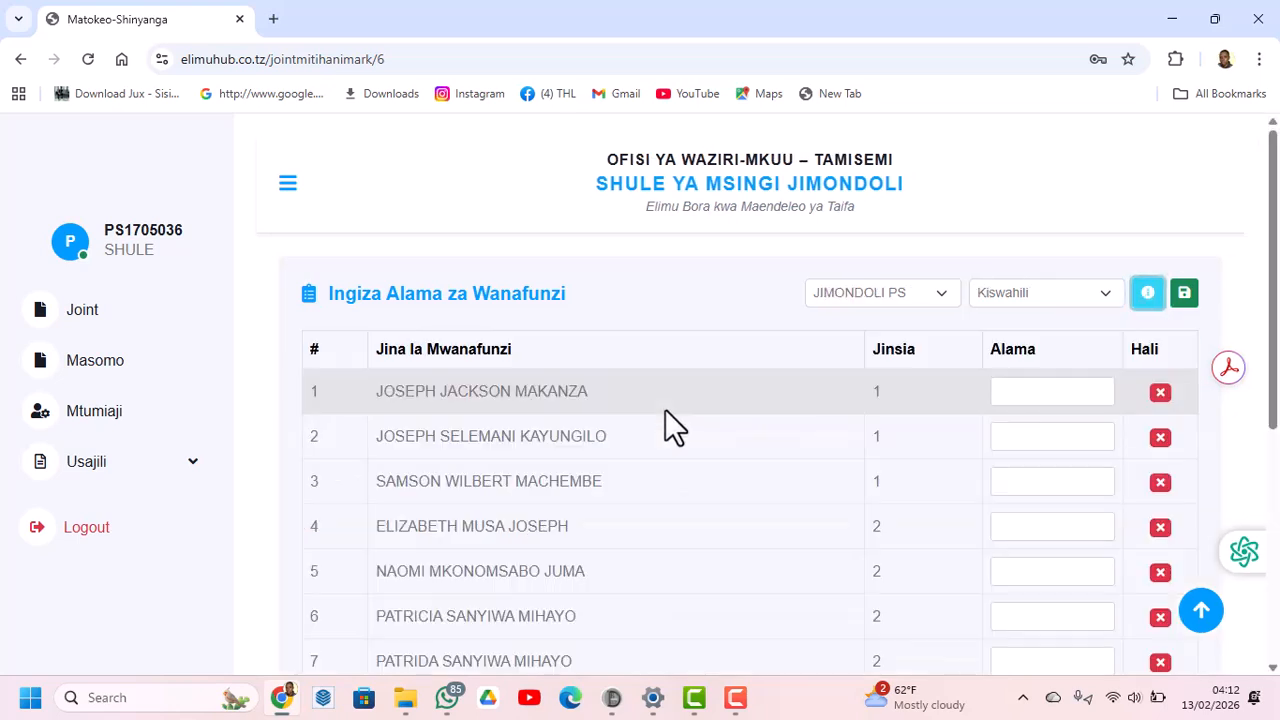
Step: Enter Kiswahili marks of 23, 3, 34 and 456 for students 1 to 4
{"action": "left_click", "coordinate": [1048, 391]}
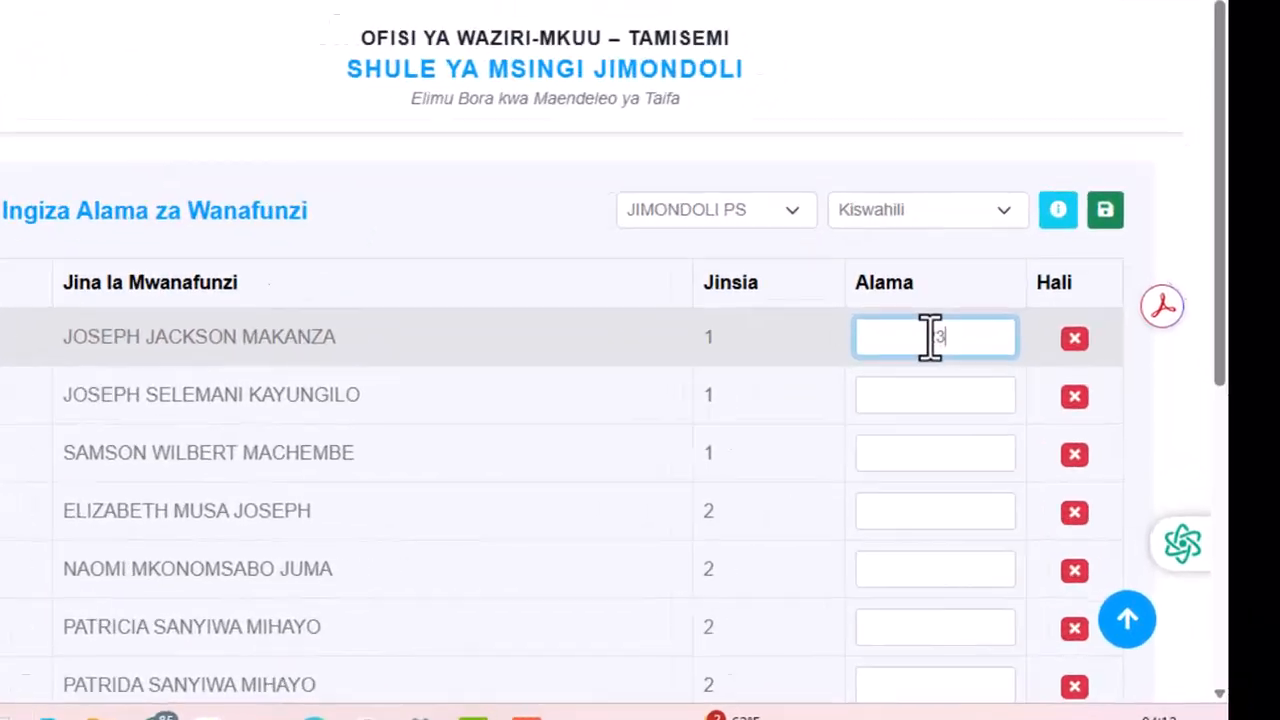
{"action": "type", "text": "3"}
{"action": "key", "text": "Tab"}
{"action": "key", "text": "Tab"}
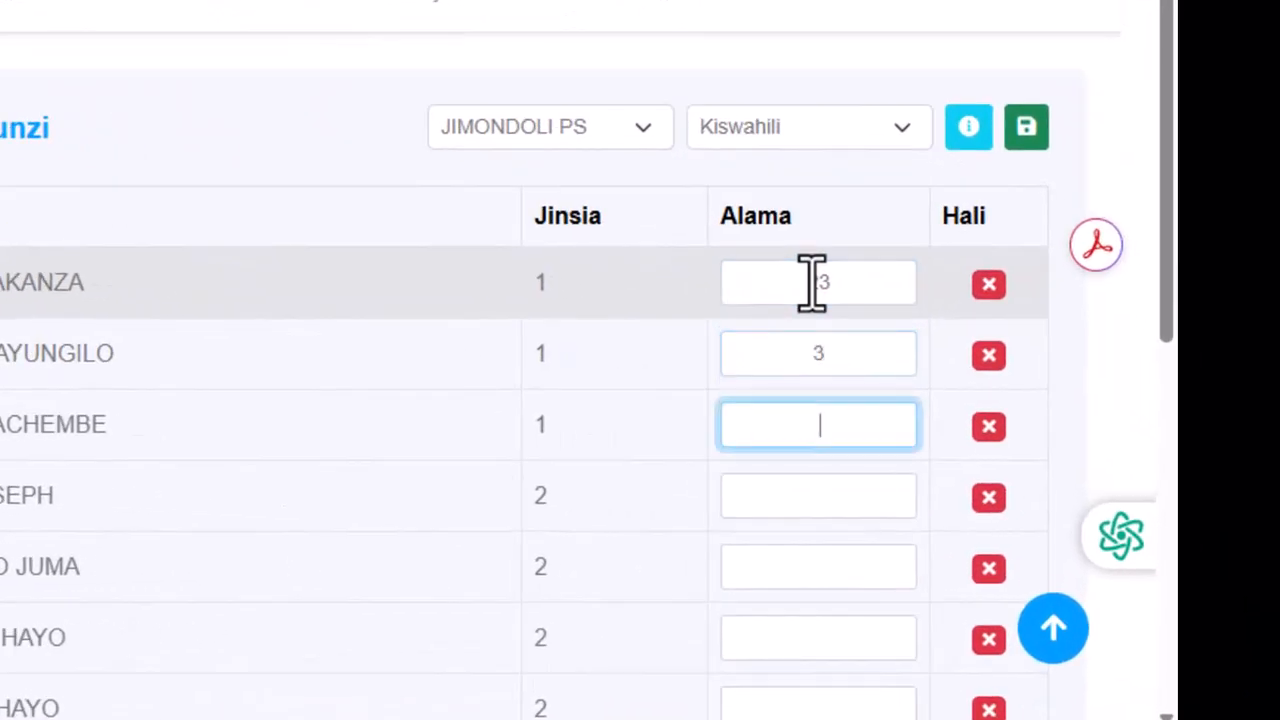
{"action": "type", "text": "34"}
{"action": "key", "text": "Tab"}
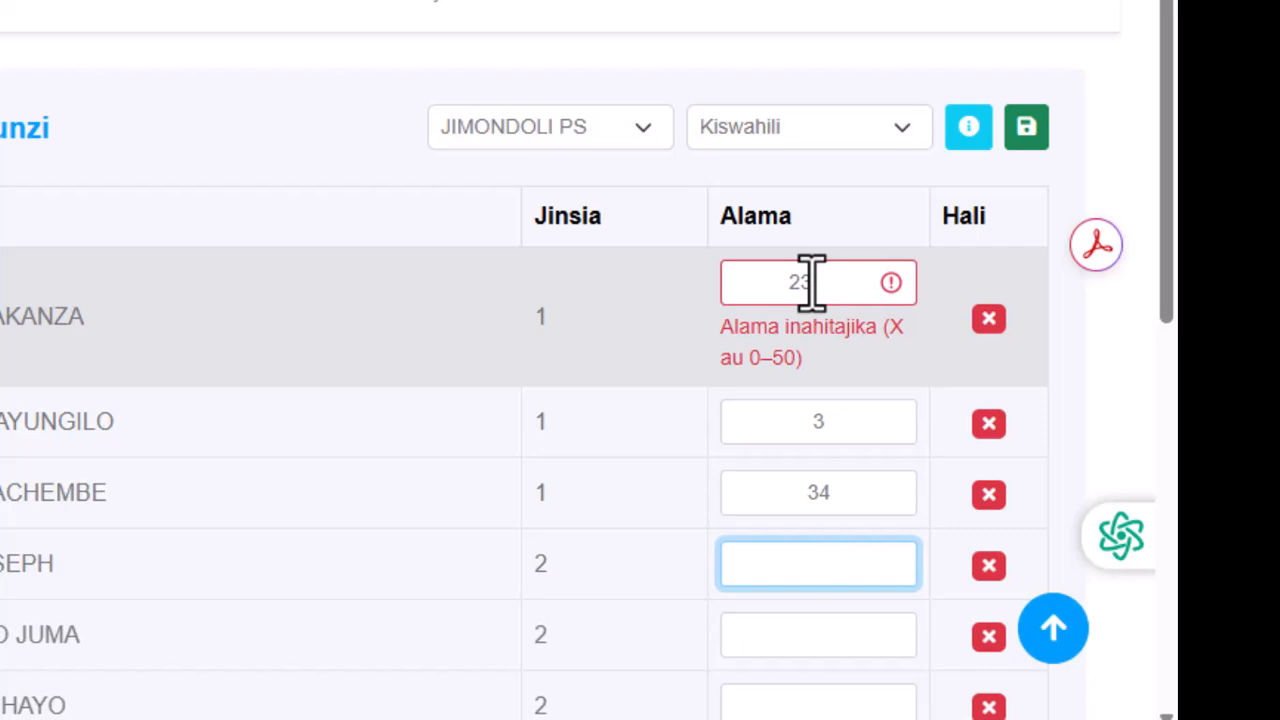
{"action": "type", "text": "456"}
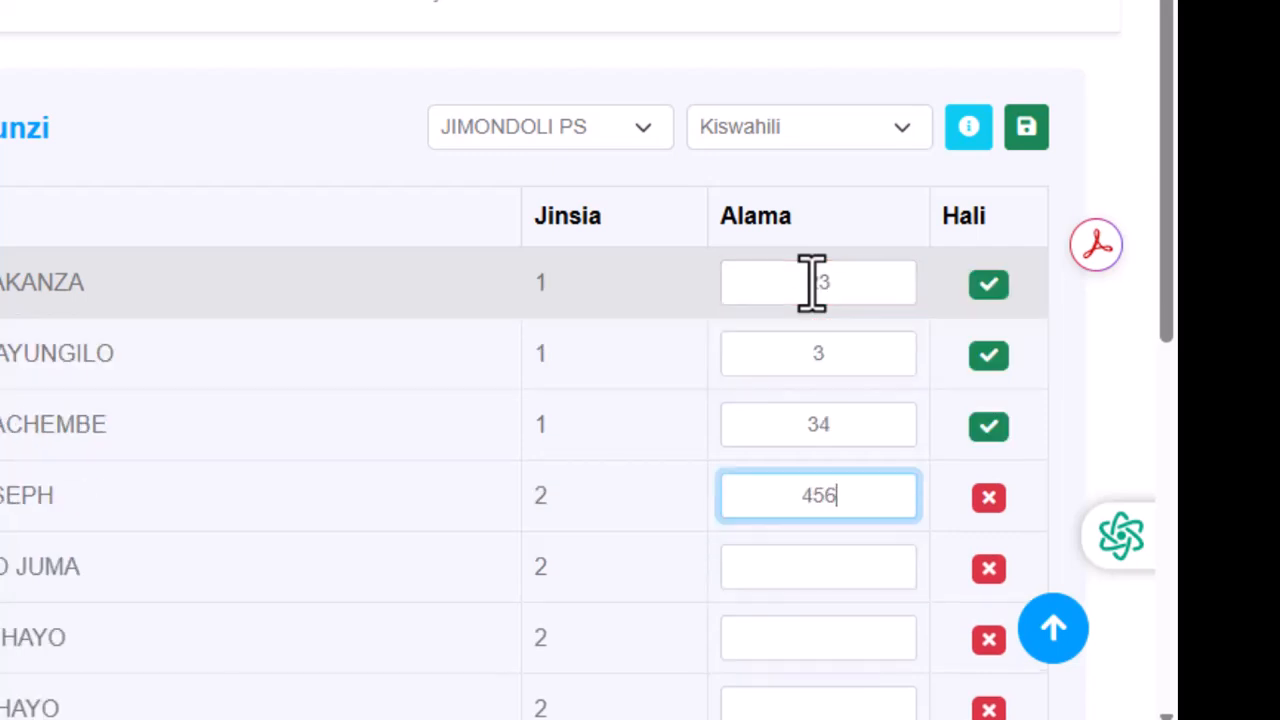
Step: Enter a Kiswahili mark of 23 for each of students 5 to 8
{"action": "key", "text": "Tab"}
{"action": "type", "text": "23"}
{"action": "key", "text": "Tab"}
{"action": "type", "text": "23"}
{"action": "key", "text": "Tab"}
{"action": "scroll", "coordinate": [820, 355], "scroll_direction": "down", "scroll_amount": 5}
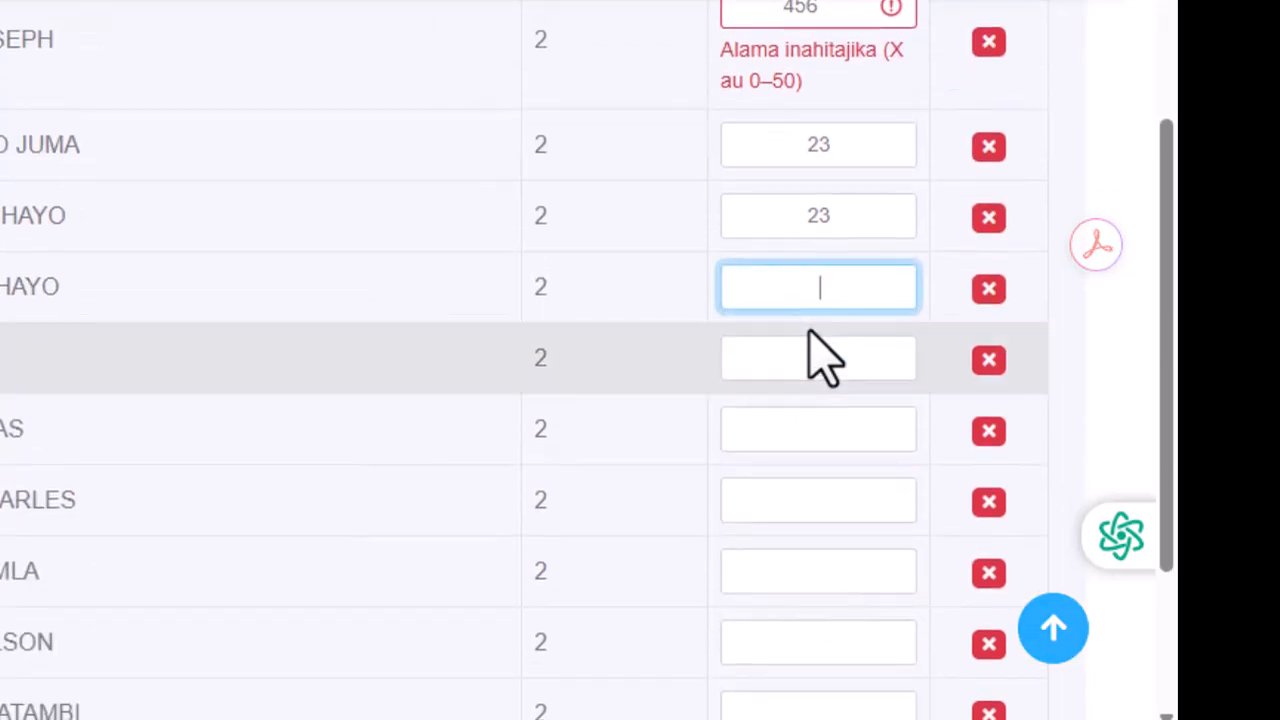
{"action": "type", "text": "23"}
{"action": "key", "text": "Tab"}
{"action": "type", "text": "23"}
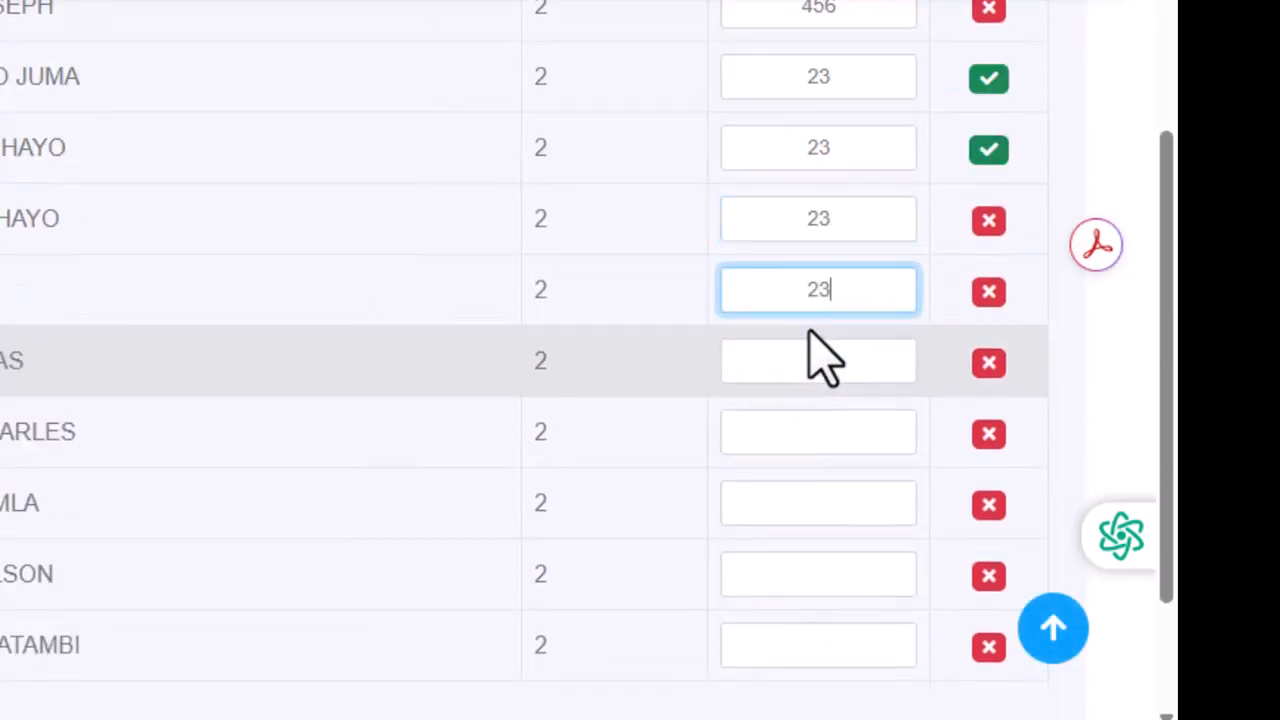
Step: Enter Kiswahili marks of 33, 3, 23, 32 and 23 for students 9 to 13
{"action": "key", "text": "Tab"}
{"action": "type", "text": "33"}
{"action": "key", "text": "Tab"}
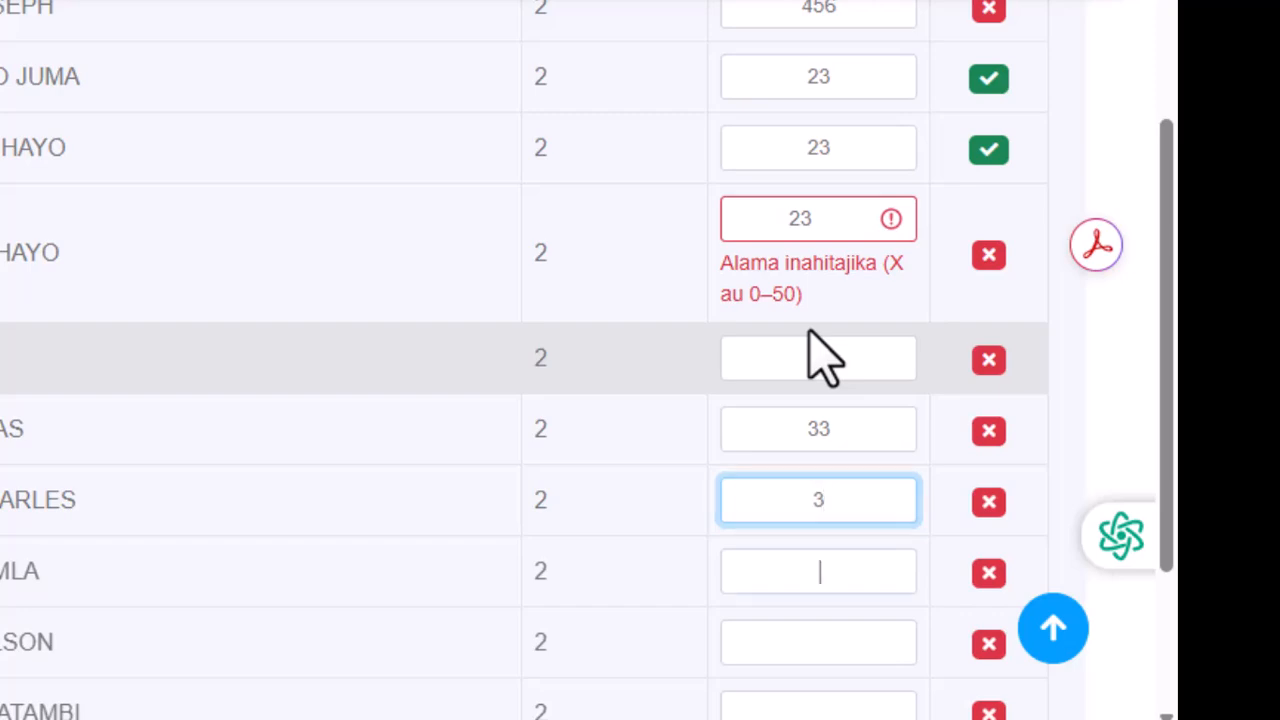
{"action": "type", "text": "23"}
{"action": "key", "text": "Tab"}
{"action": "type", "text": "32"}
{"action": "key", "text": "Tab"}
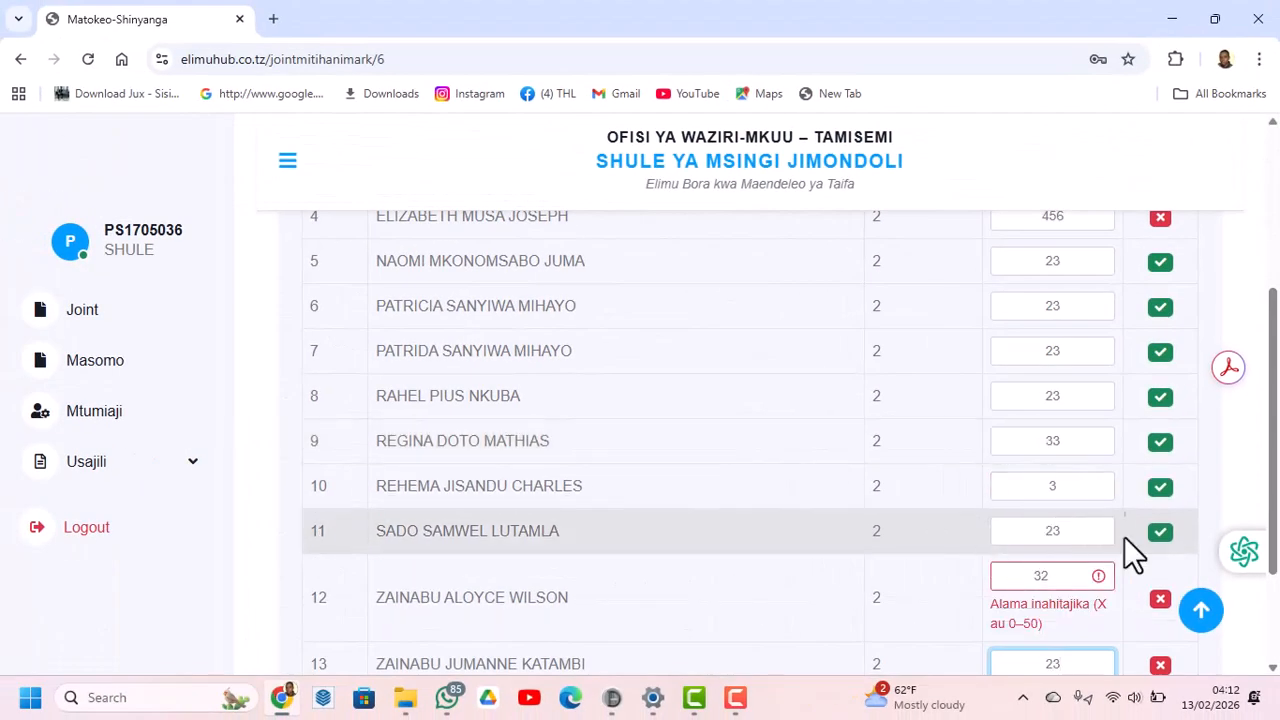
{"action": "scroll", "coordinate": [1160, 613], "scroll_direction": "down", "scroll_amount": 2}
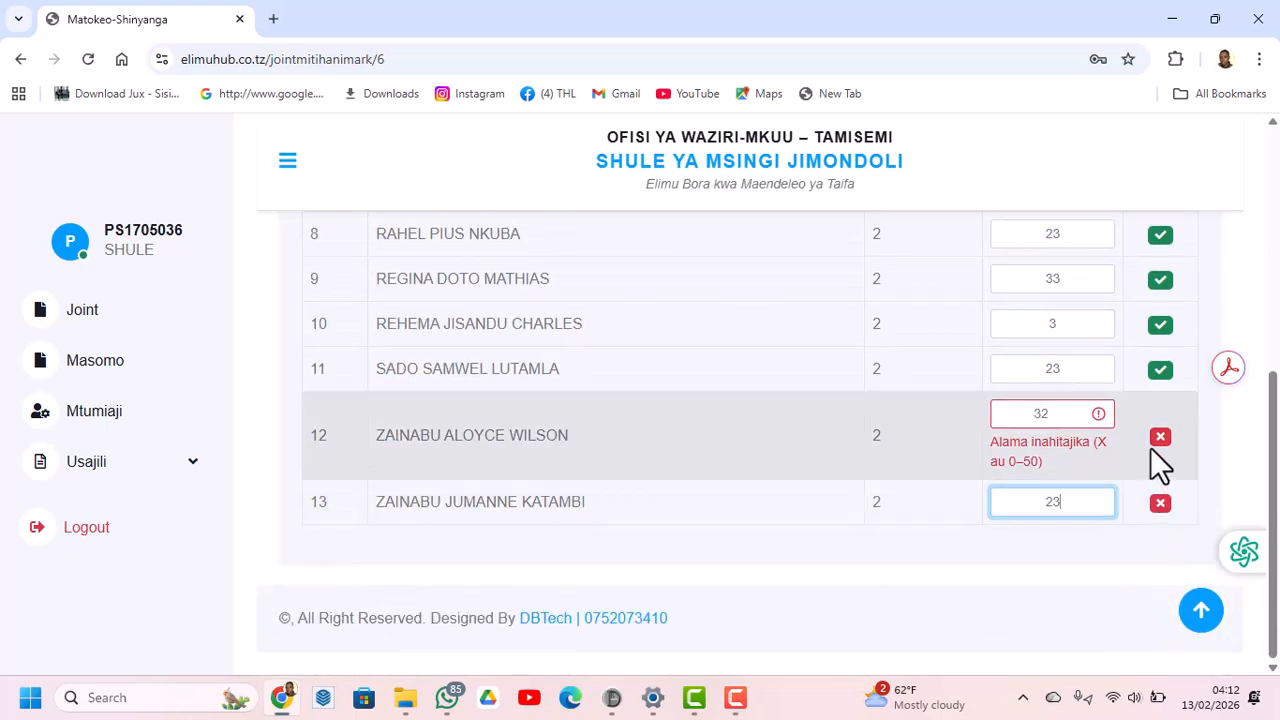
{"action": "left_click", "coordinate": [1046, 366]}
Step: Correct the fourth student's Kiswahili mark to 45 and save all the marks
{"action": "scroll", "coordinate": [1046, 366], "scroll_direction": "up", "scroll_amount": 3}
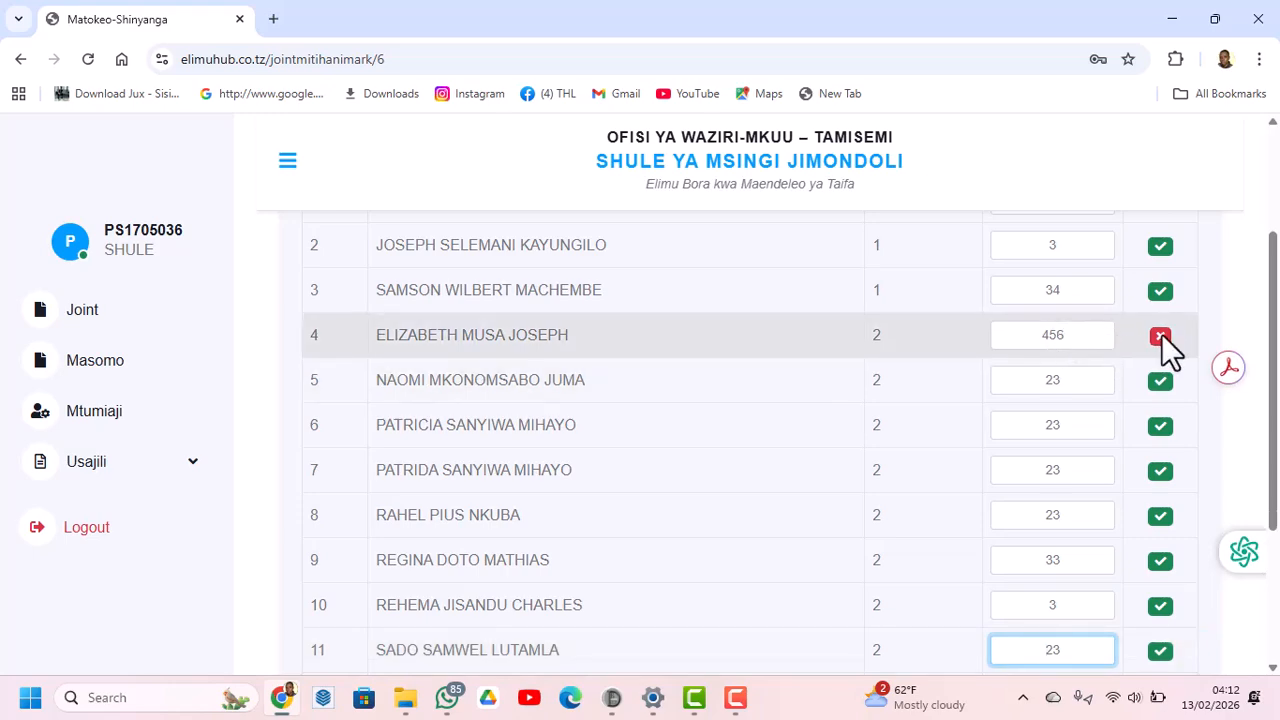
{"action": "scroll", "coordinate": [1158, 380], "scroll_direction": "down", "scroll_amount": 3}
{"action": "scroll", "coordinate": [1120, 390], "scroll_direction": "up", "scroll_amount": 3}
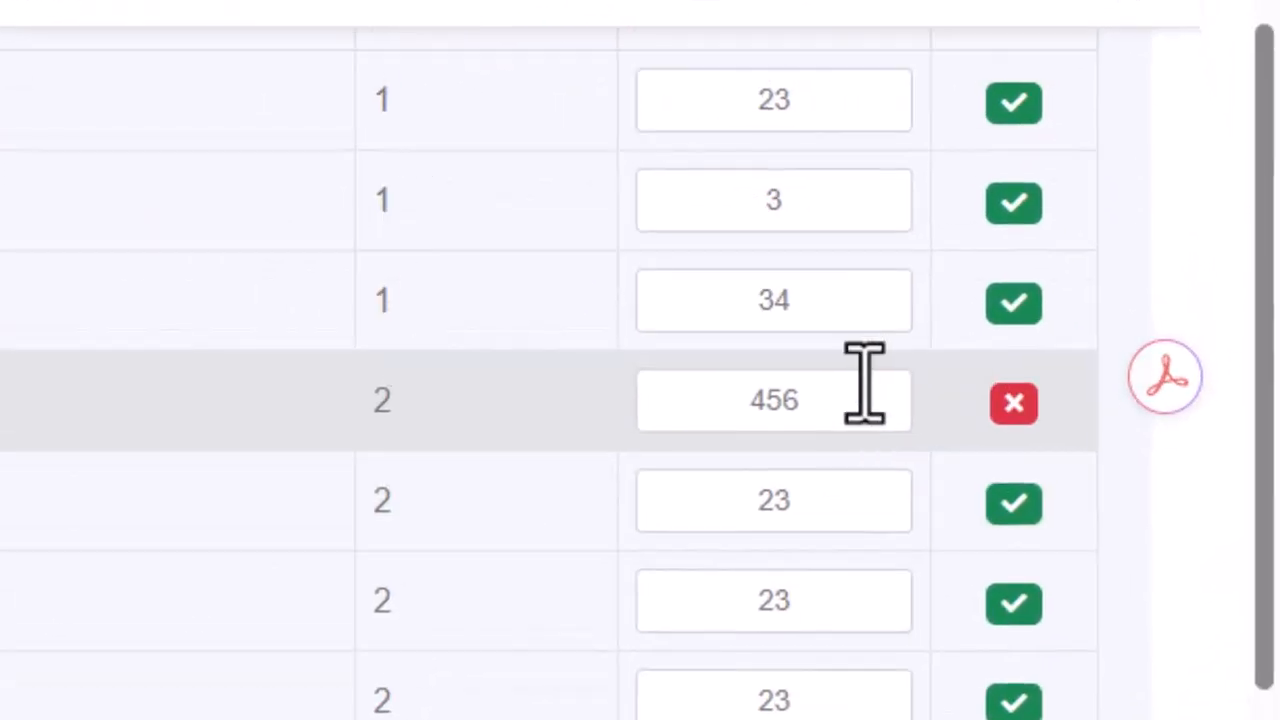
{"action": "left_click", "coordinate": [843, 400]}
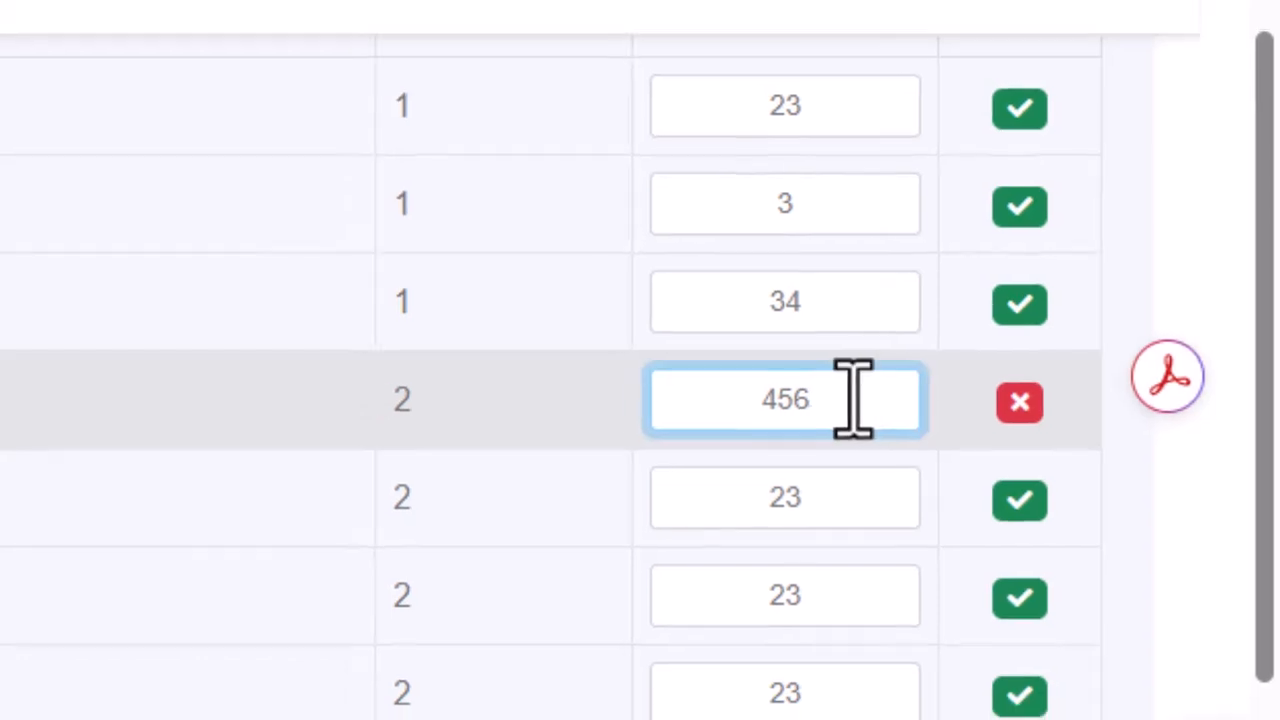
{"action": "key", "text": "BackSpace"}
{"action": "left_click", "coordinate": [890, 314]}
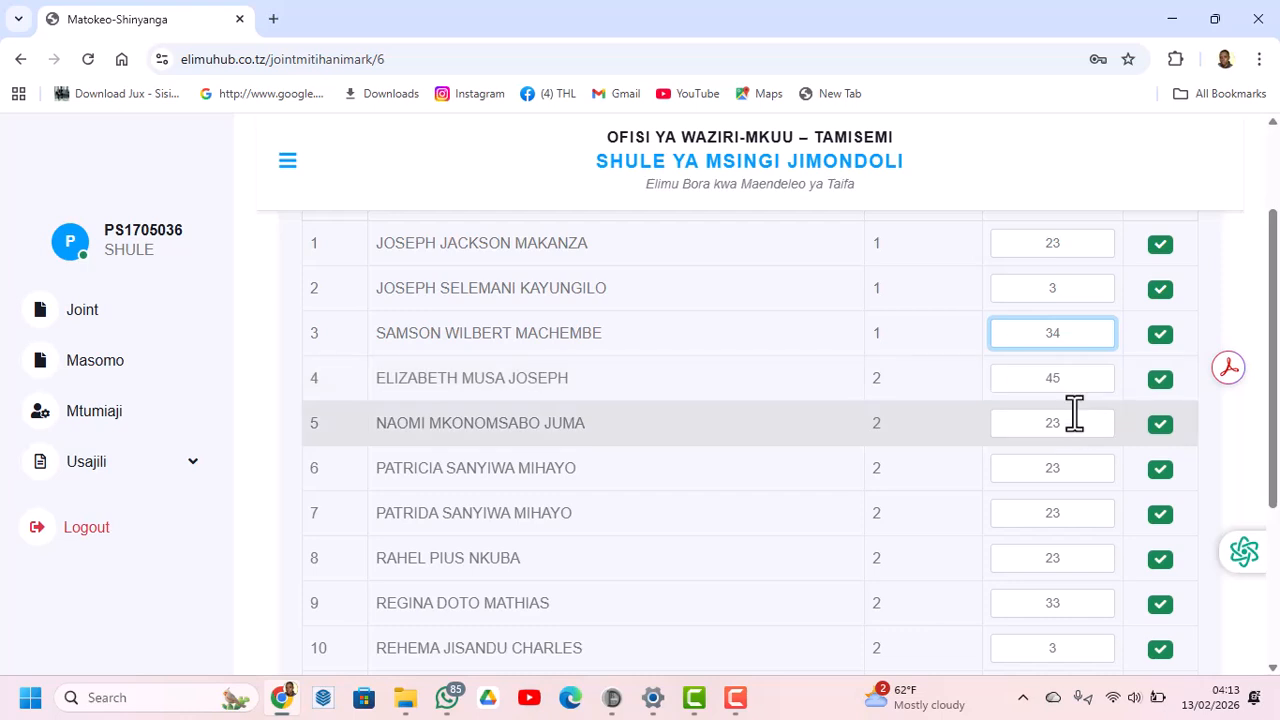
{"action": "scroll", "coordinate": [1074, 414], "scroll_direction": "up", "scroll_amount": 2}
{"action": "scroll", "coordinate": [1074, 412], "scroll_direction": "up", "scroll_amount": 1}
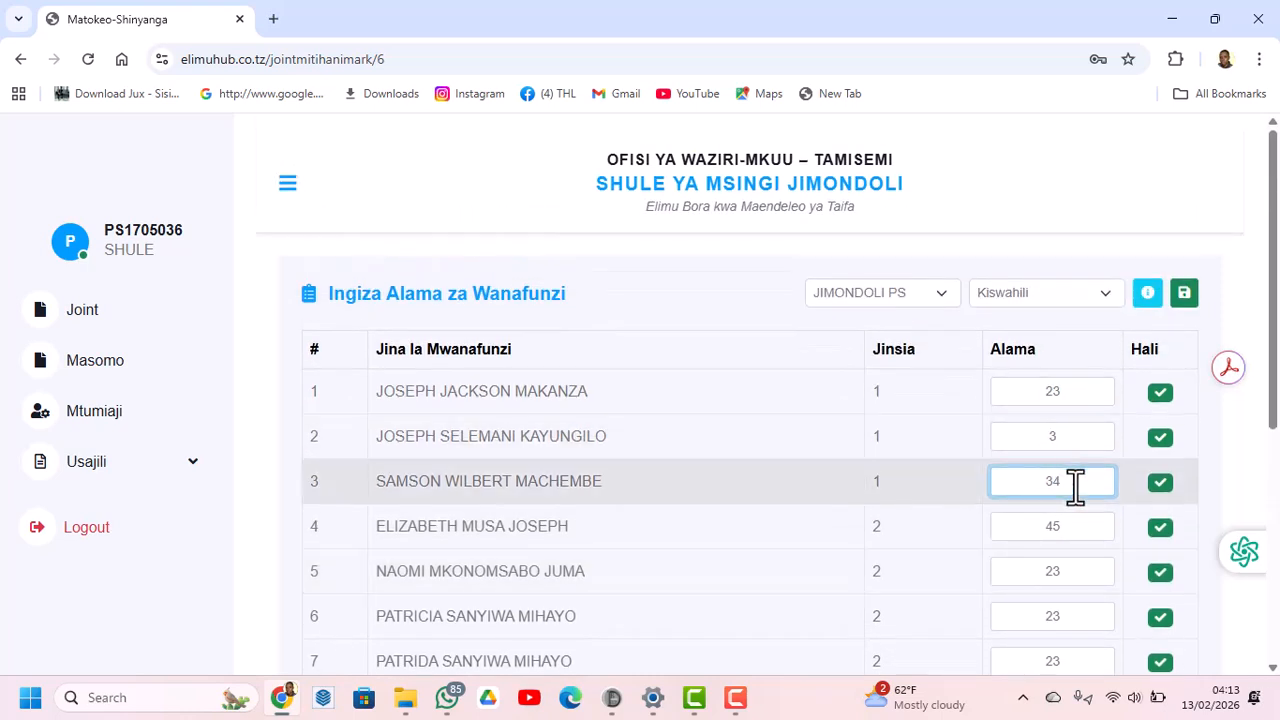
{"action": "left_click", "coordinate": [1184, 293]}
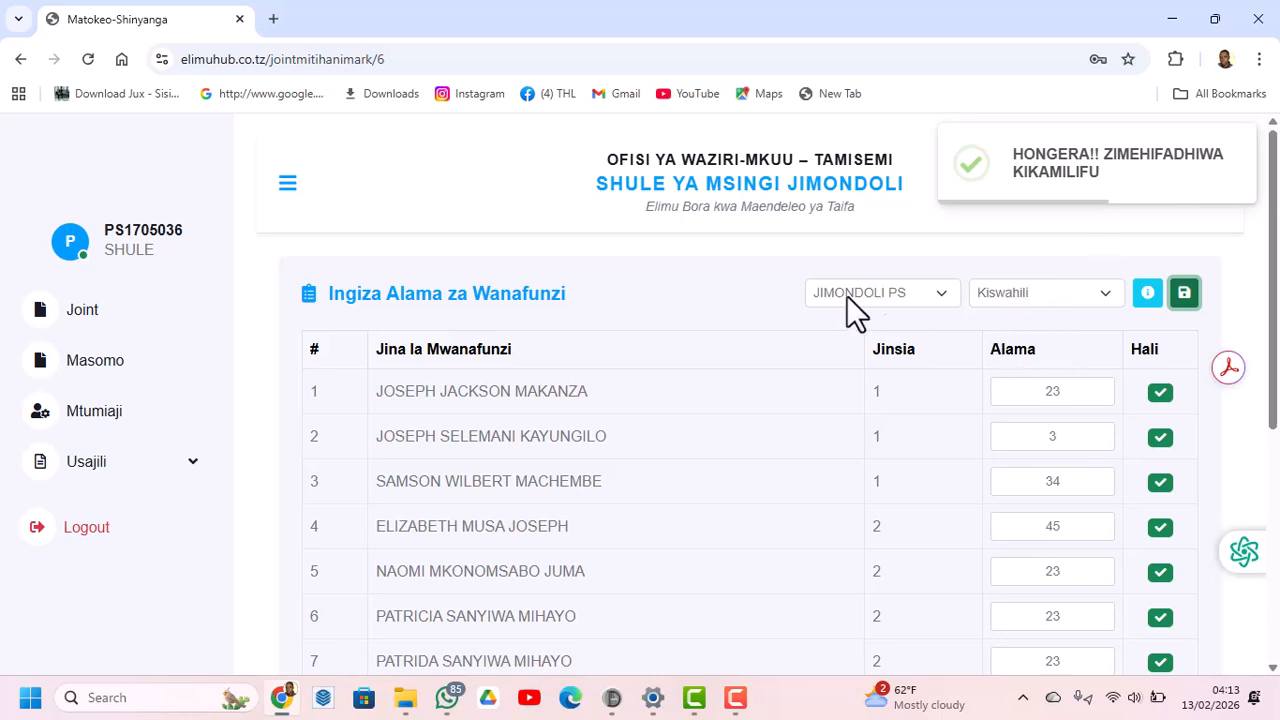
Step: Load the English mark sheet for JIMONDOLI PS and look through its student list
{"action": "left_click", "coordinate": [1013, 294]}
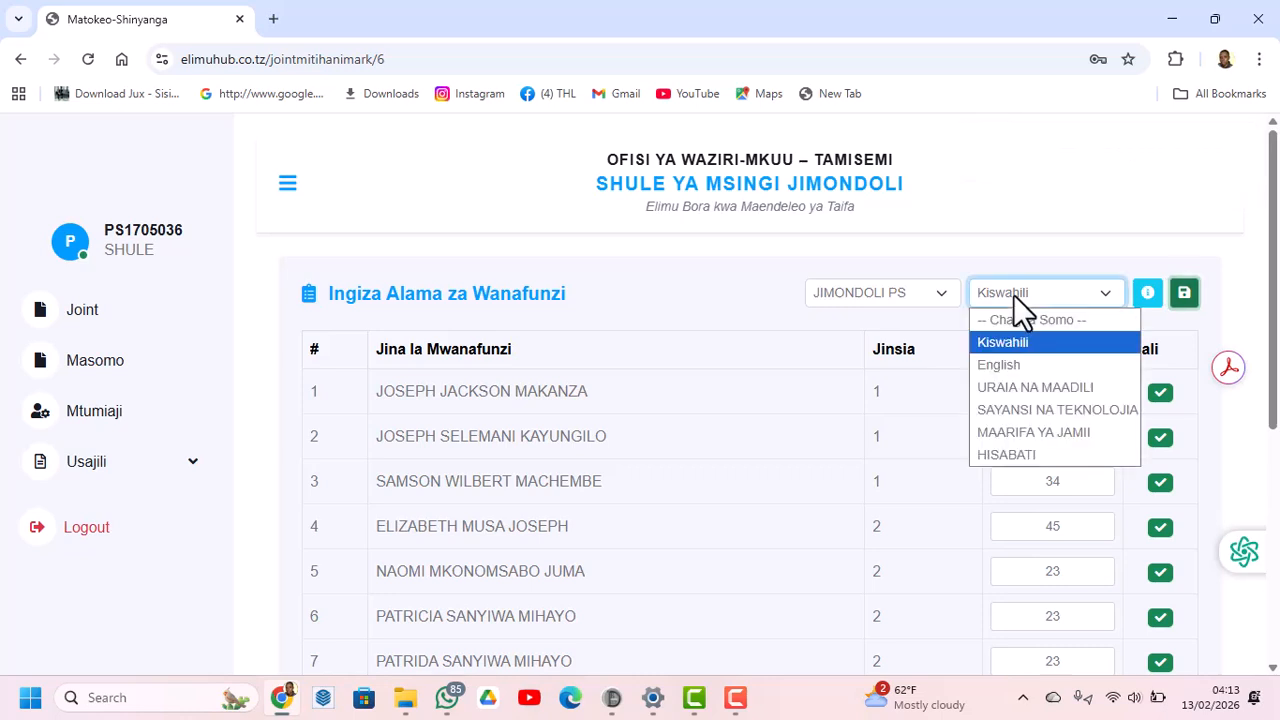
{"action": "left_click", "coordinate": [1018, 363]}
{"action": "left_click", "coordinate": [1148, 293]}
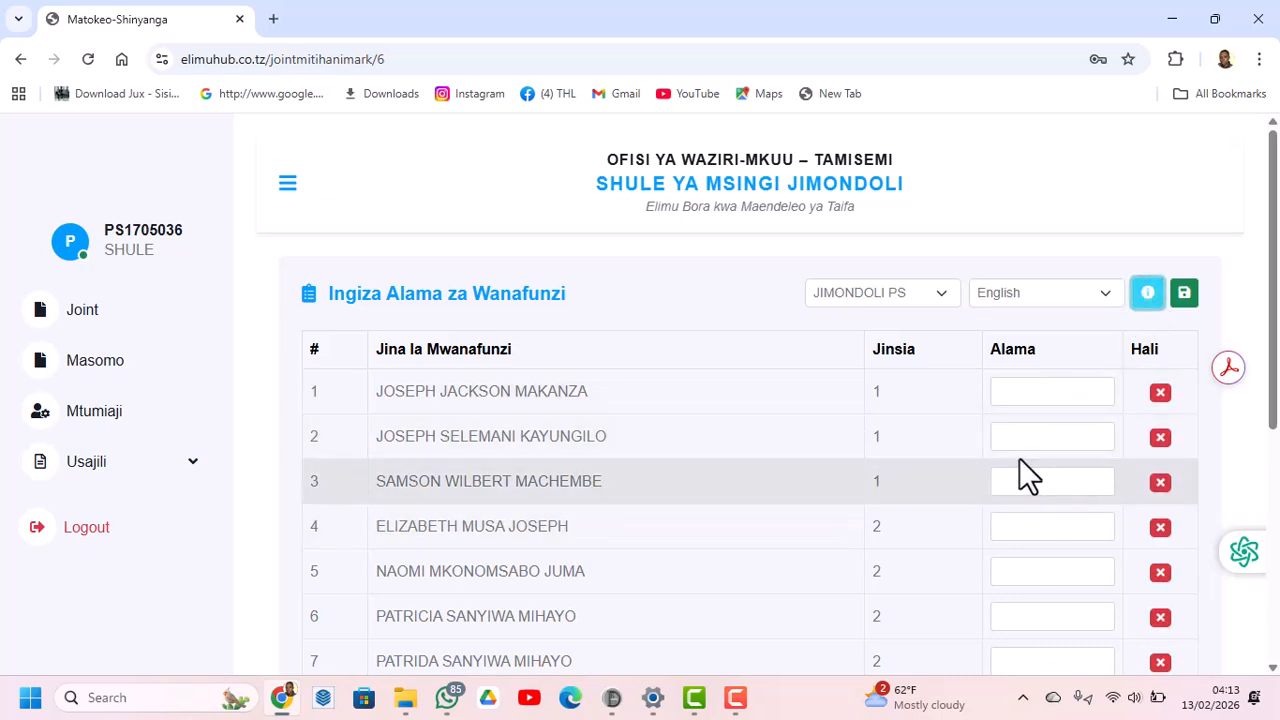
{"action": "scroll", "coordinate": [1060, 480], "scroll_direction": "down", "scroll_amount": 5}
{"action": "scroll", "coordinate": [1060, 471], "scroll_direction": "up", "scroll_amount": 4}
Step: Display the English mark sheet for the ISELAMAGAZI PS students
{"action": "left_click", "coordinate": [906, 242]}
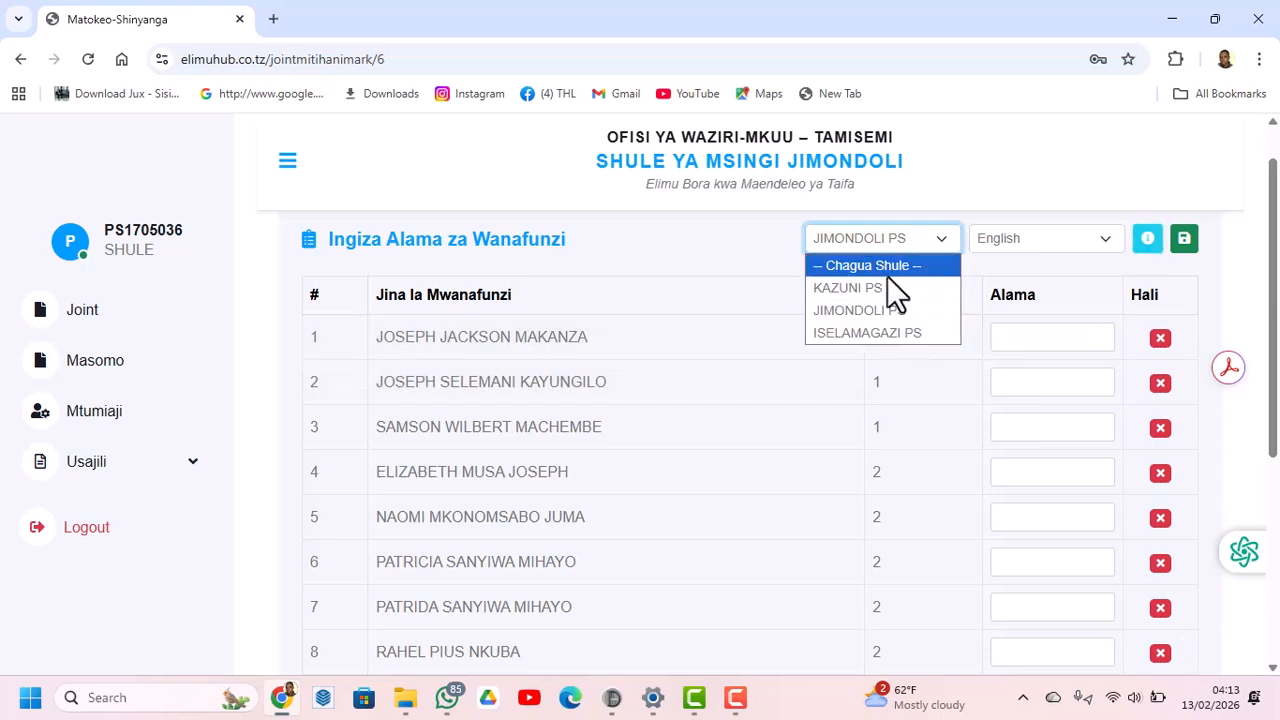
{"action": "left_click", "coordinate": [870, 332]}
{"action": "left_click", "coordinate": [1147, 238]}
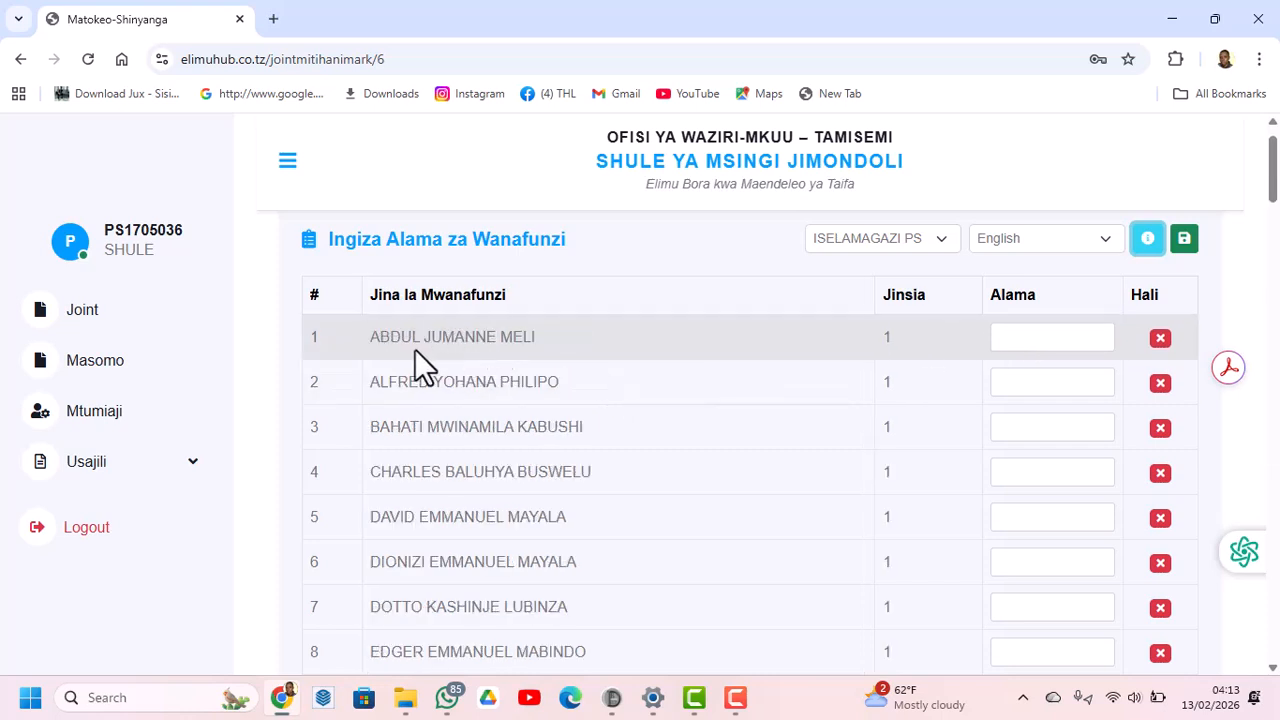
Step: Look through the full ISELAMAGAZI PS student list on the English mark sheet
{"action": "scroll", "coordinate": [982, 435], "scroll_direction": "down", "scroll_amount": 5}
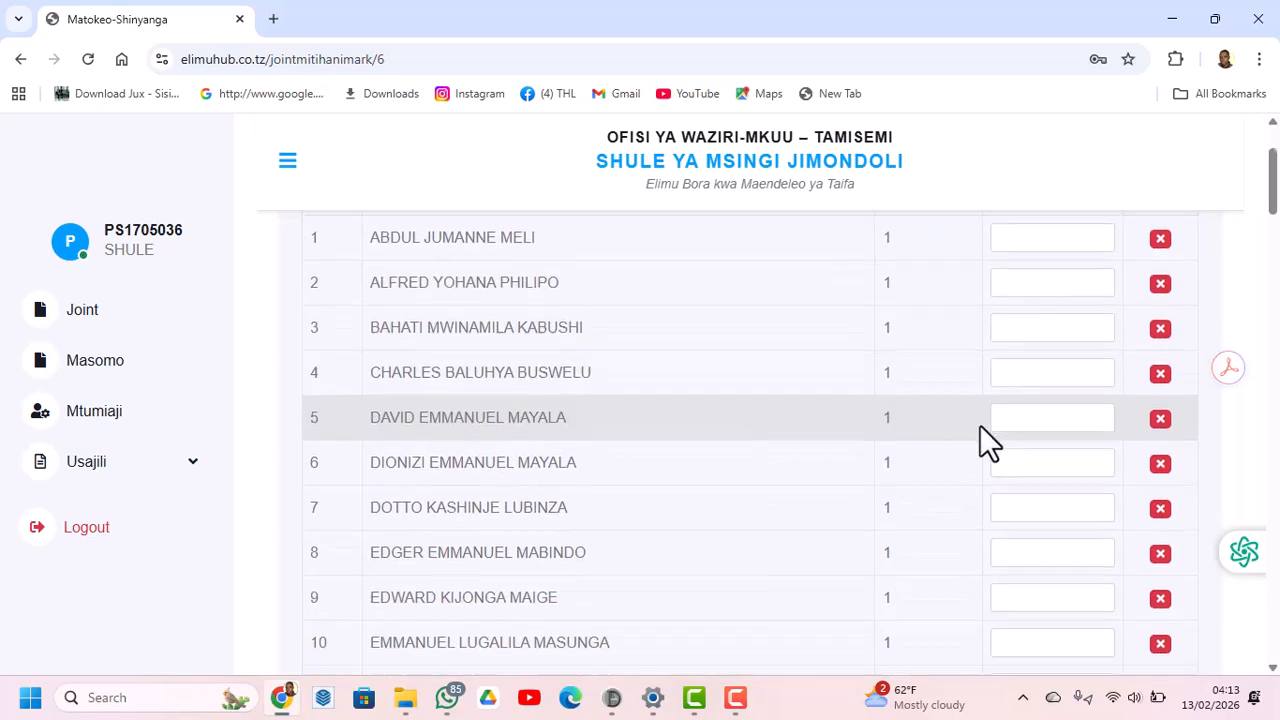
{"action": "scroll", "coordinate": [980, 432], "scroll_direction": "down", "scroll_amount": 18}
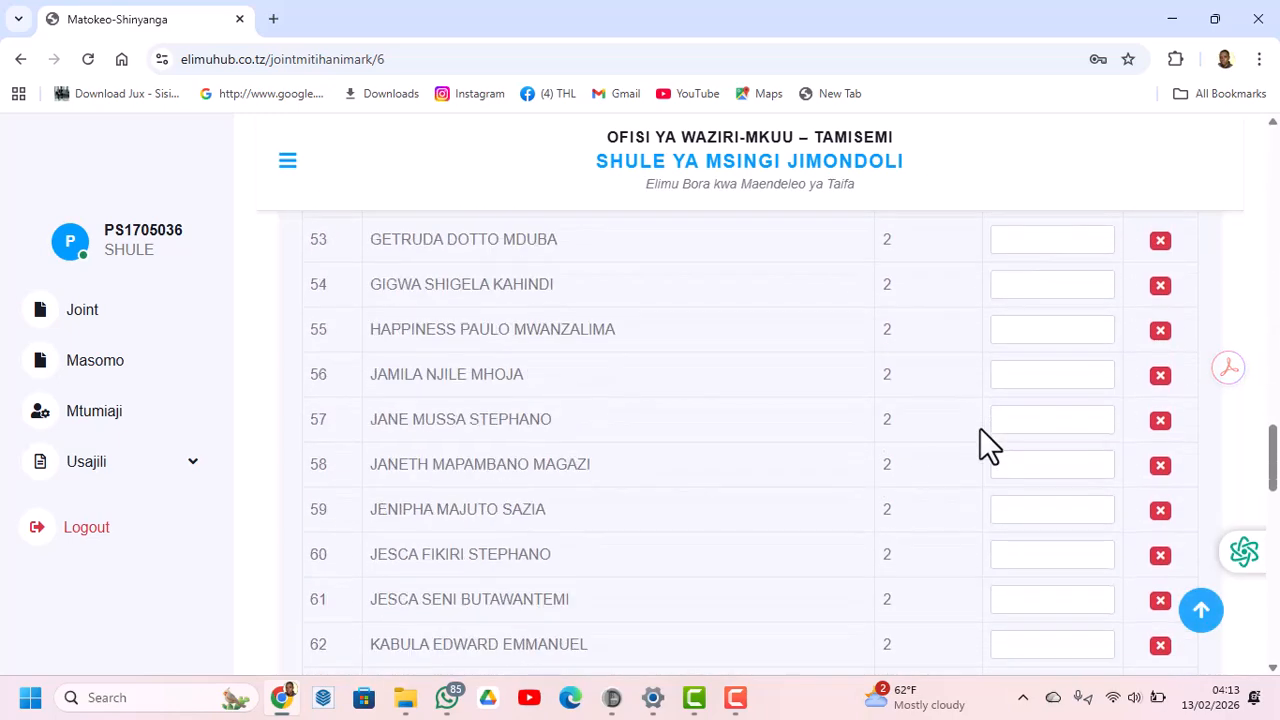
{"action": "scroll", "coordinate": [984, 440], "scroll_direction": "down", "scroll_amount": 14}
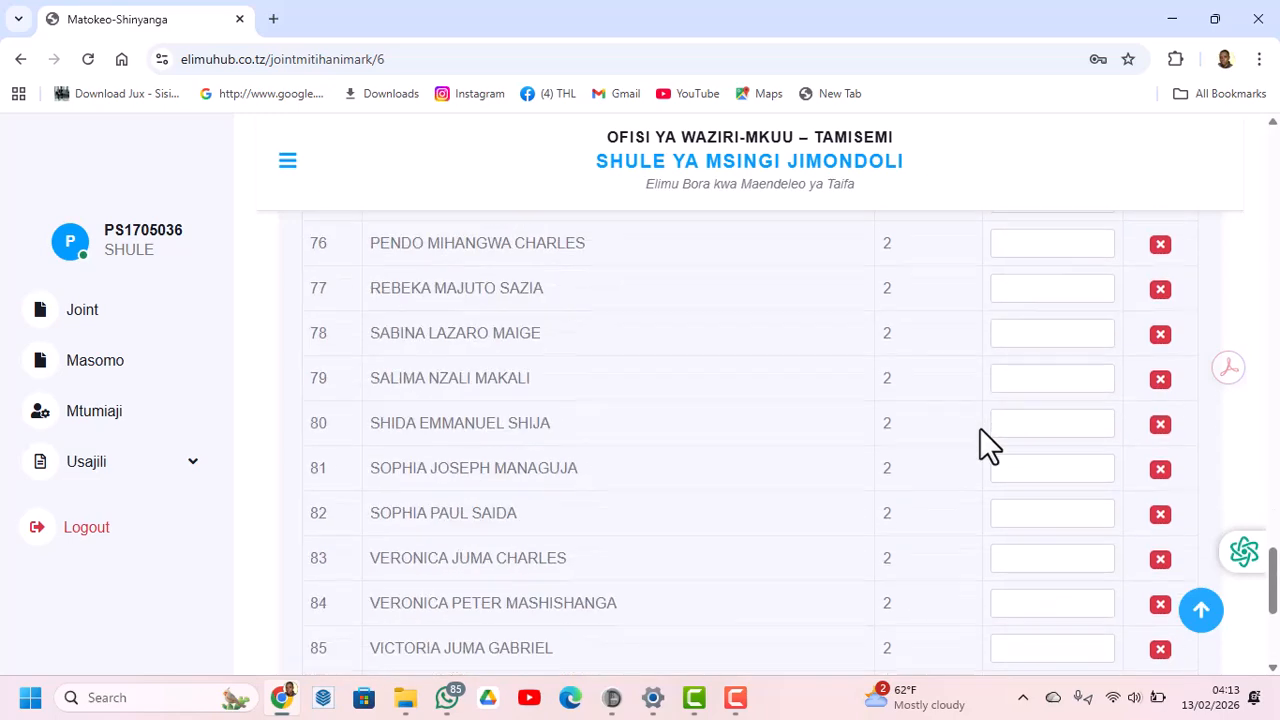
{"action": "scroll", "coordinate": [988, 447], "scroll_direction": "up", "scroll_amount": 20}
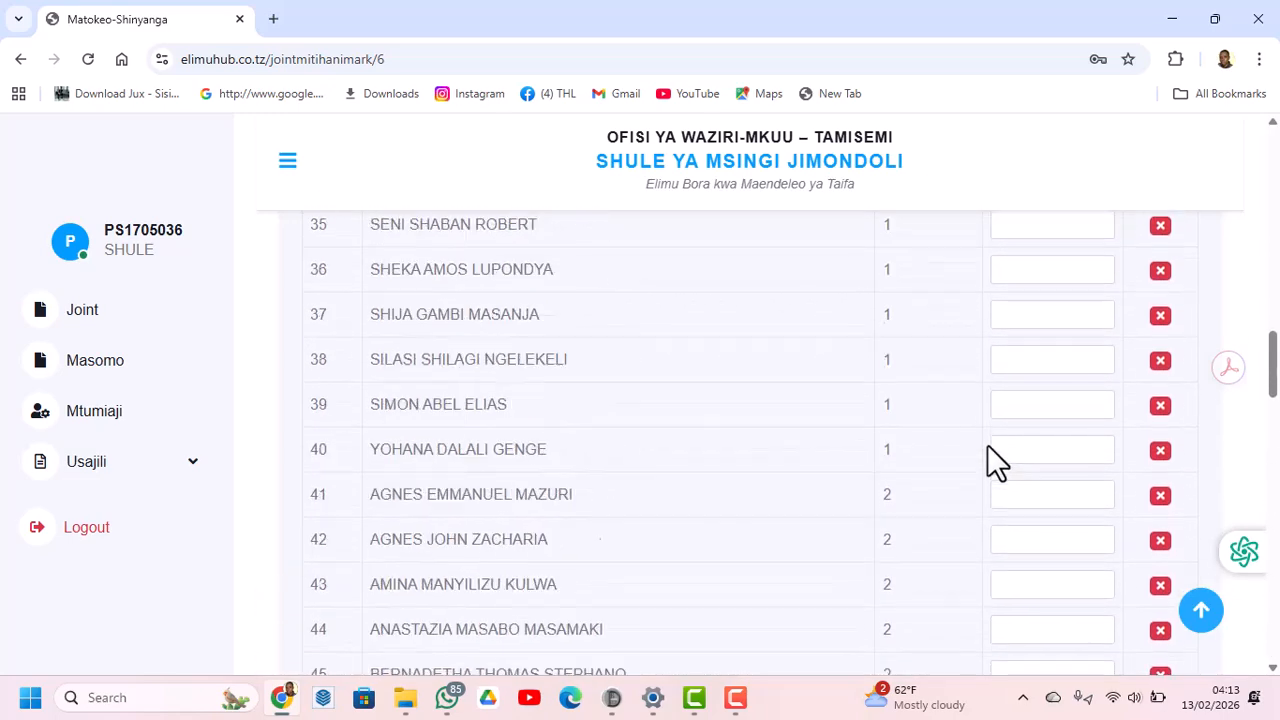
{"action": "scroll", "coordinate": [988, 447], "scroll_direction": "up", "scroll_amount": 10}
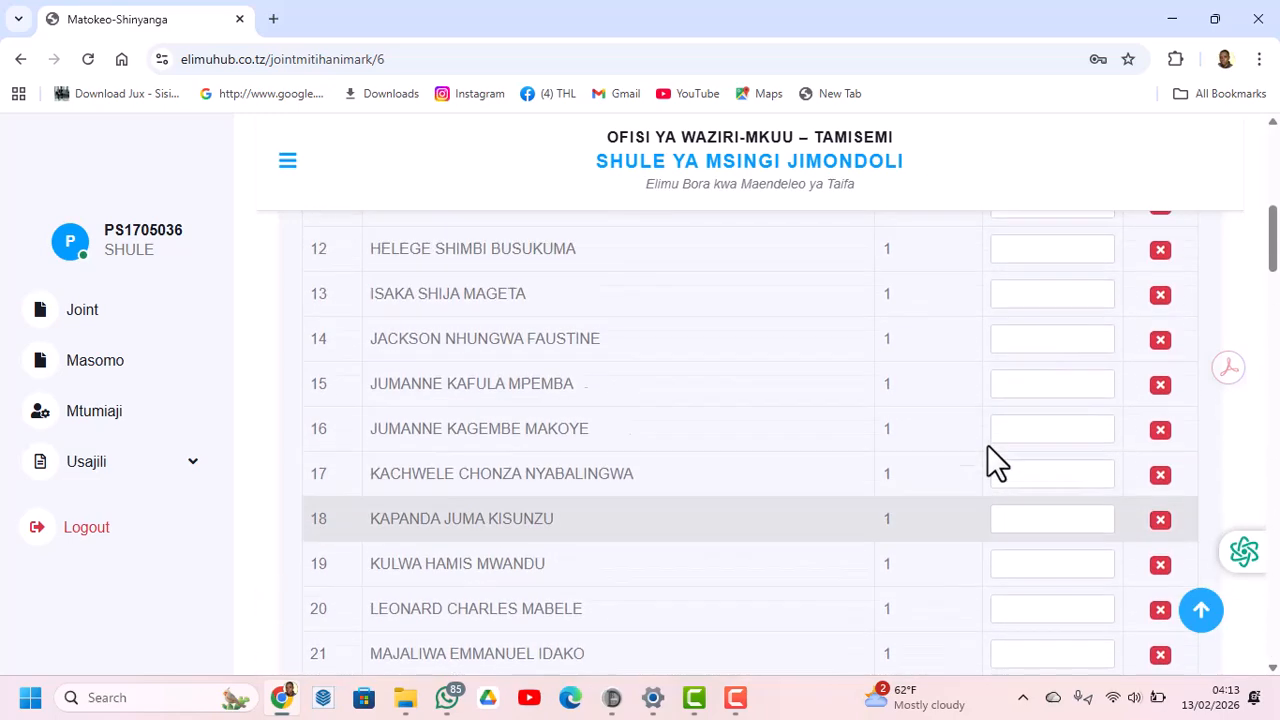
{"action": "scroll", "coordinate": [988, 447], "scroll_direction": "up", "scroll_amount": 3}
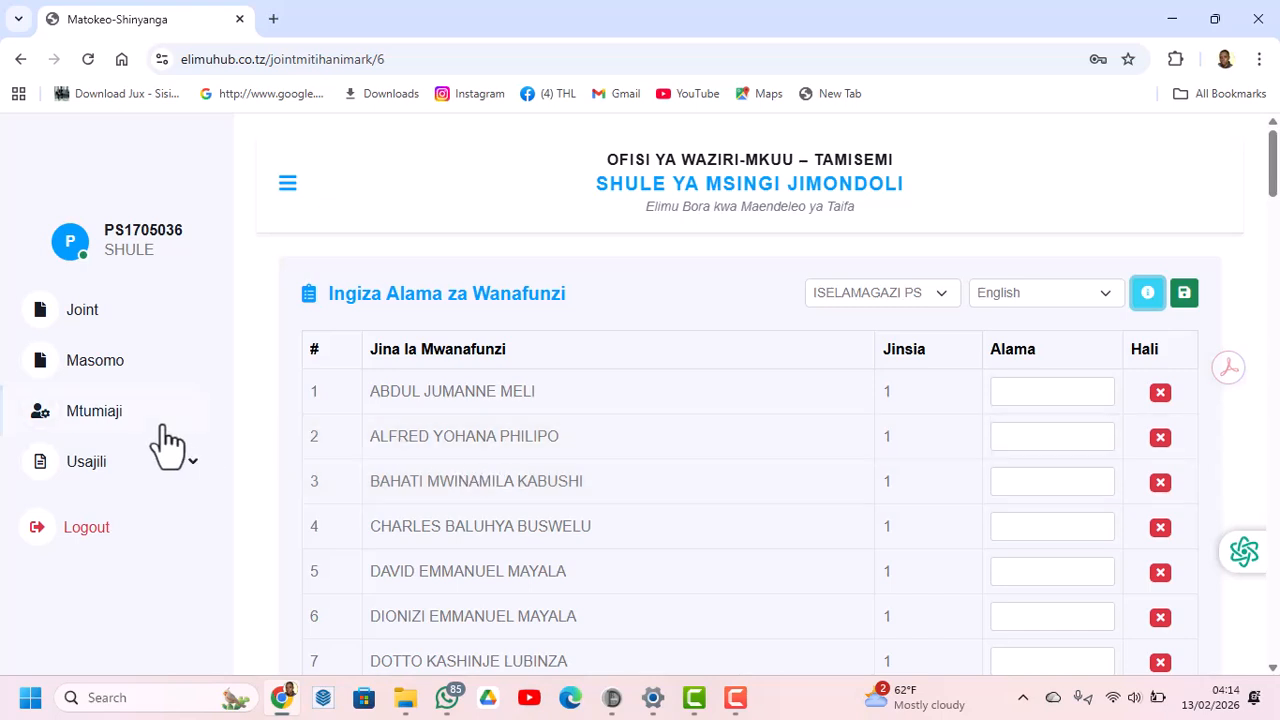
Step: Look over the school's list of subjects (Masomo) and the available registration (Usajili) options
{"action": "left_click", "coordinate": [105, 378]}
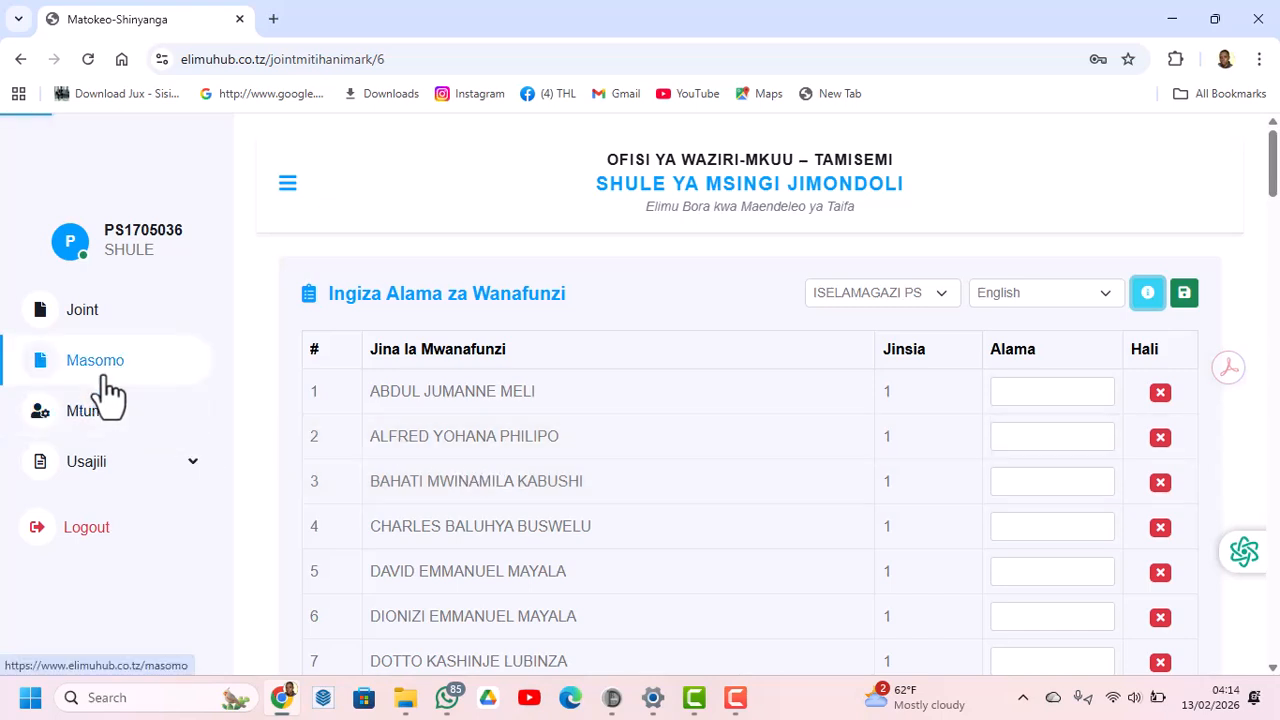
{"action": "scroll", "coordinate": [667, 505], "scroll_direction": "down", "scroll_amount": 2}
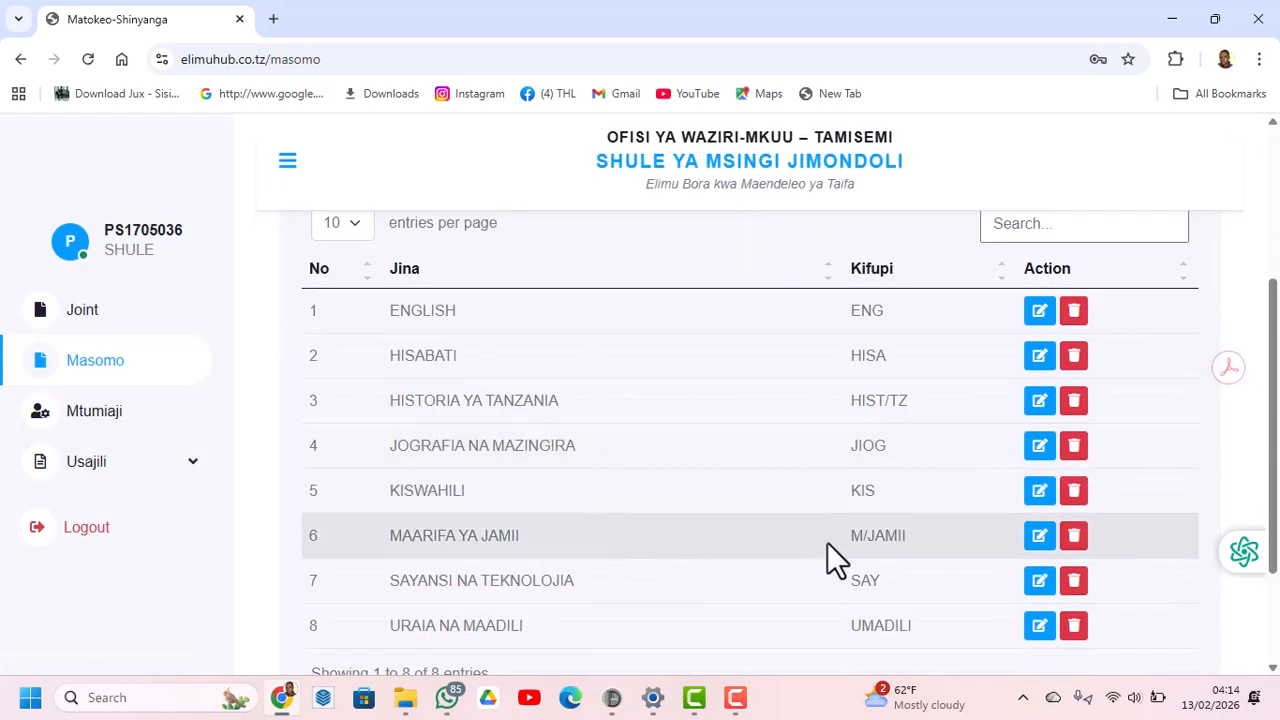
{"action": "left_click", "coordinate": [147, 463]}
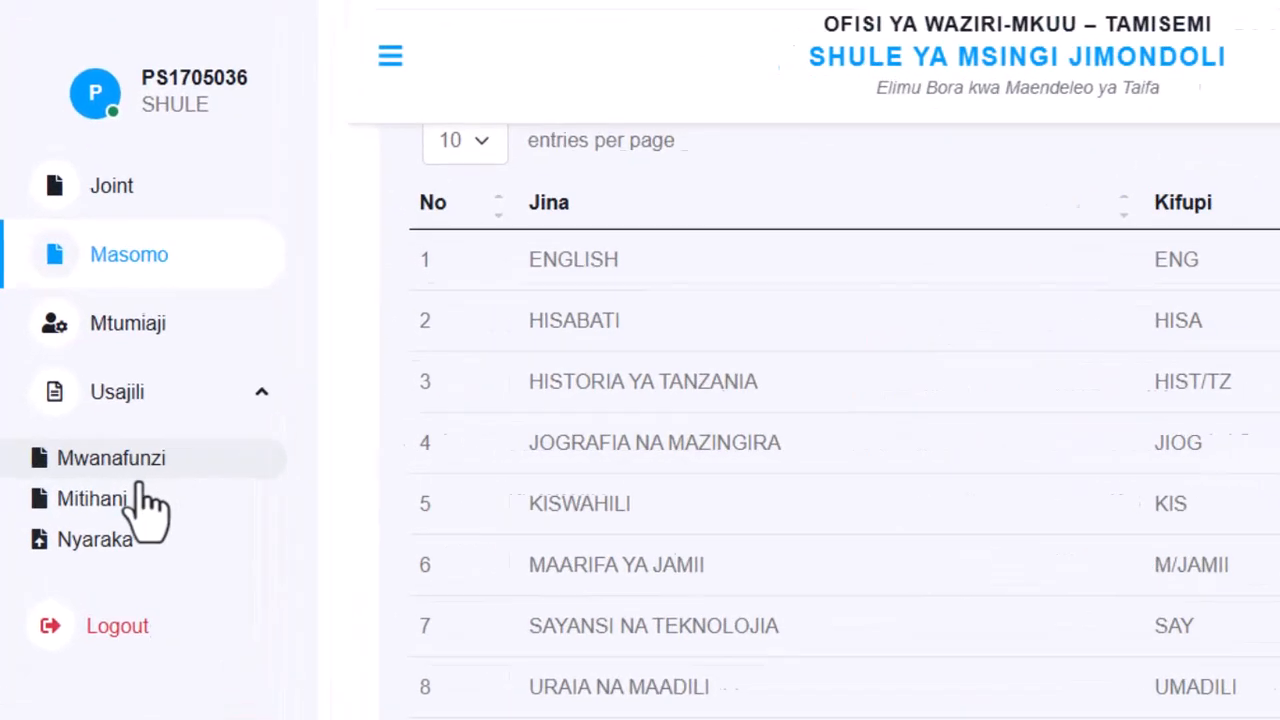
{"action": "left_click", "coordinate": [115, 391]}
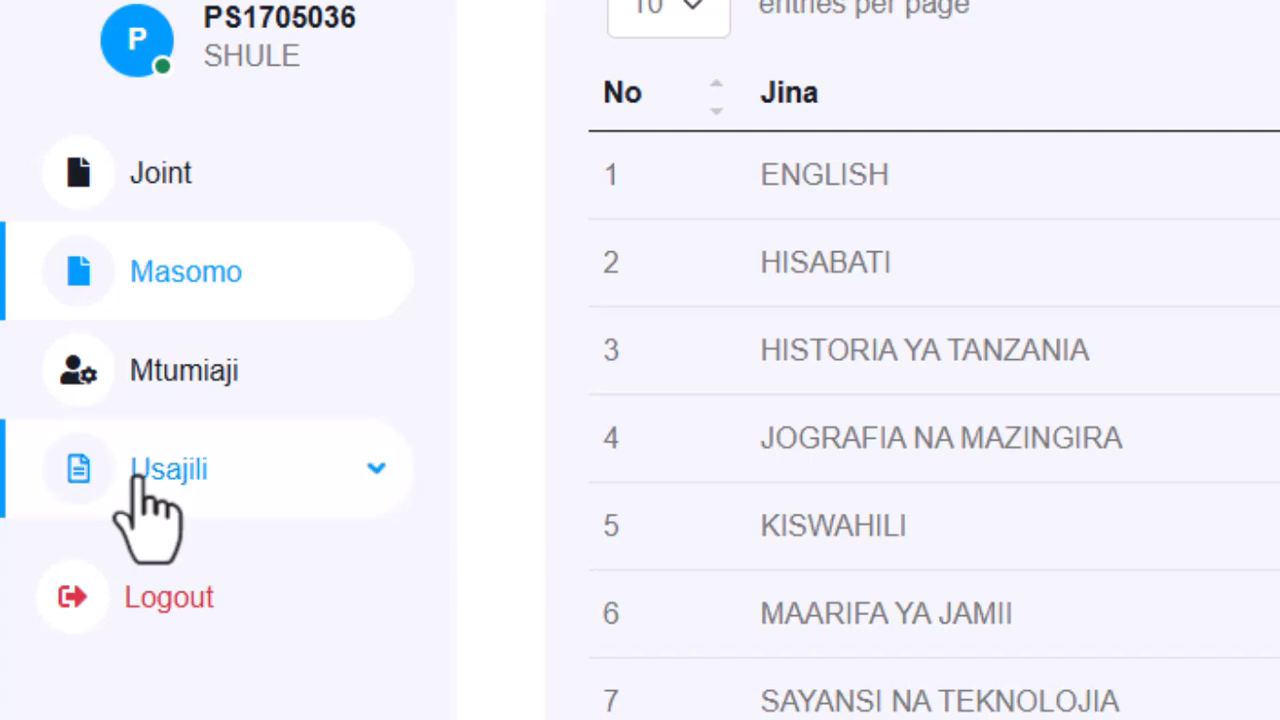
Step: Open the school's student registration page (Mwanafunzi) and look through the class totals and student list
{"action": "left_click", "coordinate": [137, 478]}
{"action": "left_click", "coordinate": [123, 462]}
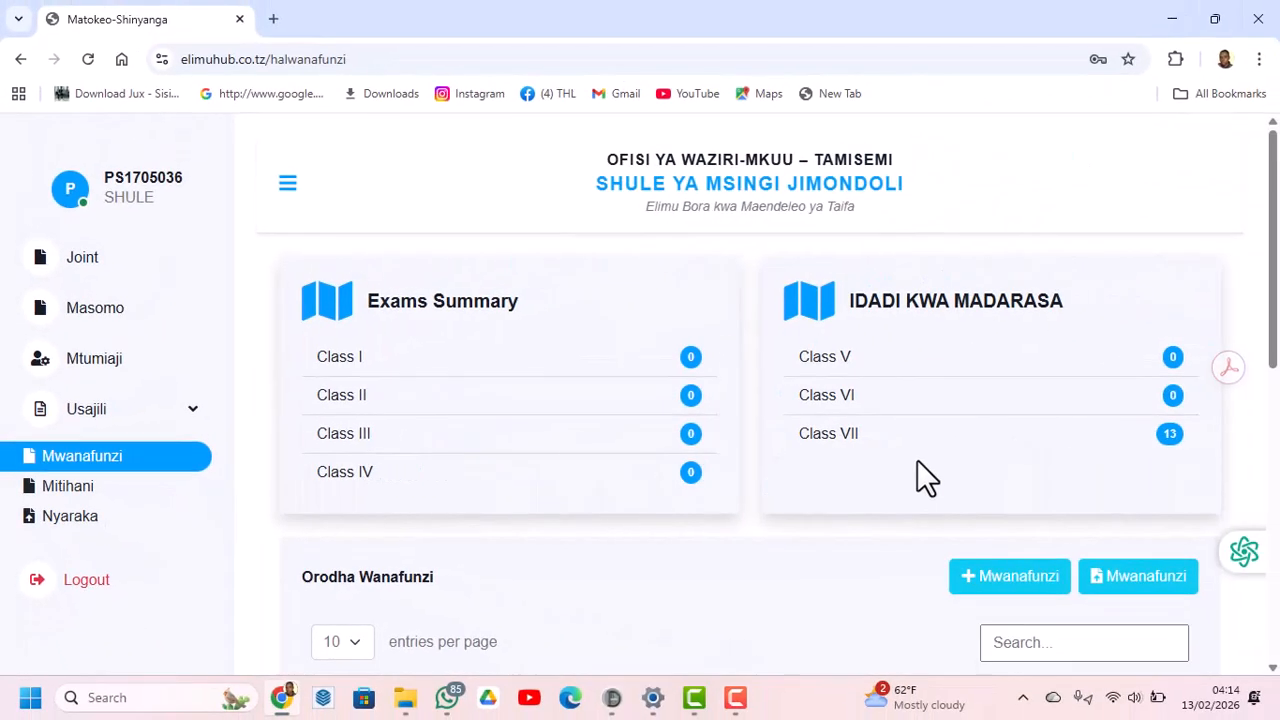
{"action": "scroll", "coordinate": [917, 460], "scroll_direction": "down", "scroll_amount": 1}
{"action": "scroll", "coordinate": [917, 460], "scroll_direction": "up", "scroll_amount": 1}
{"action": "scroll", "coordinate": [483, 503], "scroll_direction": "down", "scroll_amount": 3}
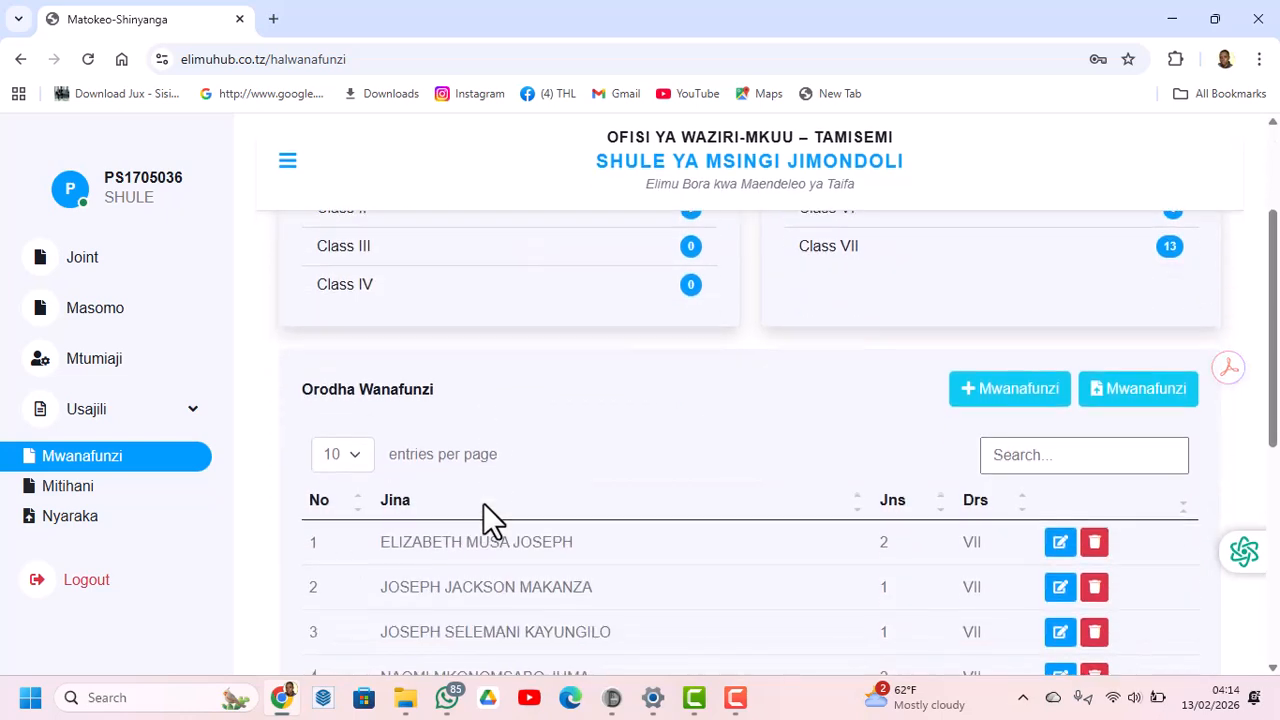
{"action": "scroll", "coordinate": [973, 490], "scroll_direction": "down", "scroll_amount": 5}
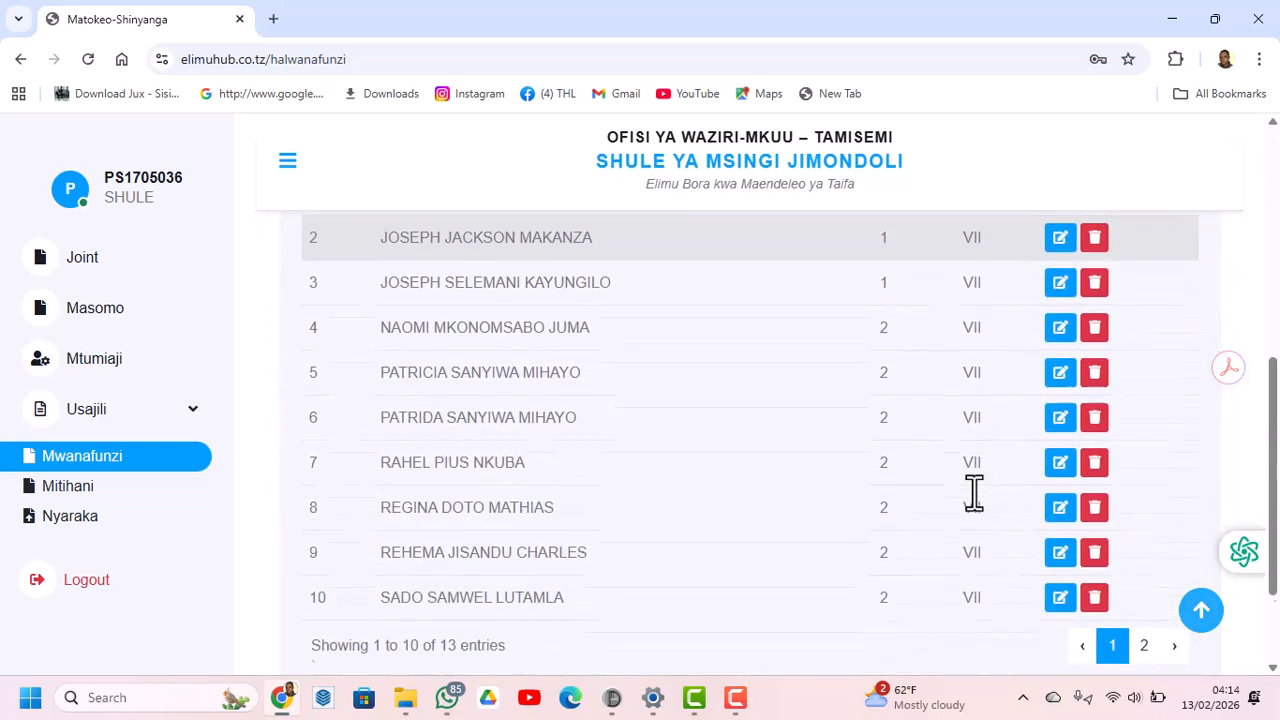
{"action": "scroll", "coordinate": [530, 455], "scroll_direction": "up", "scroll_amount": 4}
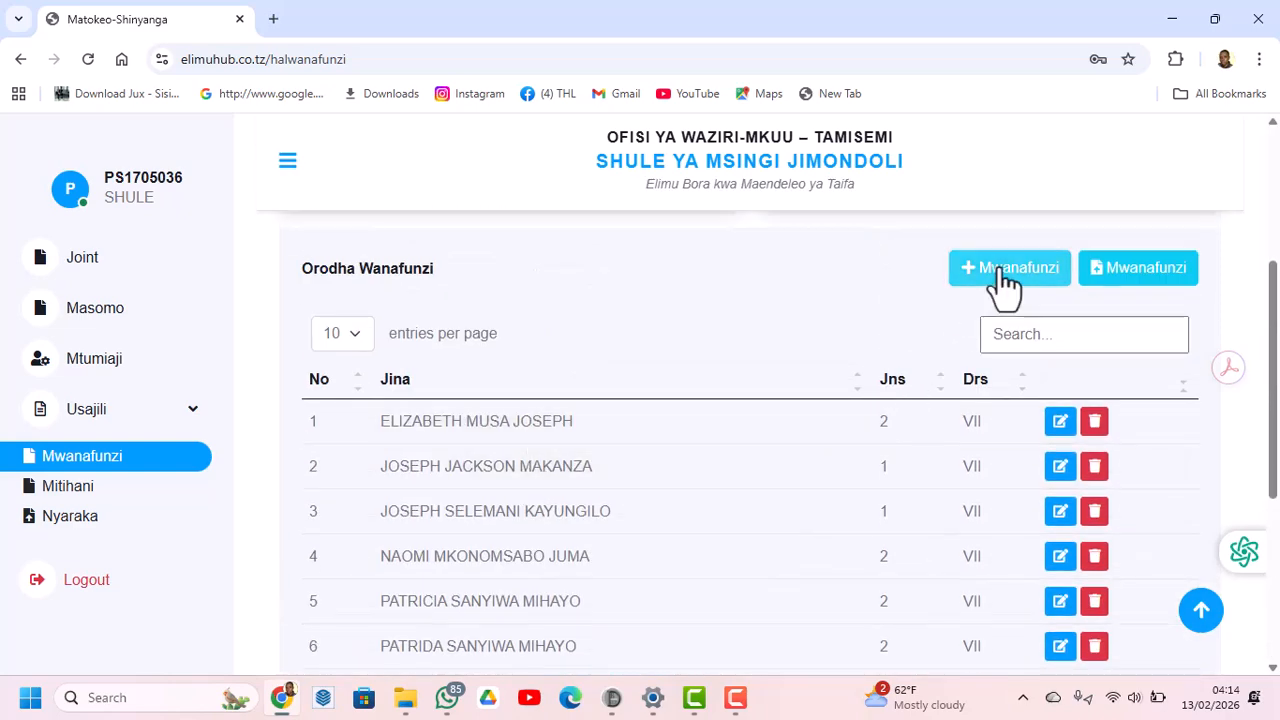
Step: Examine the single-student registration form and the student upload form with class VI selected, leaving both without saving
{"action": "left_click", "coordinate": [999, 272]}
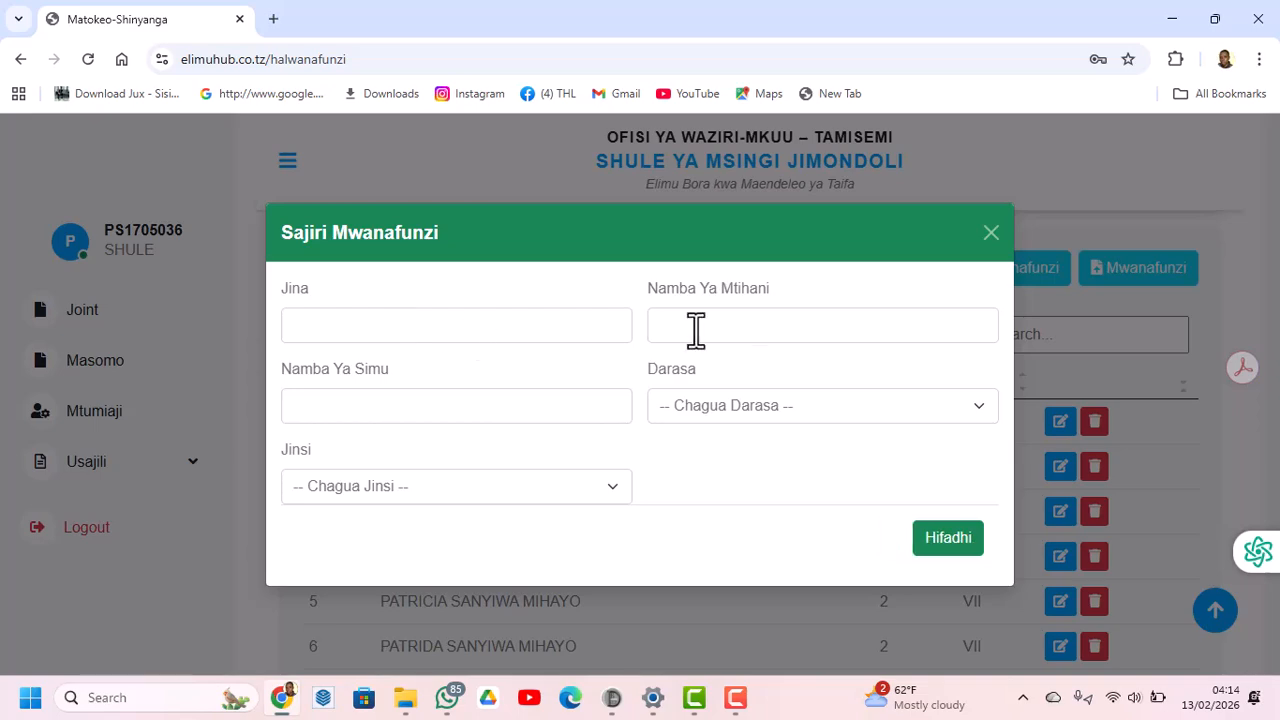
{"action": "left_click", "coordinate": [991, 234]}
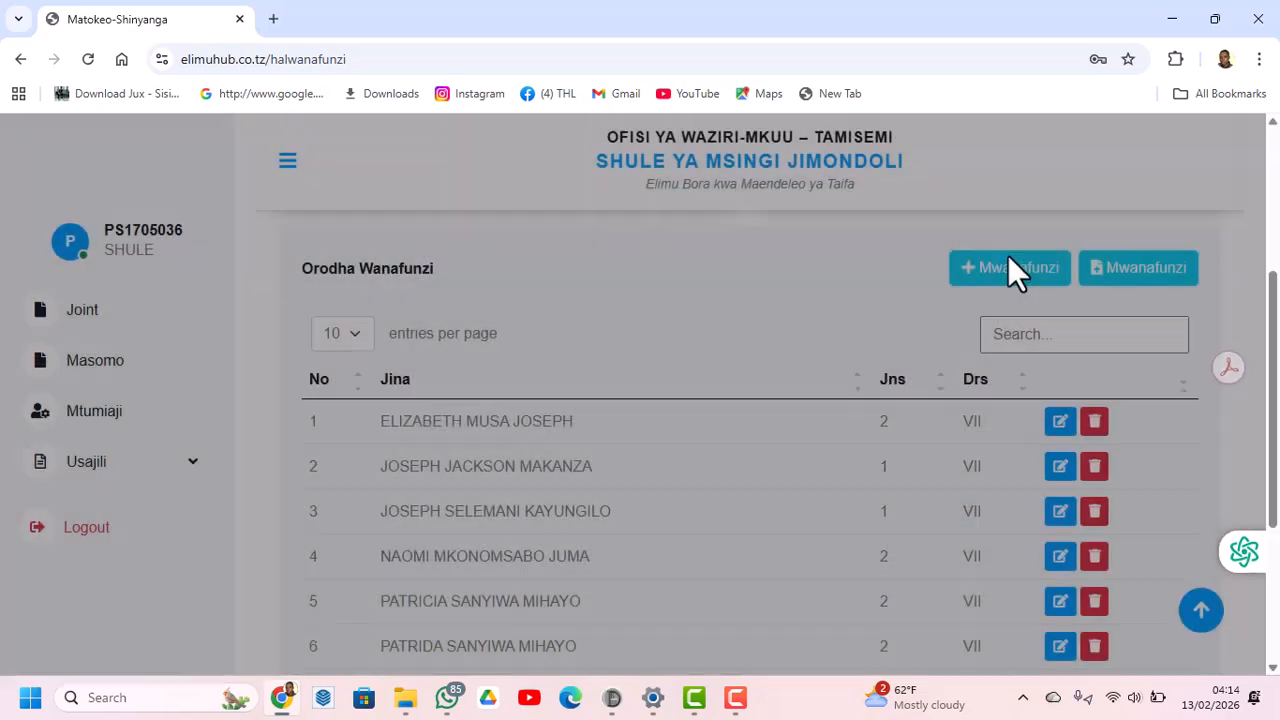
{"action": "left_click", "coordinate": [1130, 280]}
{"action": "left_click", "coordinate": [463, 406]}
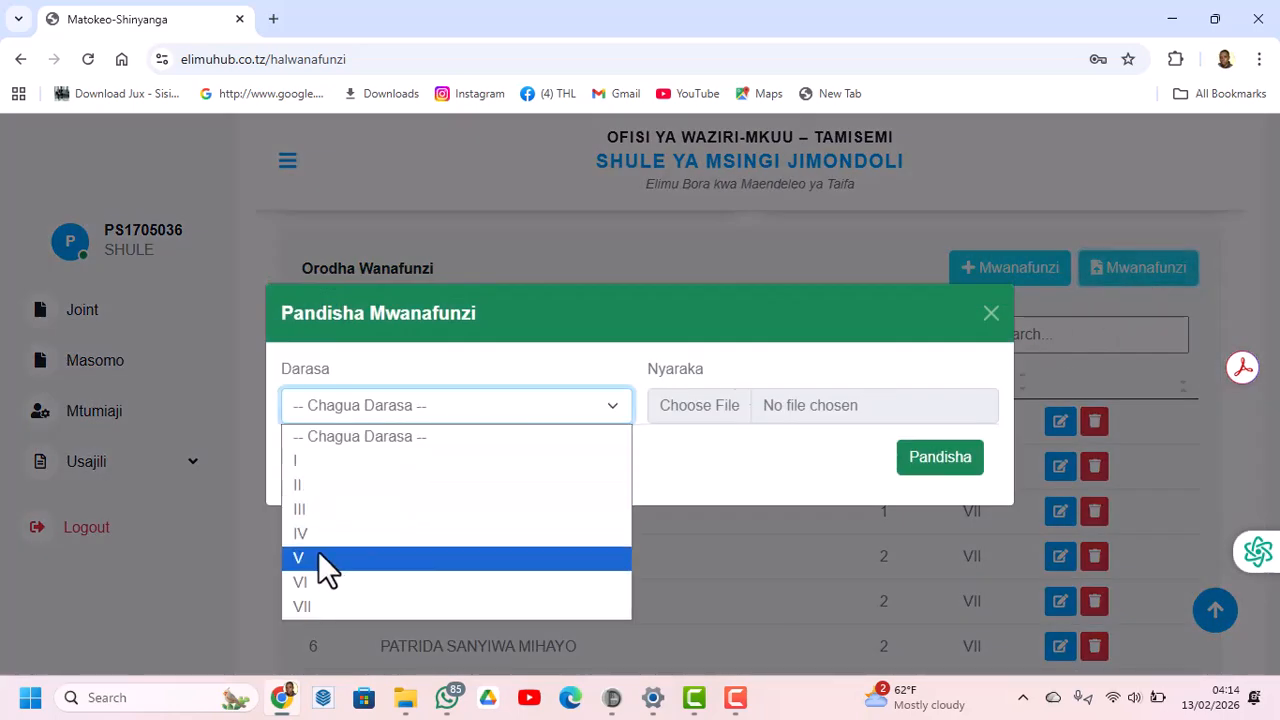
{"action": "left_click", "coordinate": [308, 582]}
{"action": "left_click", "coordinate": [725, 403]}
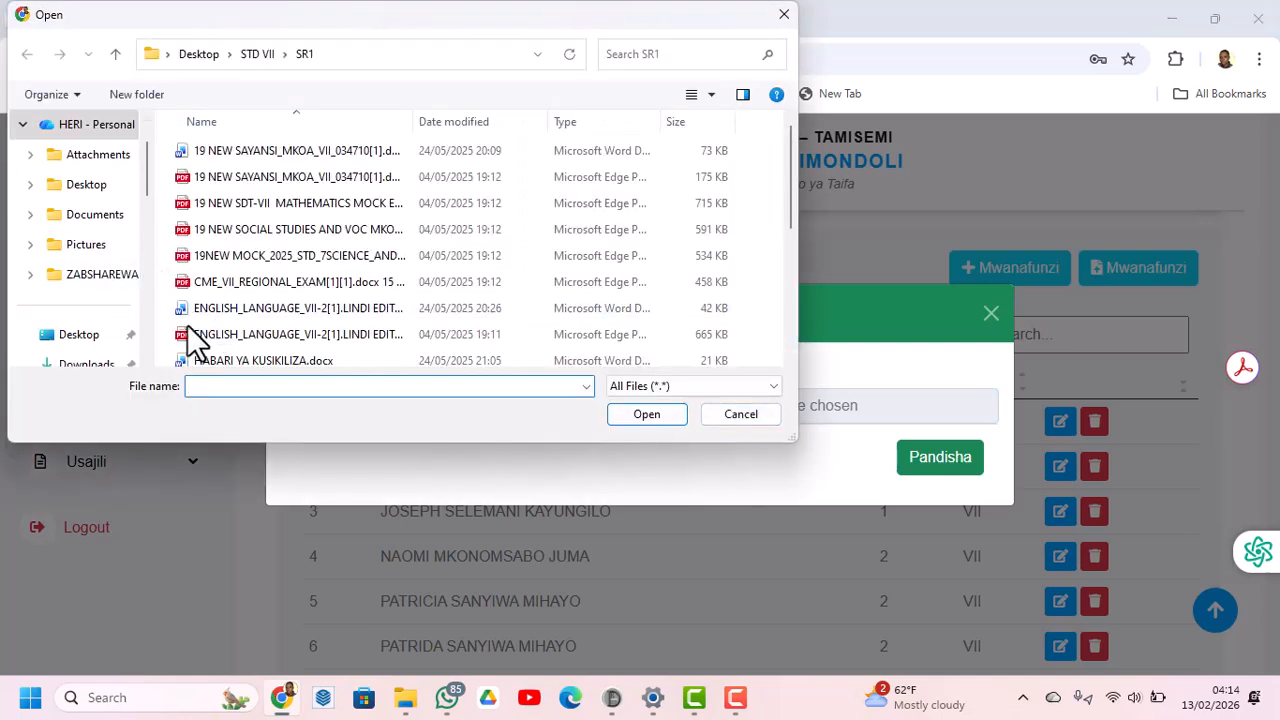
{"action": "left_click", "coordinate": [785, 15]}
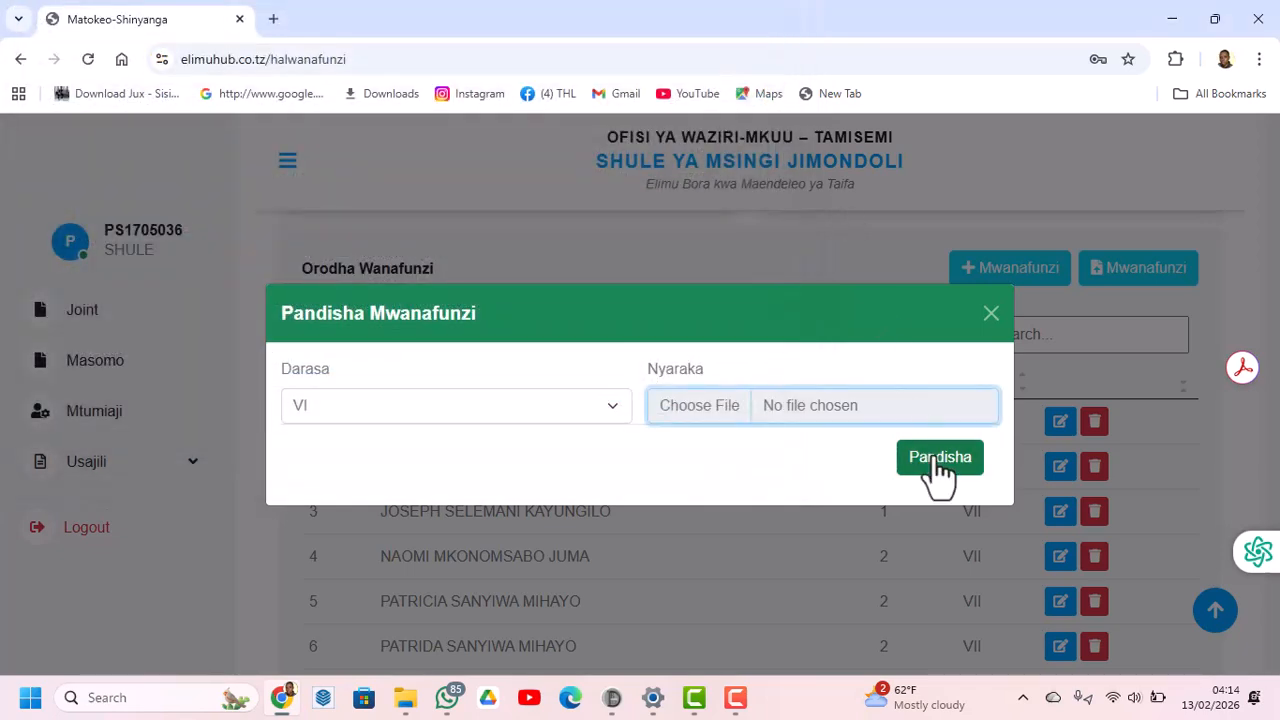
{"action": "left_click", "coordinate": [986, 317]}
Step: Review the student list and view the first student's edit form without changing any details
{"action": "scroll", "coordinate": [670, 490], "scroll_direction": "down", "scroll_amount": 3}
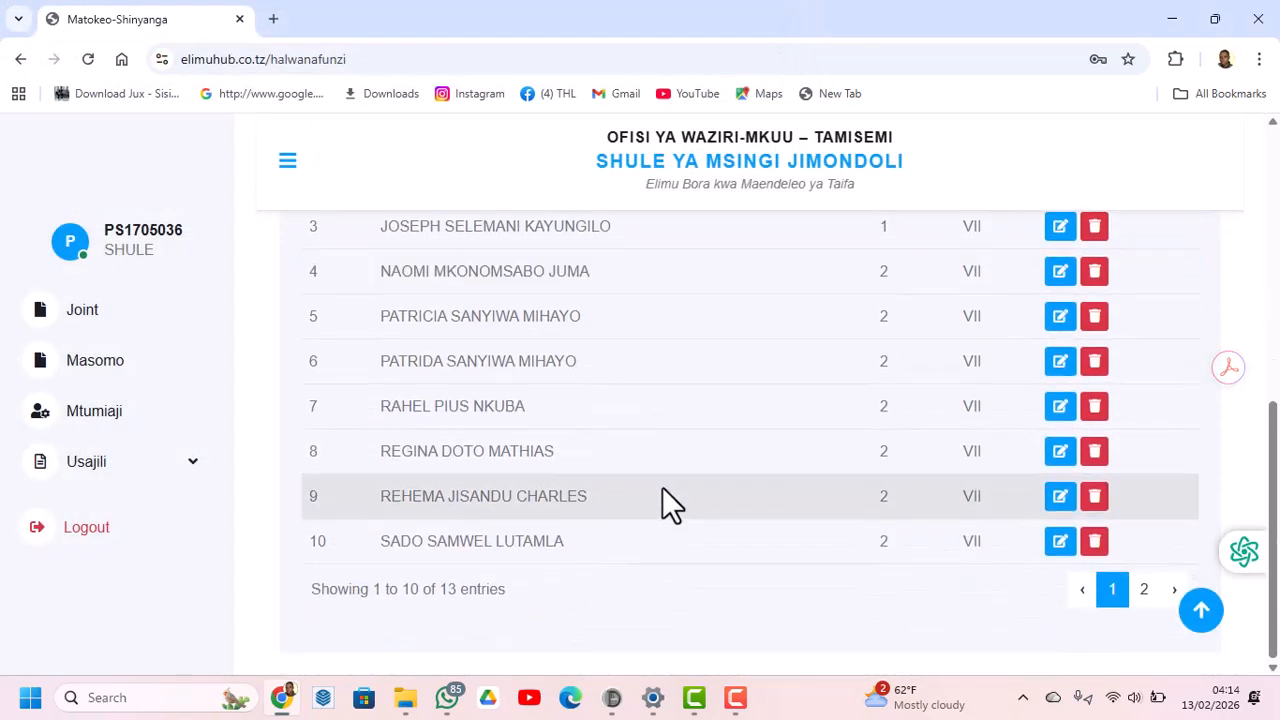
{"action": "scroll", "coordinate": [666, 490], "scroll_direction": "up", "scroll_amount": 4}
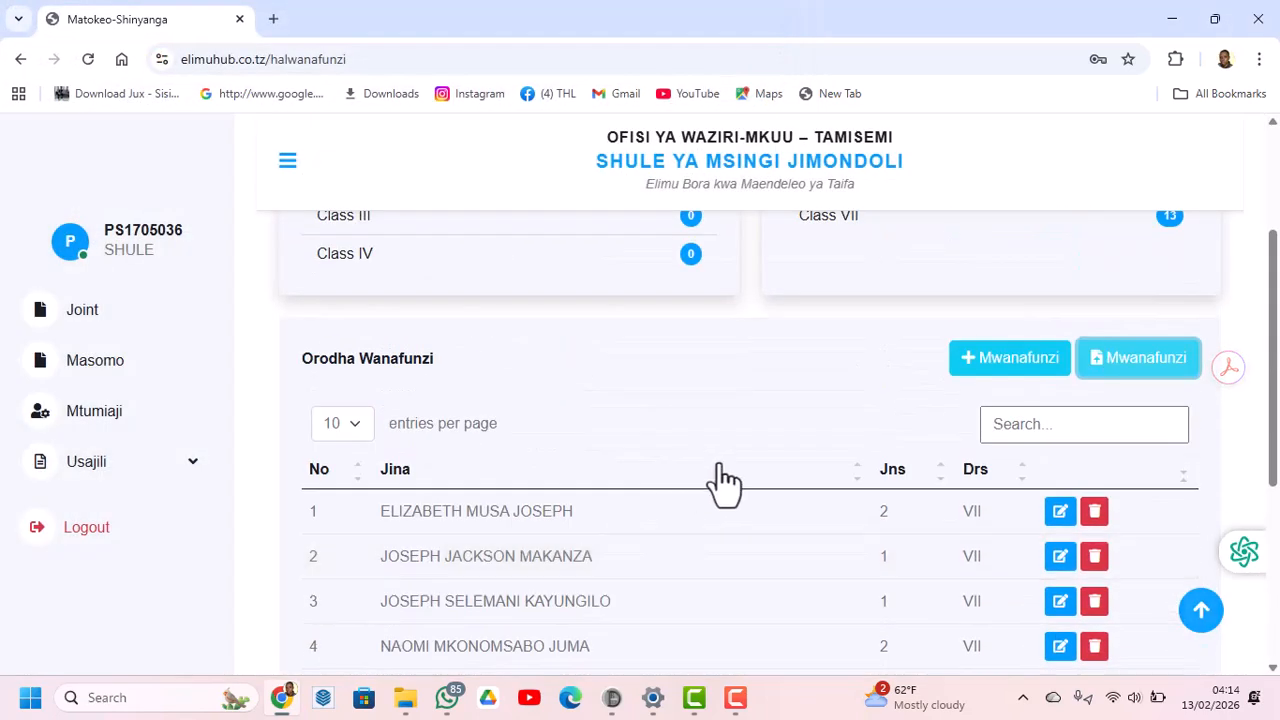
{"action": "left_click", "coordinate": [1060, 513]}
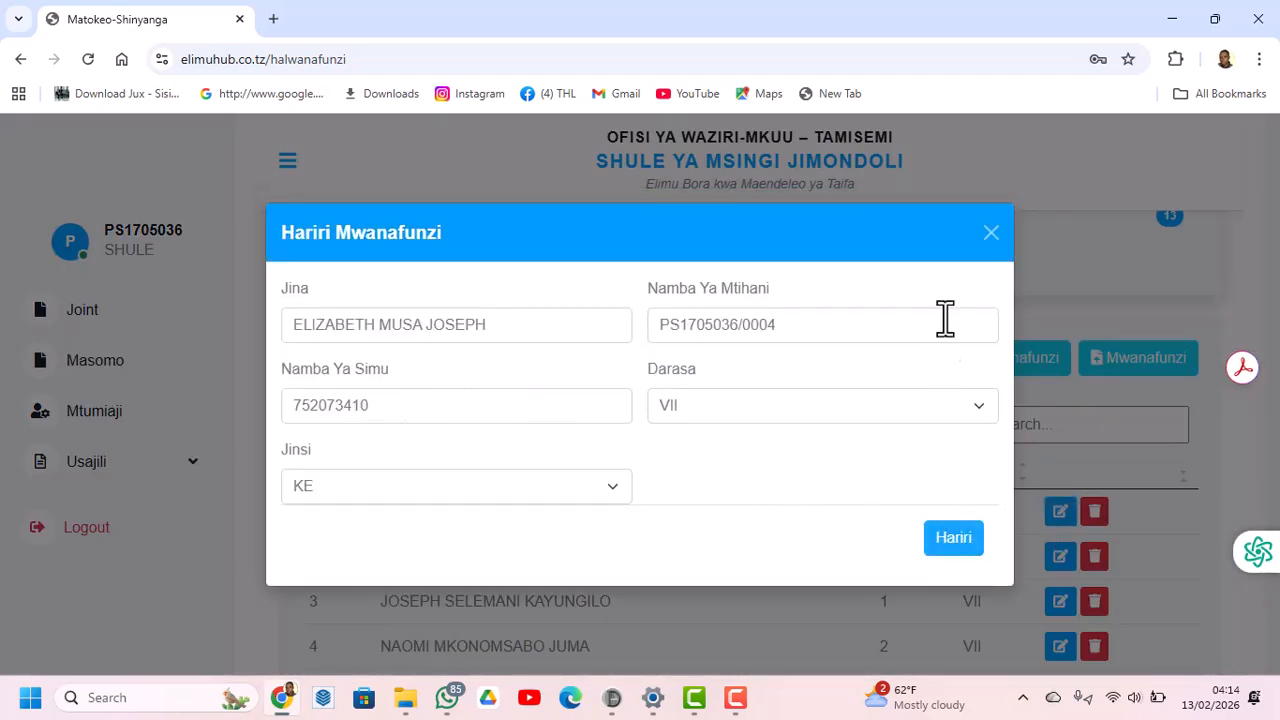
{"action": "left_click", "coordinate": [985, 245]}
{"action": "scroll", "coordinate": [640, 555], "scroll_direction": "up", "scroll_amount": 2}
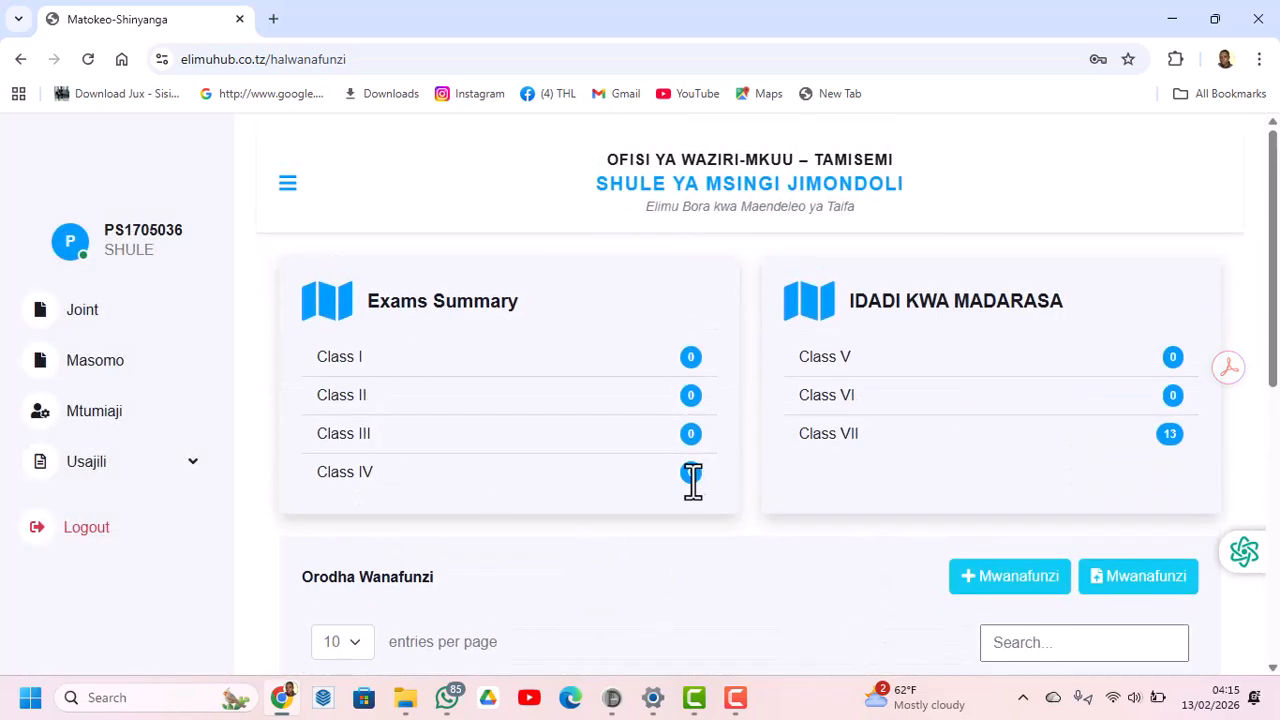
{"action": "scroll", "coordinate": [688, 476], "scroll_direction": "down", "scroll_amount": 2}
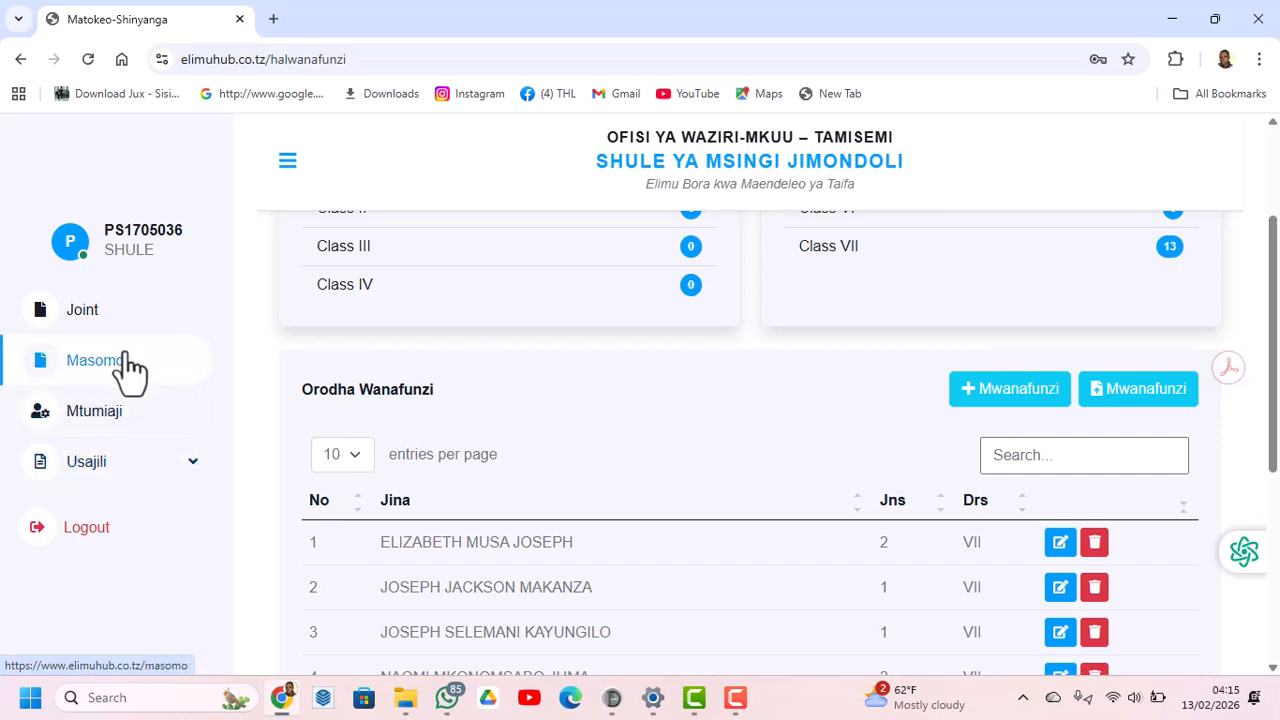
{"action": "scroll", "coordinate": [128, 368], "scroll_direction": "up", "scroll_amount": 1}
Step: View the joint exam list and open the school's own exam registration page (Mitihani)
{"action": "left_click", "coordinate": [103, 322]}
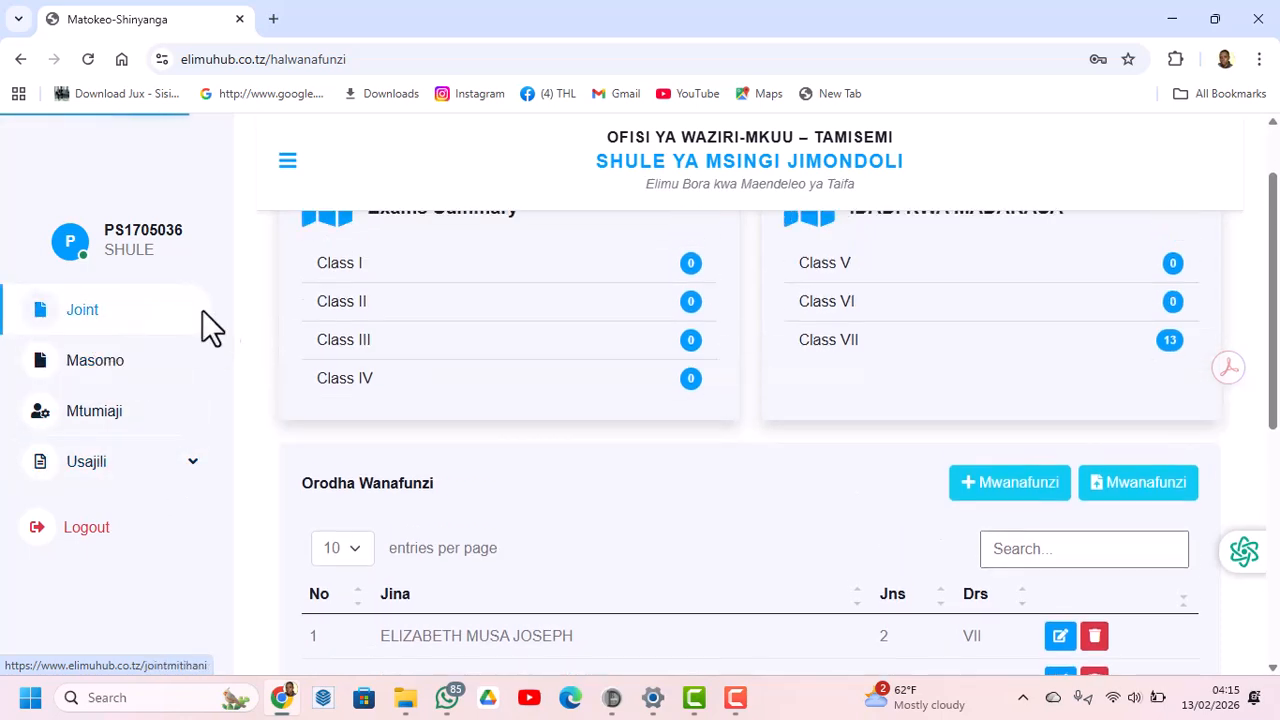
{"action": "left_click", "coordinate": [157, 467]}
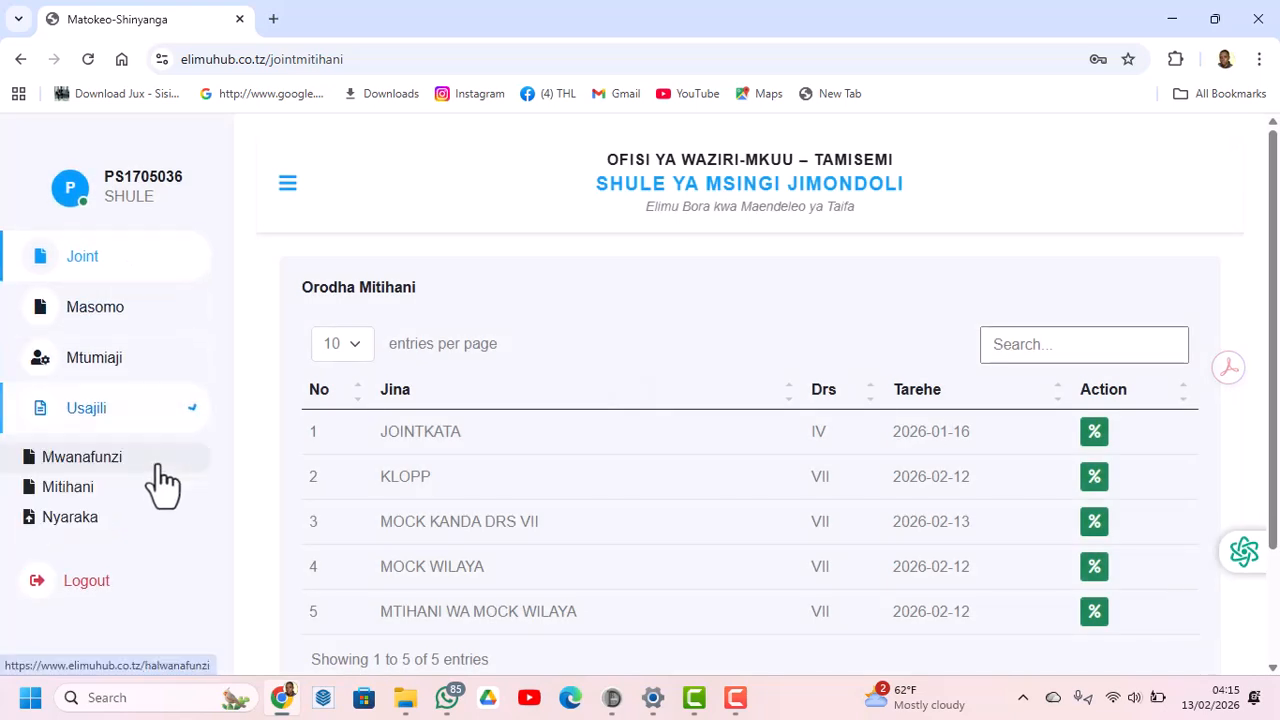
{"action": "left_click", "coordinate": [79, 490]}
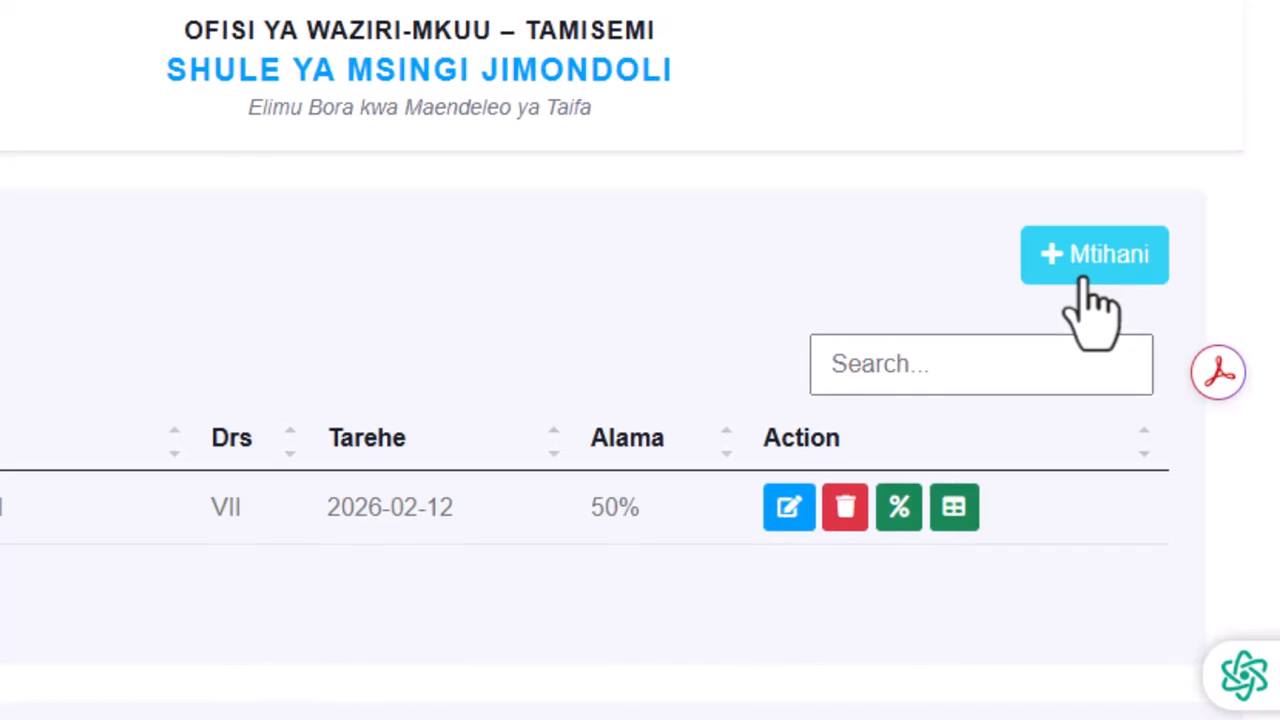
Step: Start registering a new school exam with the name JARIBIO LA WIKI
{"action": "left_click", "coordinate": [1082, 303]}
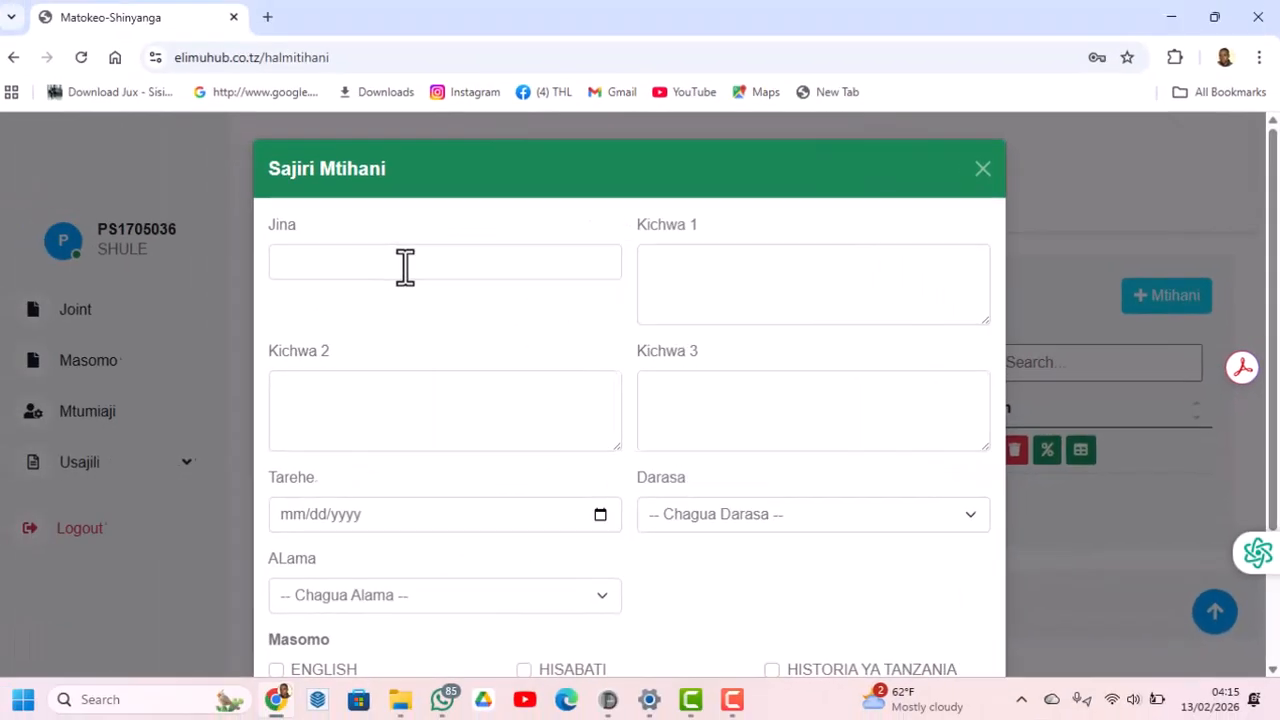
{"action": "left_click", "coordinate": [58, 228]}
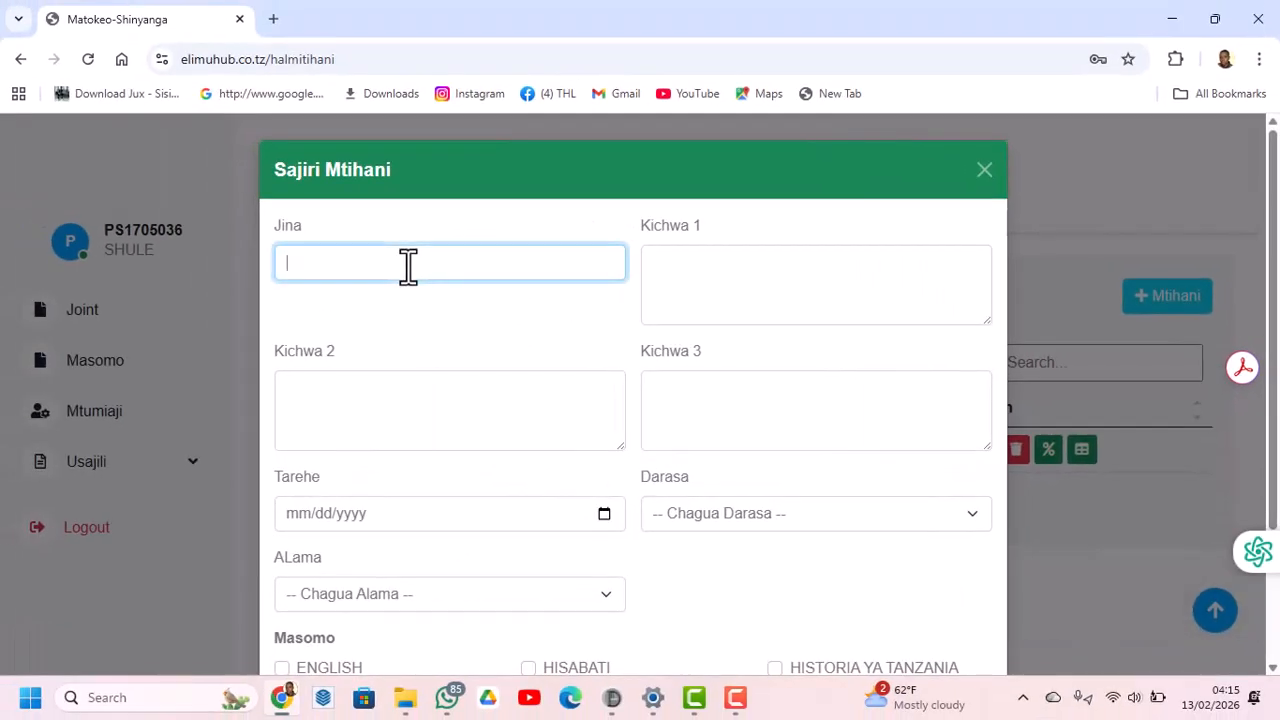
{"action": "type", "text": "JARIBIO "}
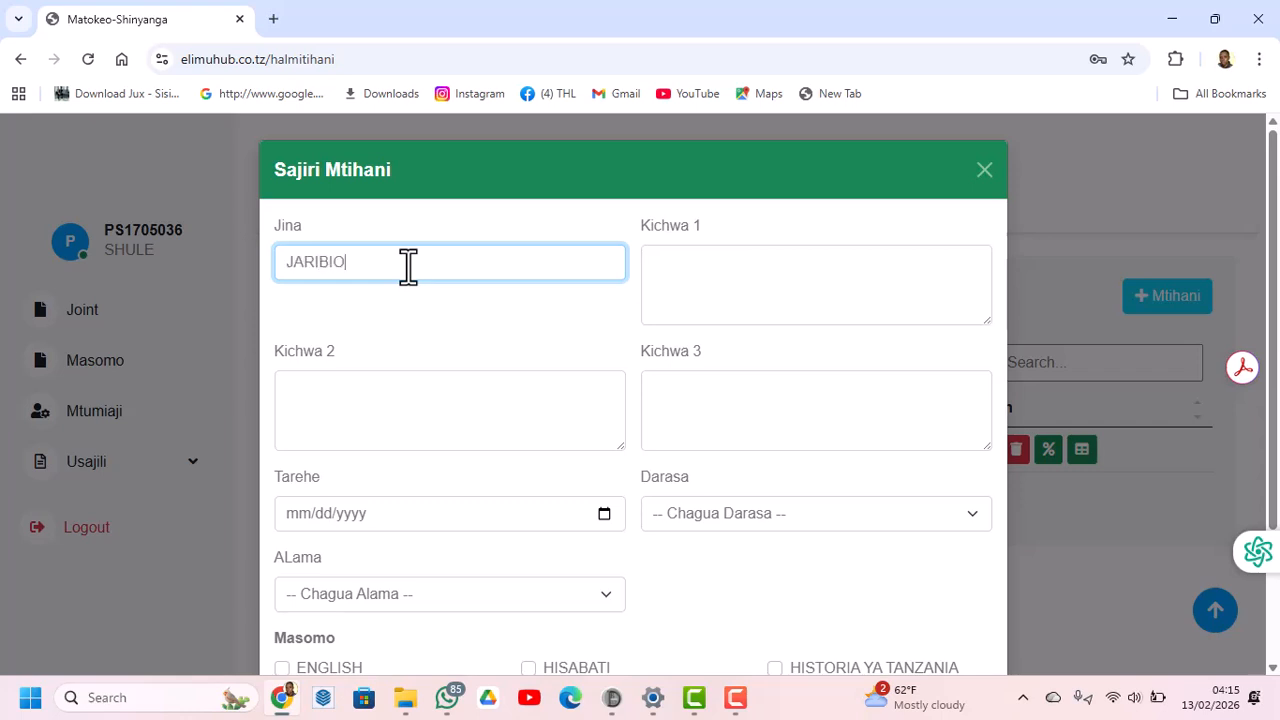
{"action": "type", "text": "LA WIKI"}
Step: Fill the exam's first heading with OR TAMISEMI and its second heading with SHULE YA MSINGI JIMONDOLI
{"action": "left_click", "coordinate": [803, 298]}
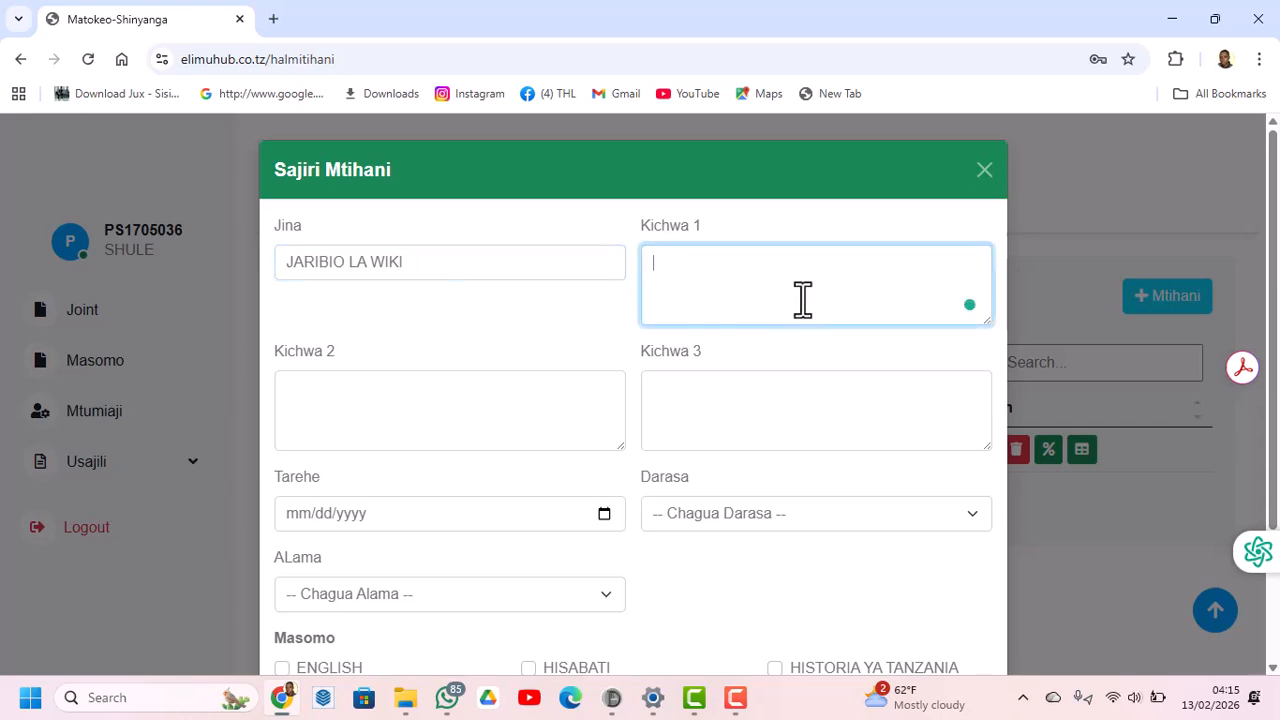
{"action": "type", "text": "OR TAMISEMI"}
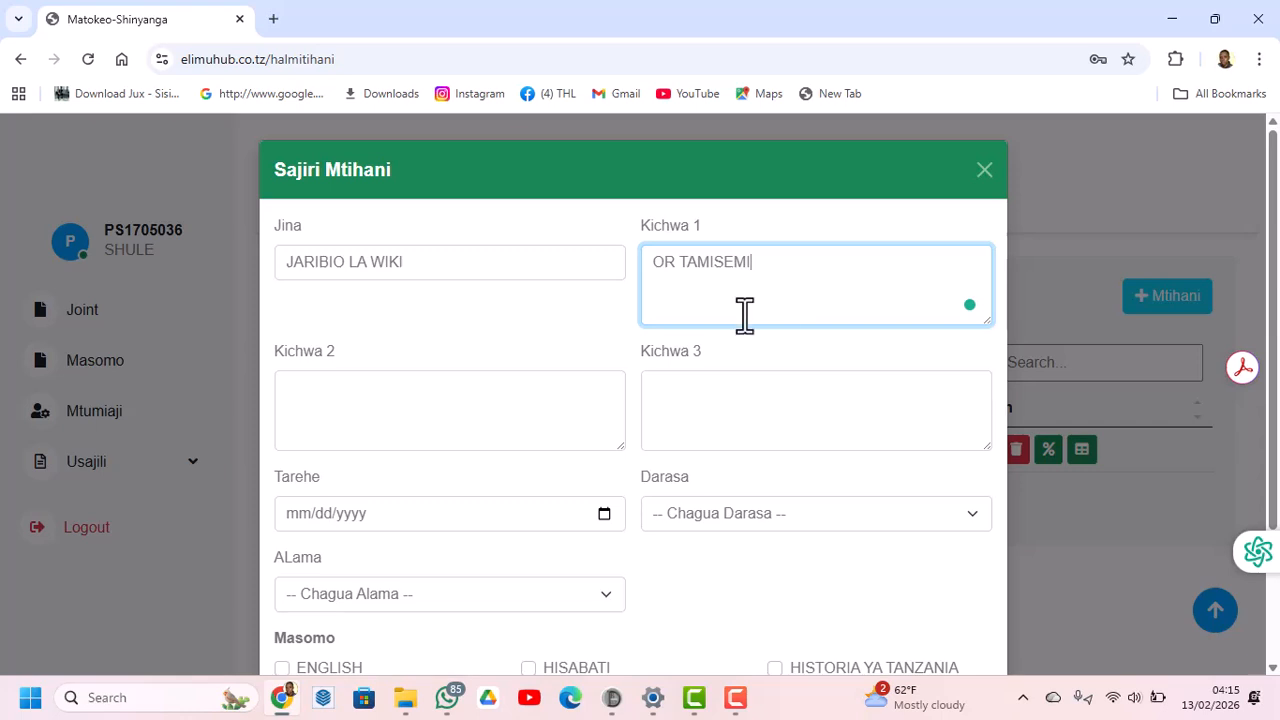
{"action": "left_click", "coordinate": [485, 421]}
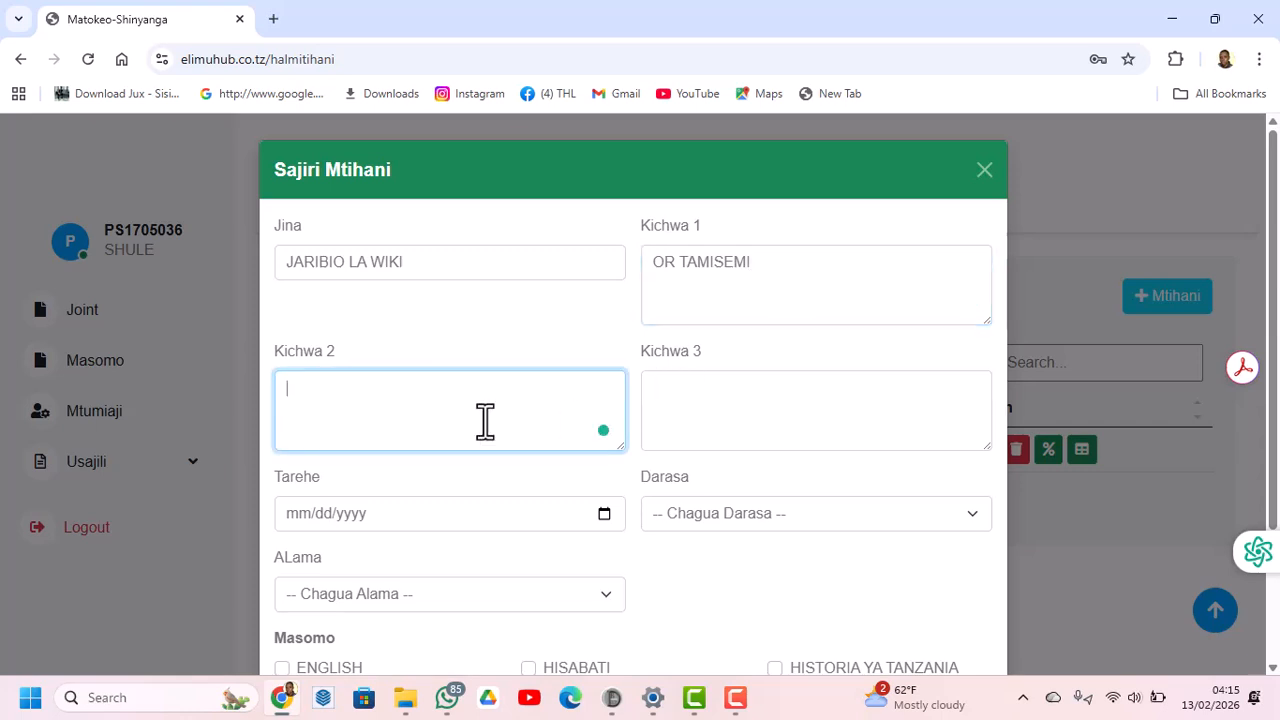
{"action": "type", "text": "SHULE YA MSI"}
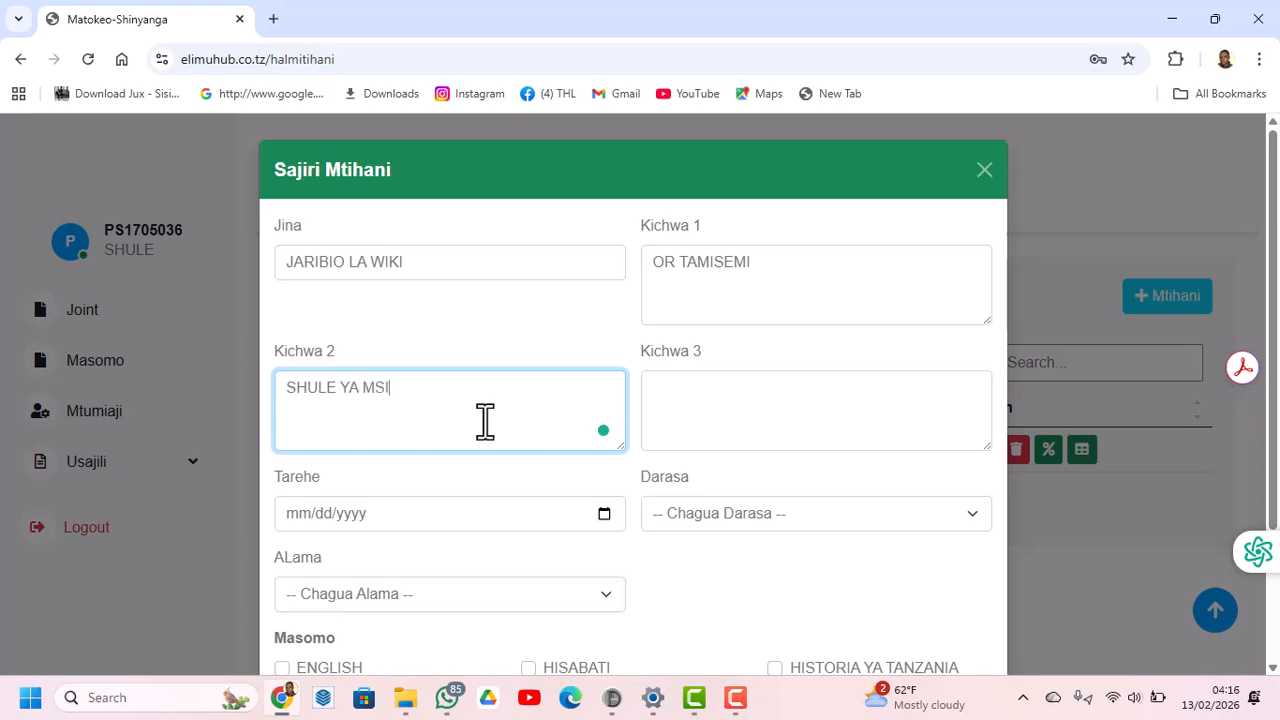
{"action": "type", "text": "NGI  JIMONDOLI"}
Step: Enter MATOKEO YA JARIBIO LA WIKI FEB 2026 as the exam's third heading (Kichwa 3)
{"action": "left_click", "coordinate": [760, 408]}
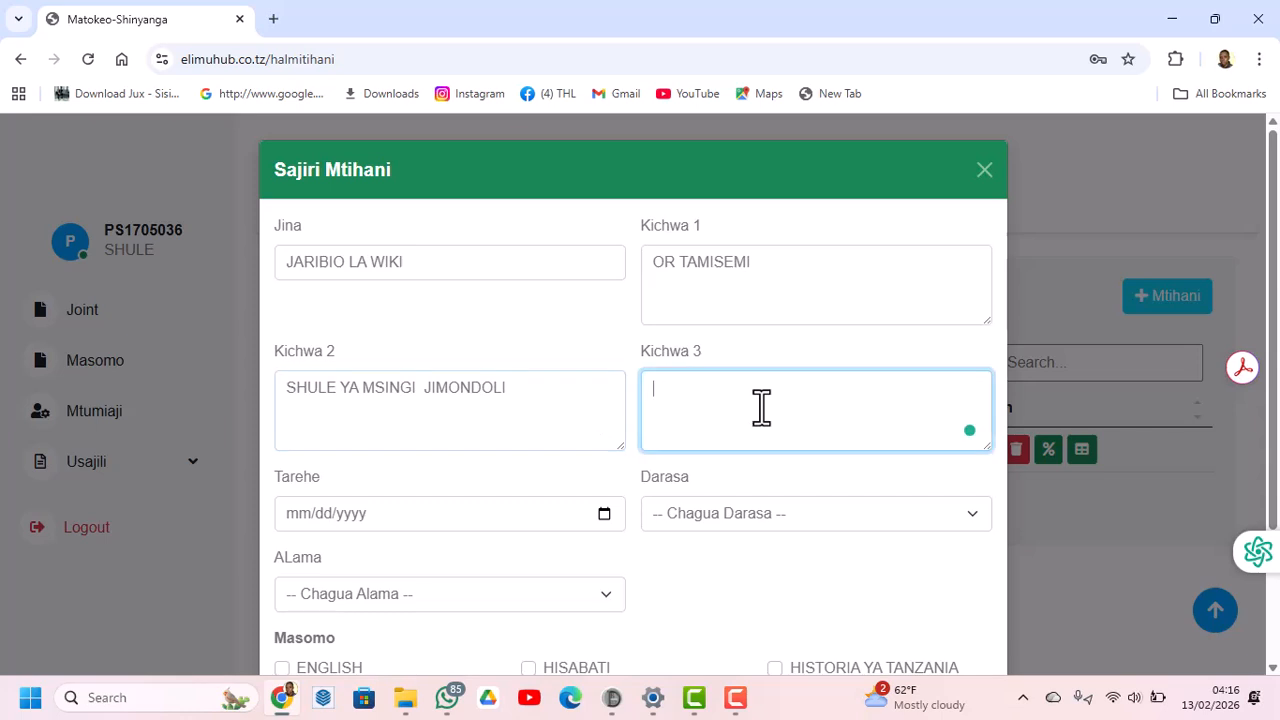
{"action": "type", "text": "MATOKEO"}
{"action": "type", "text": " YA S"}
{"action": "type", "text": "JARIBIO "}
{"action": "type", "text": "LA W"}
{"action": "type", "text": "IKI"}
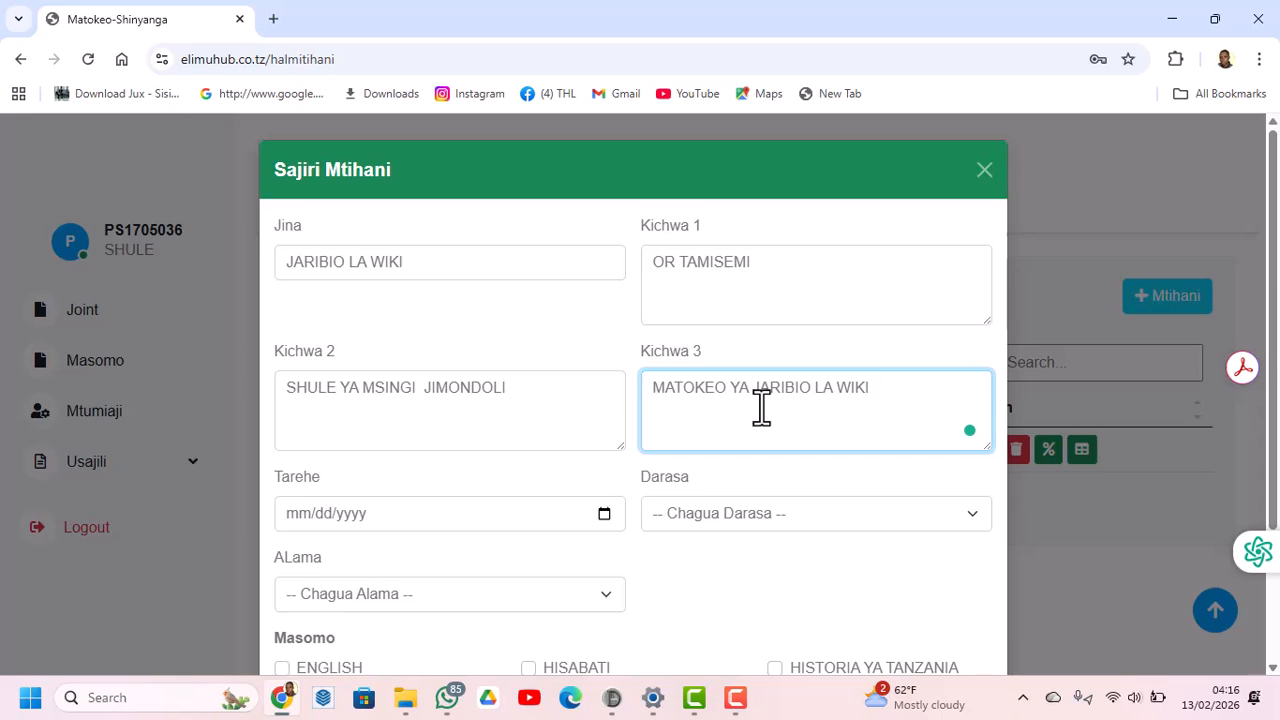
{"action": "type", "text": " FEB 2026"}
Step: Set the exam date to 02/13/2026, the class to VII and the marks scale (Alama) to 50%
{"action": "scroll", "coordinate": [560, 430], "scroll_direction": "down", "scroll_amount": 2}
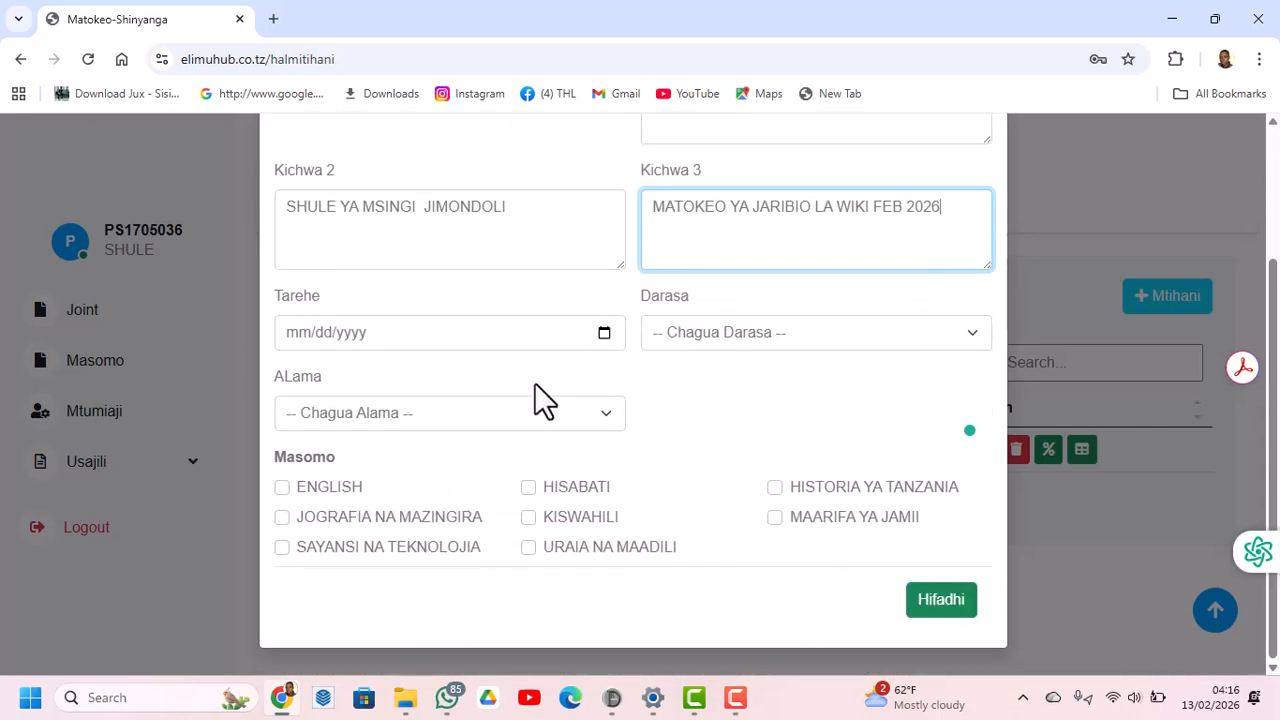
{"action": "left_click", "coordinate": [606, 333]}
{"action": "left_click", "coordinate": [430, 461]}
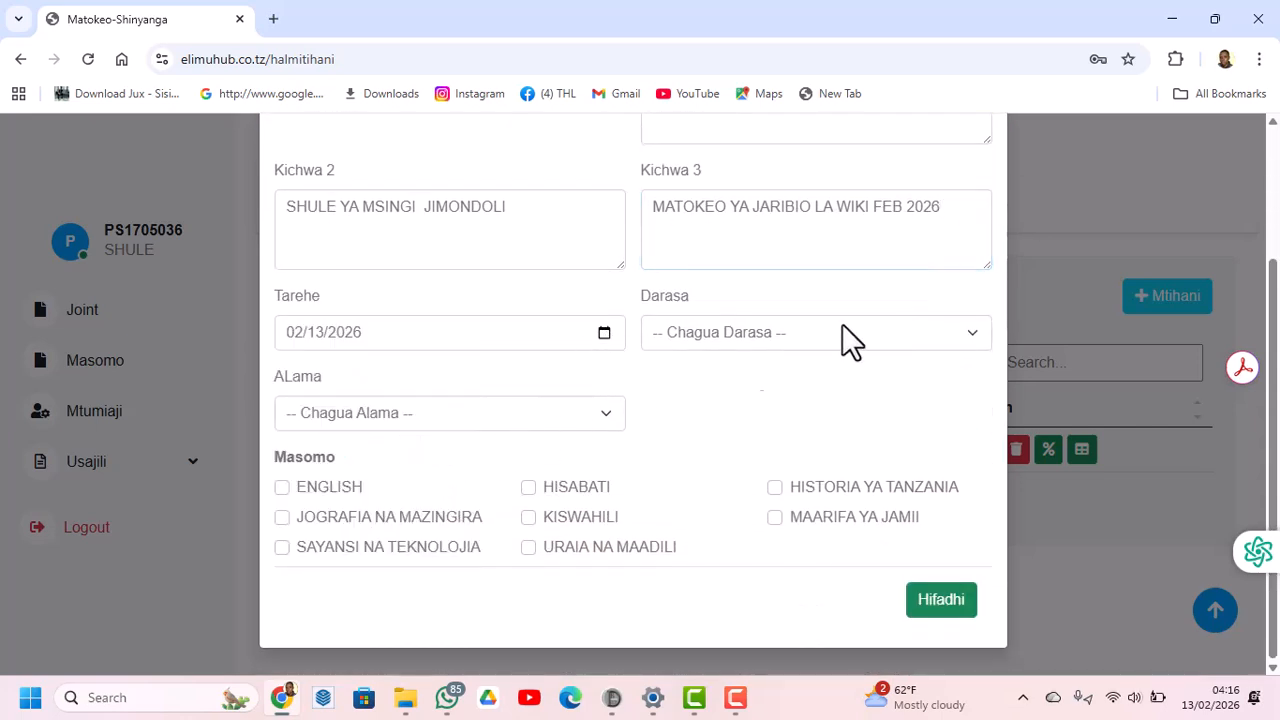
{"action": "left_click", "coordinate": [916, 332]}
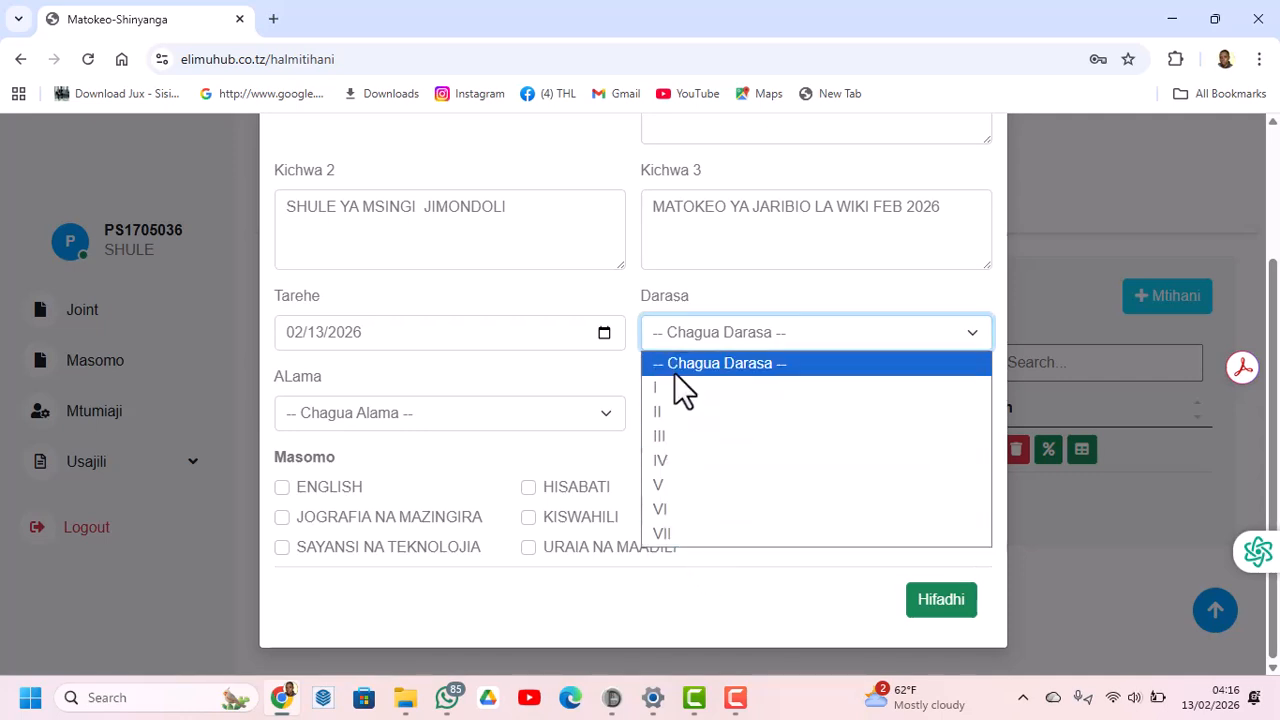
{"action": "left_click", "coordinate": [666, 535]}
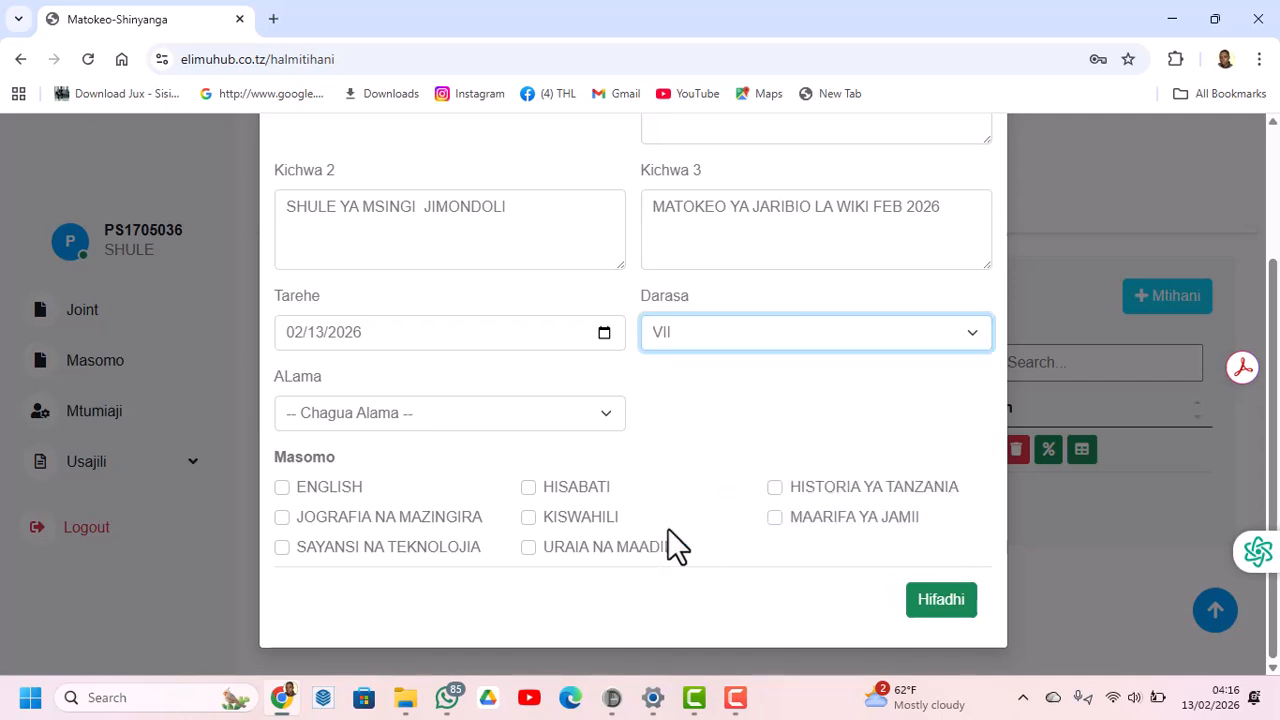
{"action": "left_click", "coordinate": [481, 412]}
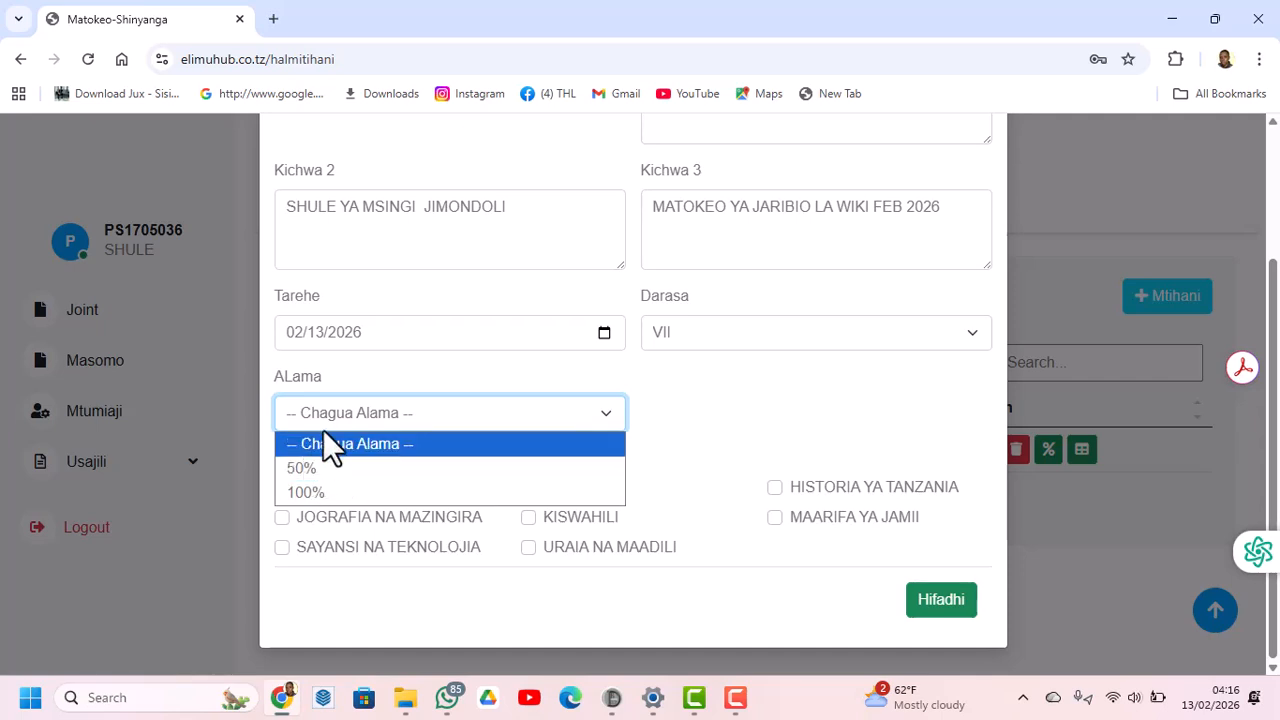
{"action": "left_click", "coordinate": [304, 469]}
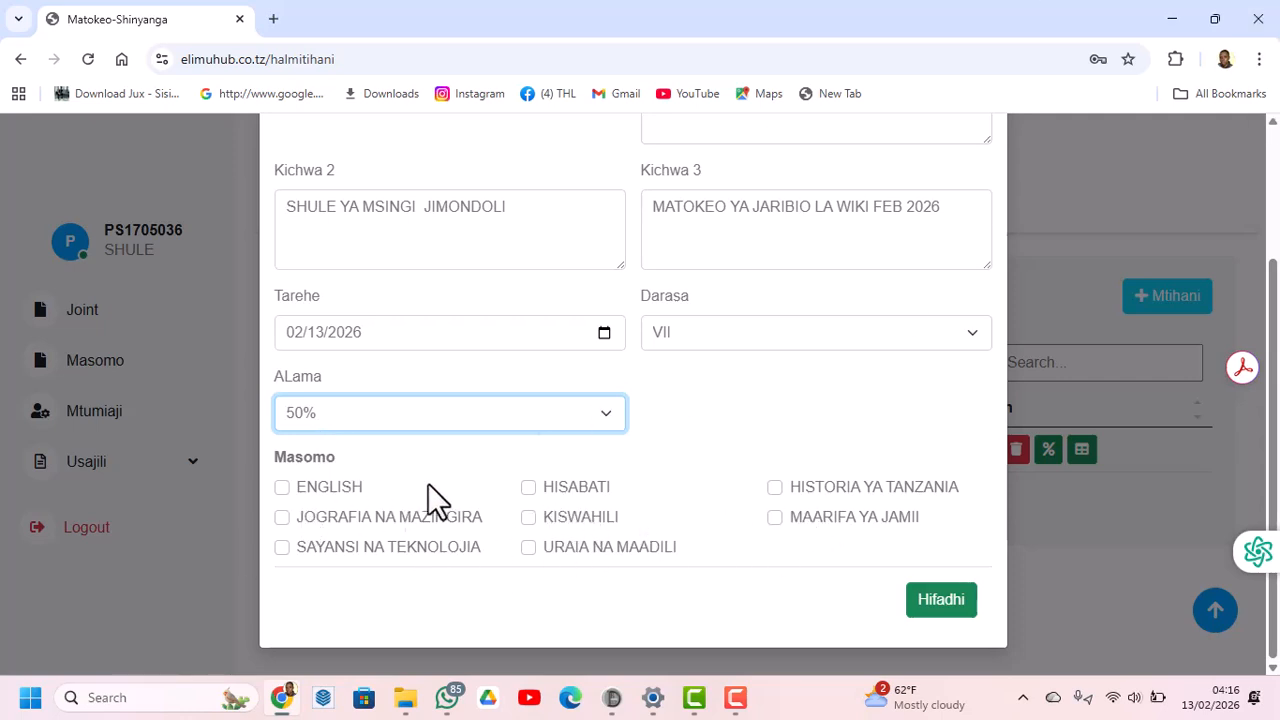
Step: Include English, Sayansi na Teknolojia, Hisabati, Kiswahili, Uraia na Maadili and Maarifa ya Jamii as exam subjects, and save the exam
{"action": "left_click", "coordinate": [281, 487]}
{"action": "left_click", "coordinate": [281, 547]}
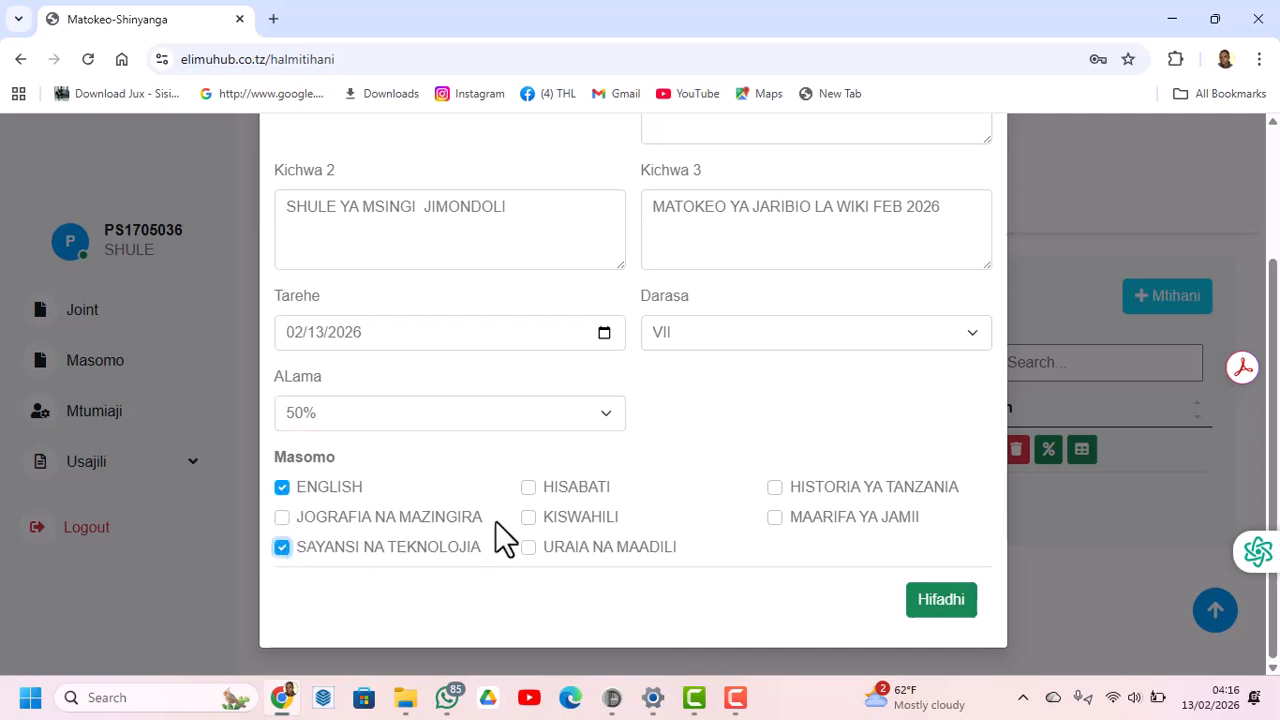
{"action": "left_click", "coordinate": [527, 487]}
{"action": "left_click", "coordinate": [527, 546]}
{"action": "left_click", "coordinate": [775, 517]}
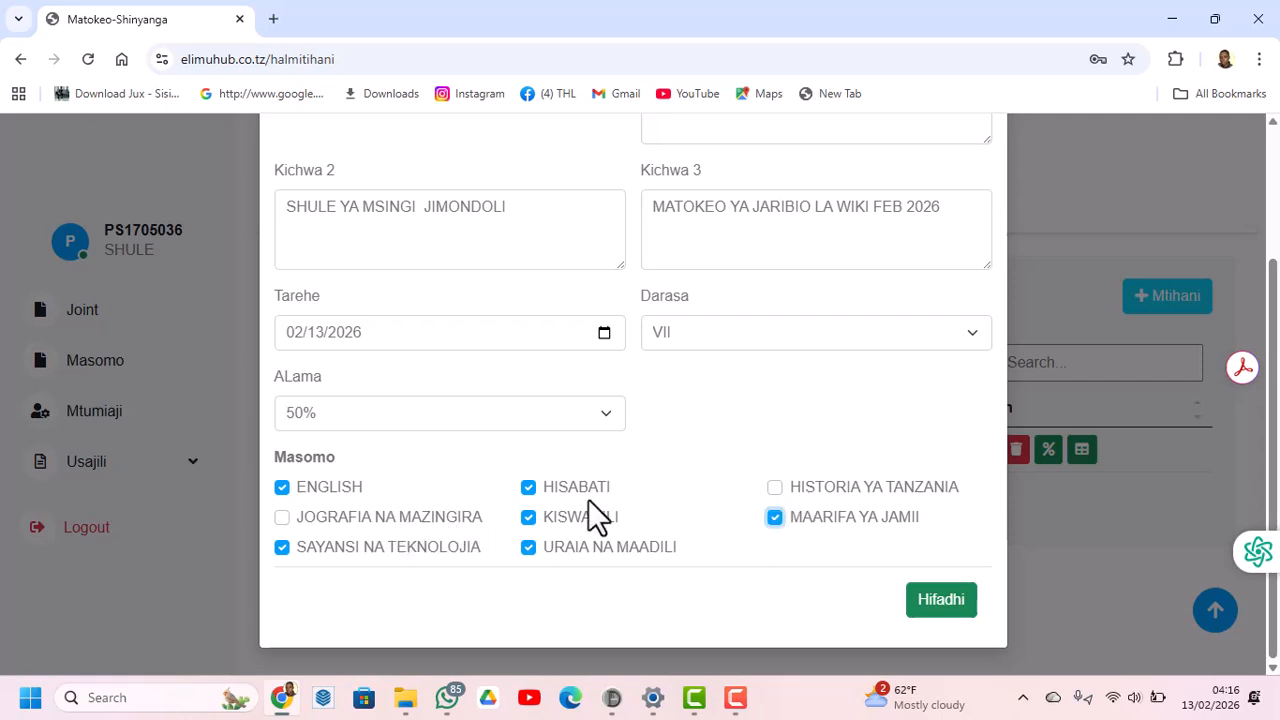
{"action": "scroll", "coordinate": [609, 479], "scroll_direction": "up", "scroll_amount": 2}
{"action": "left_click", "coordinate": [917, 604]}
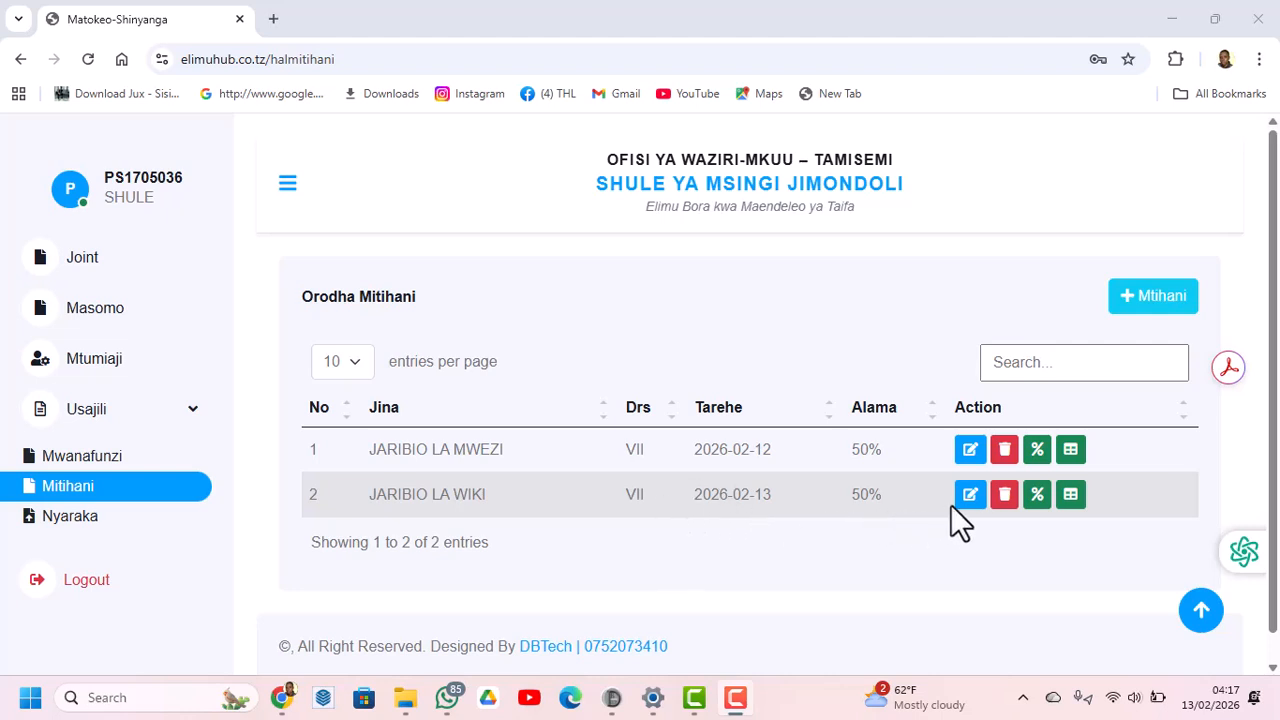
Step: Open mark entry for the JARIBIO LA WIKI exam and load the student list for Kiswahili
{"action": "left_click", "coordinate": [1037, 499]}
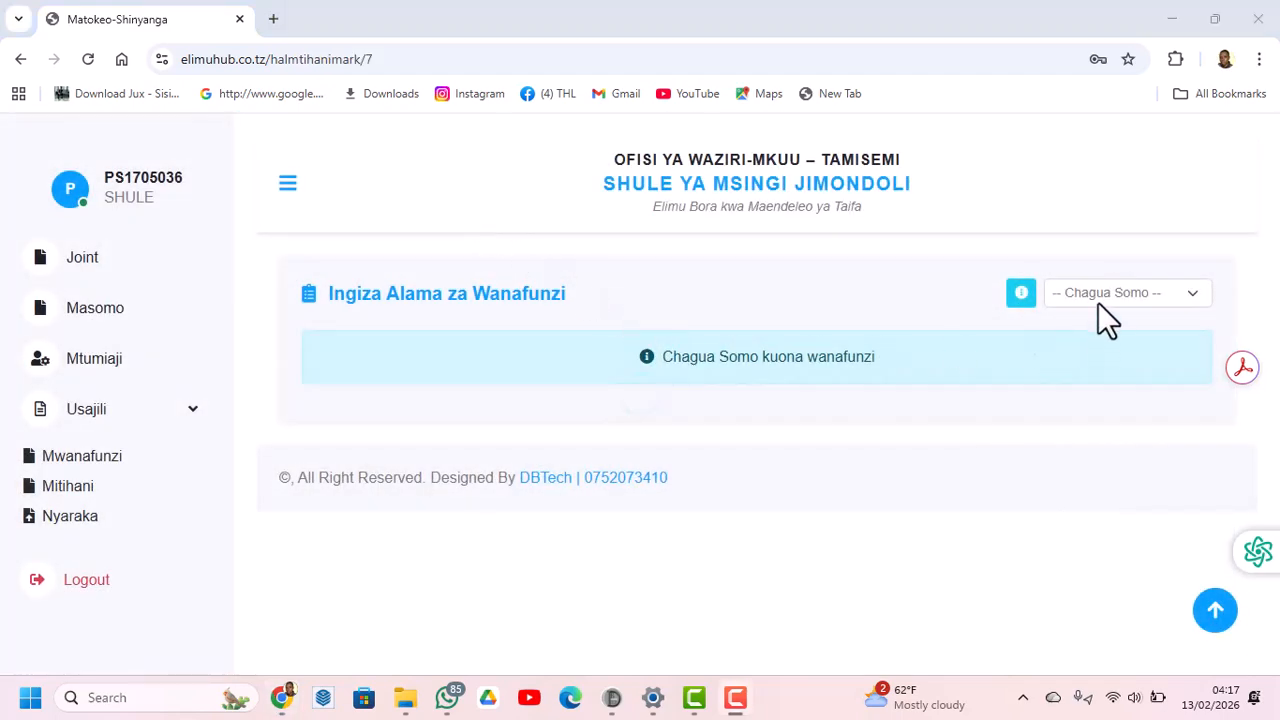
{"action": "left_click", "coordinate": [1098, 302]}
{"action": "left_click", "coordinate": [1085, 346]}
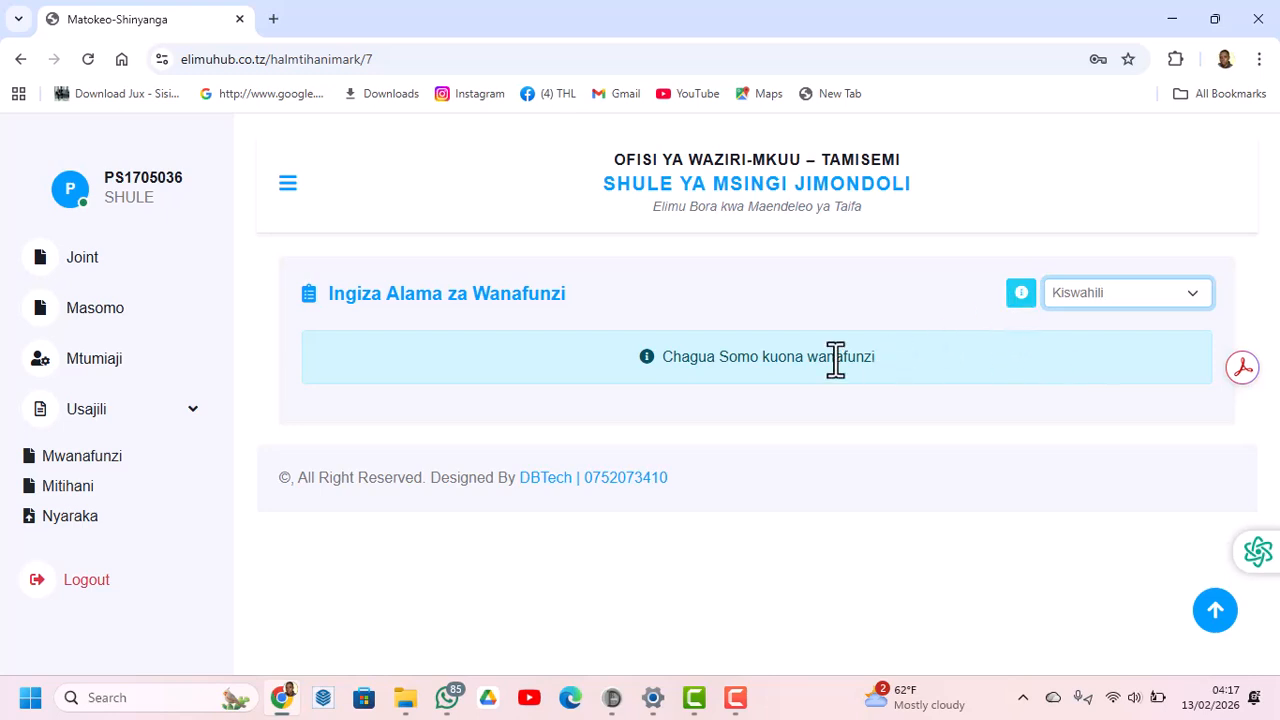
{"action": "scroll", "coordinate": [578, 426], "scroll_direction": "down", "scroll_amount": 1}
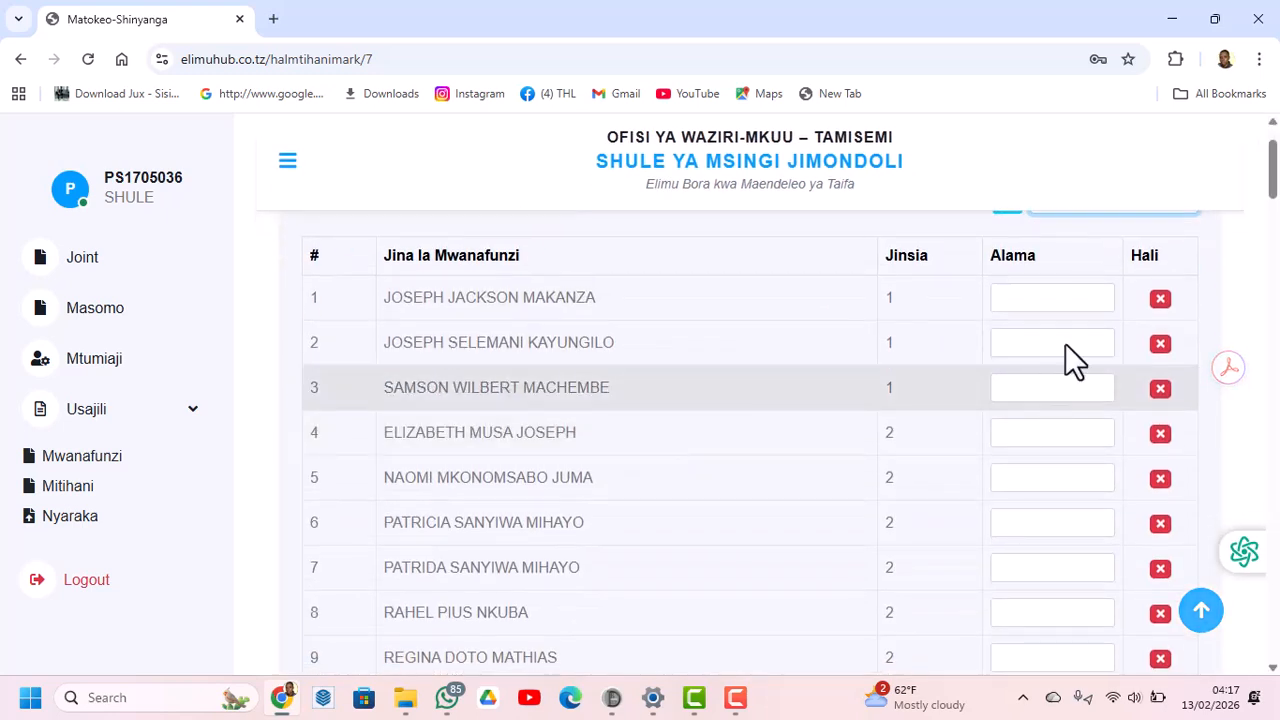
Step: Enter Kiswahili marks 23, 23, 23, 232, 3 and 3 for the first six students in the list
{"action": "left_click", "coordinate": [1055, 298]}
{"action": "type", "text": "20"}
{"action": "key", "text": "Tab"}
{"action": "type", "text": "23"}
{"action": "key", "text": "Tab"}
{"action": "type", "text": "2"}
{"action": "key", "text": "Tab"}
{"action": "type", "text": "3"}
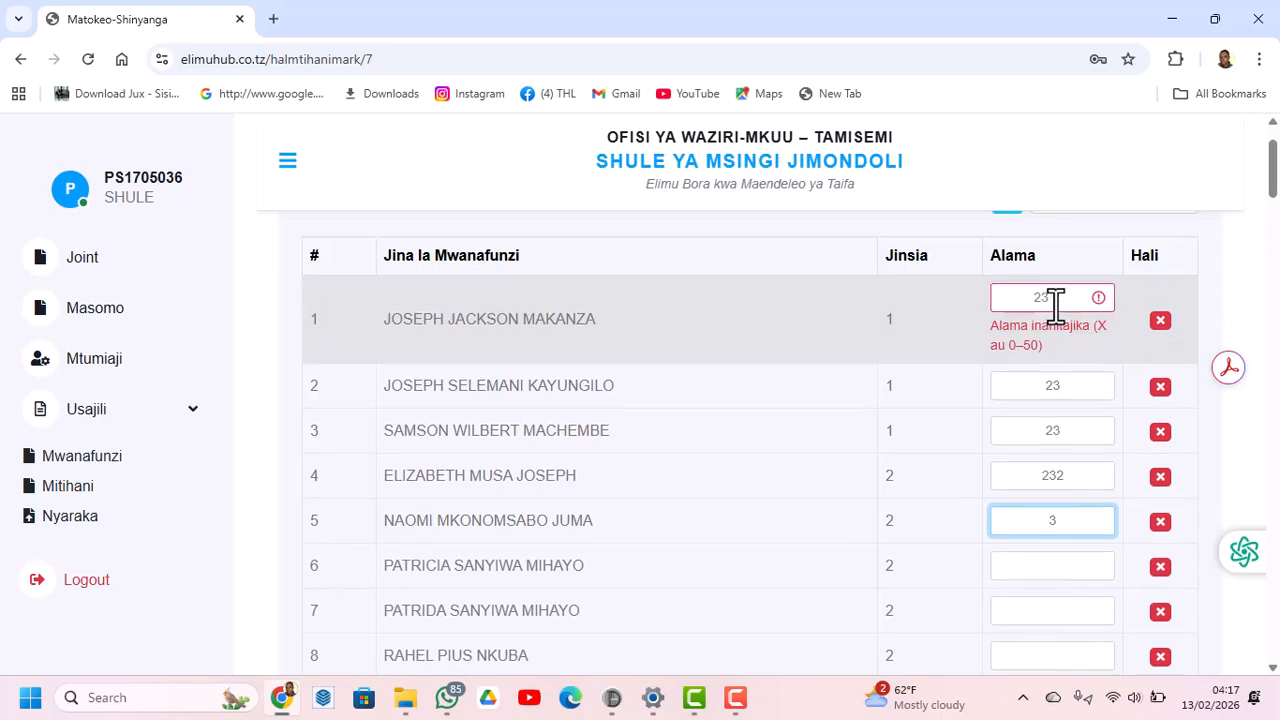
{"action": "key", "text": "Tab"}
{"action": "type", "text": "3"}
{"action": "key", "text": "Tab"}
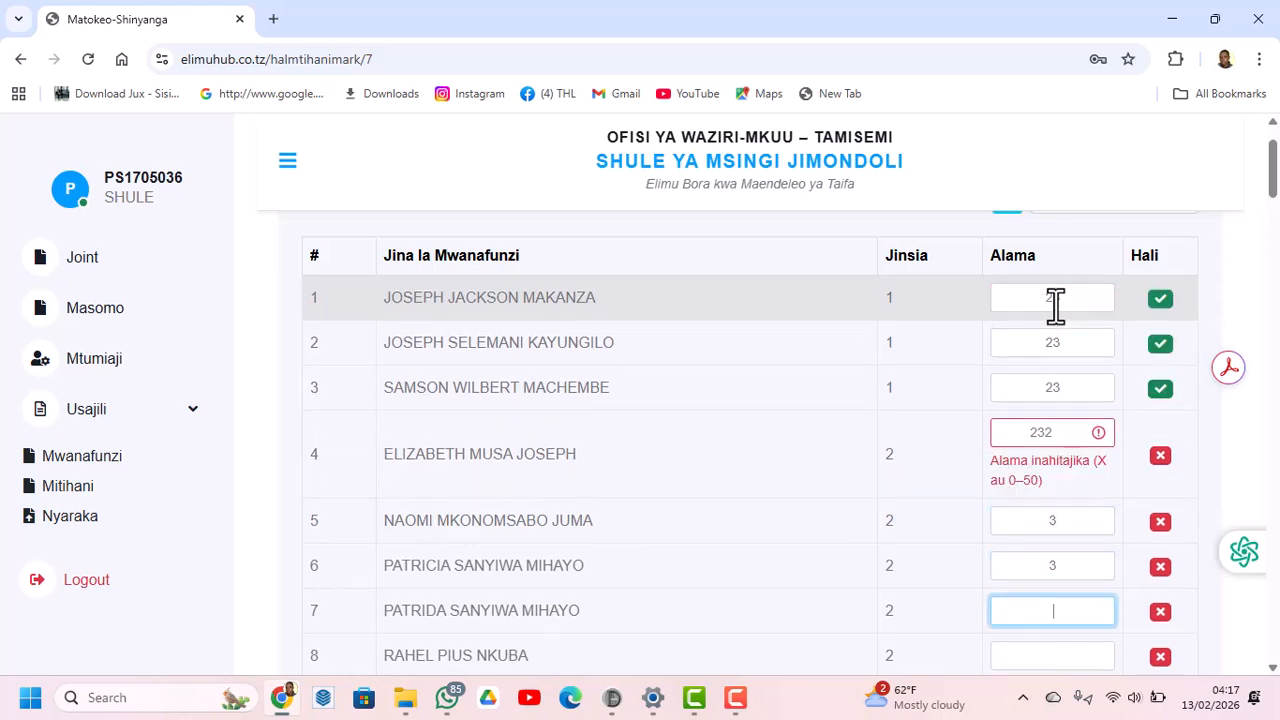
Step: Review the mark-entry progress summary for each subject and close it
{"action": "scroll", "coordinate": [906, 388], "scroll_direction": "up", "scroll_amount": 1}
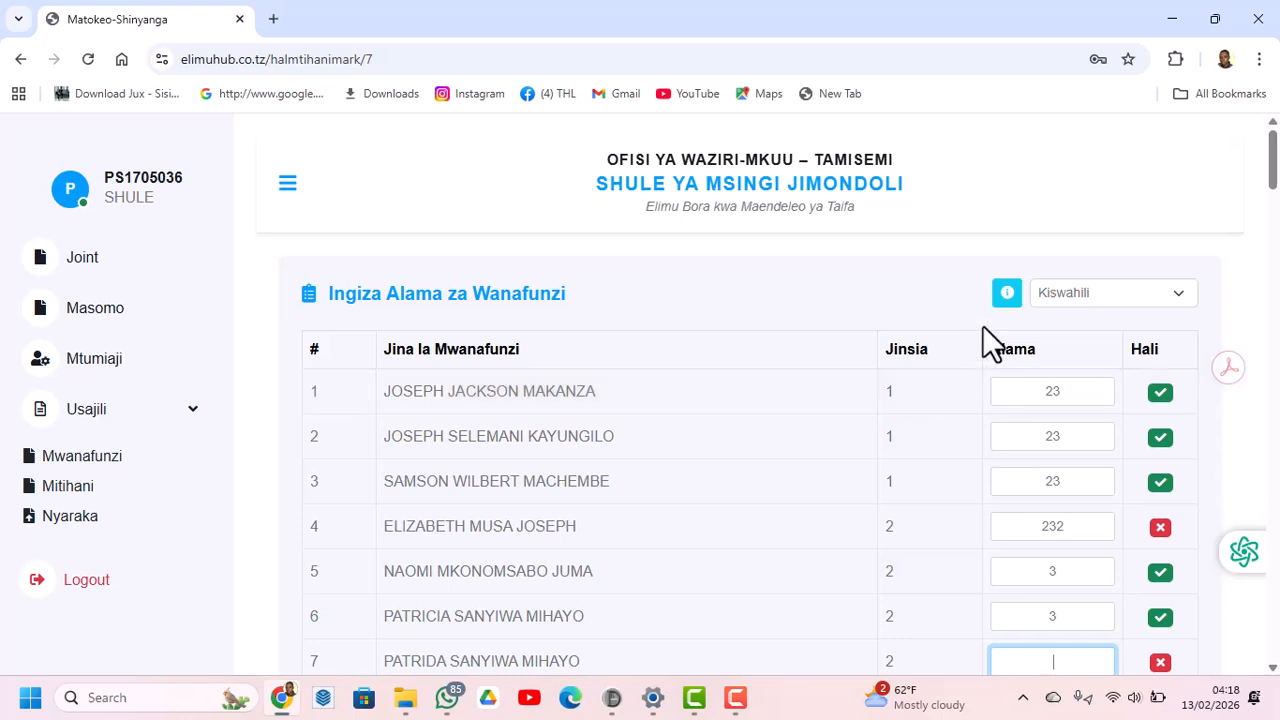
{"action": "left_click", "coordinate": [1006, 294]}
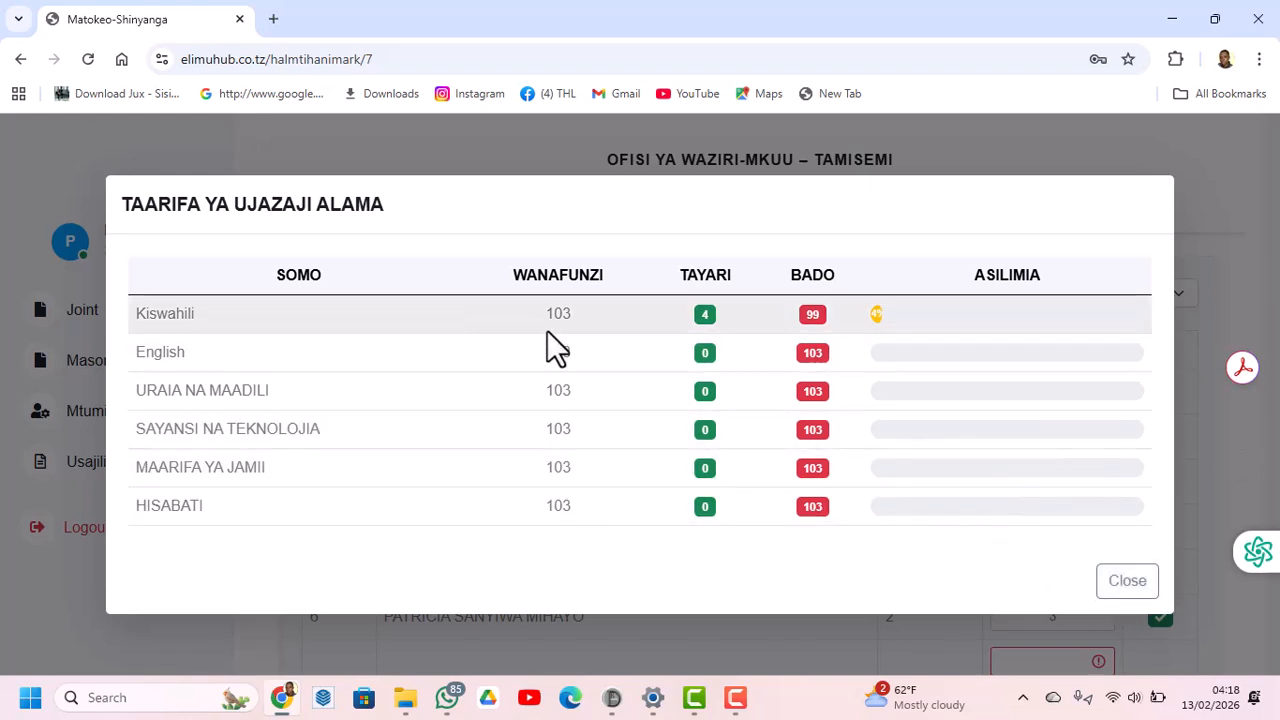
{"action": "left_click", "coordinate": [1116, 590]}
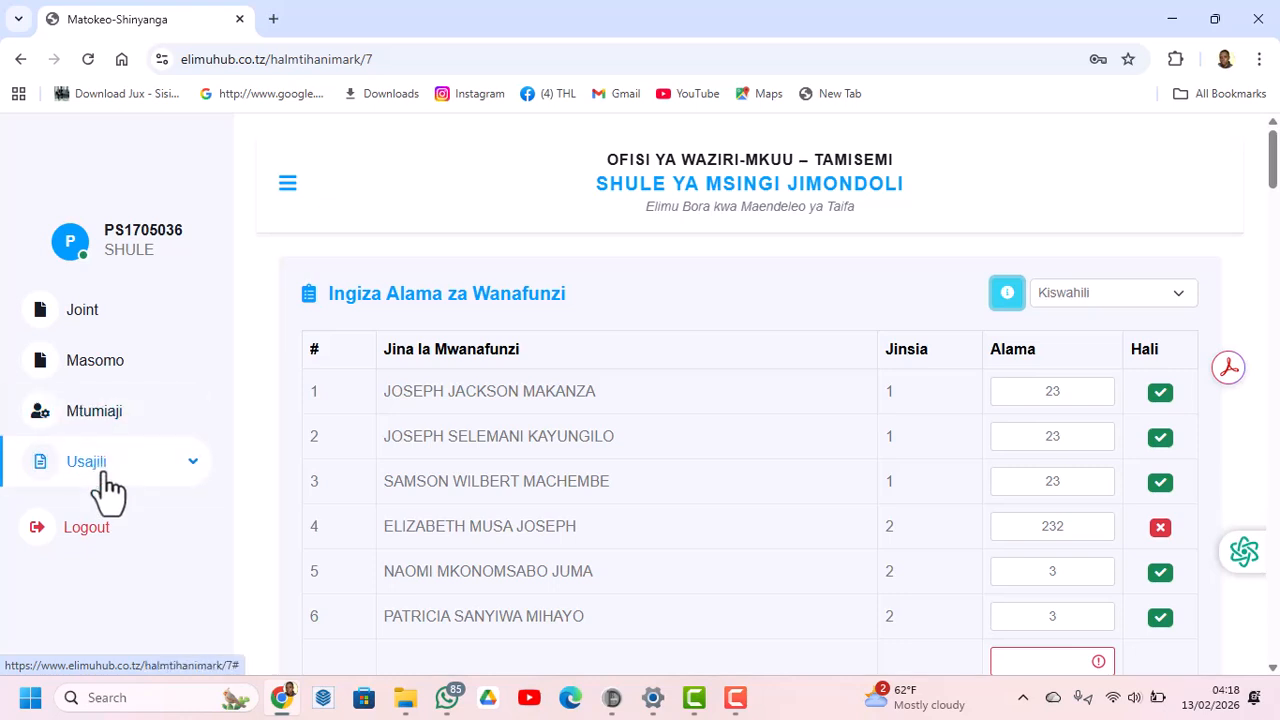
Step: Return to the school's exam list (Mitihani) and open the results report for JARIBIO LA MWEZI
{"action": "left_click", "coordinate": [88, 322]}
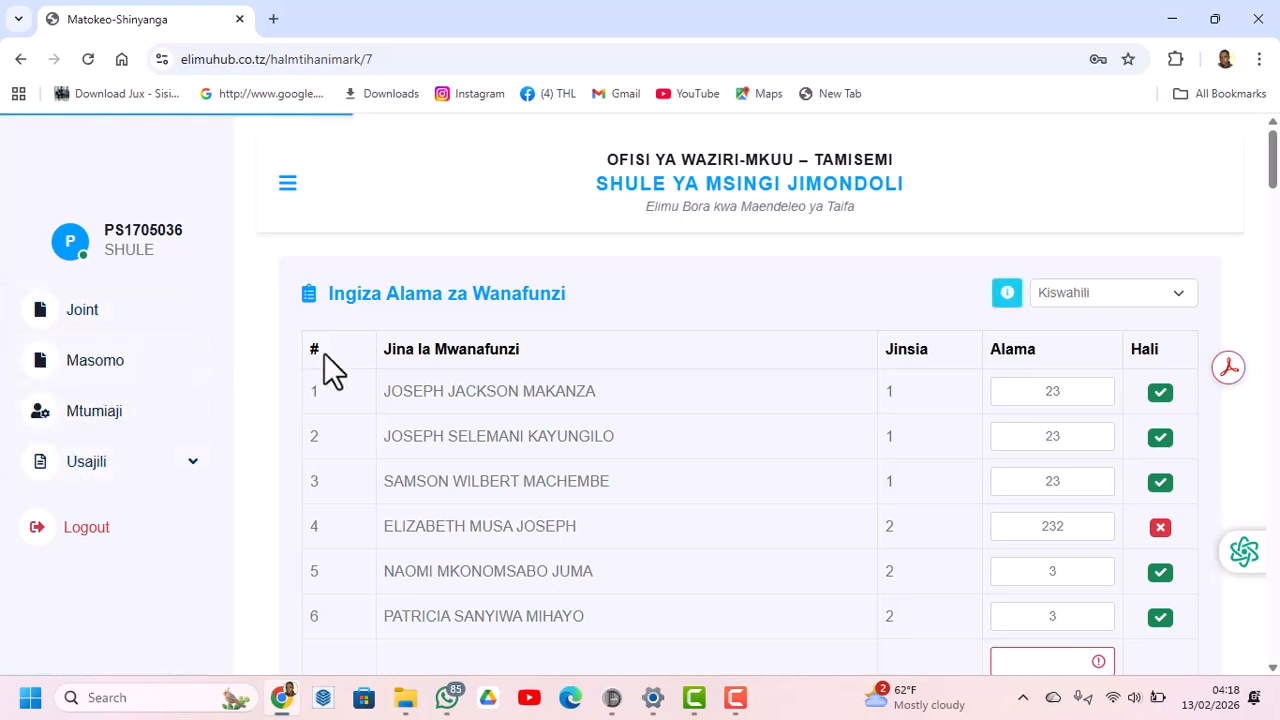
{"action": "left_click", "coordinate": [120, 465]}
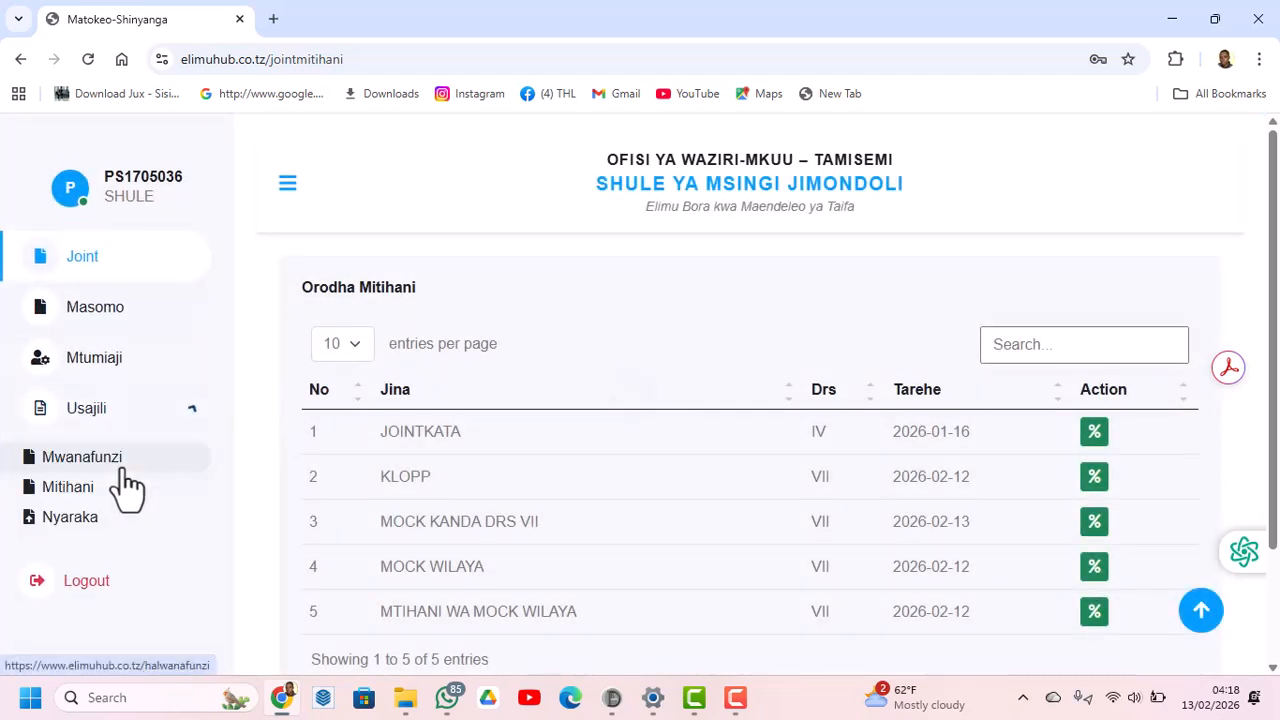
{"action": "left_click", "coordinate": [78, 490]}
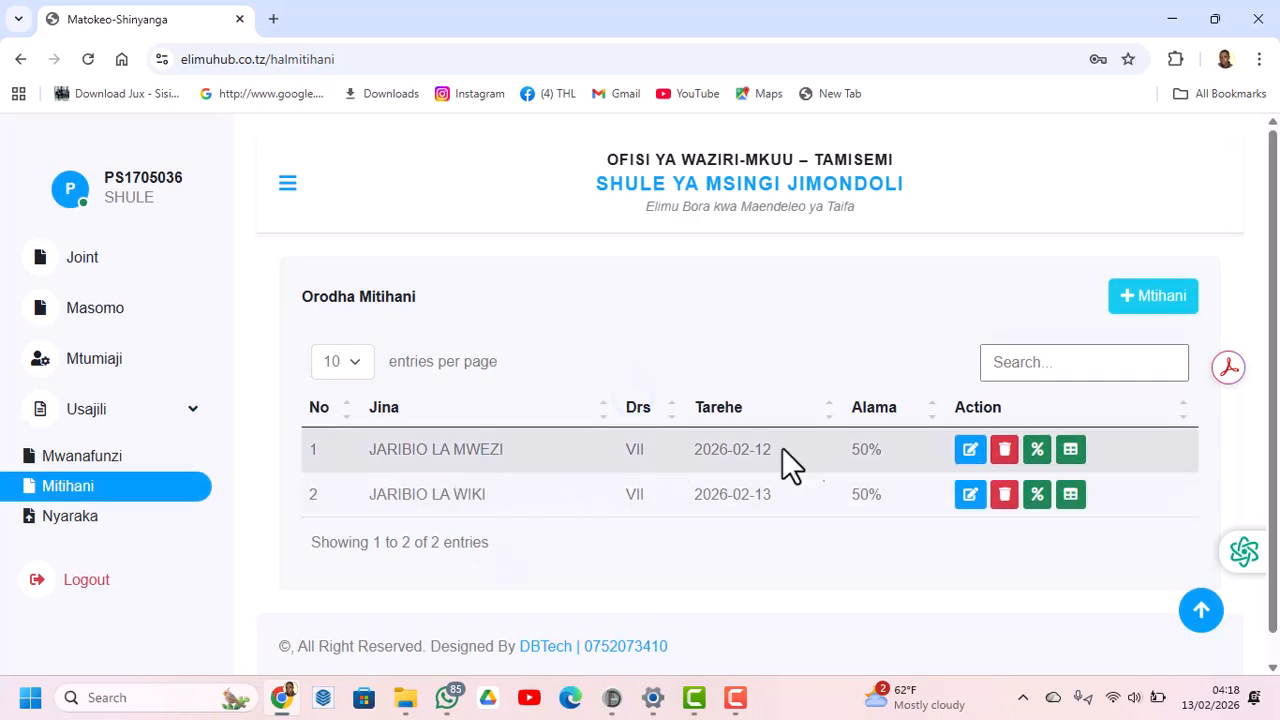
{"action": "left_click", "coordinate": [1071, 452]}
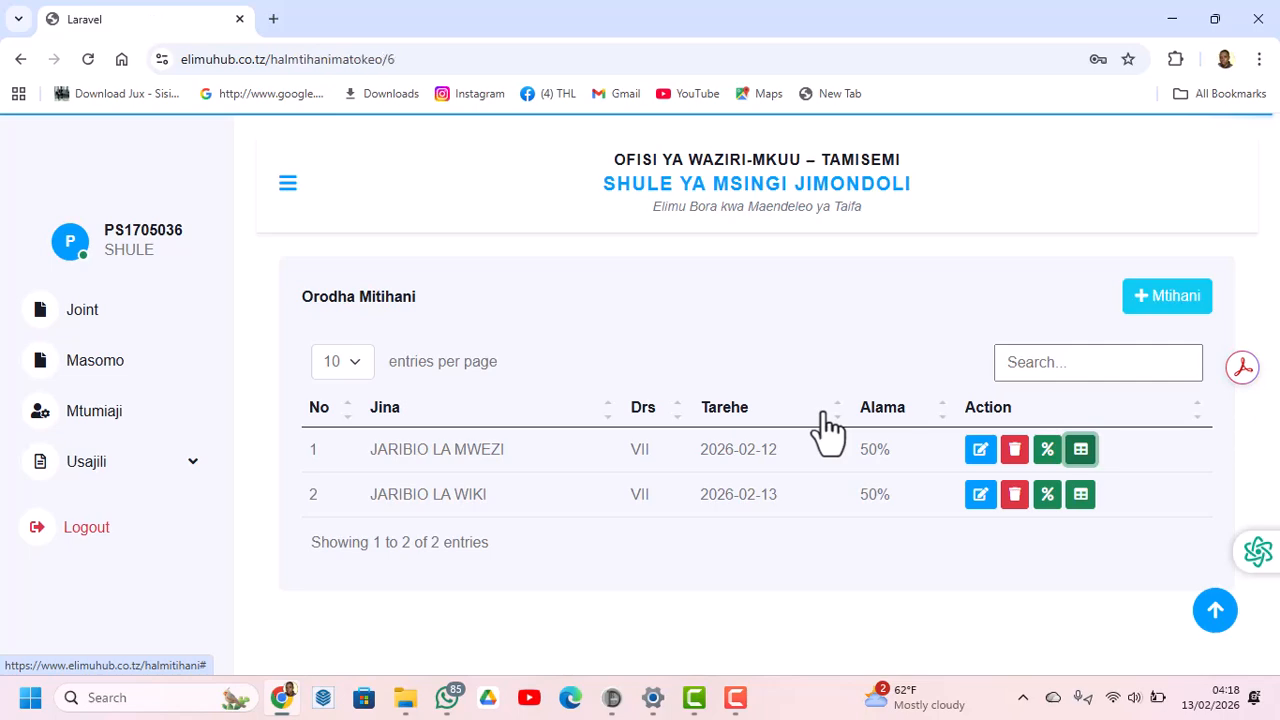
{"action": "scroll", "coordinate": [366, 306], "scroll_direction": "down", "scroll_amount": 1}
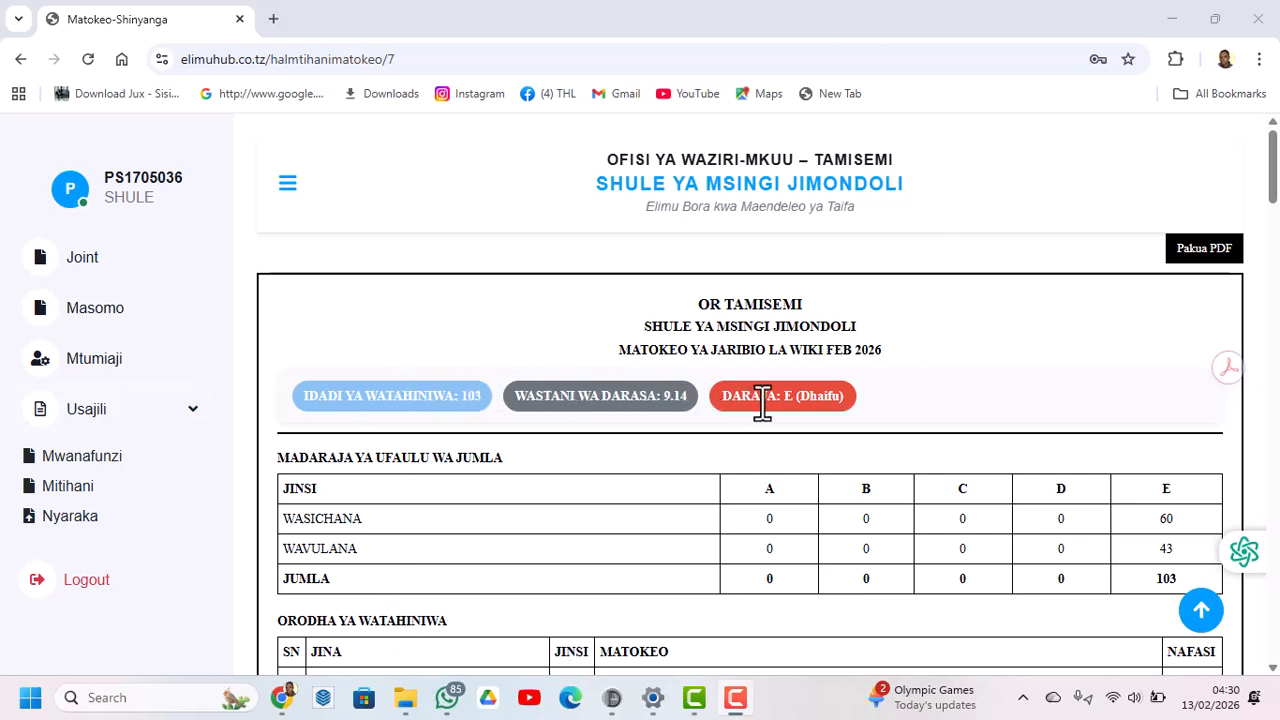
Step: Examine the JARIBIO LA WIKI results report, from the student rankings down to the subject performance table
{"action": "scroll", "coordinate": [740, 450], "scroll_direction": "down", "scroll_amount": 3}
{"action": "scroll", "coordinate": [740, 448], "scroll_direction": "down", "scroll_amount": 4}
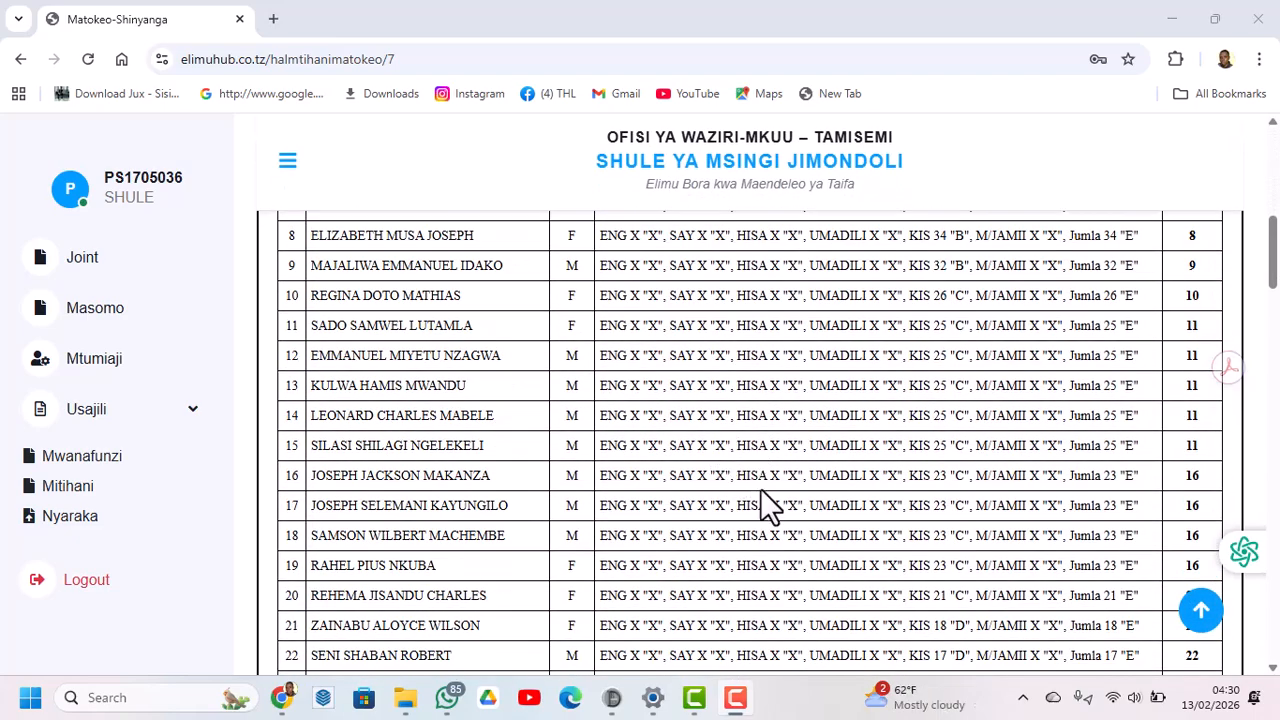
{"action": "scroll", "coordinate": [780, 490], "scroll_direction": "down", "scroll_amount": 1}
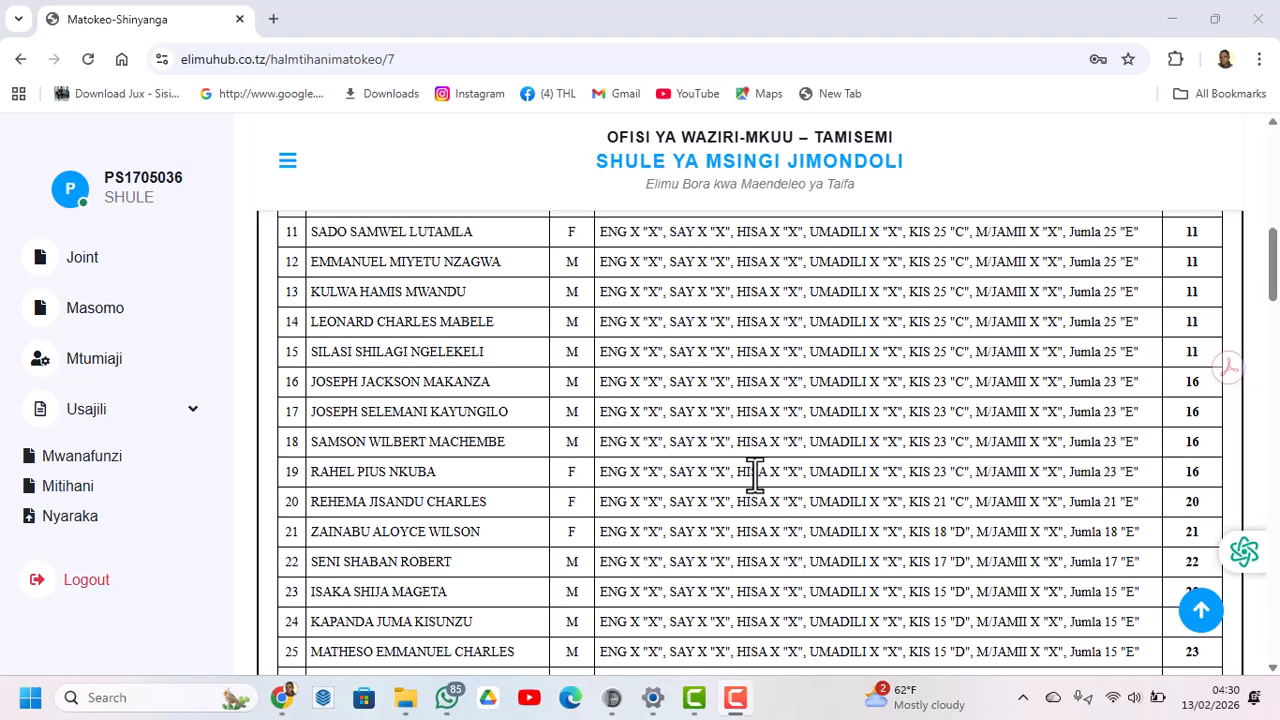
{"action": "scroll", "coordinate": [755, 476], "scroll_direction": "down", "scroll_amount": 8}
{"action": "scroll", "coordinate": [784, 478], "scroll_direction": "down", "scroll_amount": 18}
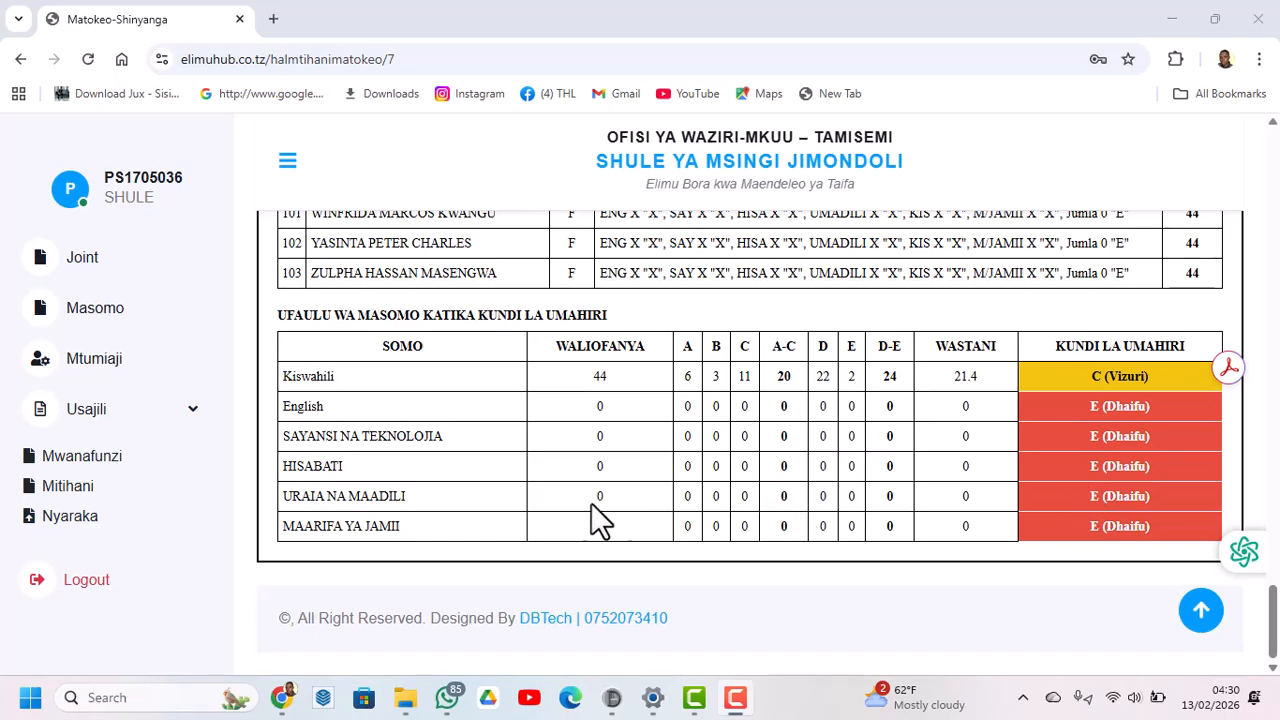
Step: Download the JARIBIO LA WIKI results report as a PDF and open the downloaded file
{"action": "scroll", "coordinate": [612, 470], "scroll_direction": "up", "scroll_amount": 15}
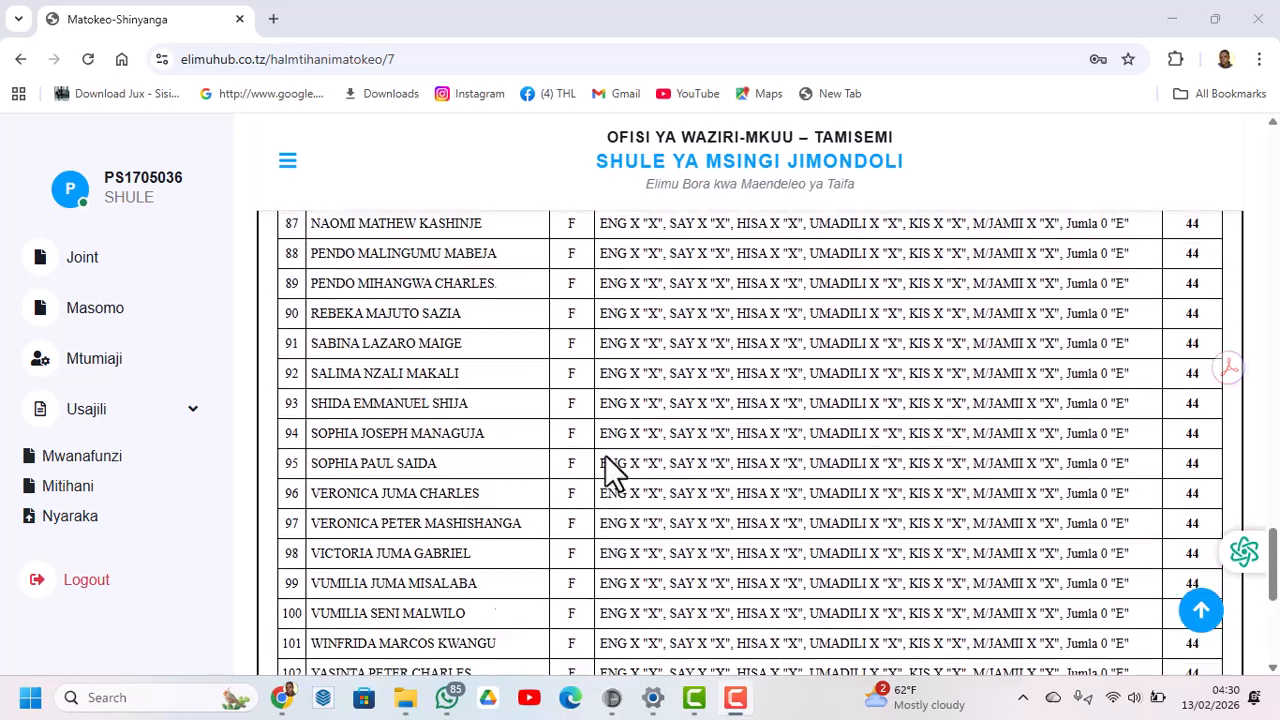
{"action": "scroll", "coordinate": [608, 460], "scroll_direction": "up", "scroll_amount": 15}
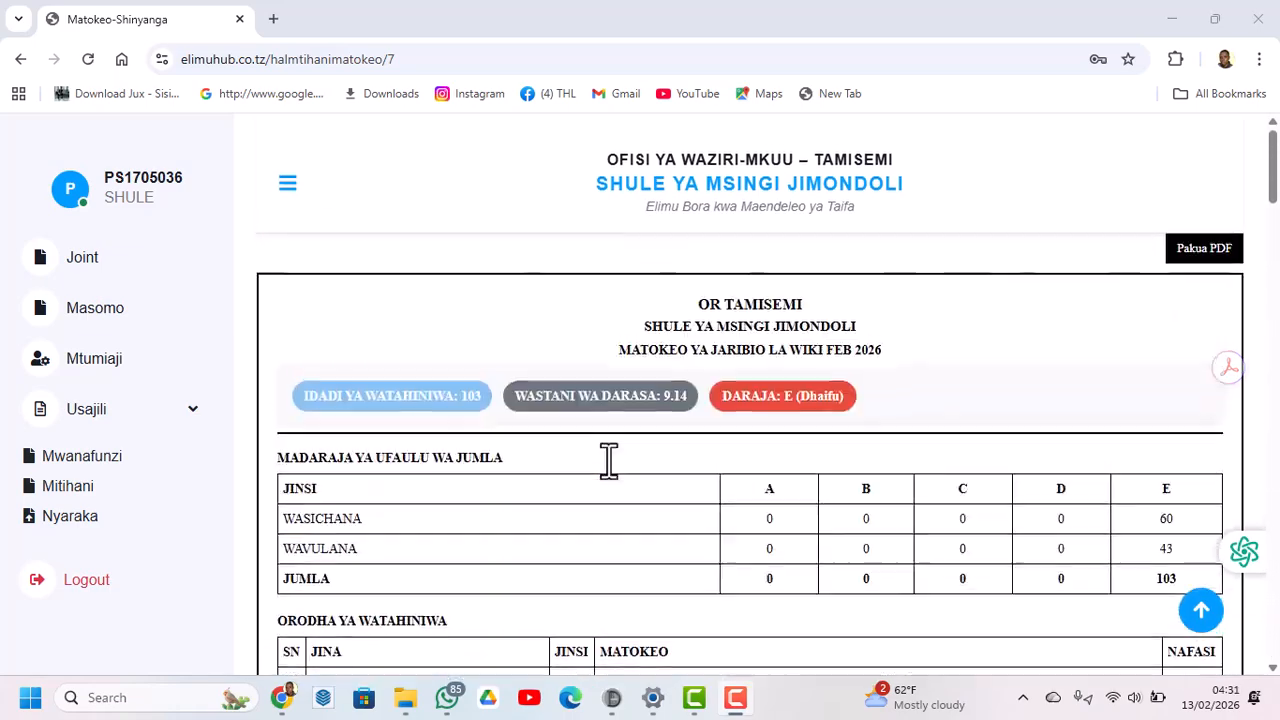
{"action": "left_click", "coordinate": [1207, 250]}
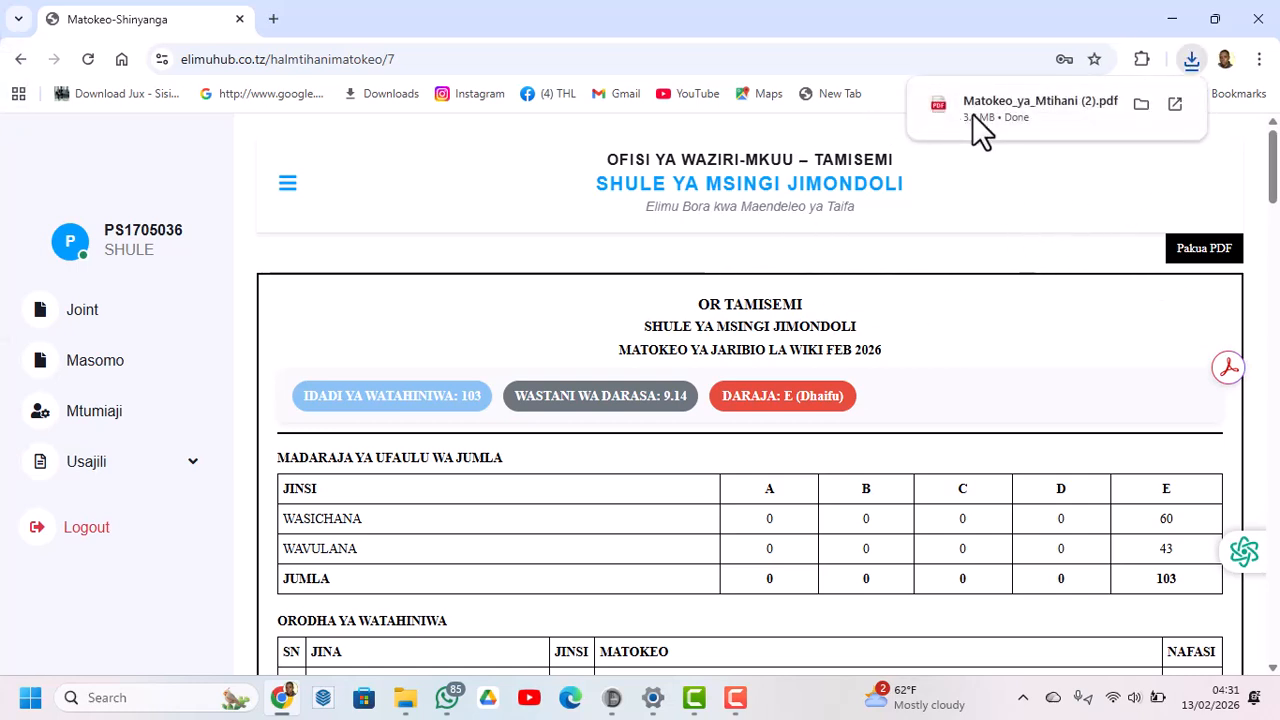
{"action": "left_click", "coordinate": [1008, 110]}
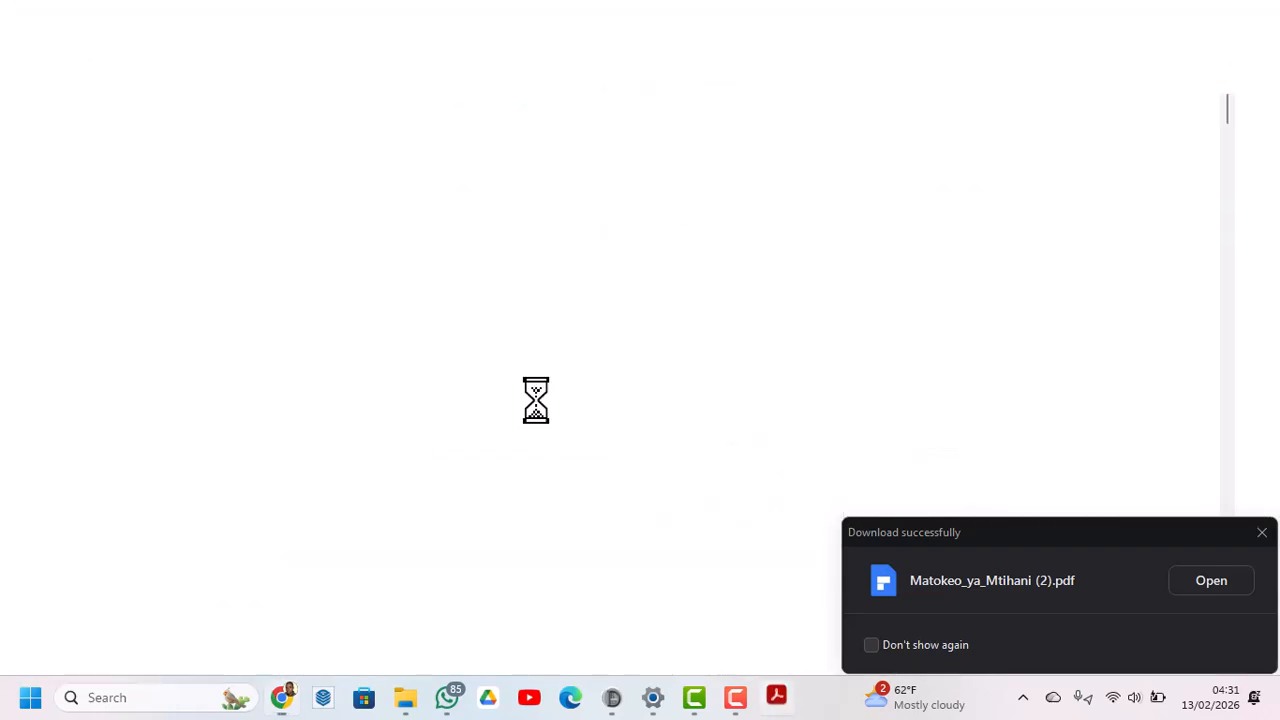
Step: Look over the downloaded results PDF in Acrobat, then switch back to the JARIBIO LA WIKI results page in Chrome
{"action": "scroll", "coordinate": [535, 395], "scroll_direction": "down", "scroll_amount": 5}
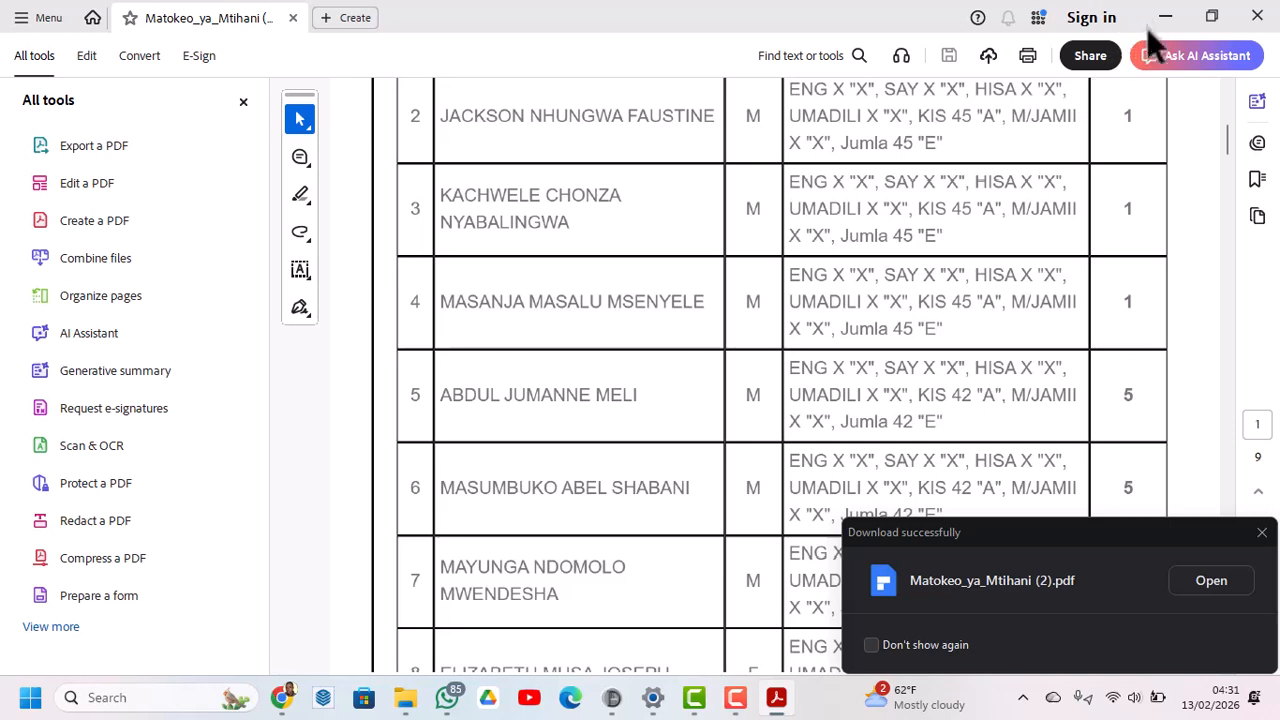
{"action": "left_click", "coordinate": [282, 697]}
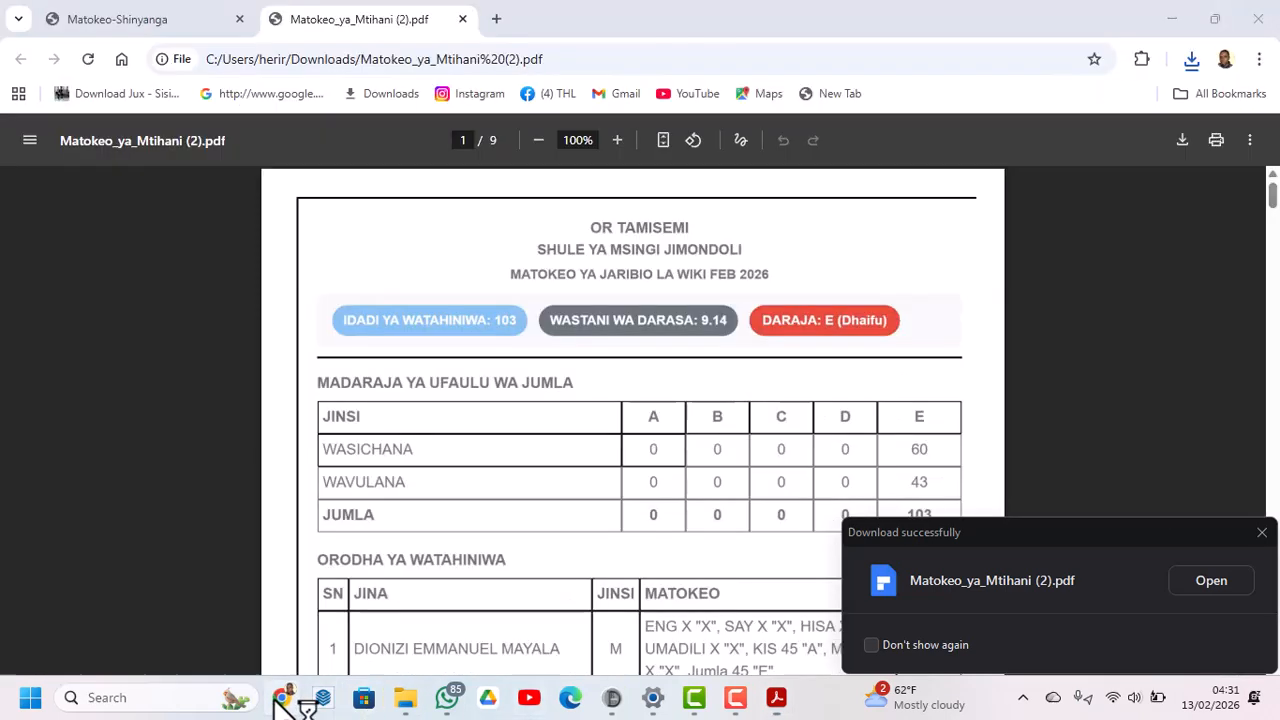
{"action": "left_click", "coordinate": [160, 22]}
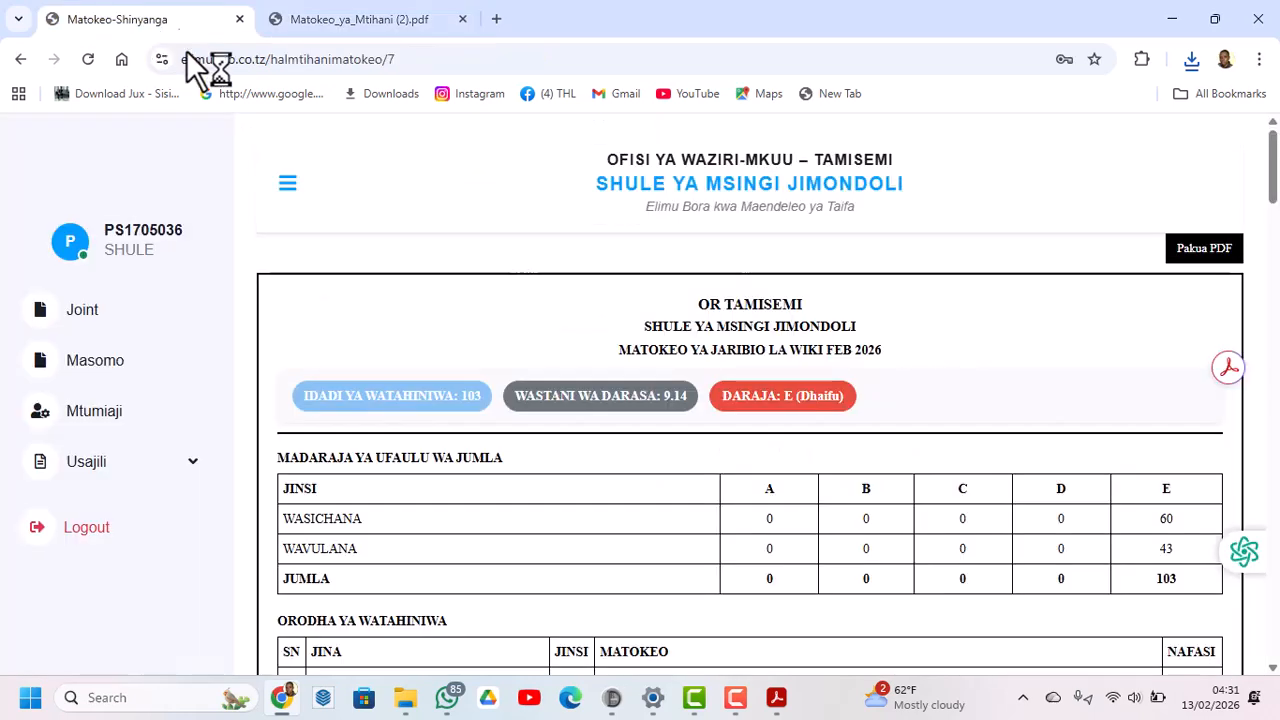
{"action": "scroll", "coordinate": [815, 455], "scroll_direction": "down", "scroll_amount": 2}
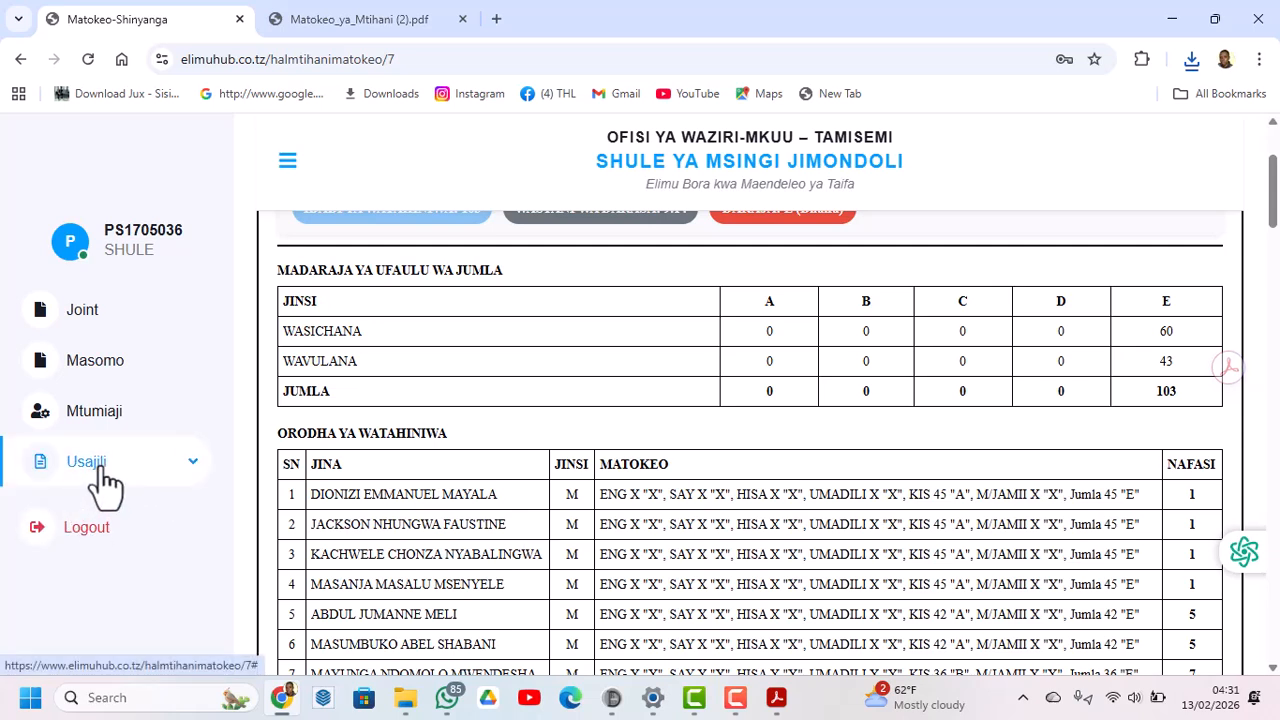
Step: Open the joint exam list, then go to the school's documents list (Nyaraka) under Usajili
{"action": "left_click", "coordinate": [104, 314]}
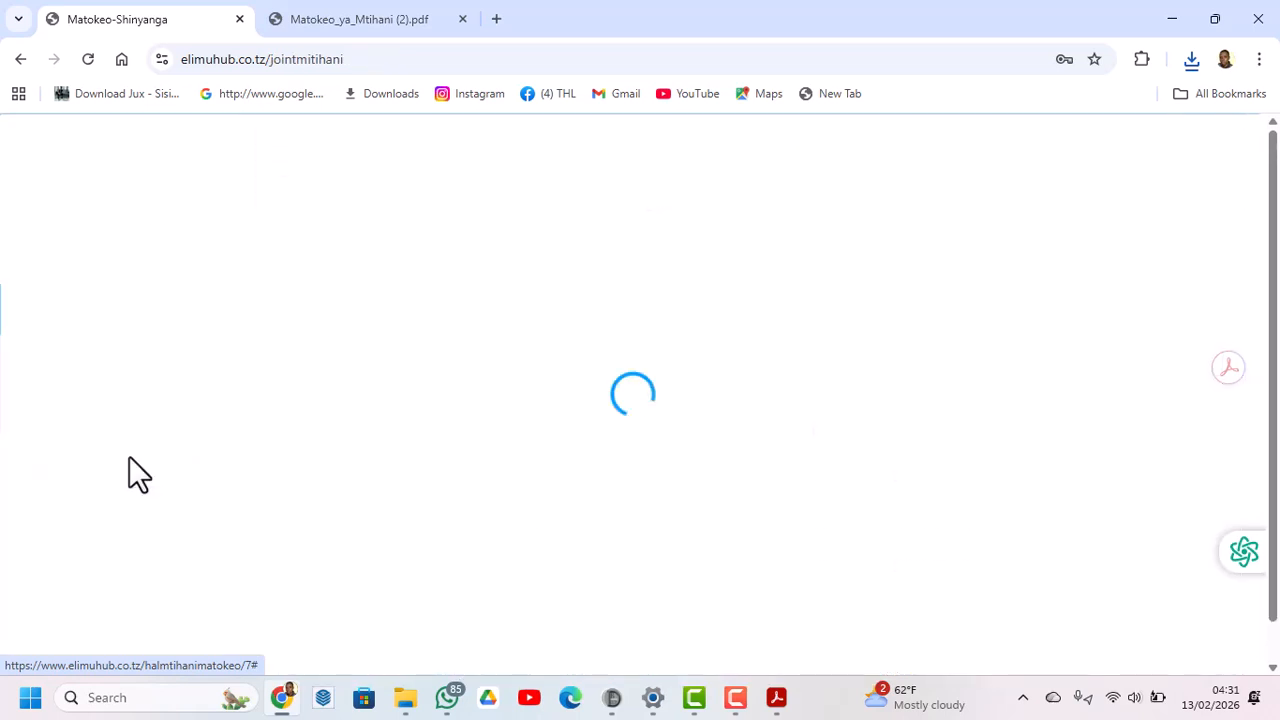
{"action": "left_click", "coordinate": [124, 463]}
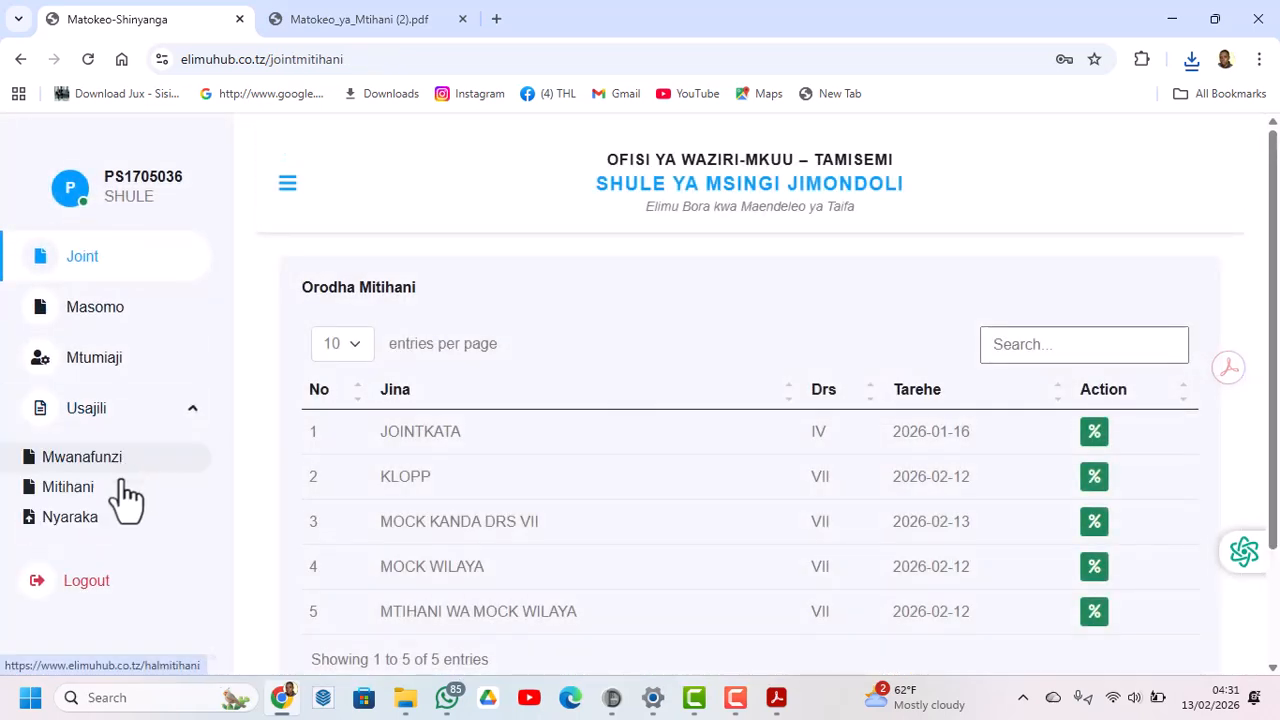
{"action": "left_click", "coordinate": [77, 517]}
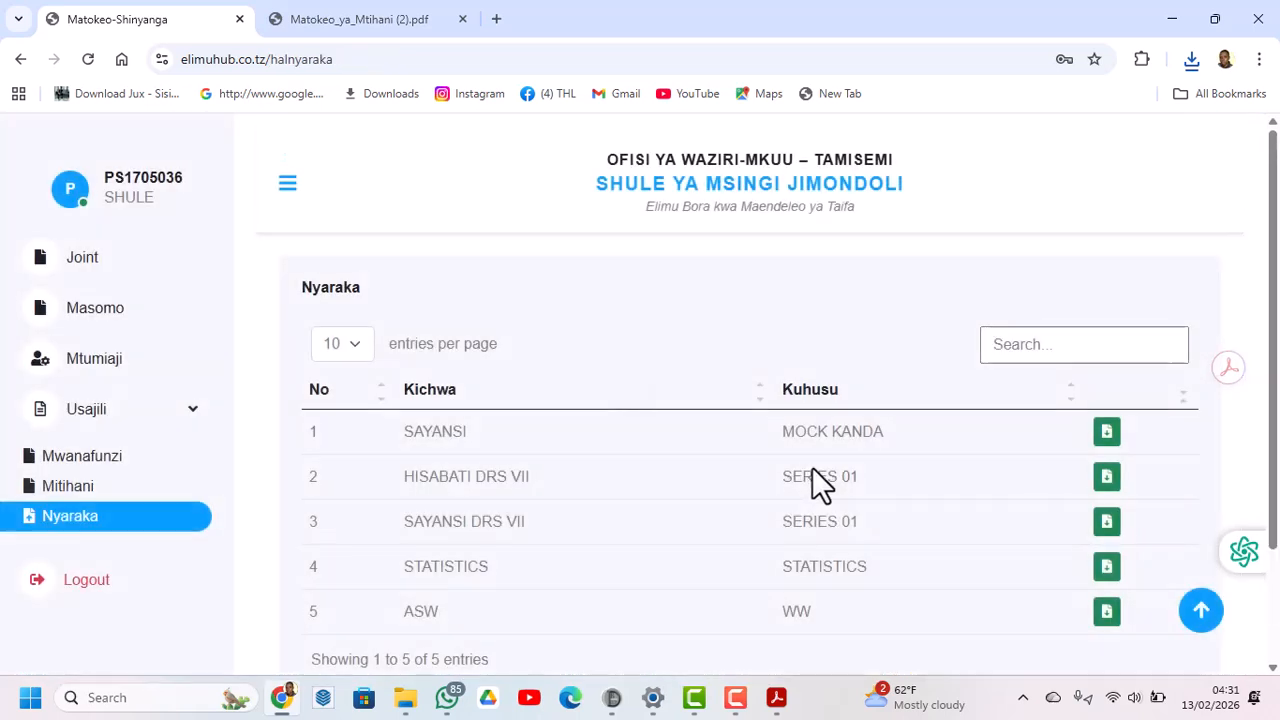
{"action": "scroll", "coordinate": [850, 470], "scroll_direction": "down", "scroll_amount": 1}
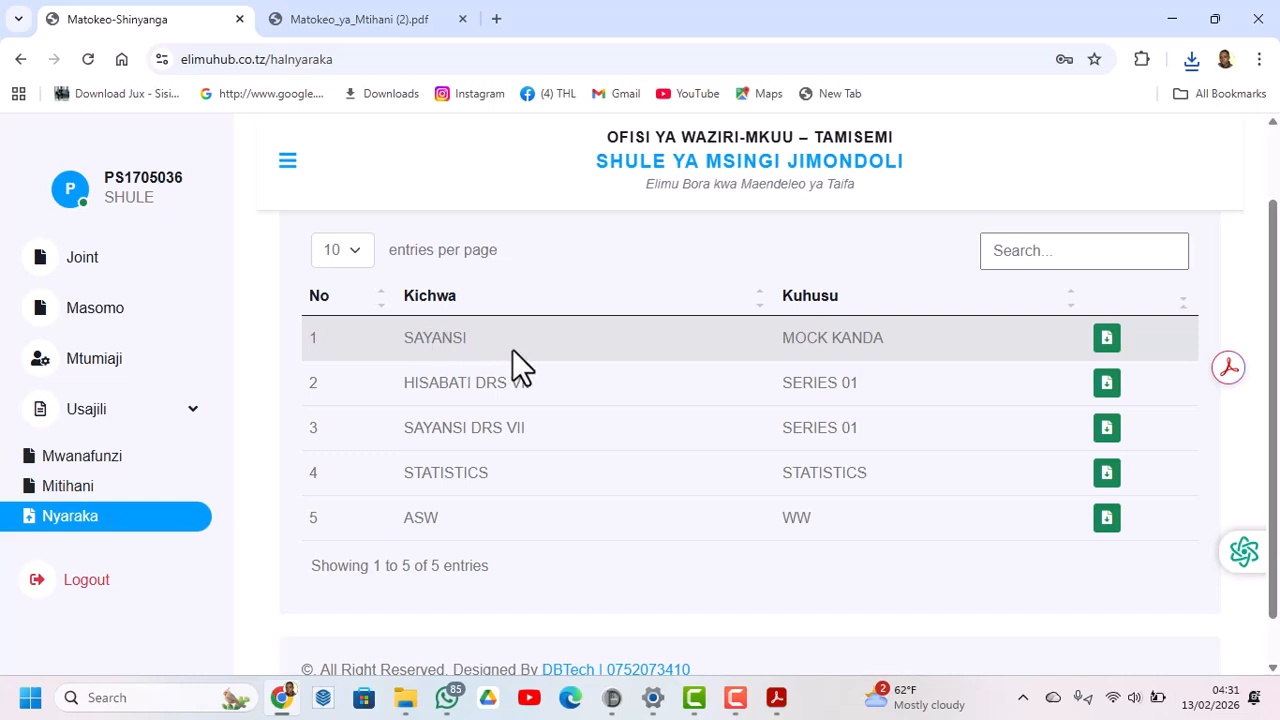
Step: Download the SAYANSI document for MOCK KANDA, open SAYANSI.pdf and read through its exam questions
{"action": "left_click", "coordinate": [1106, 340]}
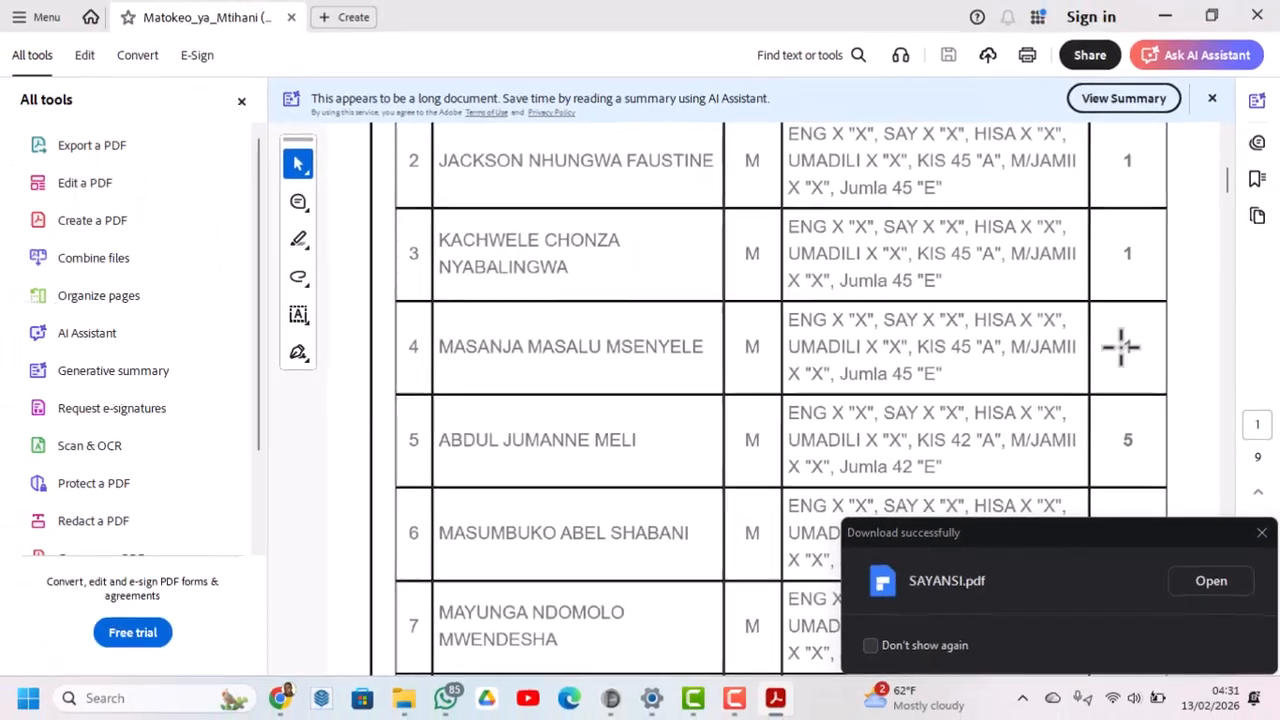
{"action": "left_click", "coordinate": [1215, 683]}
{"action": "left_click", "coordinate": [1226, 584]}
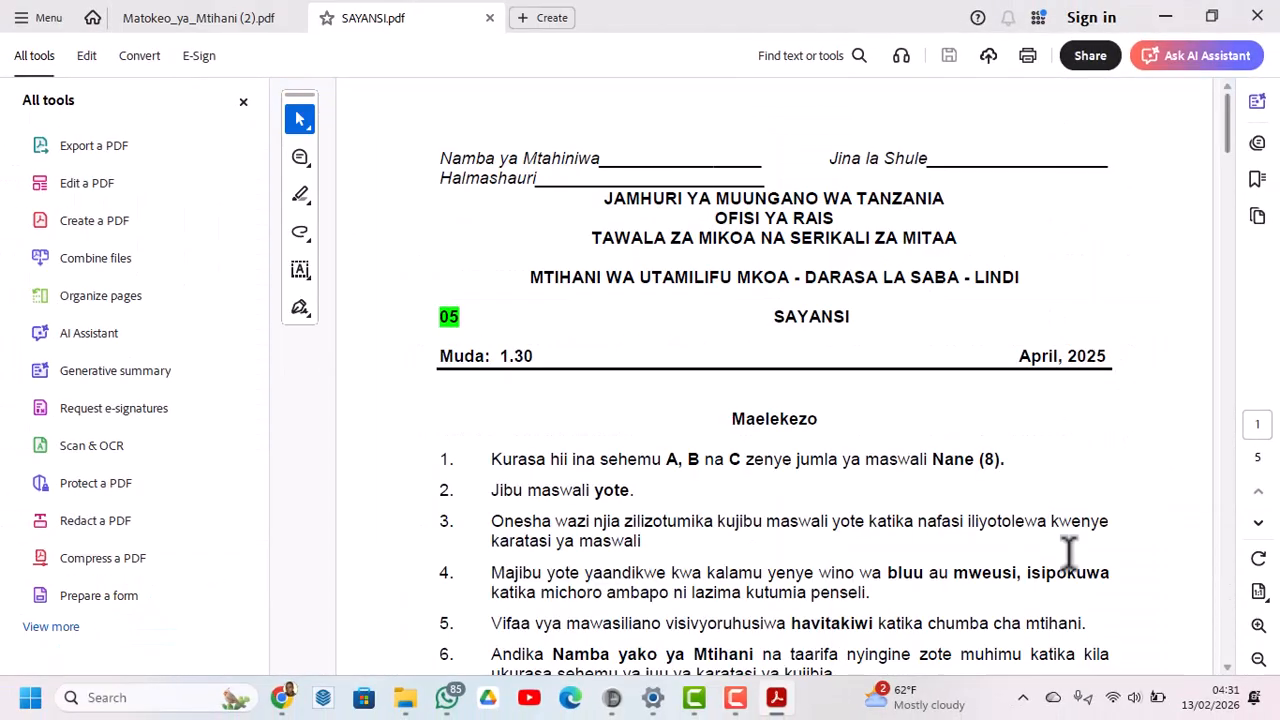
{"action": "scroll", "coordinate": [790, 457], "scroll_direction": "down", "scroll_amount": 5}
{"action": "scroll", "coordinate": [790, 457], "scroll_direction": "down", "scroll_amount": 15}
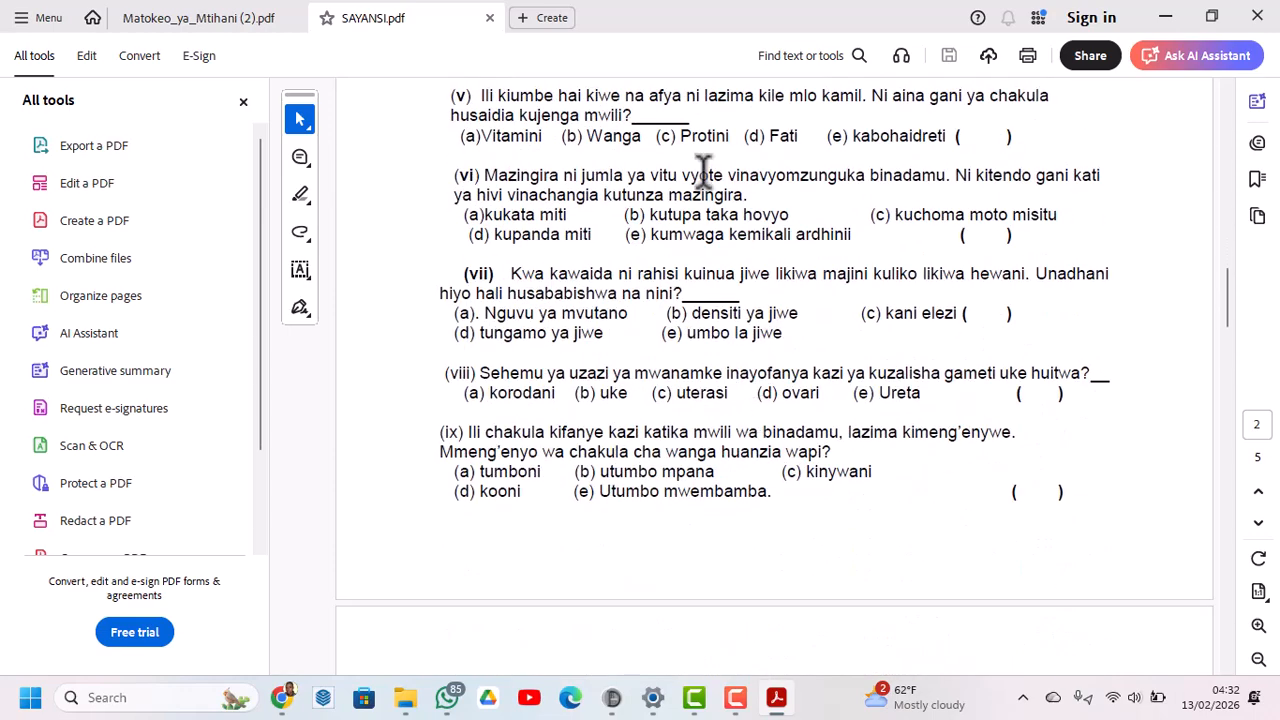
Step: Close the extra PDF viewer showing SAYANSI.pdf and return to the Nyaraka documents list in Chrome
{"action": "left_click", "coordinate": [230, 28]}
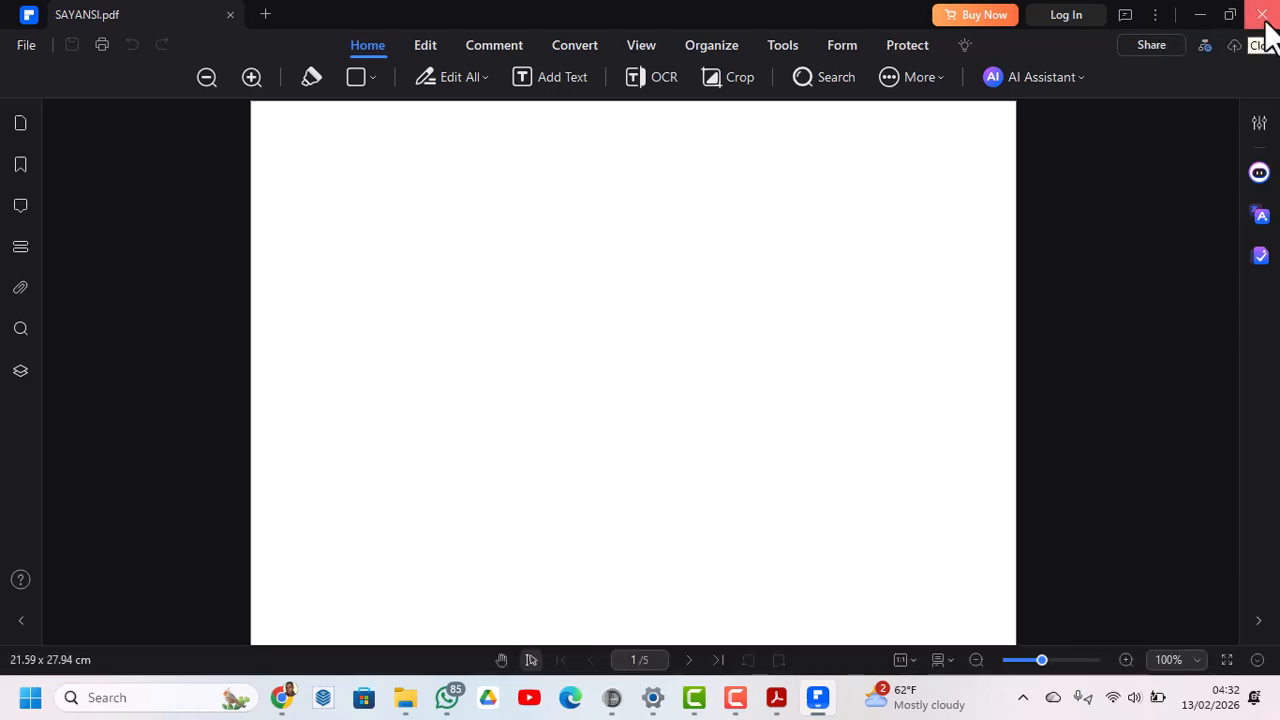
{"action": "left_click", "coordinate": [1250, 18]}
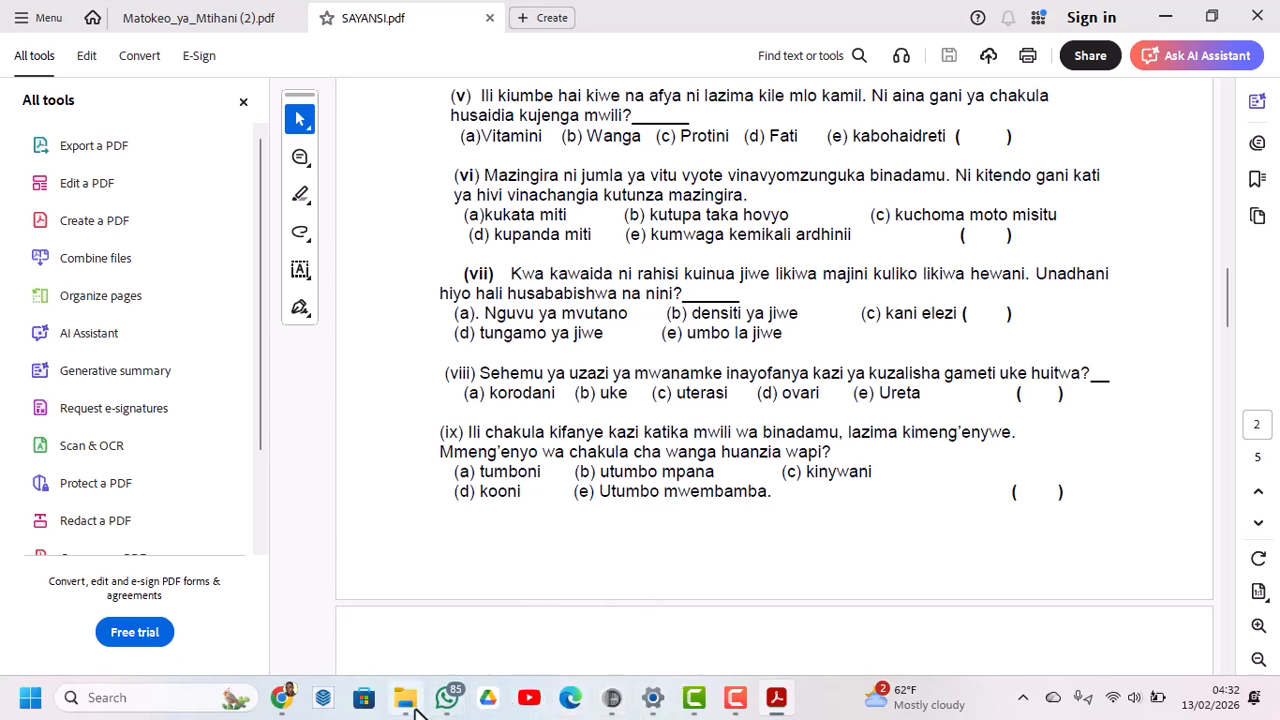
{"action": "left_click", "coordinate": [286, 702]}
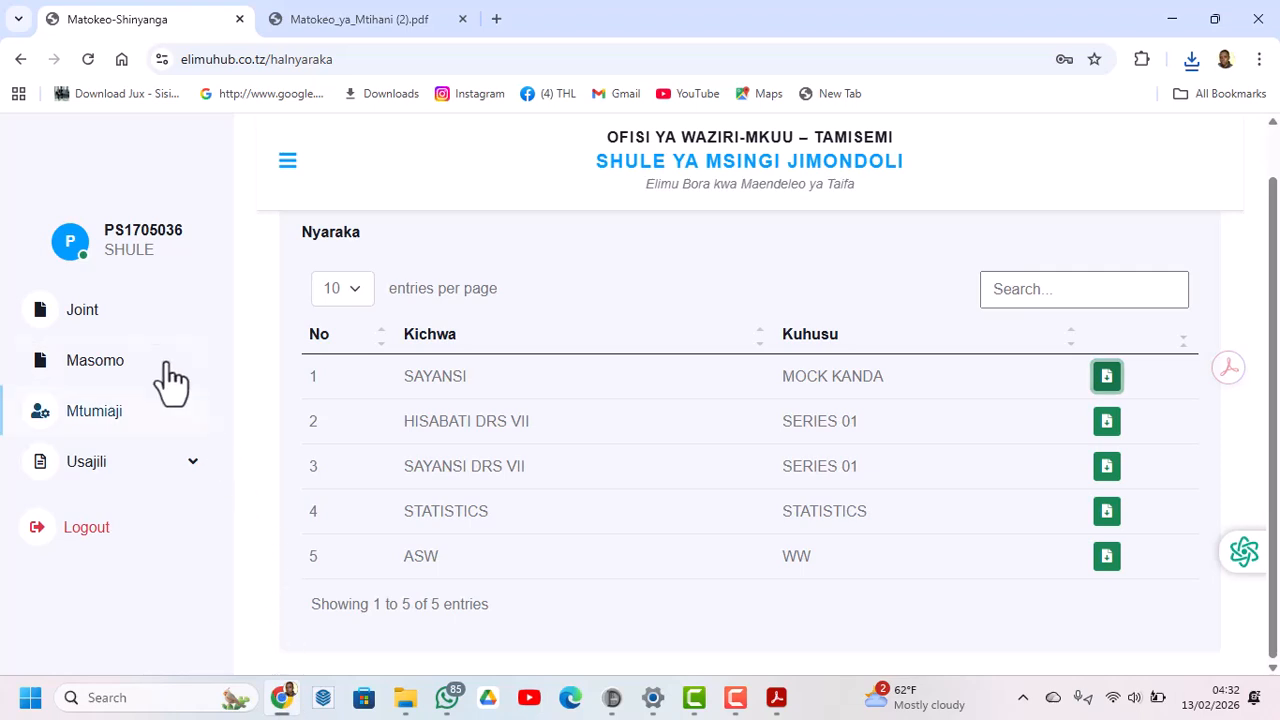
{"action": "scroll", "coordinate": [466, 448], "scroll_direction": "up", "scroll_amount": 1}
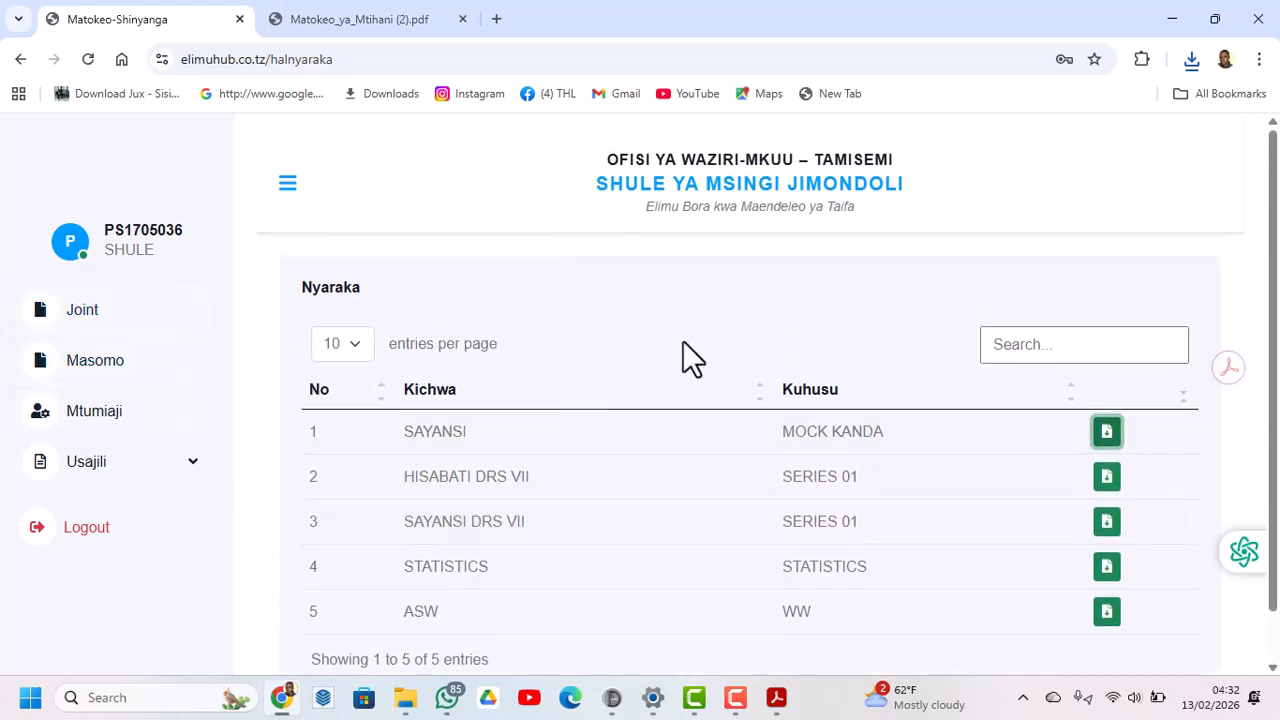
{"action": "scroll", "coordinate": [594, 375], "scroll_direction": "down", "scroll_amount": 1}
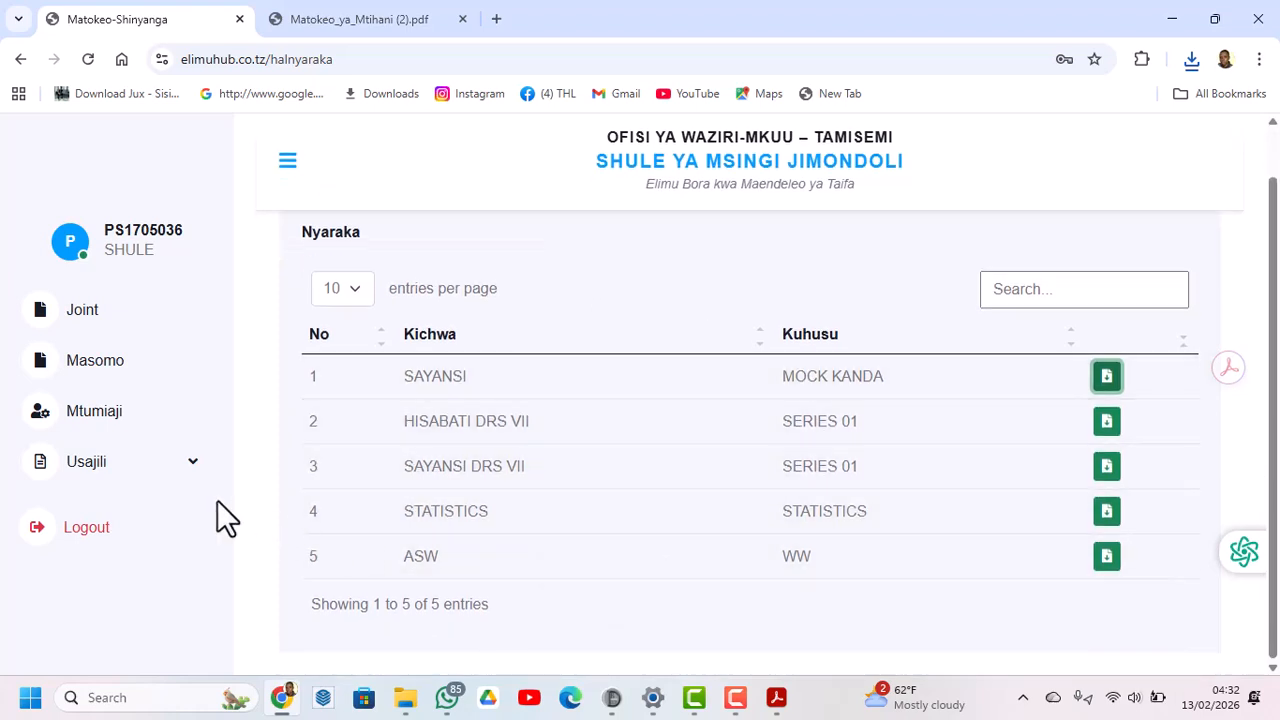
Step: Open the school's joint exam list and review the exams it contains
{"action": "left_click", "coordinate": [104, 318]}
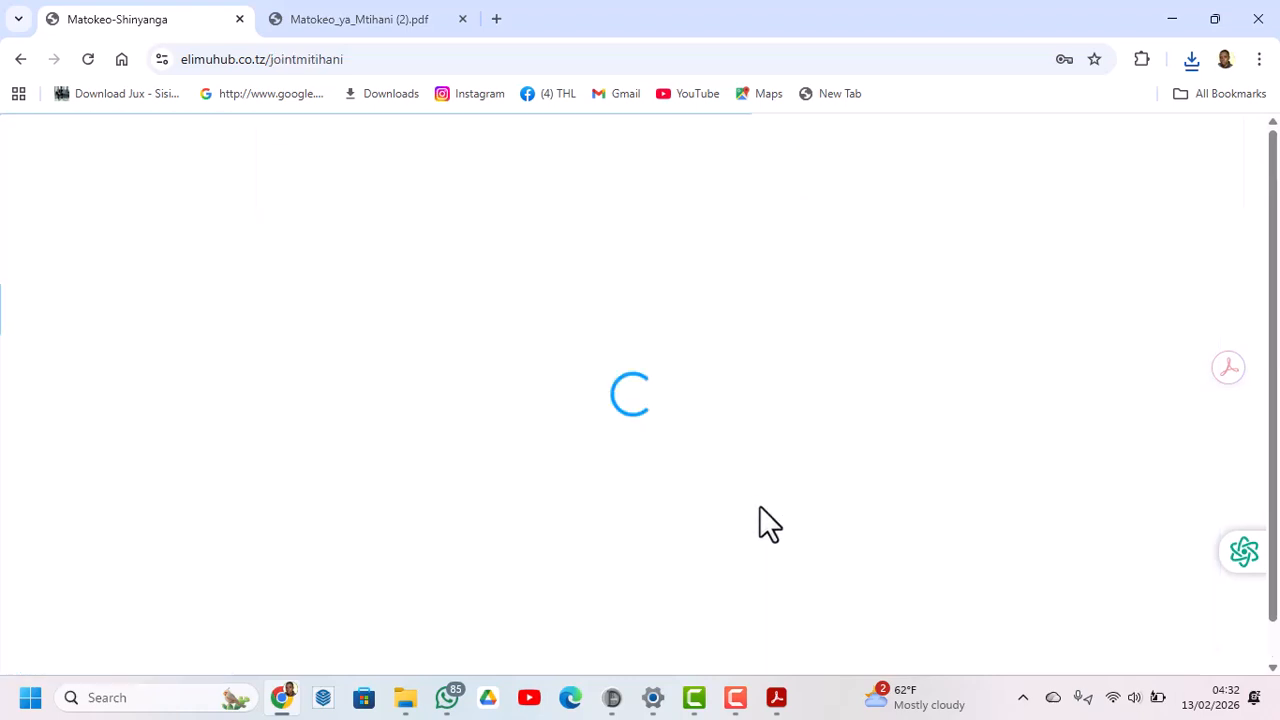
{"action": "scroll", "coordinate": [759, 491], "scroll_direction": "down", "scroll_amount": 2}
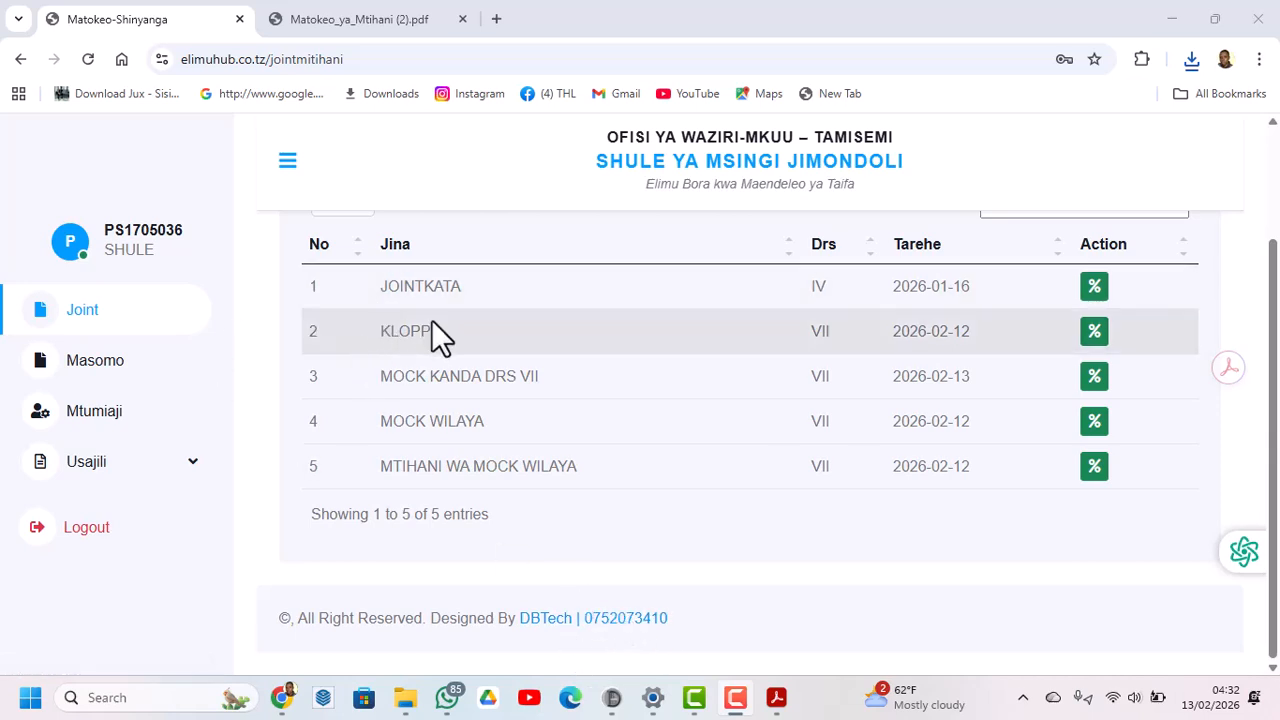
{"action": "scroll", "coordinate": [432, 345], "scroll_direction": "up", "scroll_amount": 2}
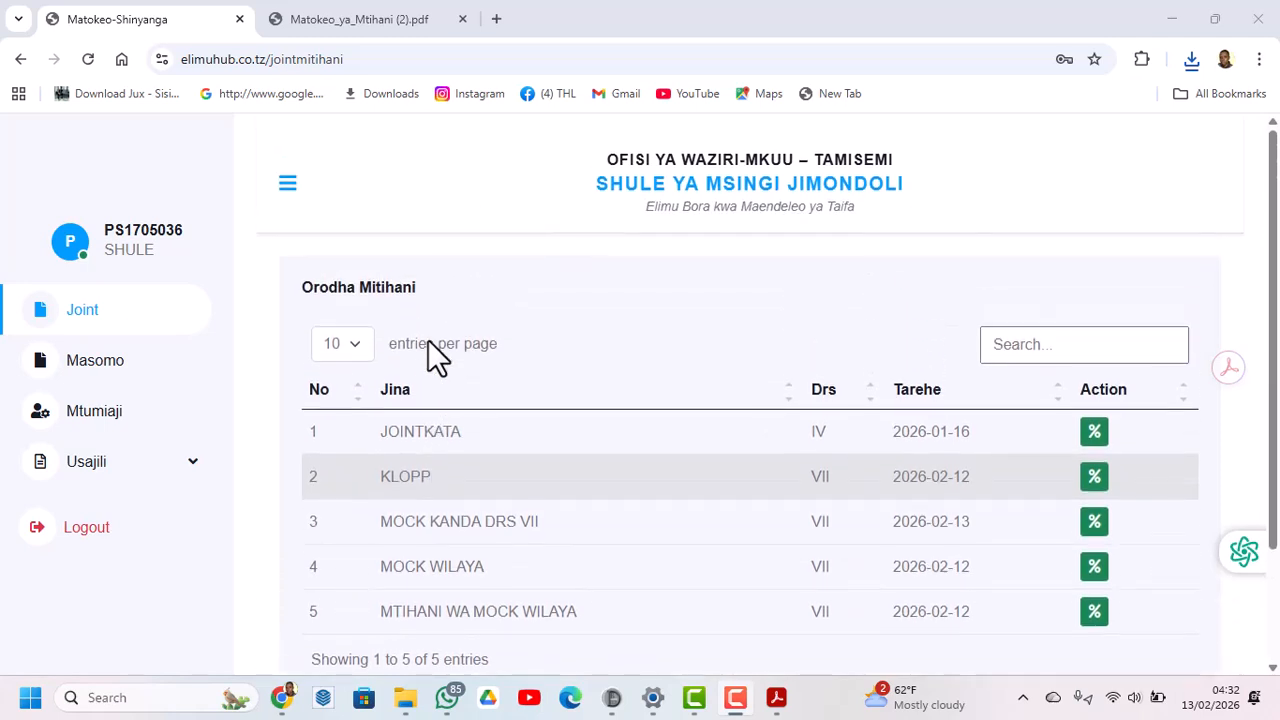